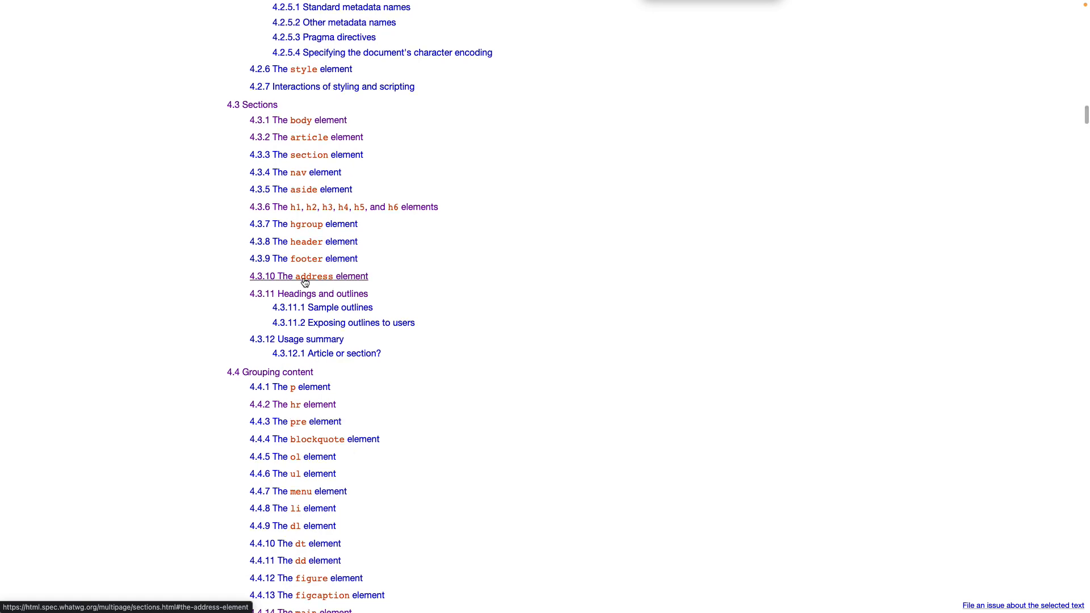
Read the definitions of the section and article elements in the HTML specification, highlighting the key sentences.
click(312, 157)
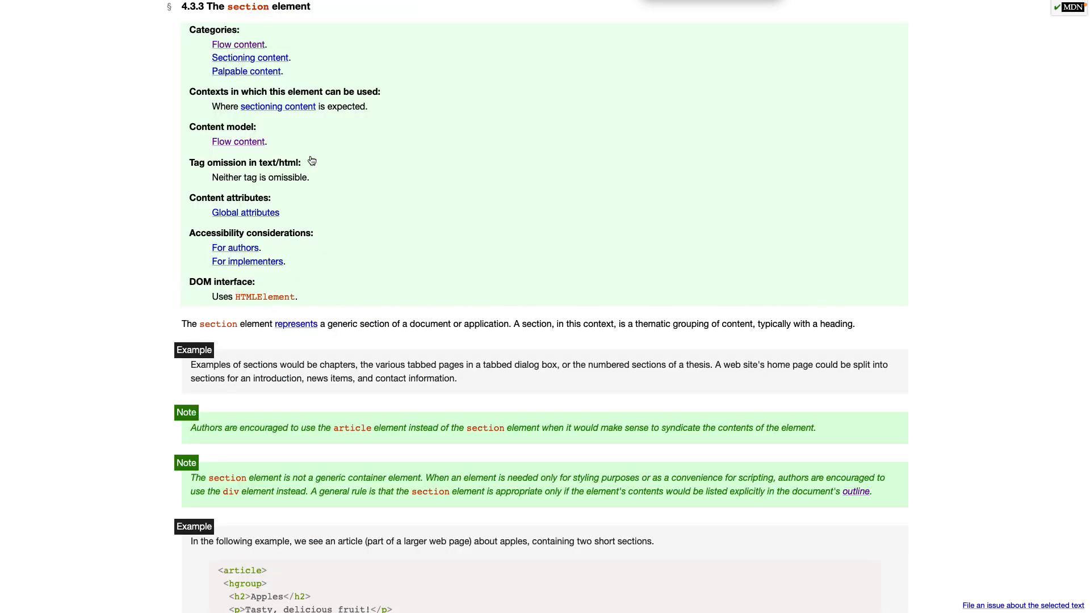
drag(179, 323, 655, 355)
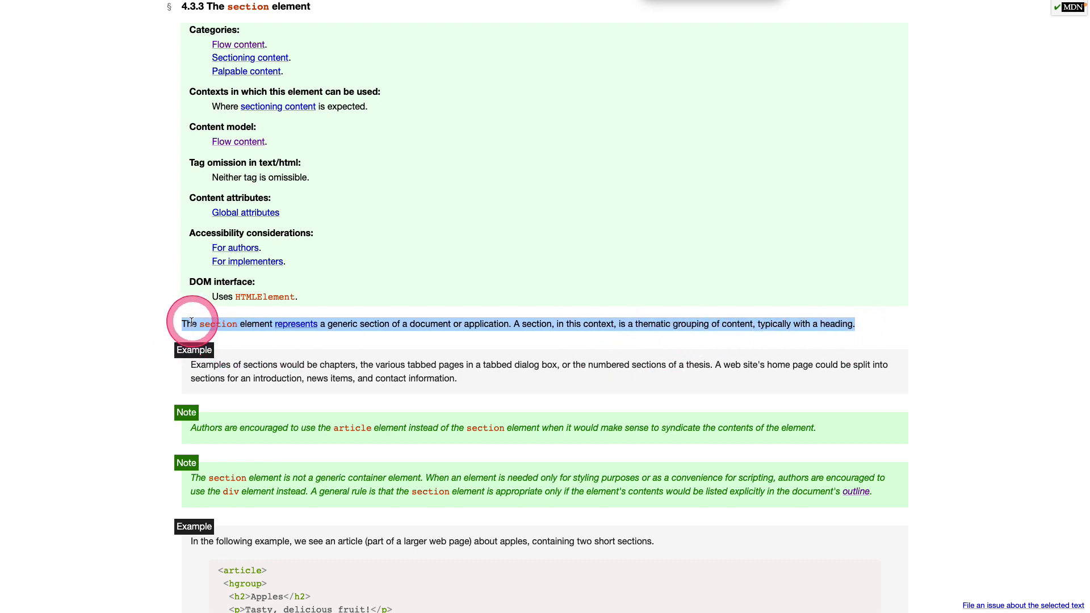
drag(637, 324, 704, 325)
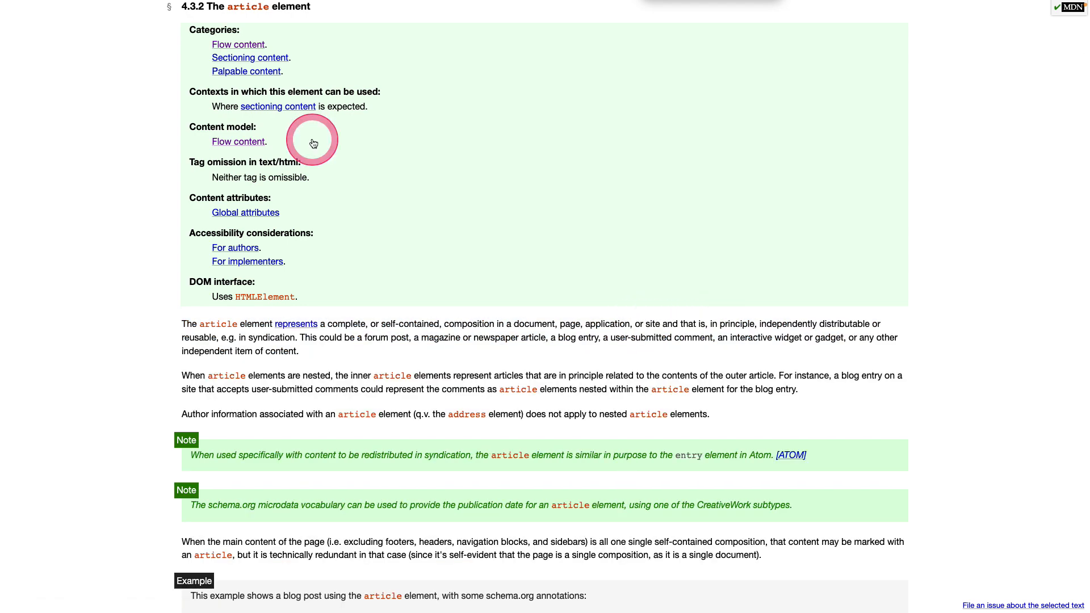
drag(328, 323, 629, 323)
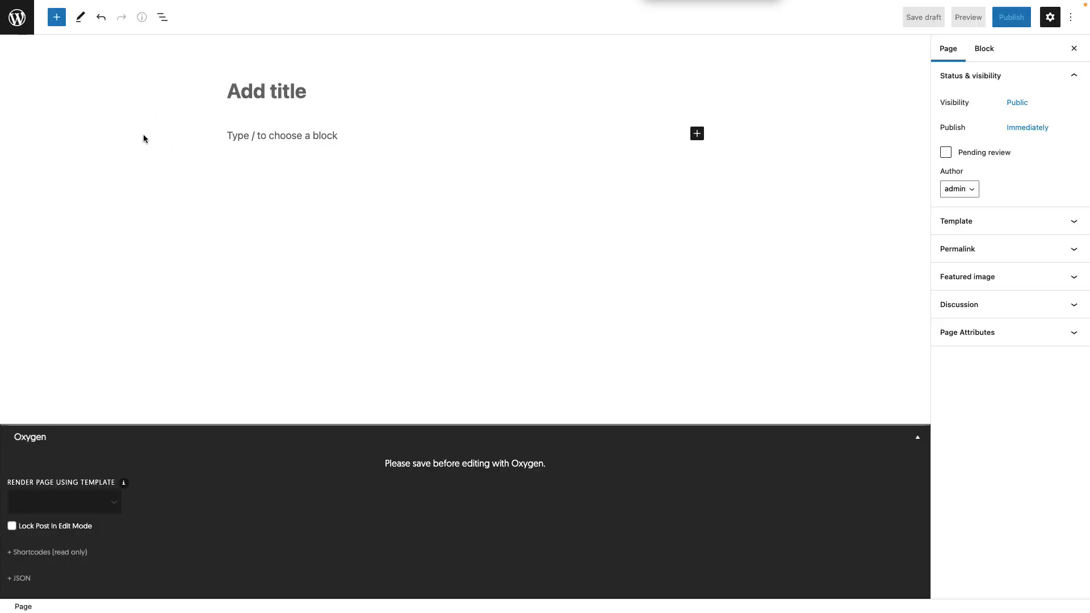
Title the new WordPress page "Semantic HTML" and publish it with public visibility.
text(Semantic HTML)
click(239, 127)
click(740, 128)
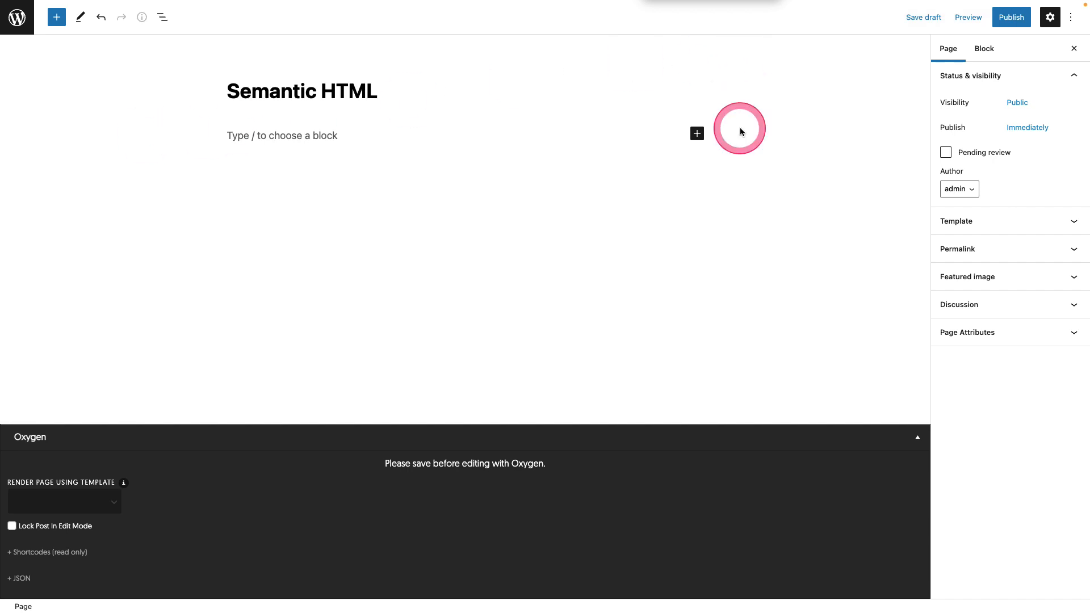
click(1011, 17)
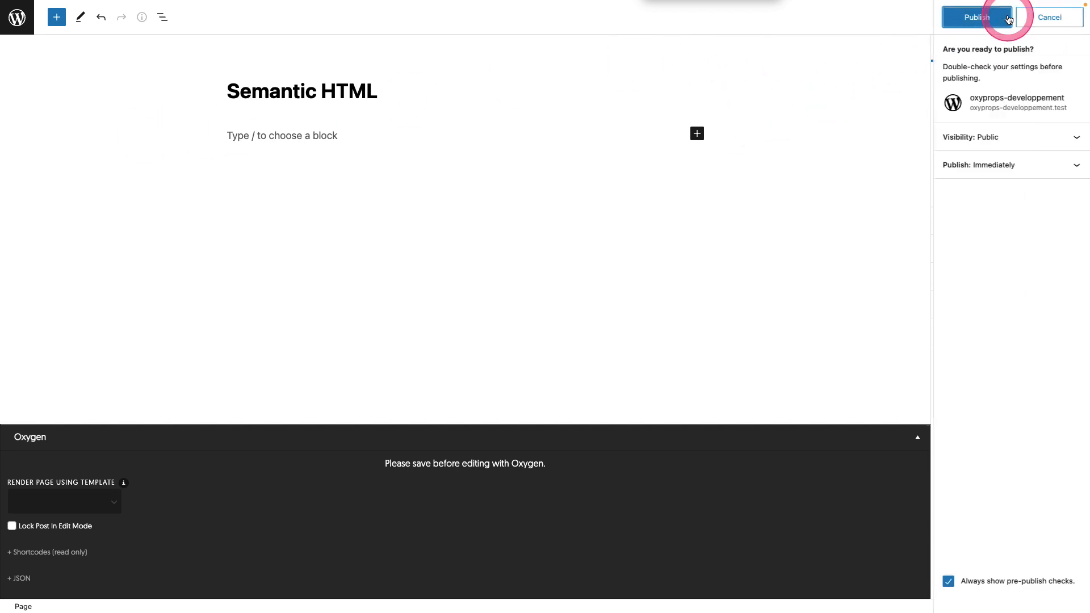
click(1005, 17)
Open the page in the Oxygen builder and add a section, with the page structure displayed.
click(484, 435)
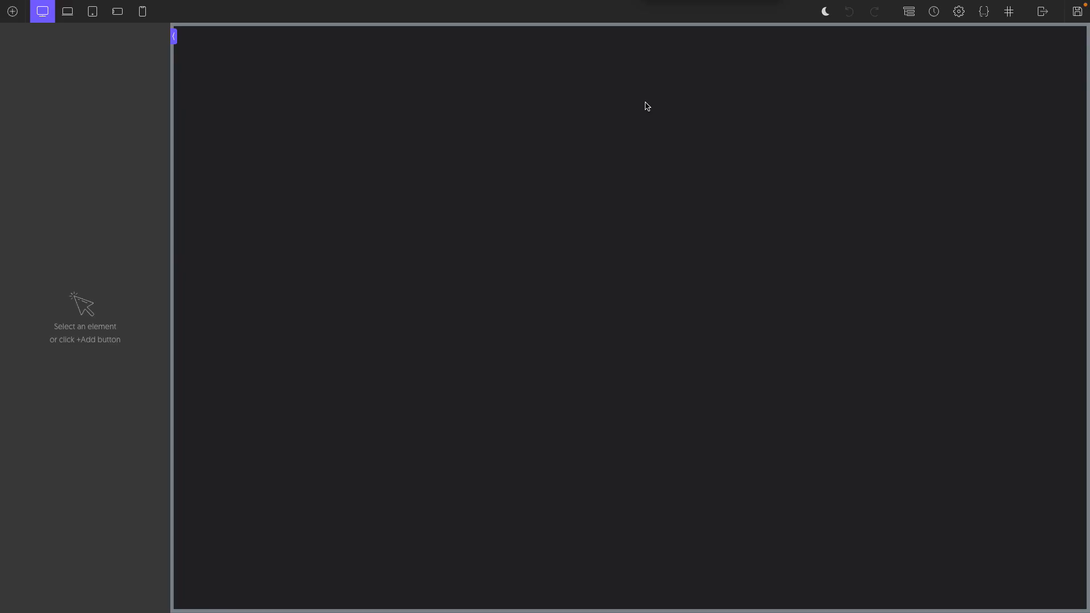
click(16, 15)
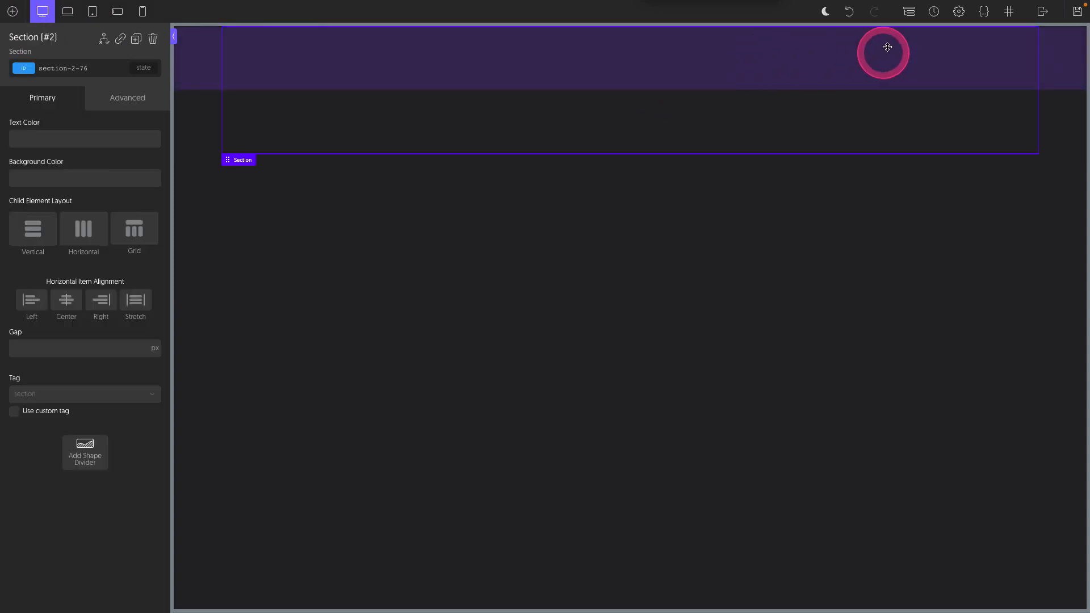
click(909, 11)
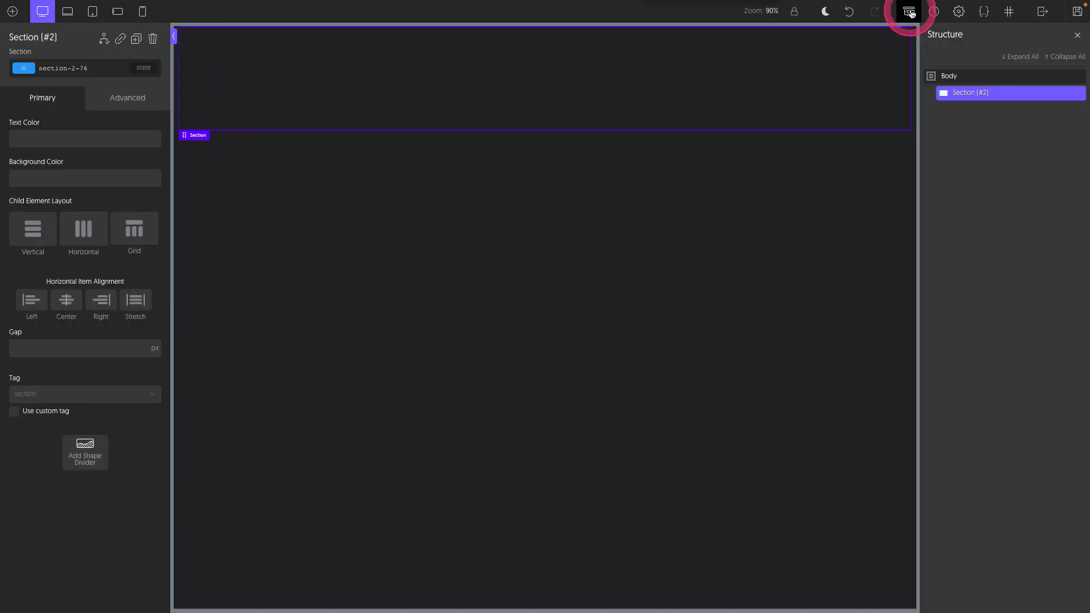
Add a heading, a text block and a button inside the section.
click(13, 12)
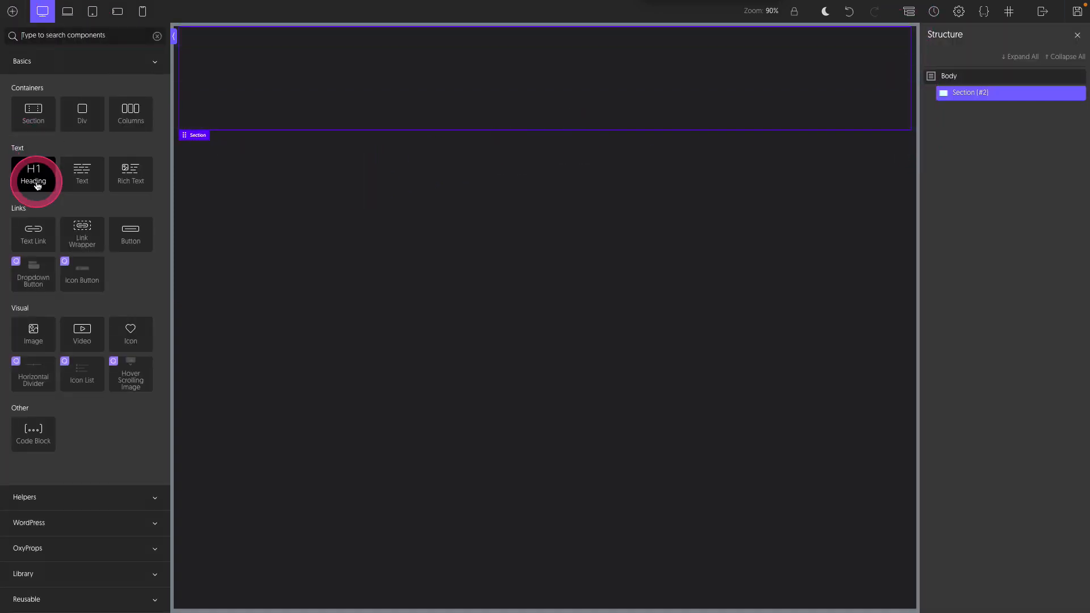
click(34, 173)
click(12, 12)
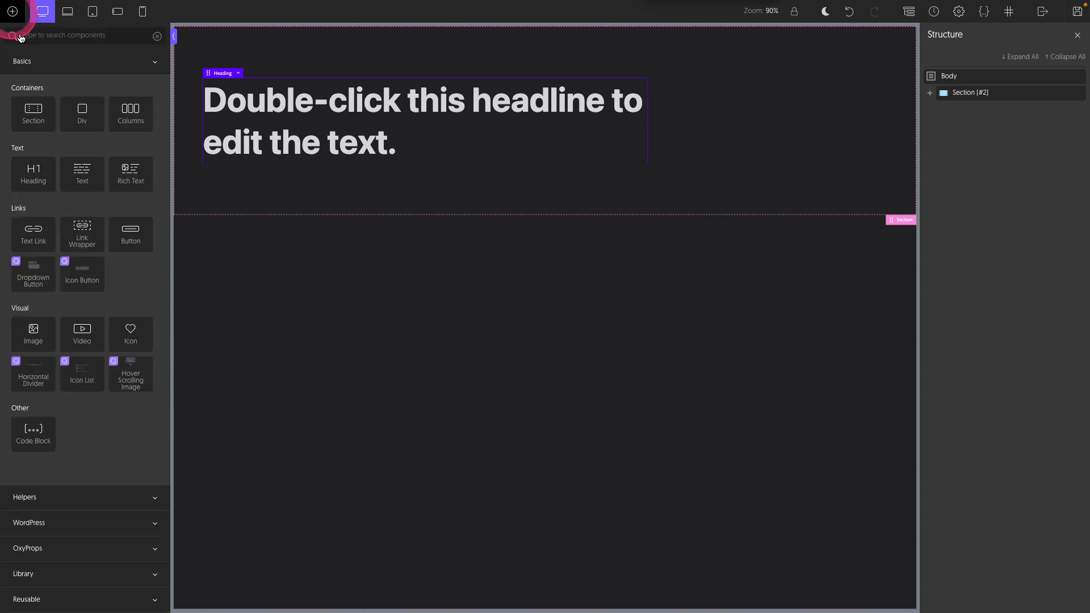
click(81, 180)
click(12, 11)
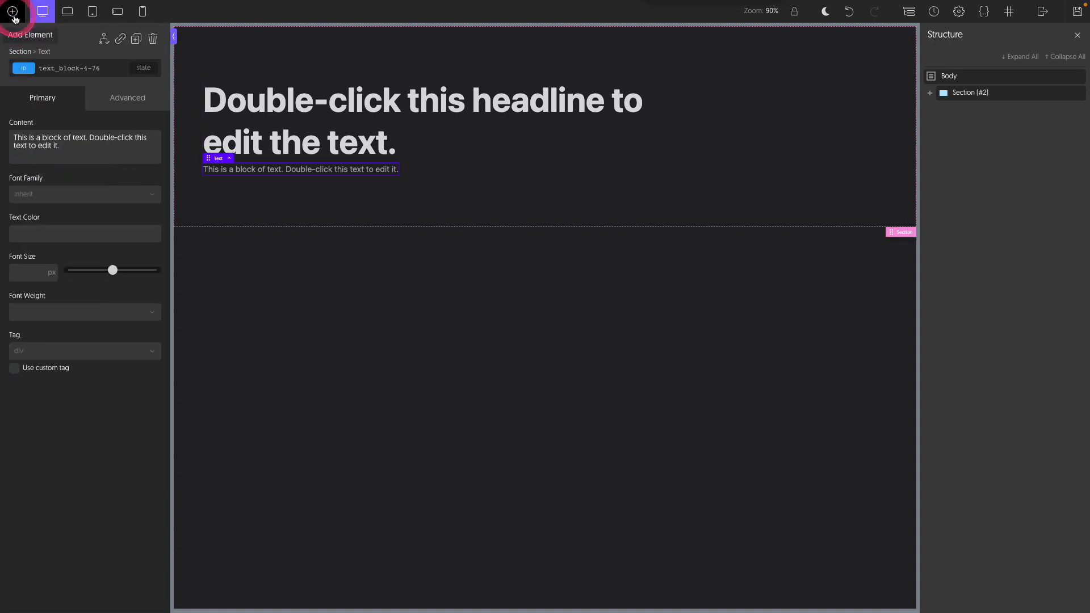
click(40, 159)
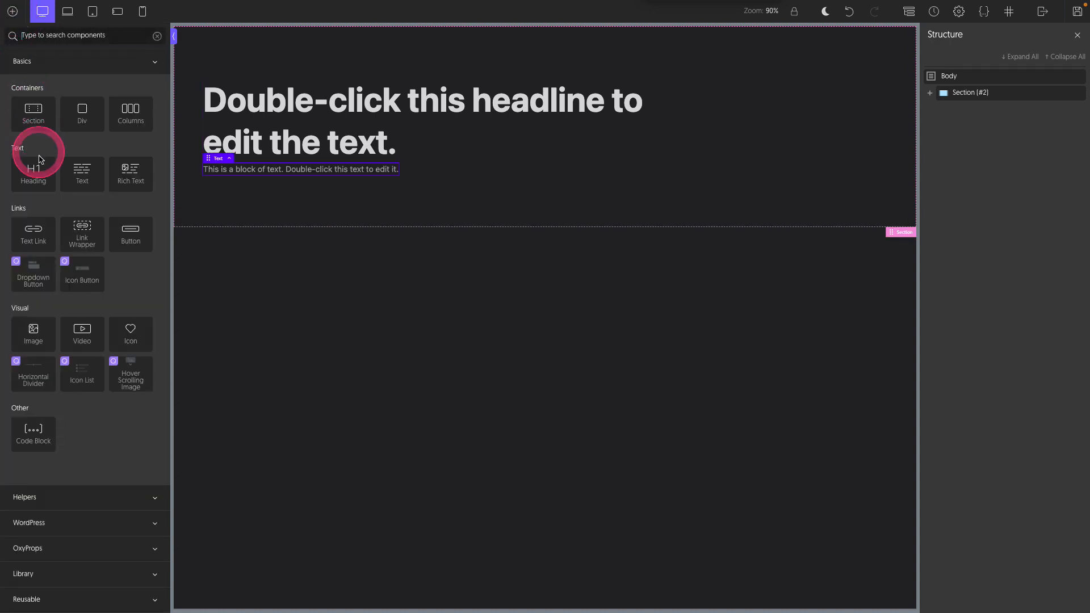
click(129, 236)
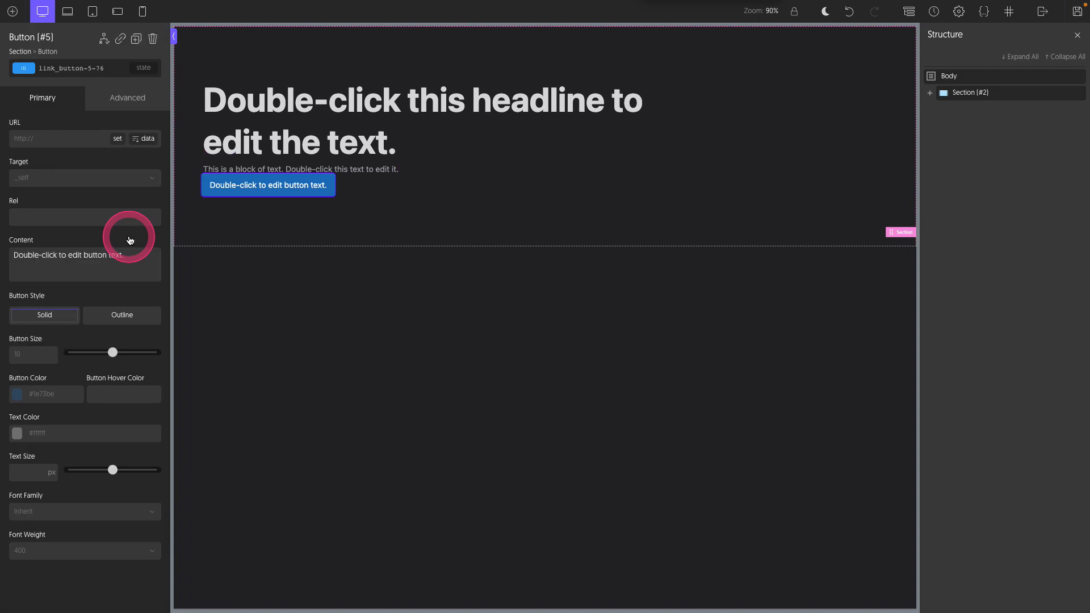
Set the section's gap to var(--o-size-fluid-4).
click(326, 236)
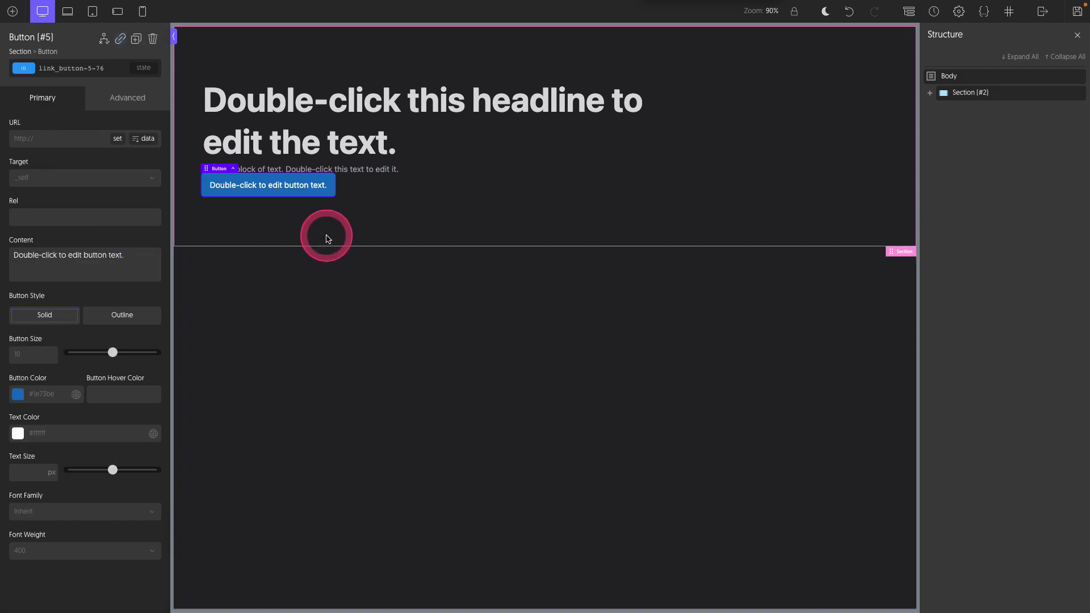
right_click(56, 350)
click(347, 364)
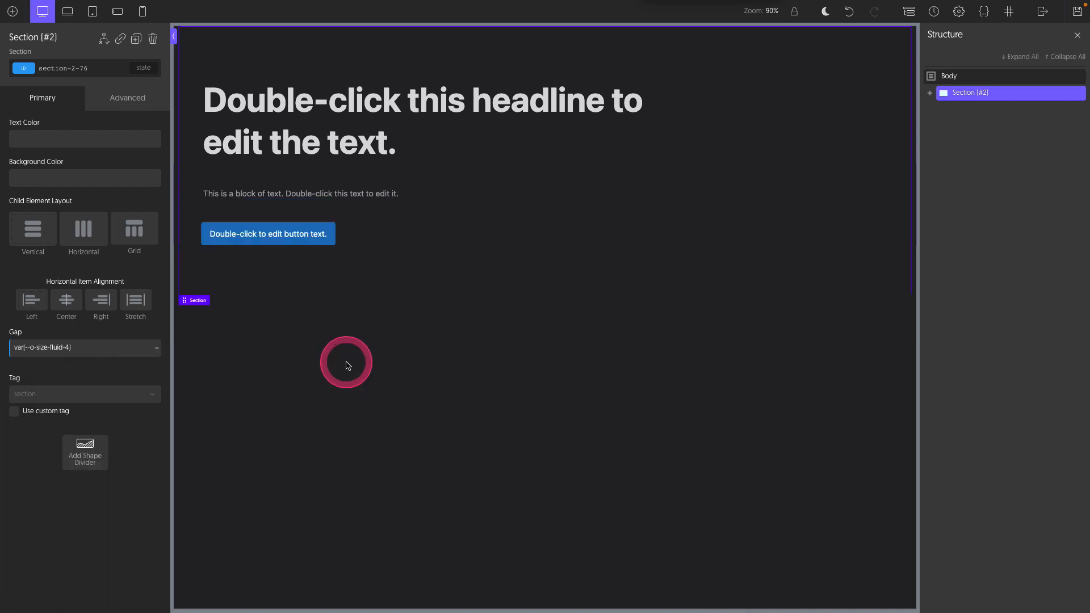
click(344, 364)
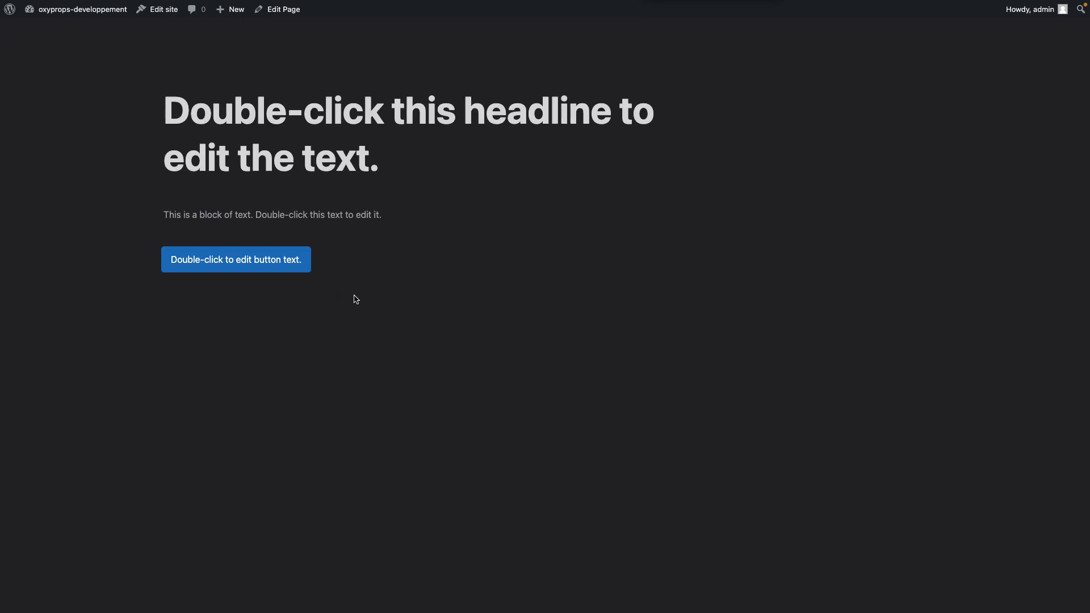
Inspect the section's HTML markup on the front-end page, checking the tags of its inner wrapper, heading, text and button.
right_click(384, 265)
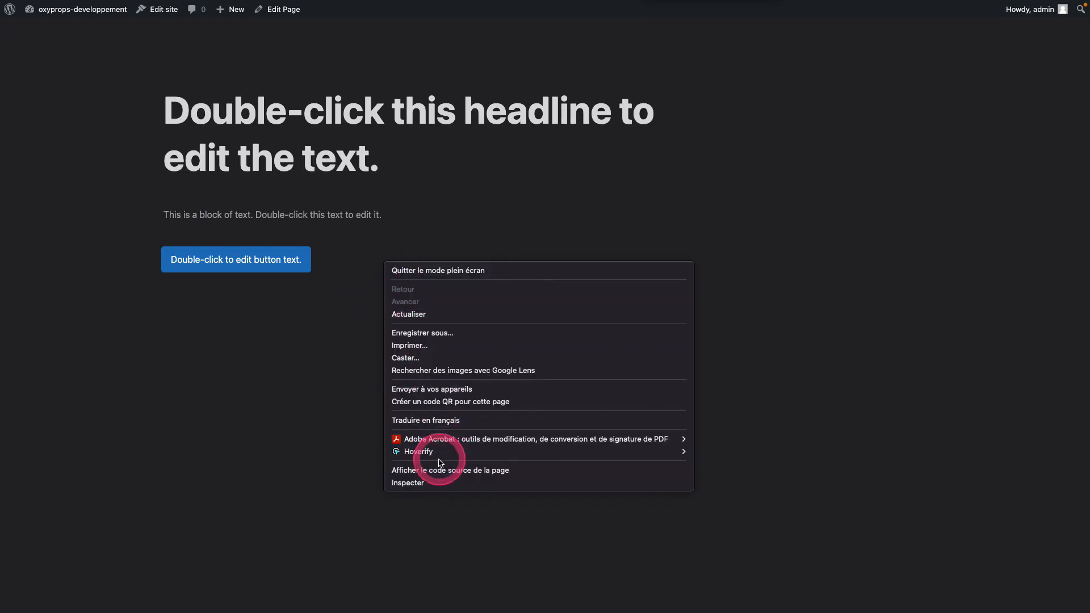
click(435, 482)
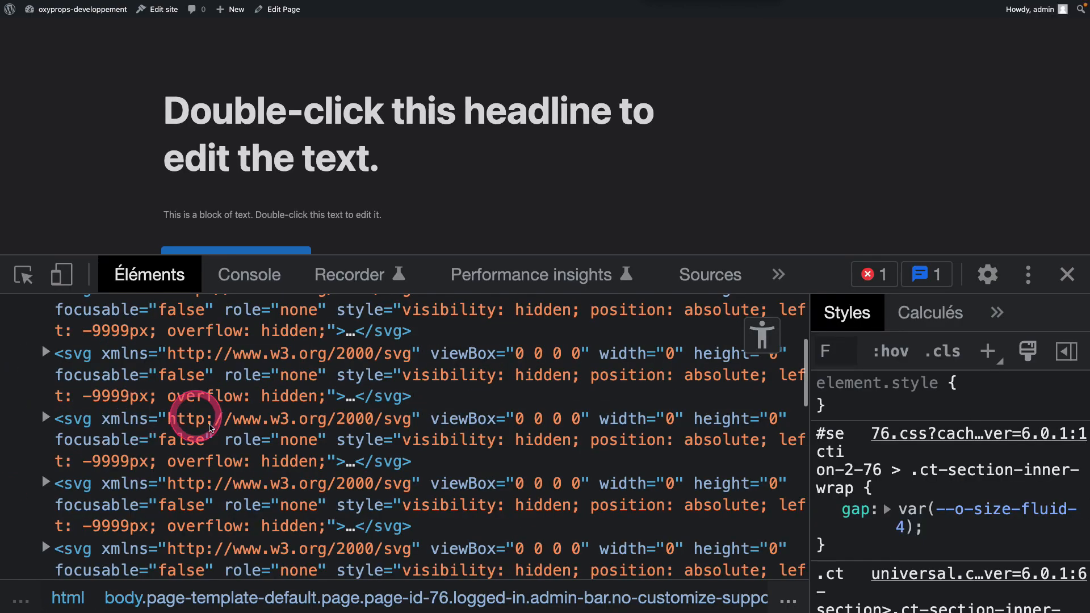
scroll(210, 427, down, 3)
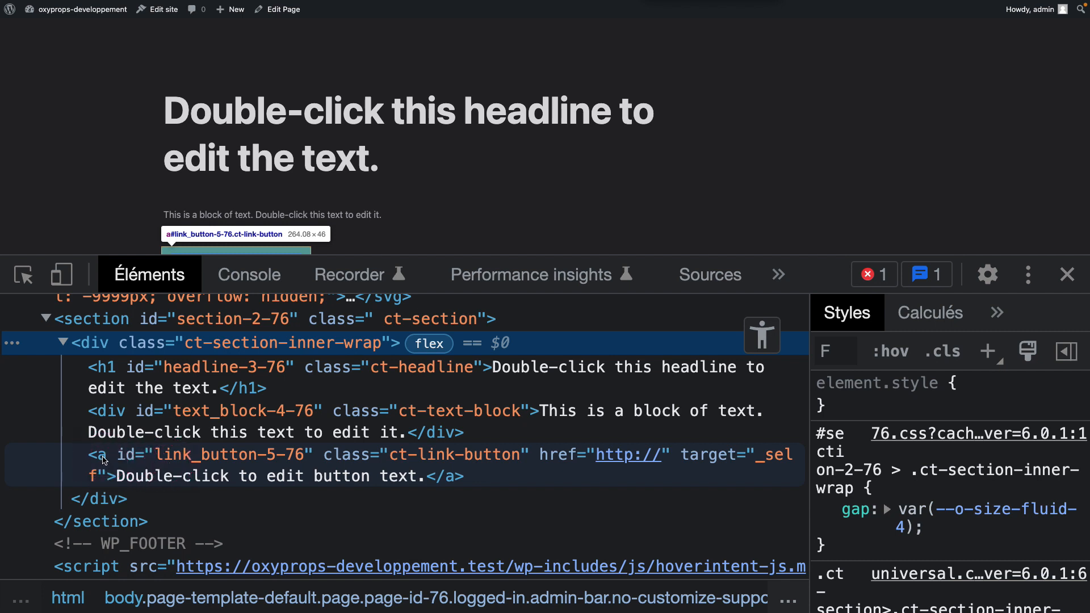
click(516, 369)
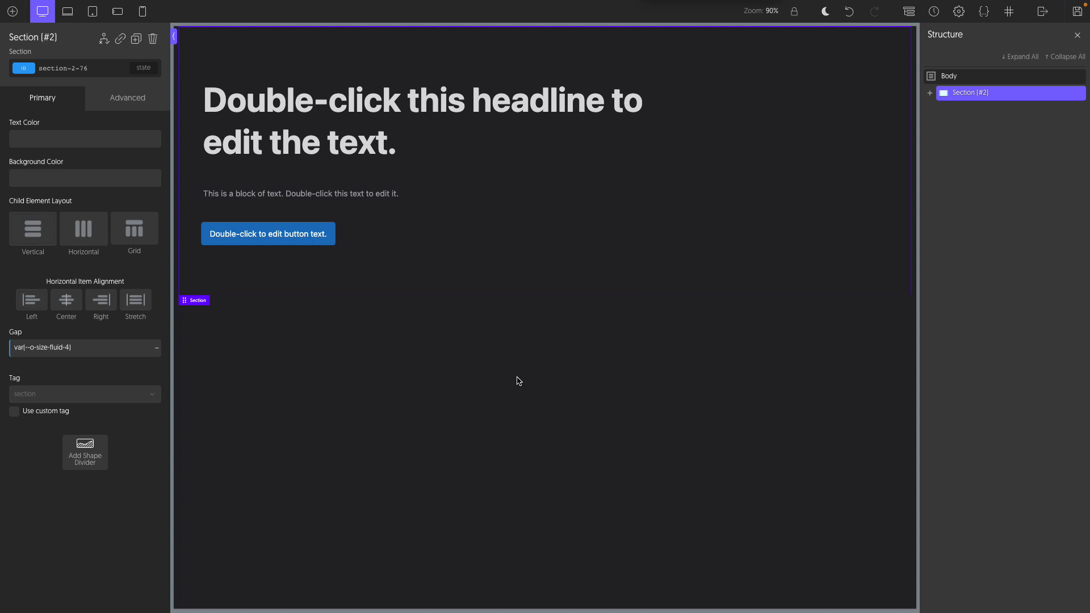
Review the section's available tags, then enable a custom tag and enter vhbjqkb.
click(972, 91)
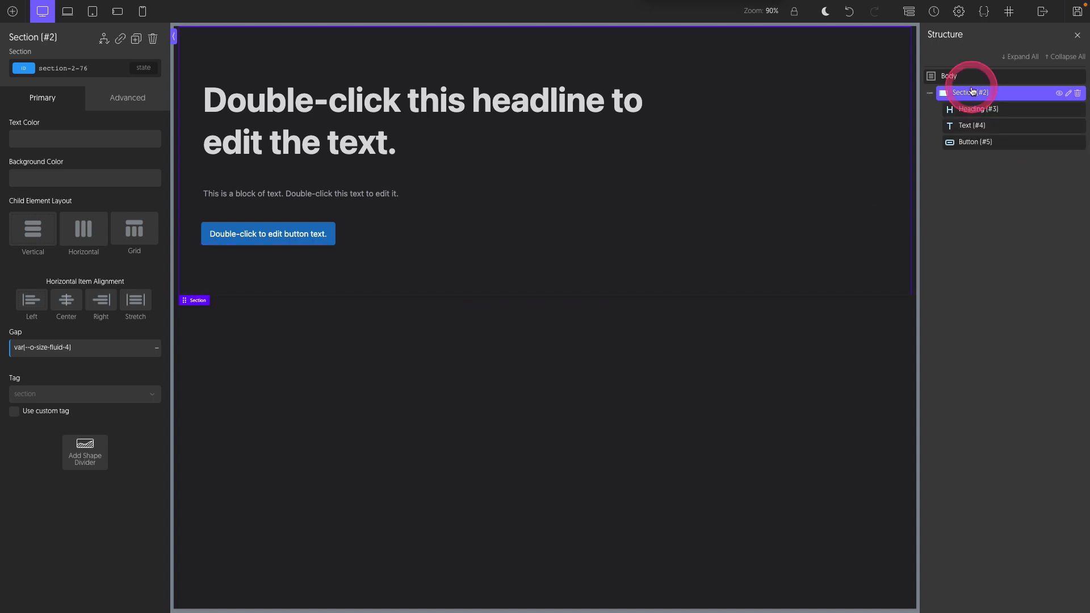
click(78, 398)
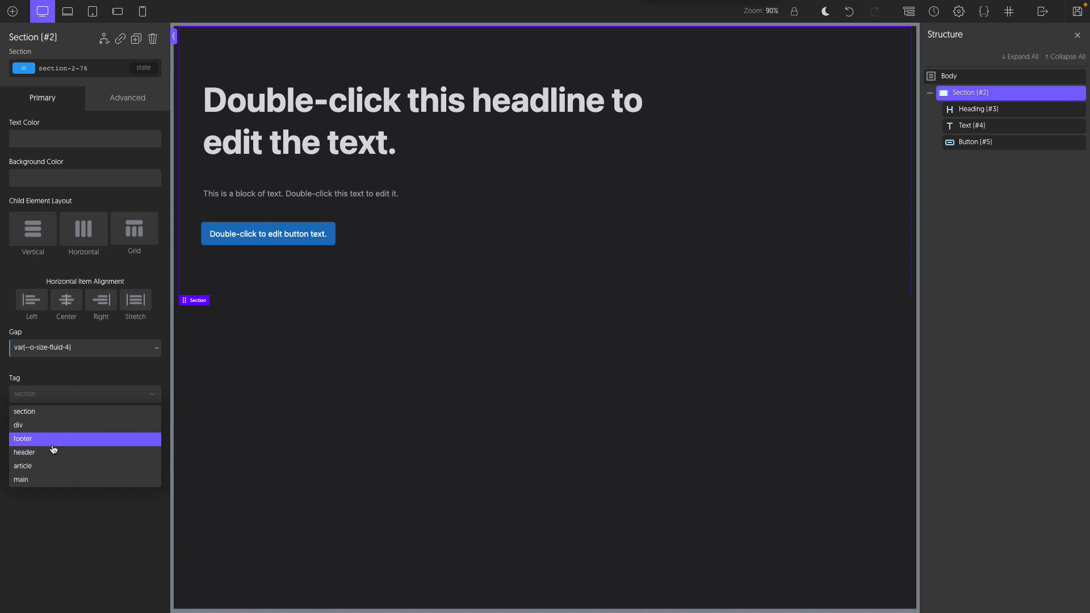
click(73, 516)
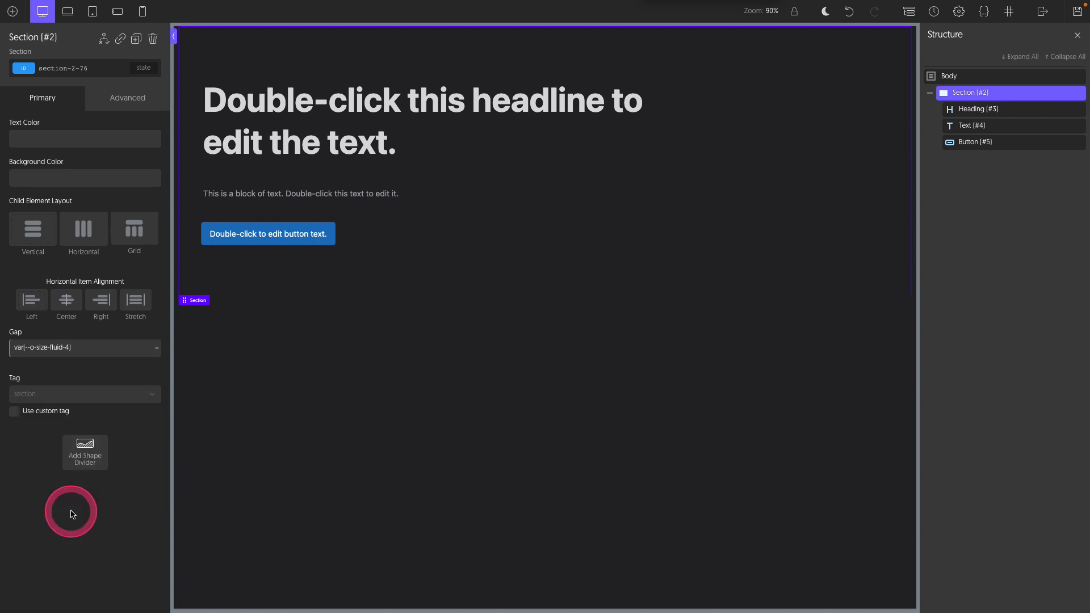
click(15, 417)
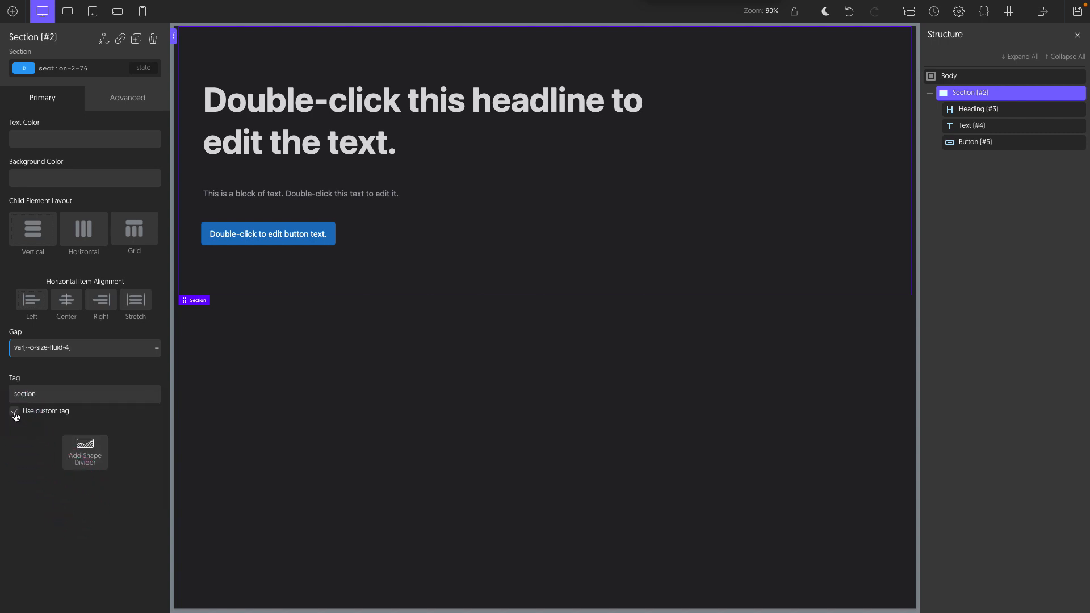
double_click(39, 397)
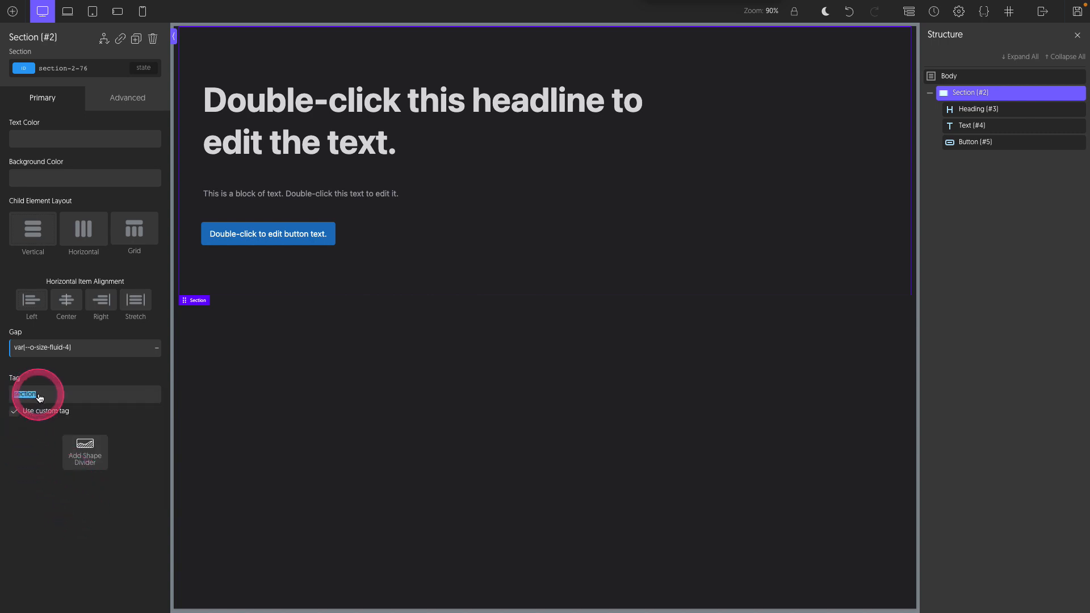
text(vhbjqkb)
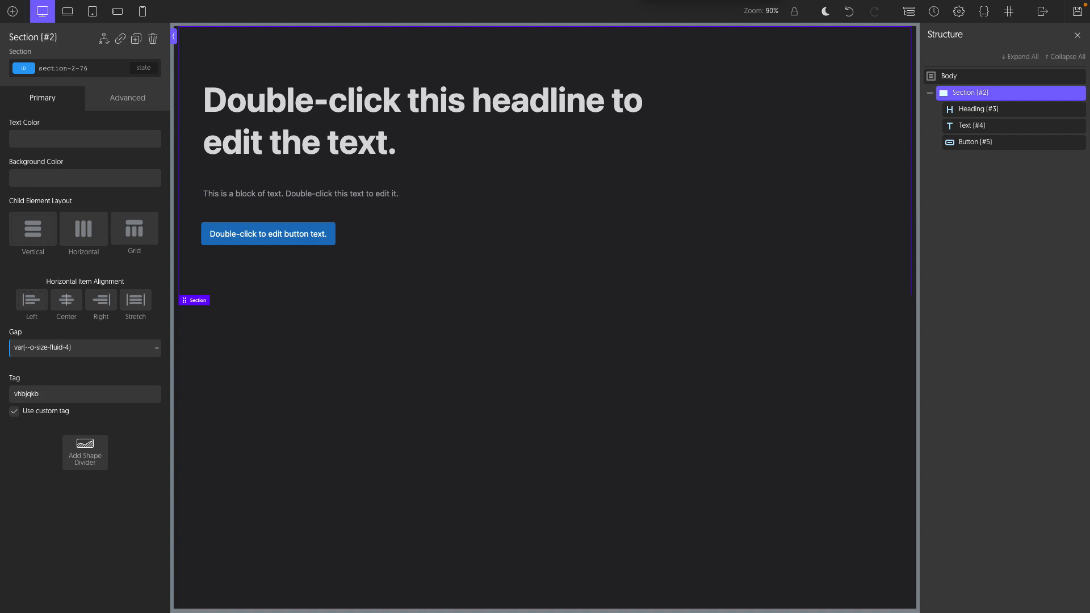
Set the text block's HTML tag to p.
click(245, 191)
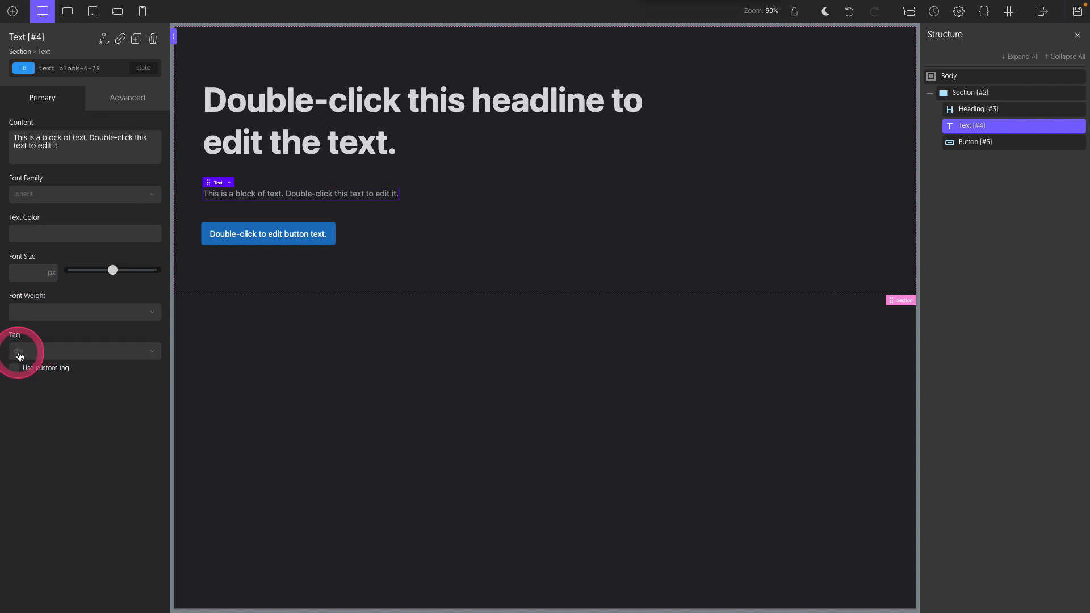
click(73, 352)
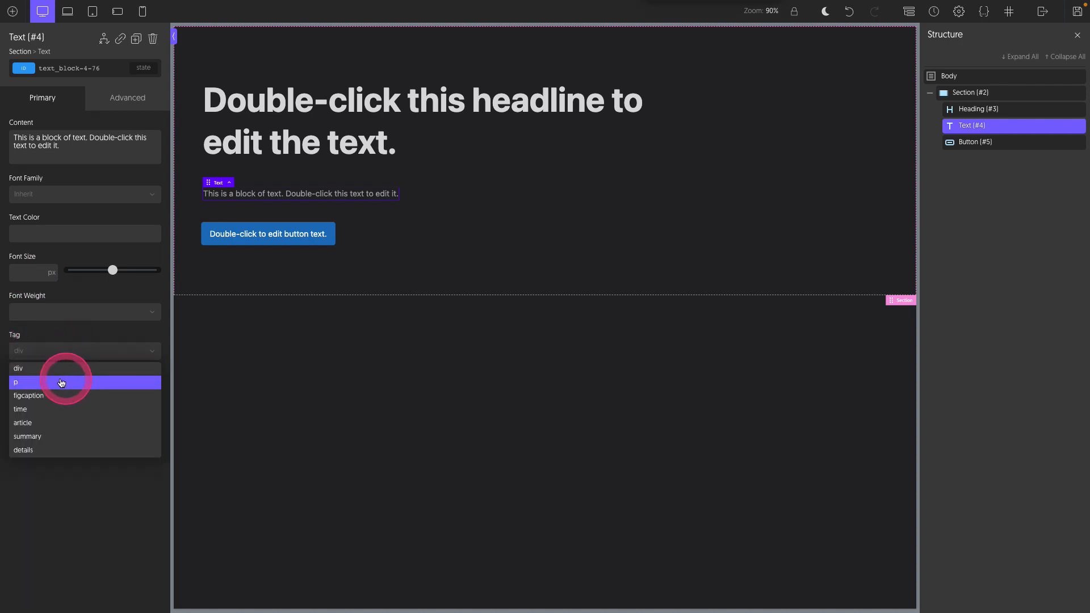
click(23, 382)
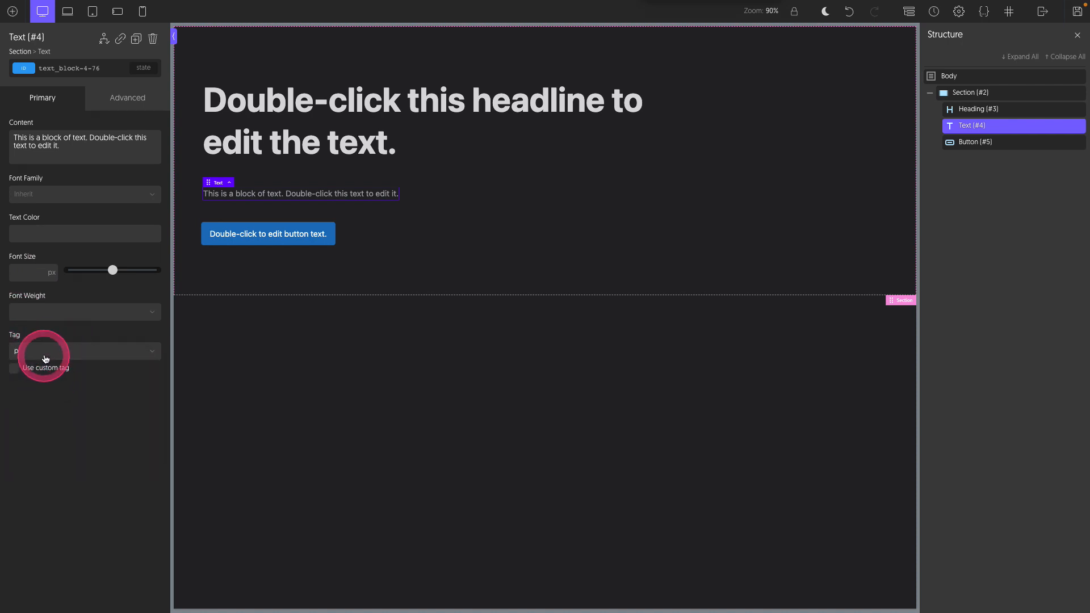
Check the button's settings for a tag option and delete the button from the section.
click(991, 142)
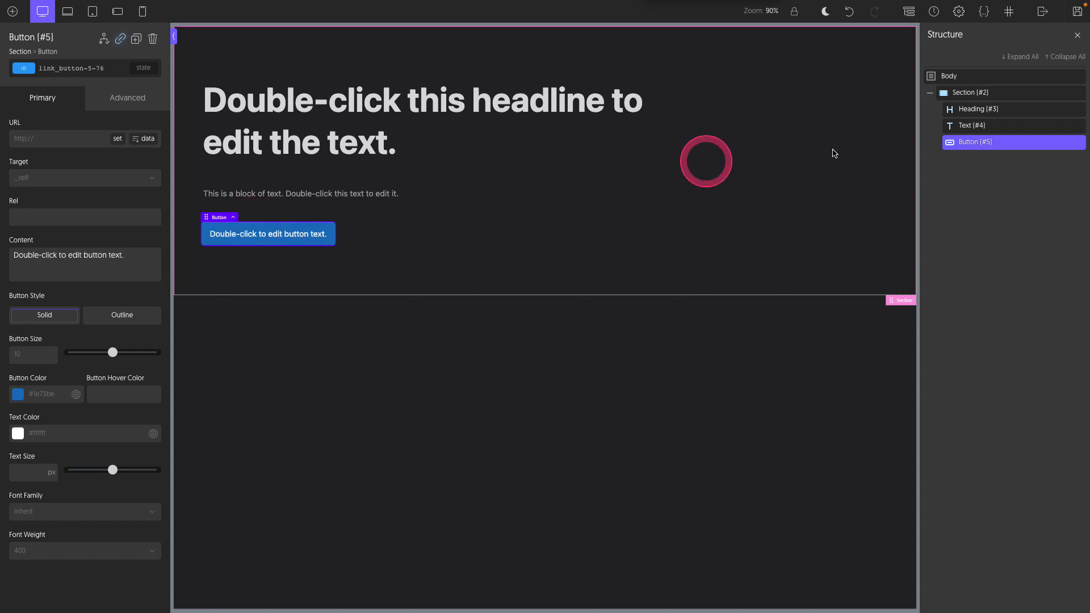
click(1072, 142)
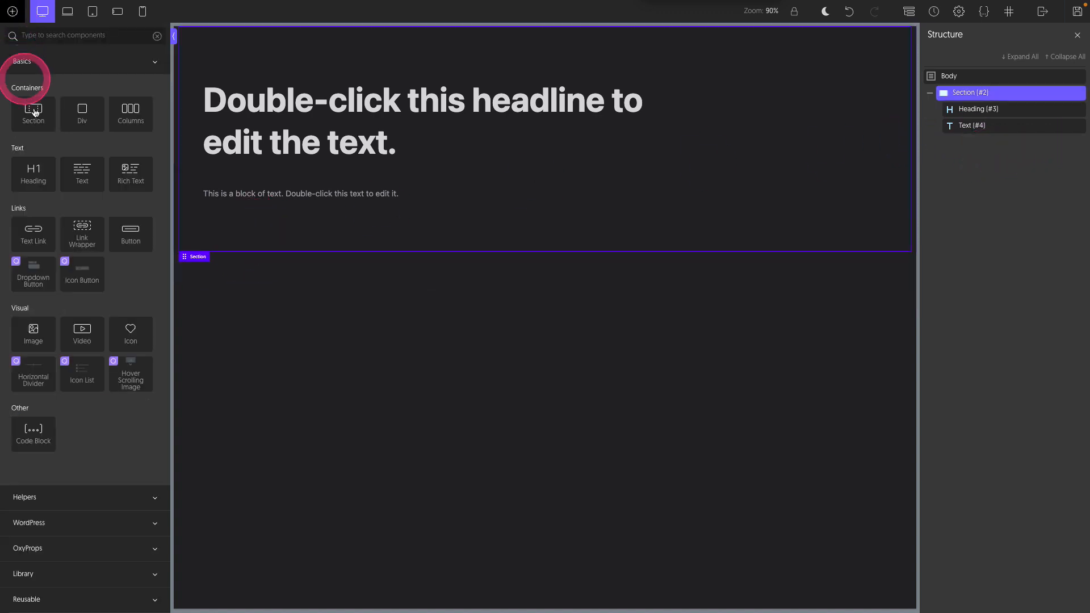
Add a Link Wrapper below the text block, look through its settings and delete it.
click(31, 232)
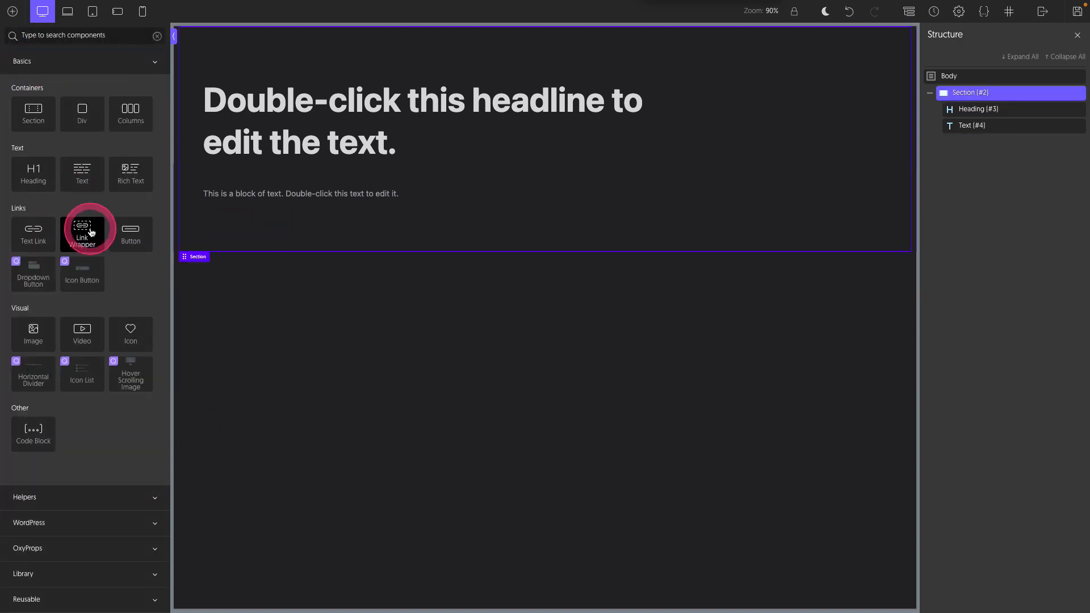
click(92, 233)
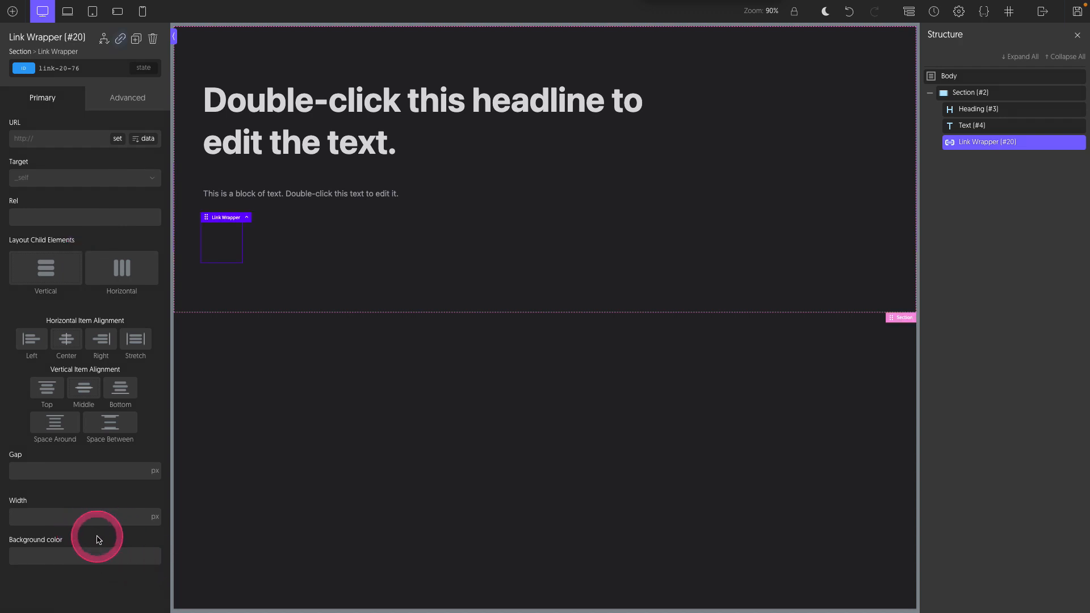
click(152, 39)
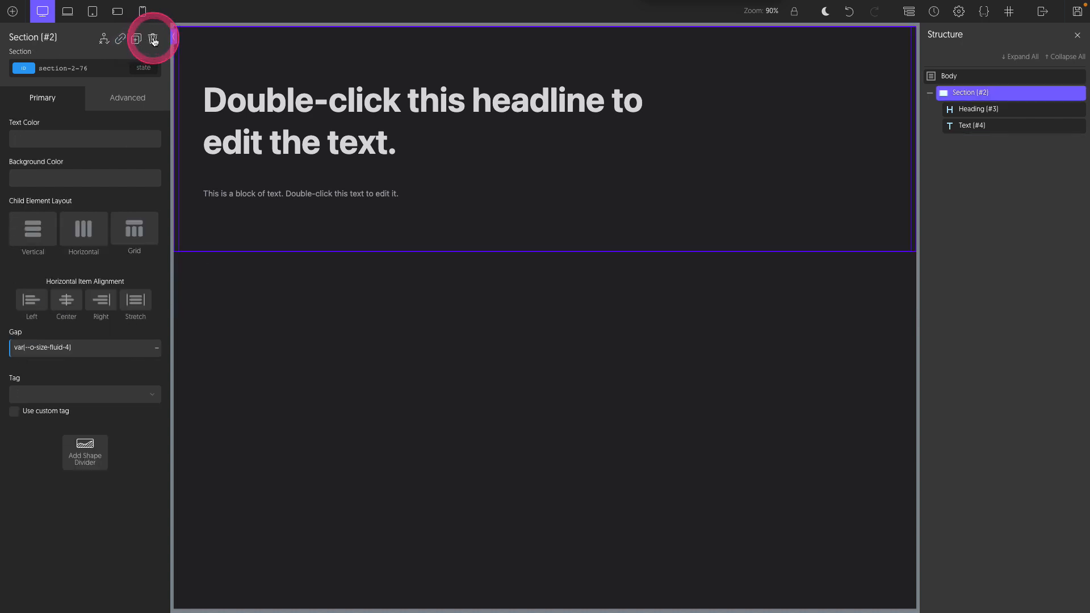
Add a text block to the section, give it the custom tag button and fill its content with Distillery.
click(13, 11)
click(86, 176)
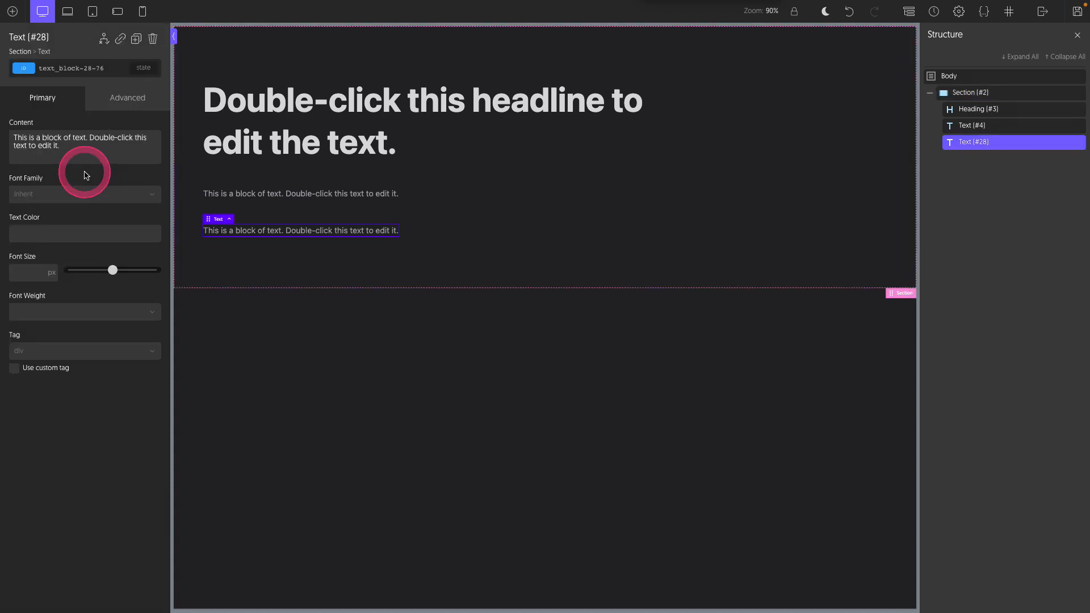
click(59, 316)
click(17, 368)
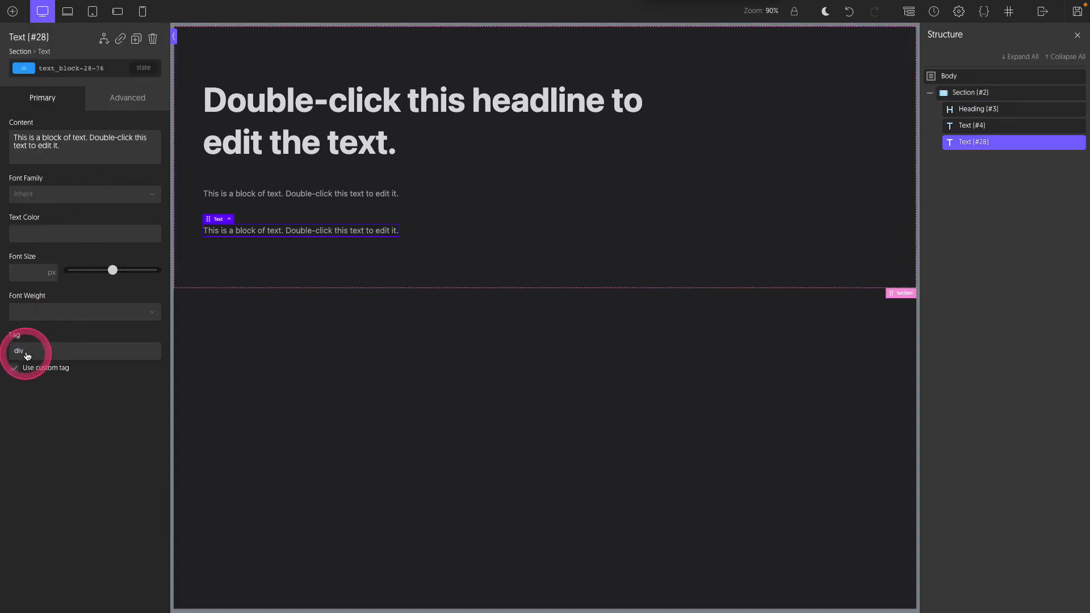
text(button)
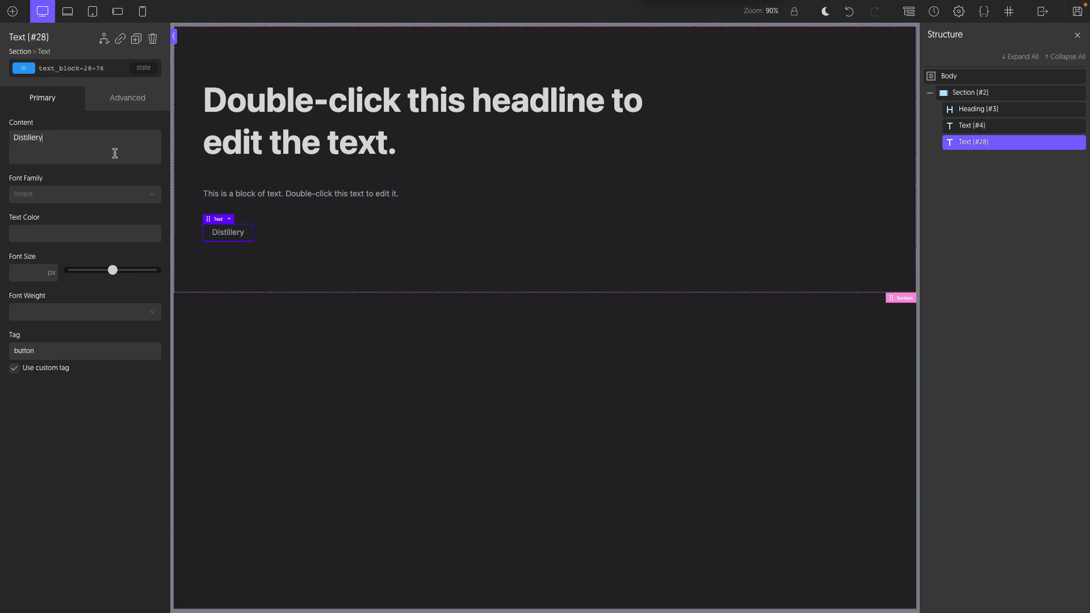
Apply the o-btn class to the Distillery text block.
click(87, 73)
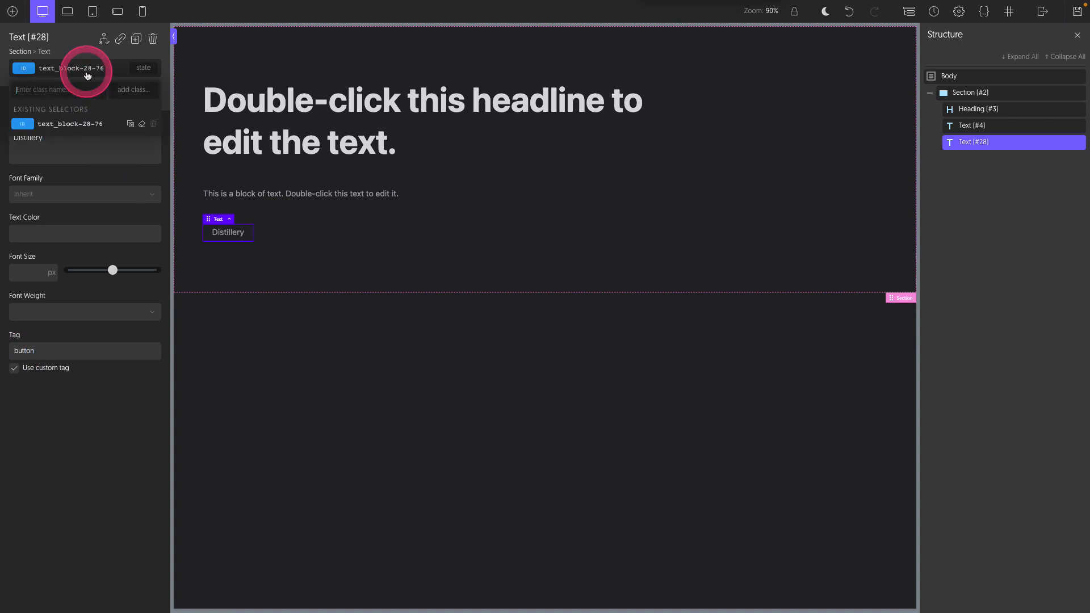
text(o-btn)
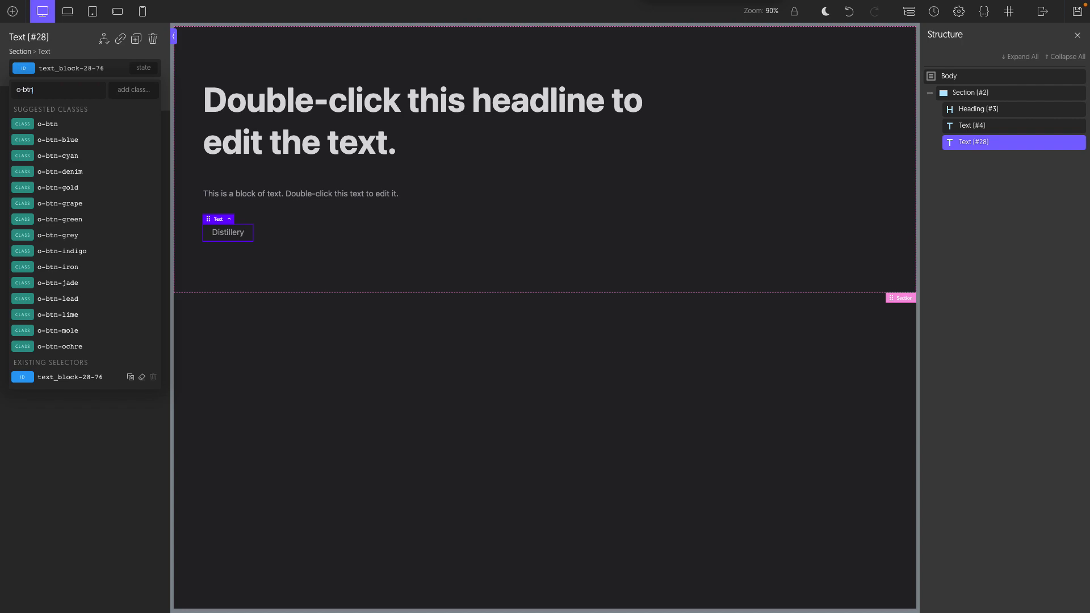
key(Return)
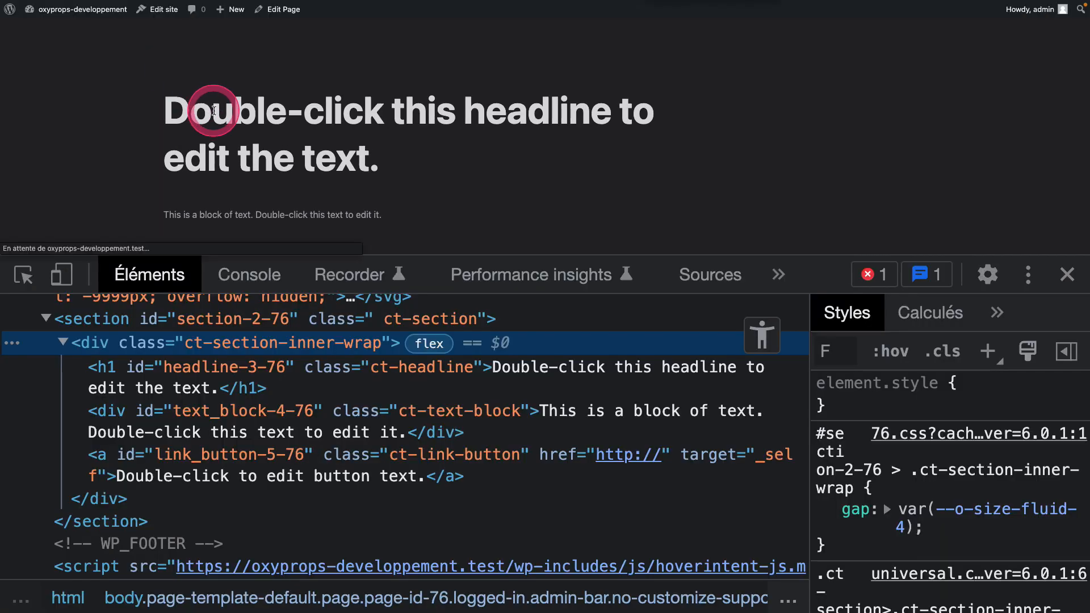
Examine the section, paragraph and button tags in the published page's HTML.
click(214, 110)
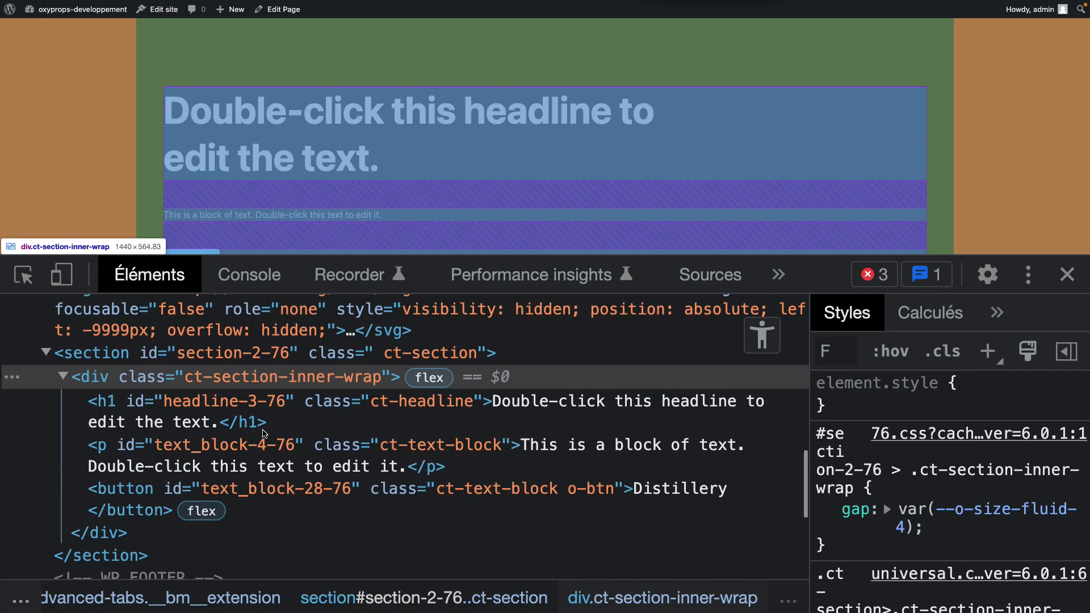
scroll(143, 355, up, 1)
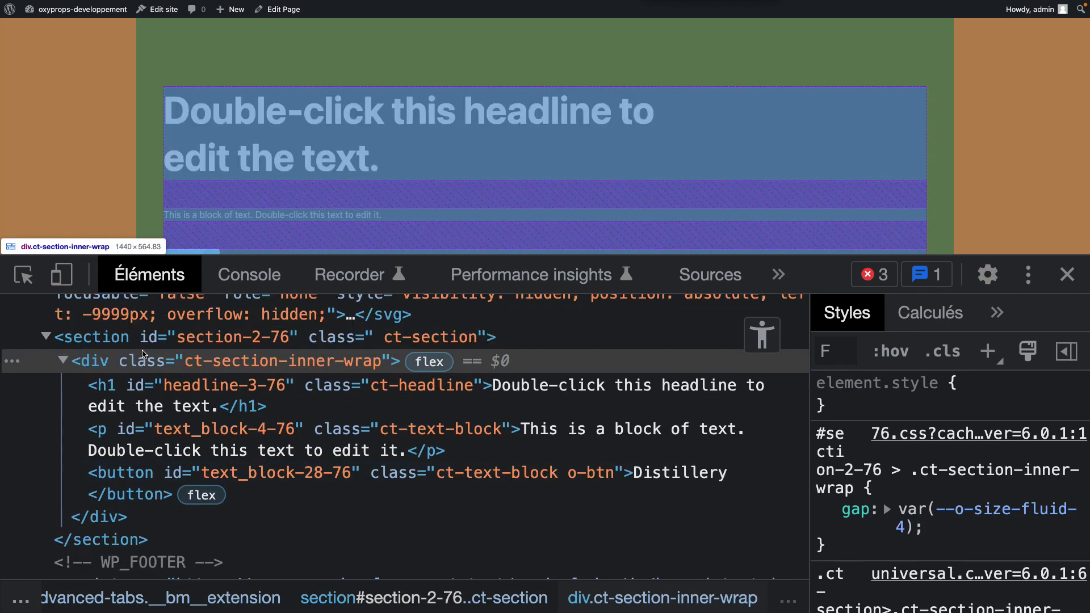
click(89, 339)
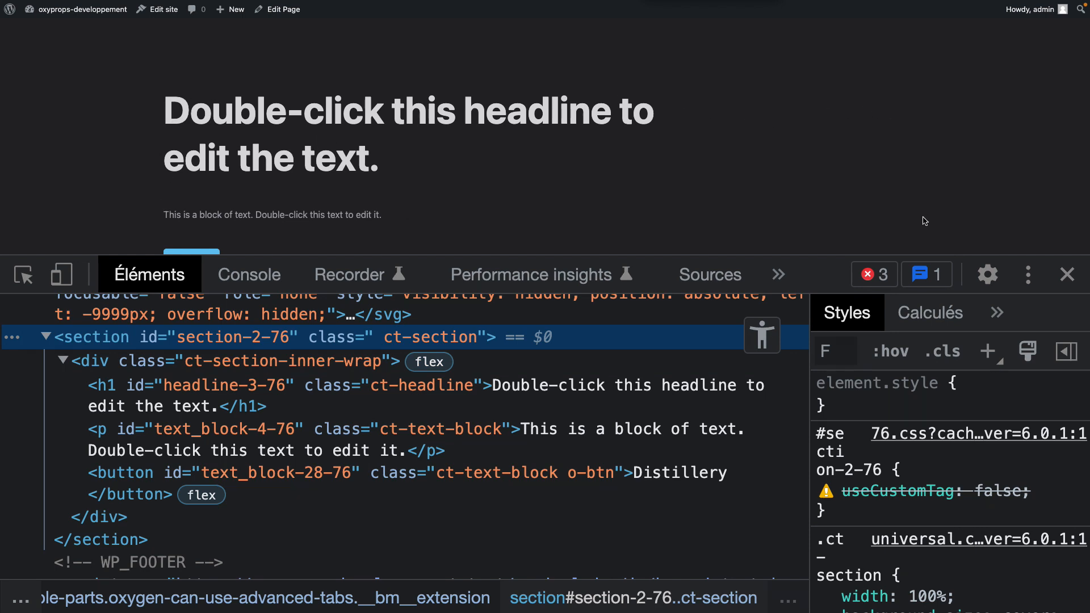
click(105, 434)
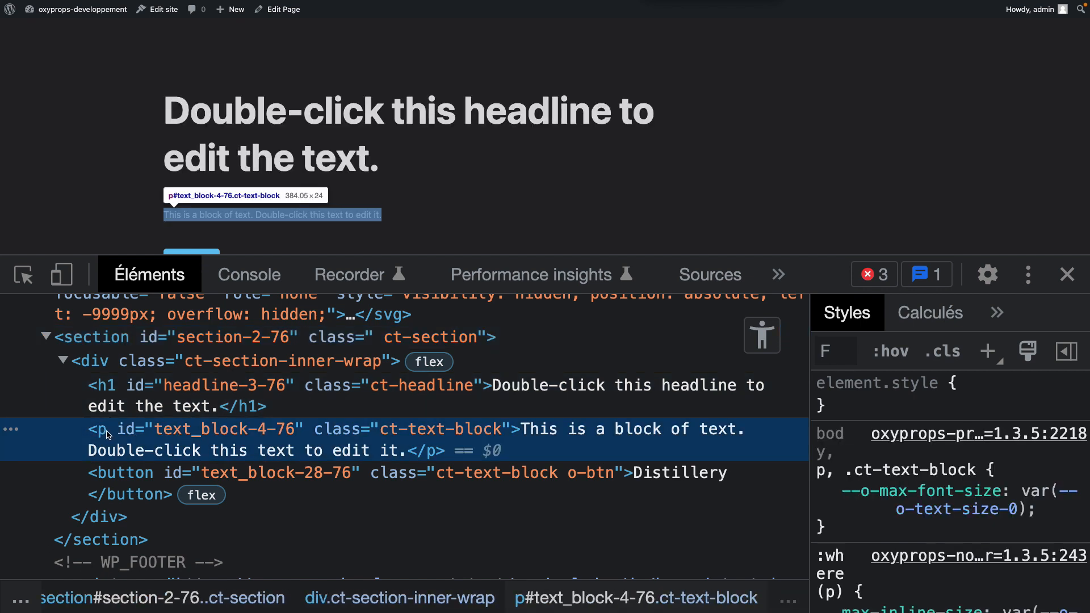
click(120, 475)
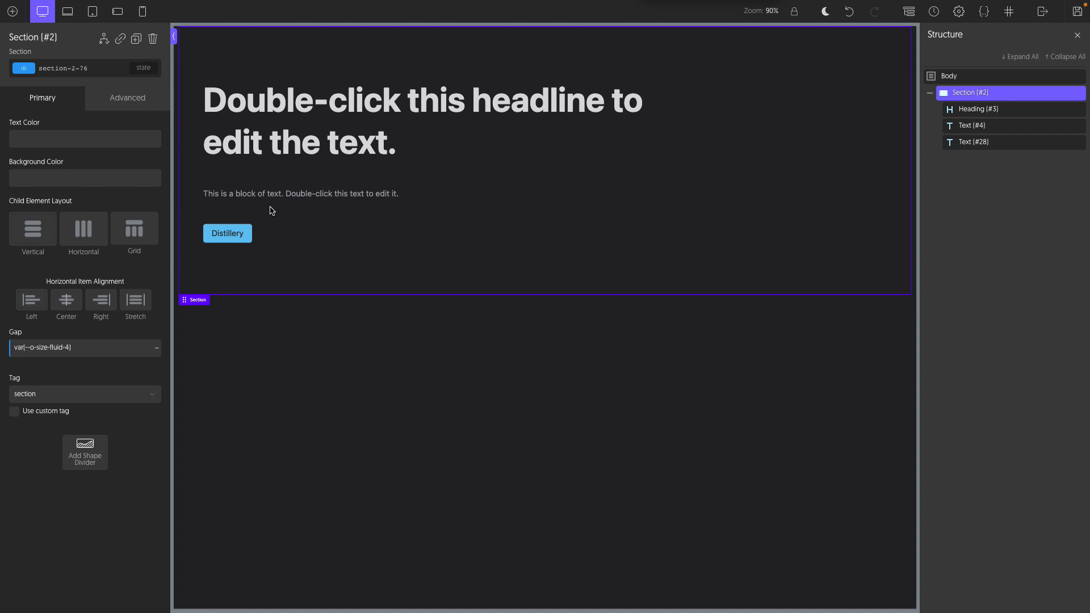
Delete the existing section from the body and add a new element with the section tag.
mouse_move(1073, 95)
click(1077, 94)
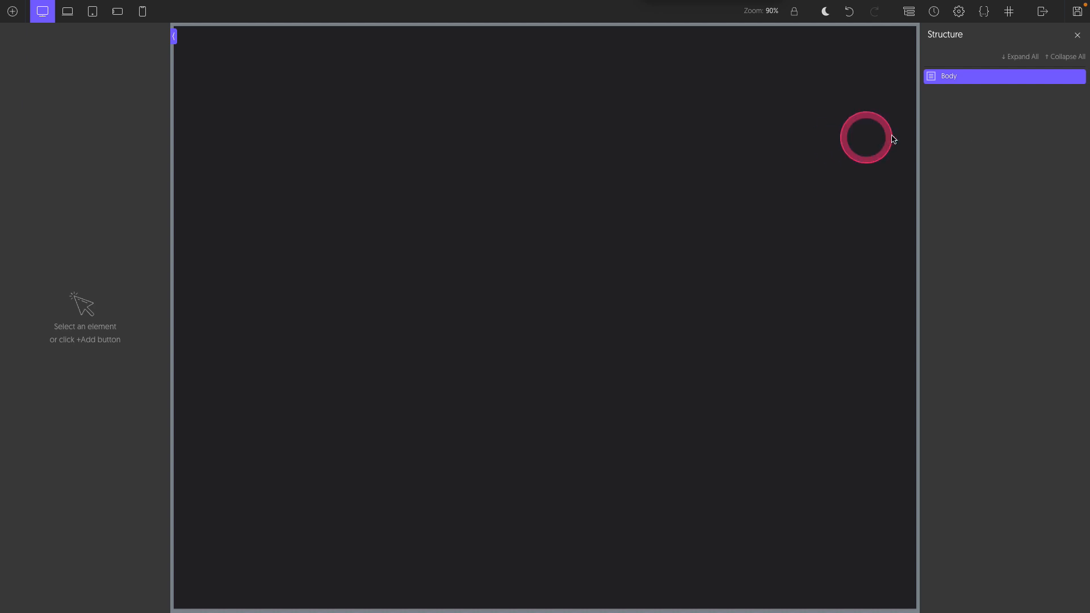
right_click(973, 132)
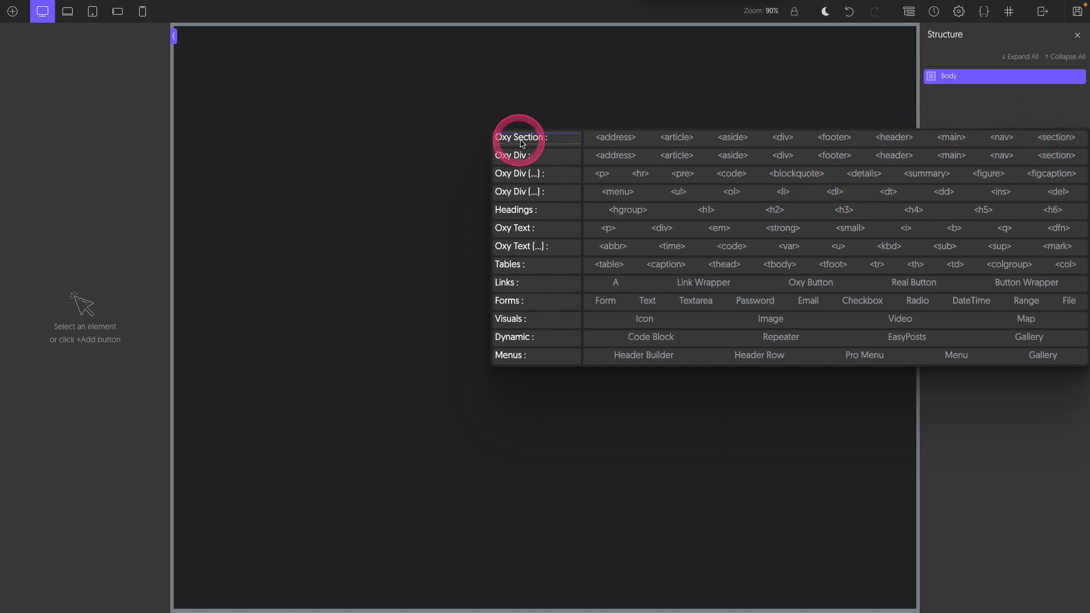
click(1055, 138)
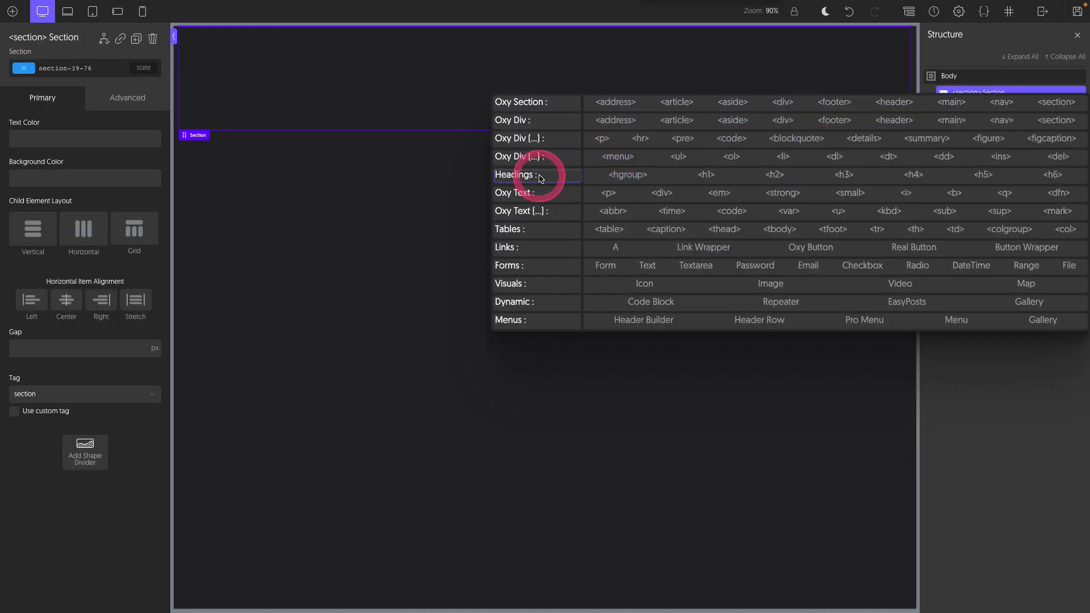
Add an h1 heading and a p text element to the new section.
click(717, 176)
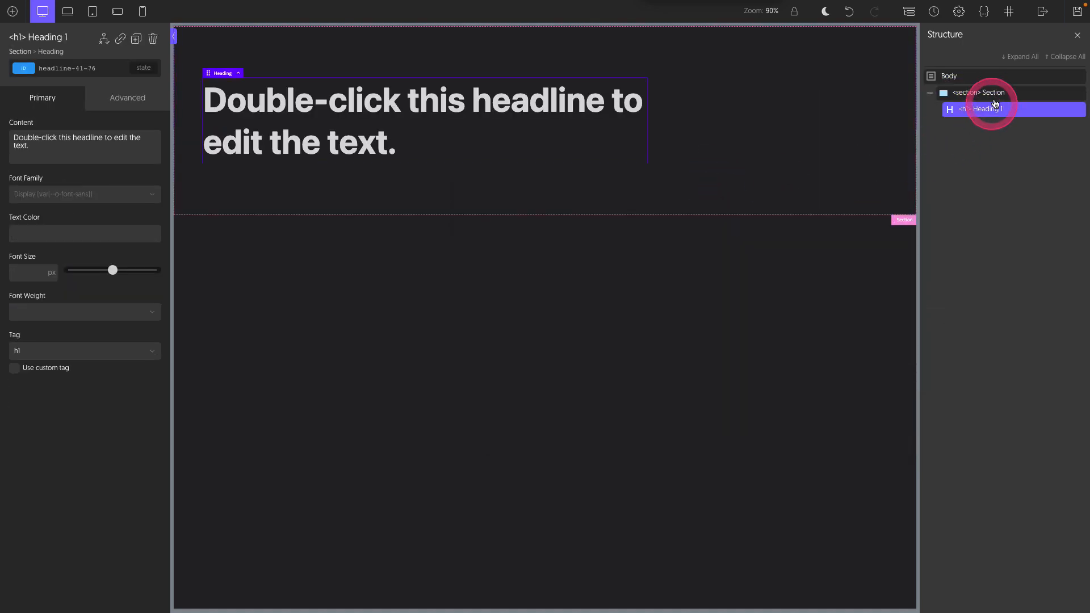
click(993, 93)
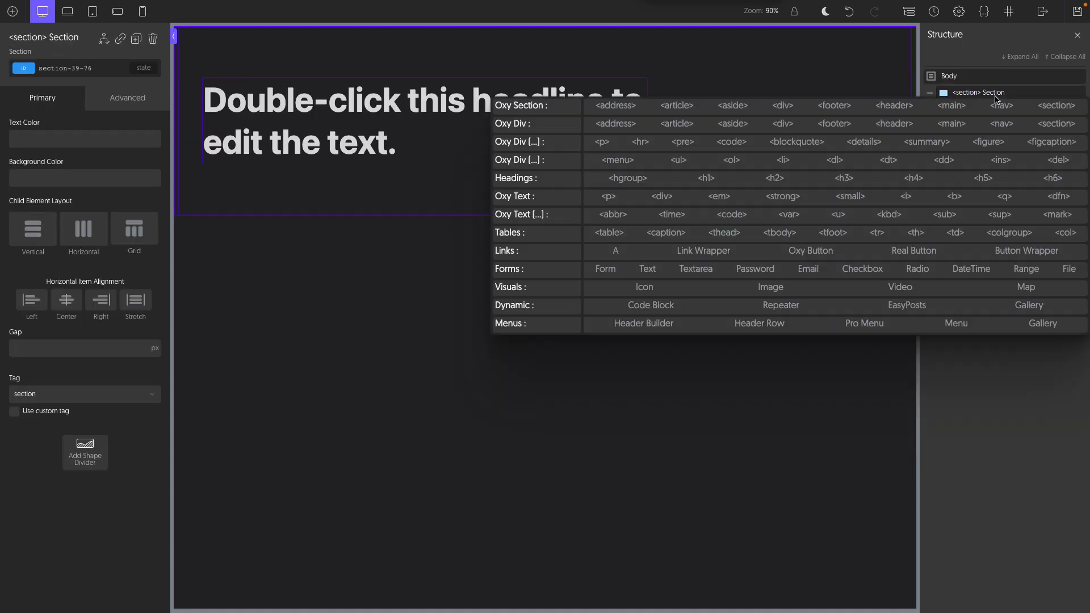
click(607, 197)
Add a Real Button to the section and fill its content with one placeholder word.
click(979, 92)
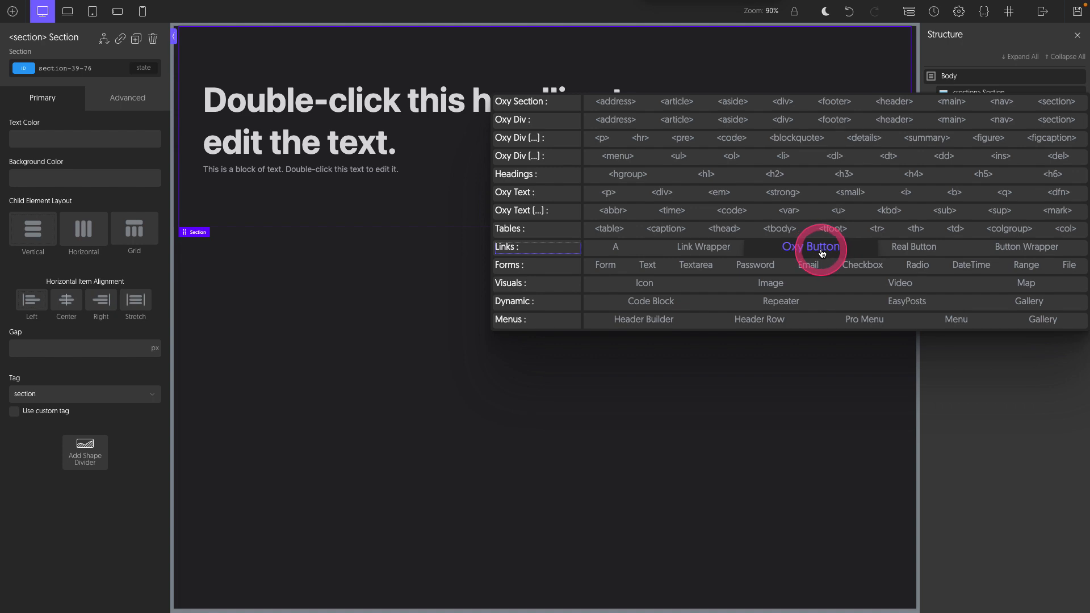
click(914, 249)
right_click(61, 149)
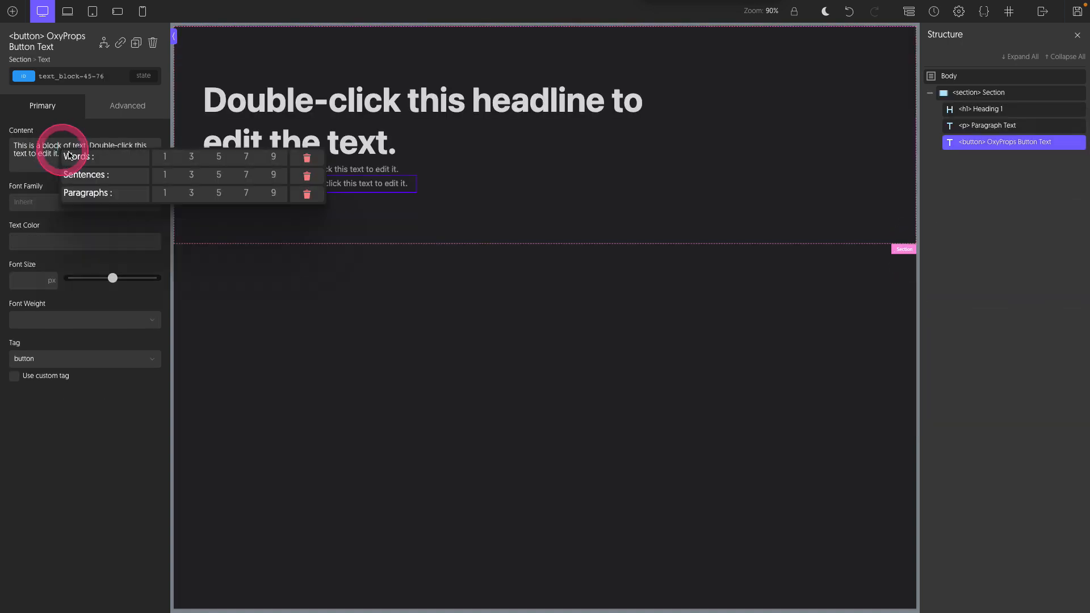
click(169, 159)
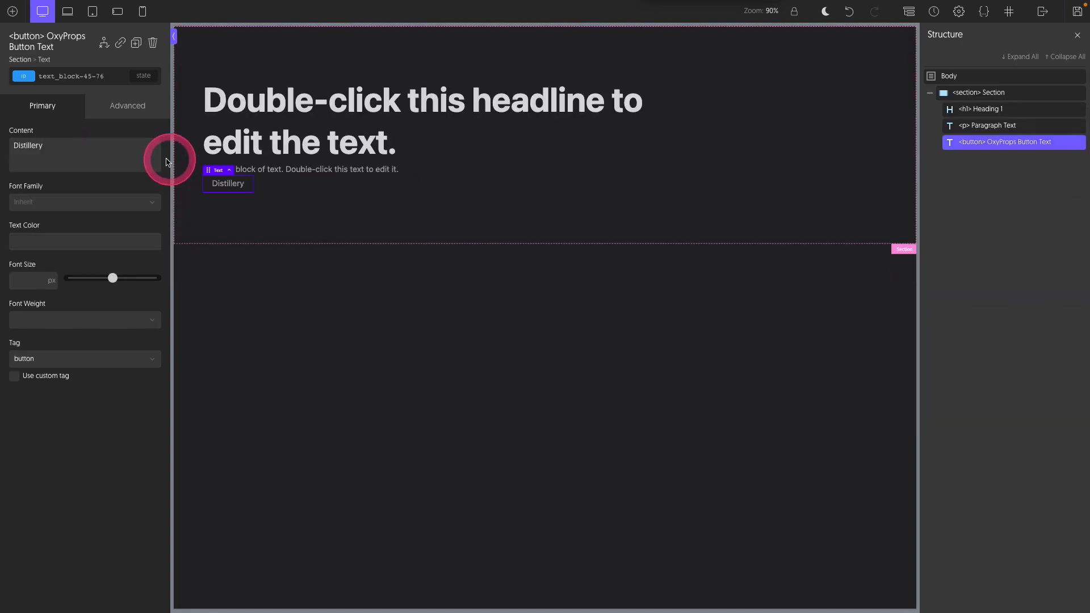
Apply the o-btn class to the new Distillery button.
click(108, 74)
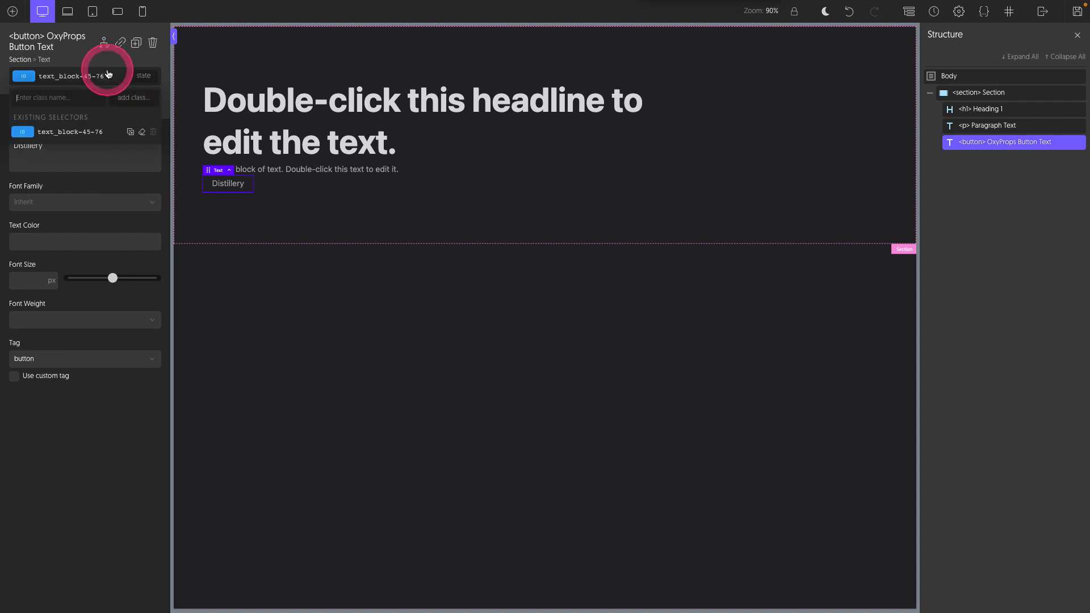
text(o-b)
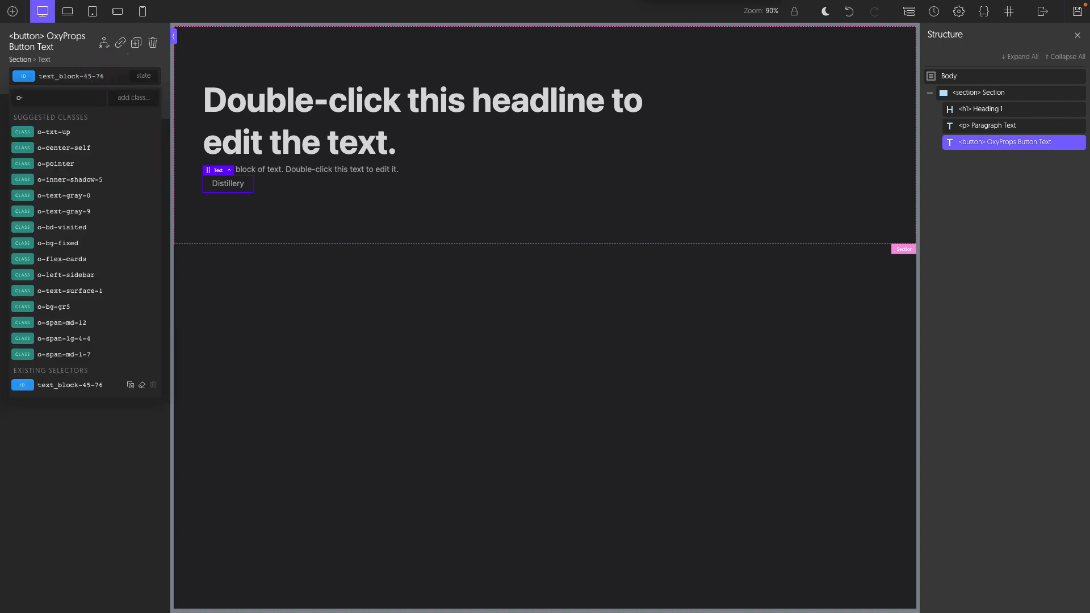
key(Down)
key(Down)
key(Down)
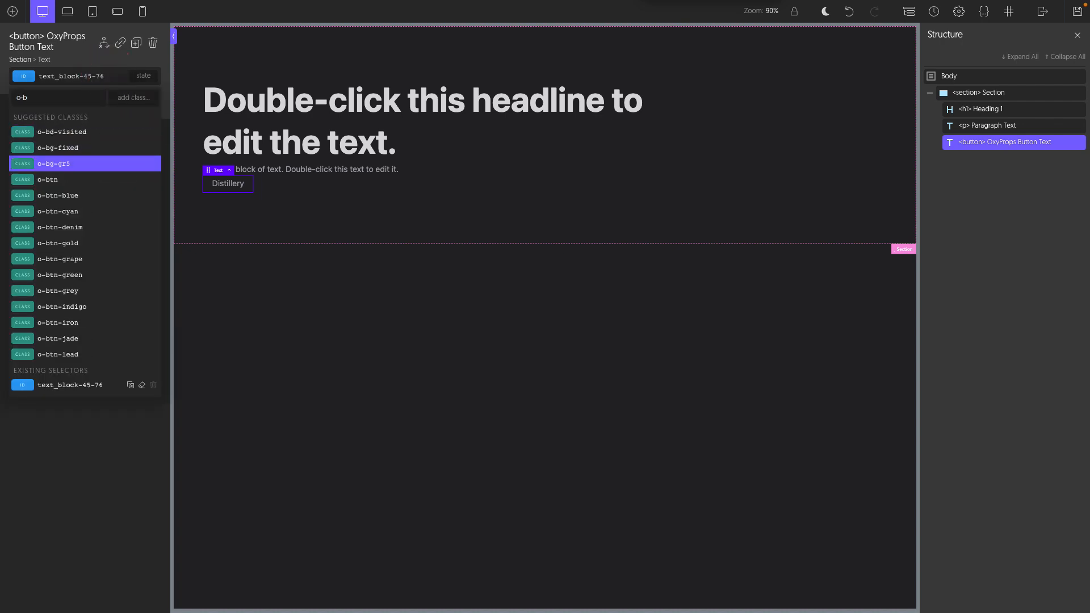
key(Return)
Set the section's gap to fluid size 4.
click(609, 199)
click(29, 350)
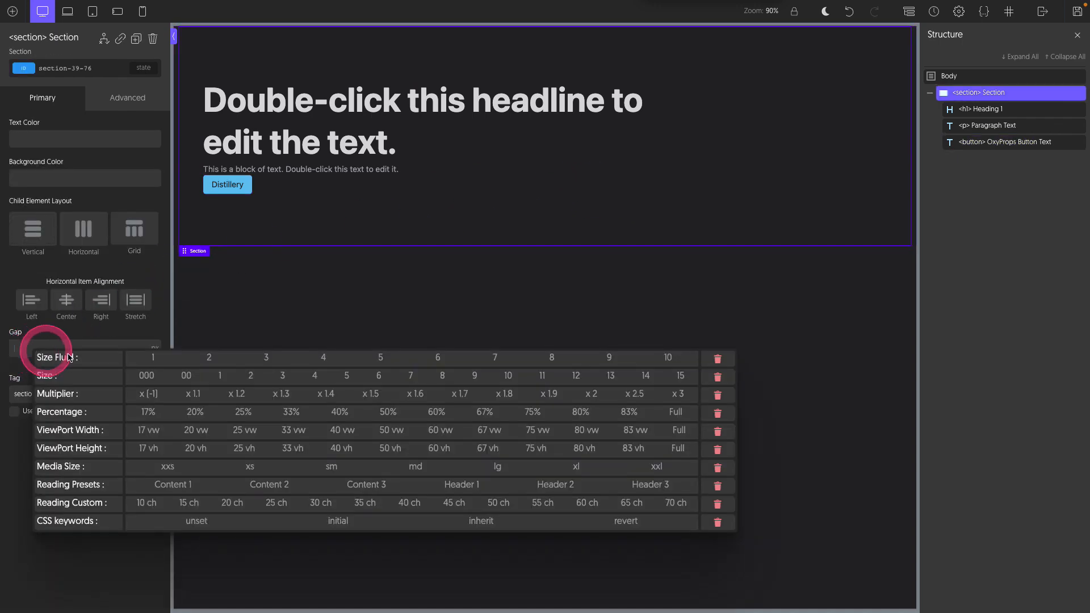
click(301, 369)
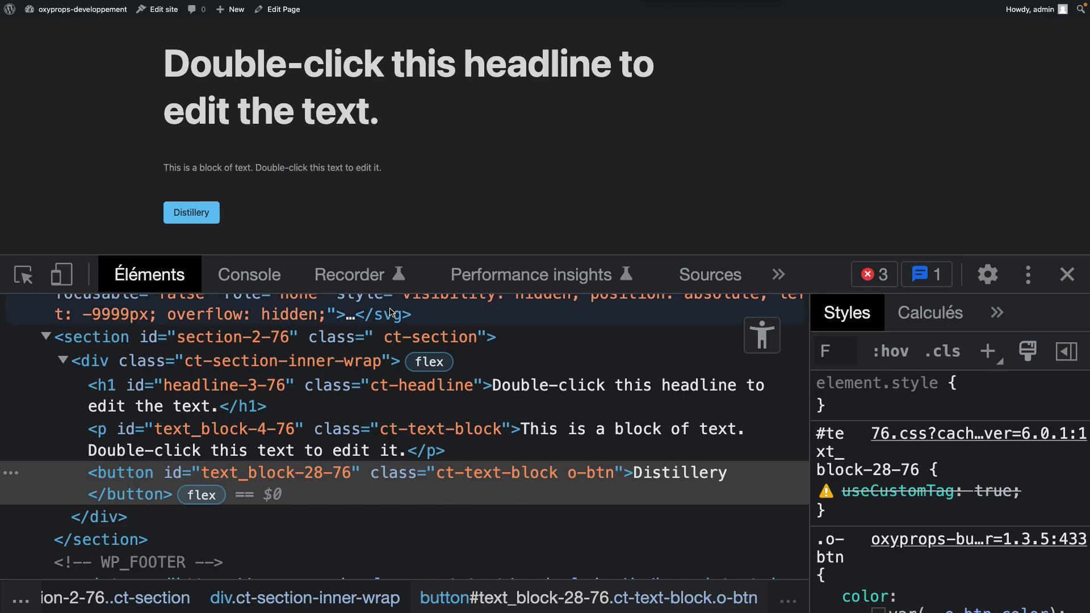
Reload the published page and examine the rebuilt section's HTML markup.
key(super+r)
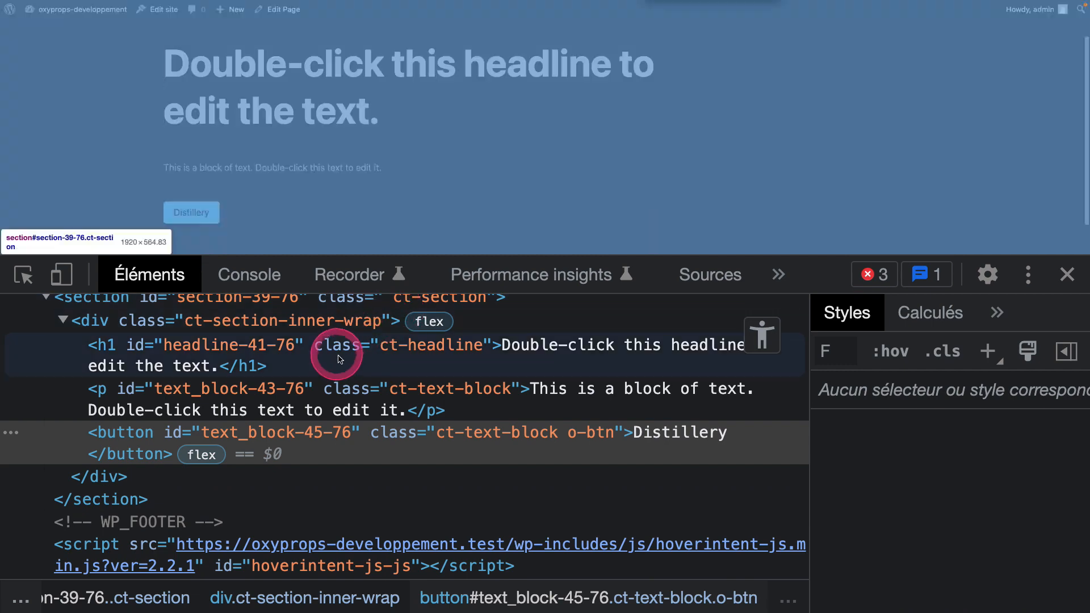
scroll(289, 370, up, 2)
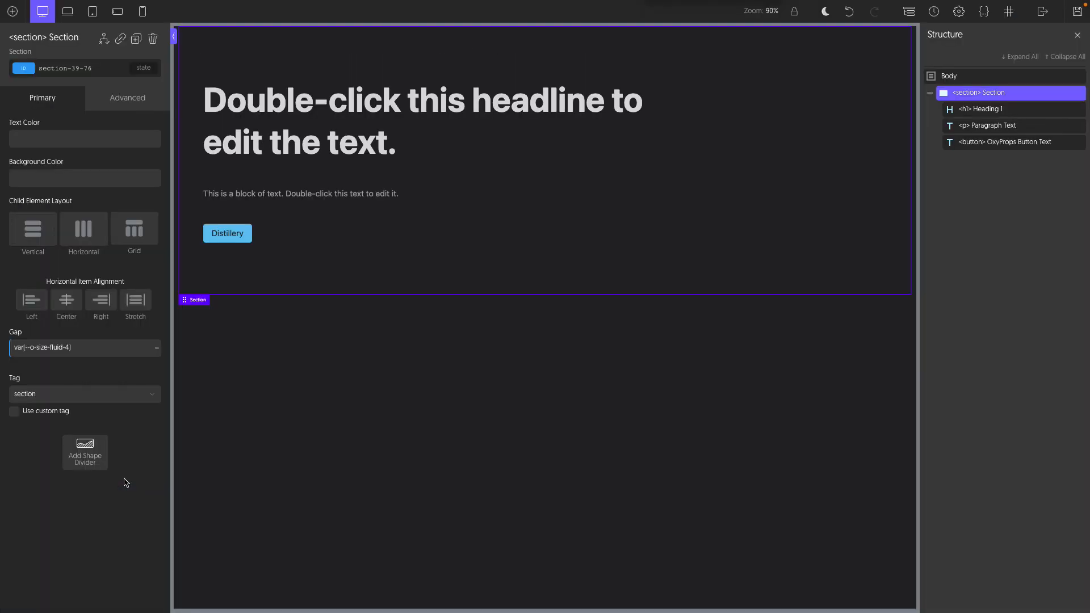
click(337, 433)
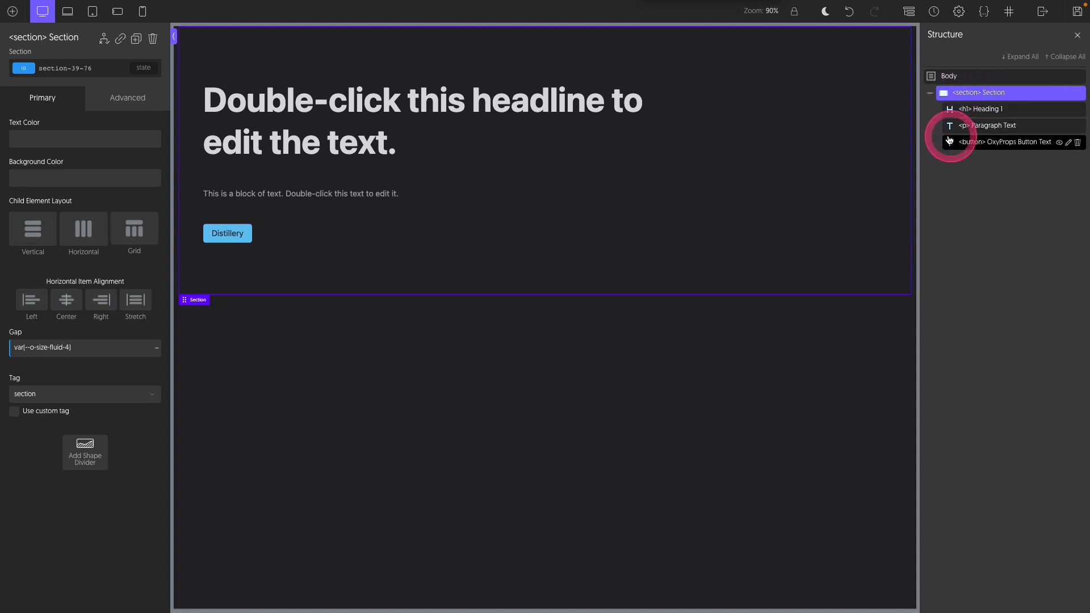
Fill the h1 heading with five placeholder words and the paragraph with nine placeholder words.
click(983, 146)
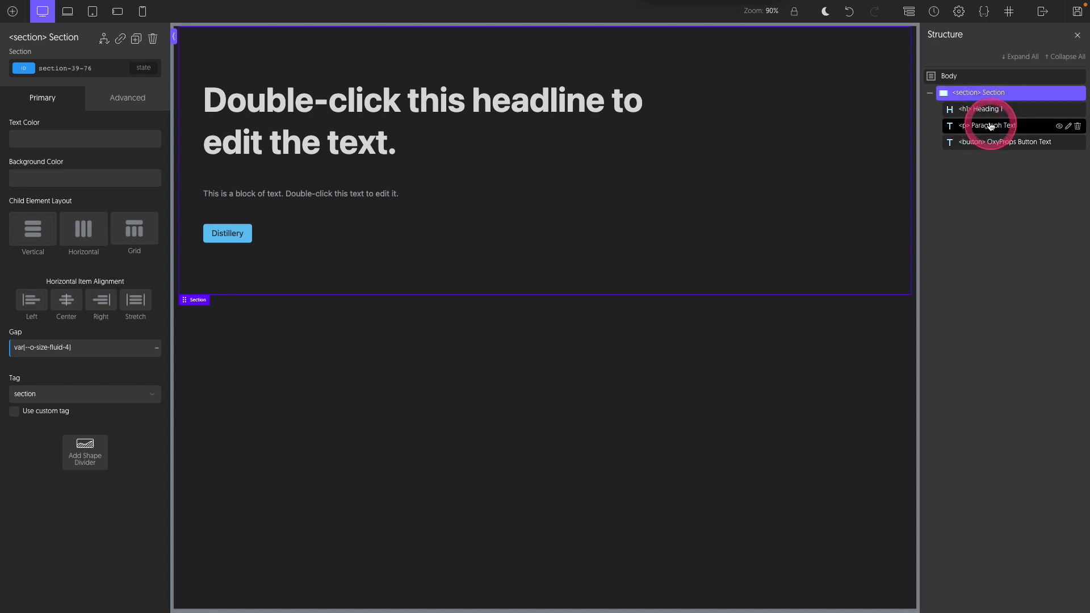
click(983, 127)
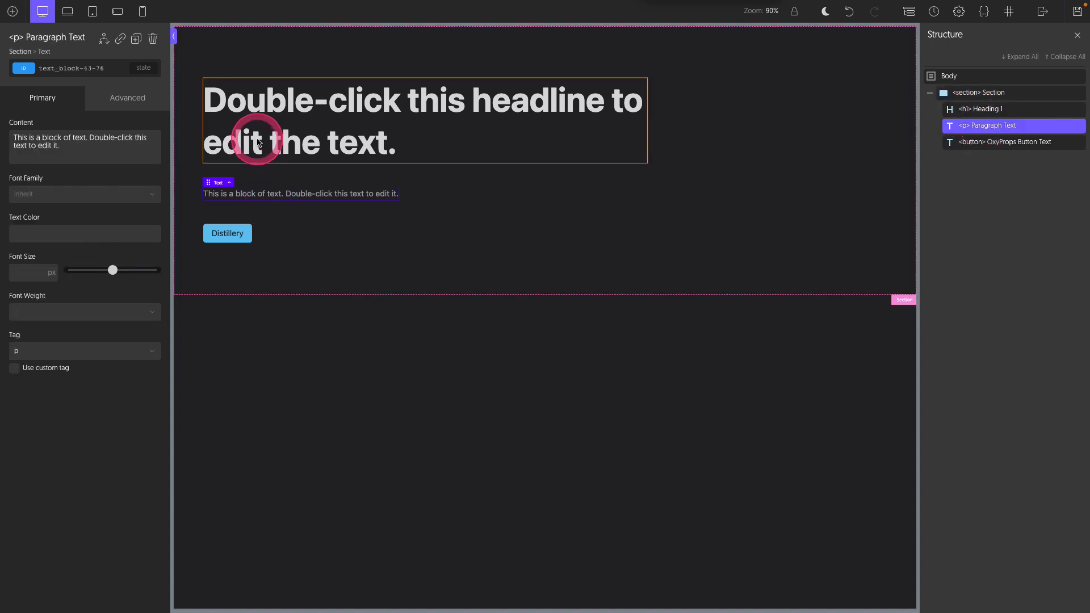
click(250, 127)
right_click(67, 139)
click(225, 148)
click(262, 194)
right_click(64, 140)
click(277, 149)
Apply the o-subh1 class to the paragraph text.
click(73, 68)
text(sub)
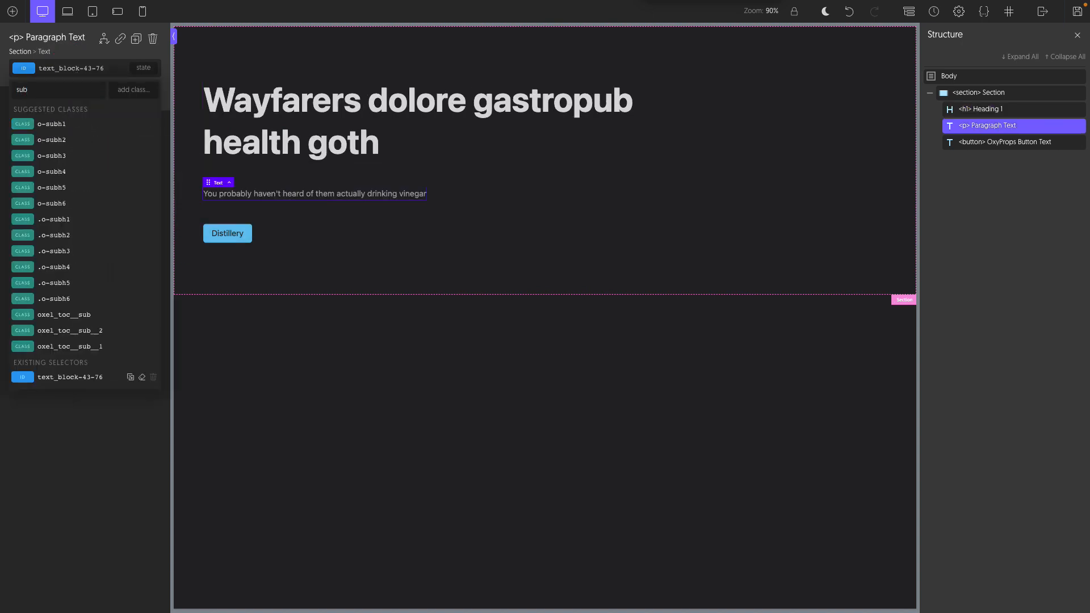
click(55, 125)
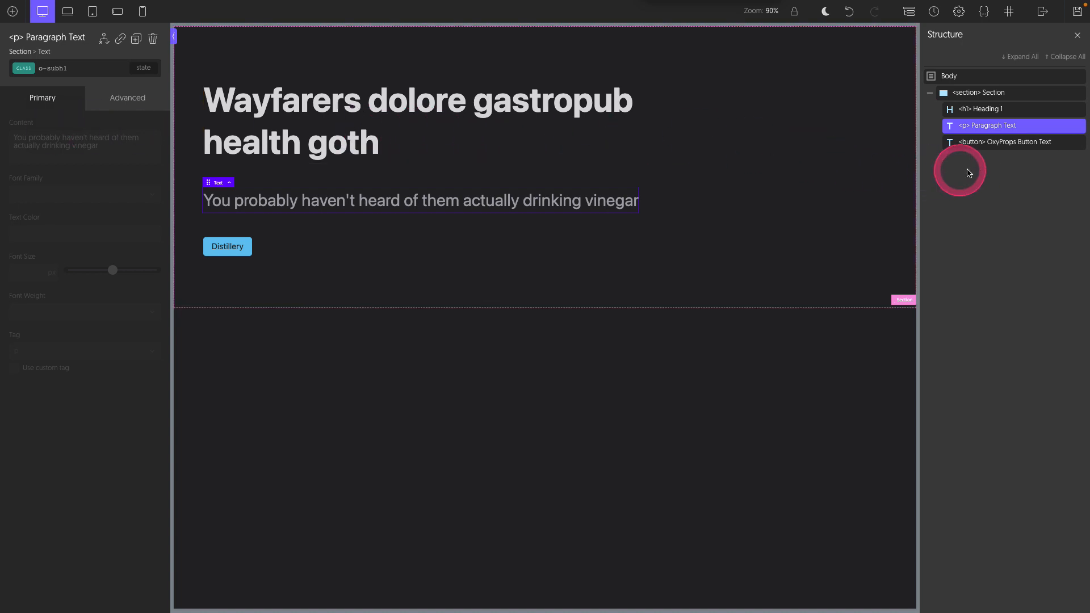
Add an hgroup element above the button and nest the h1 heading and the paragraph inside it.
click(1002, 93)
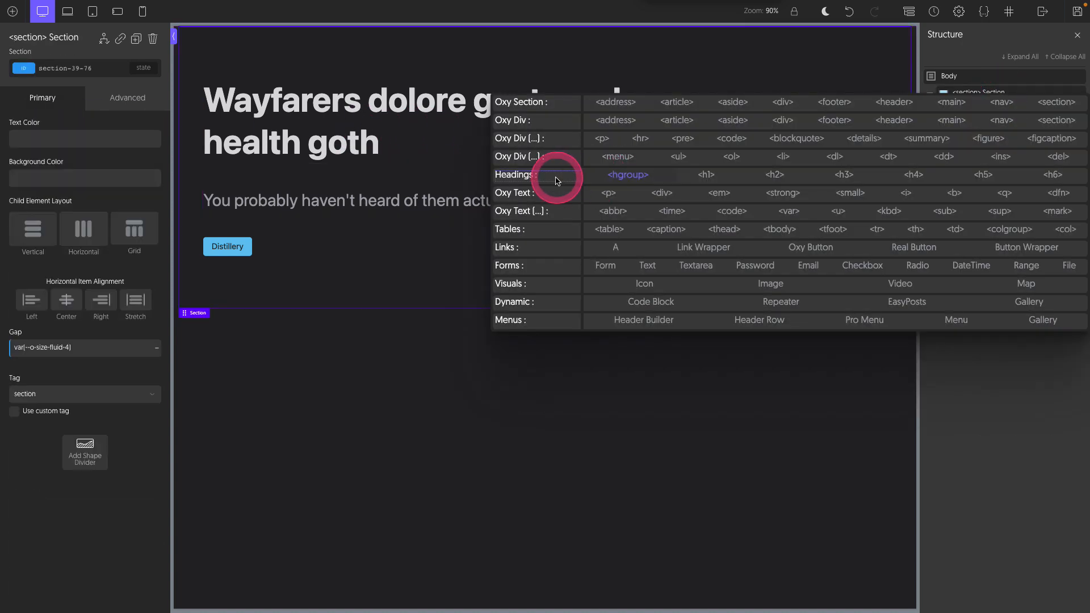
click(629, 178)
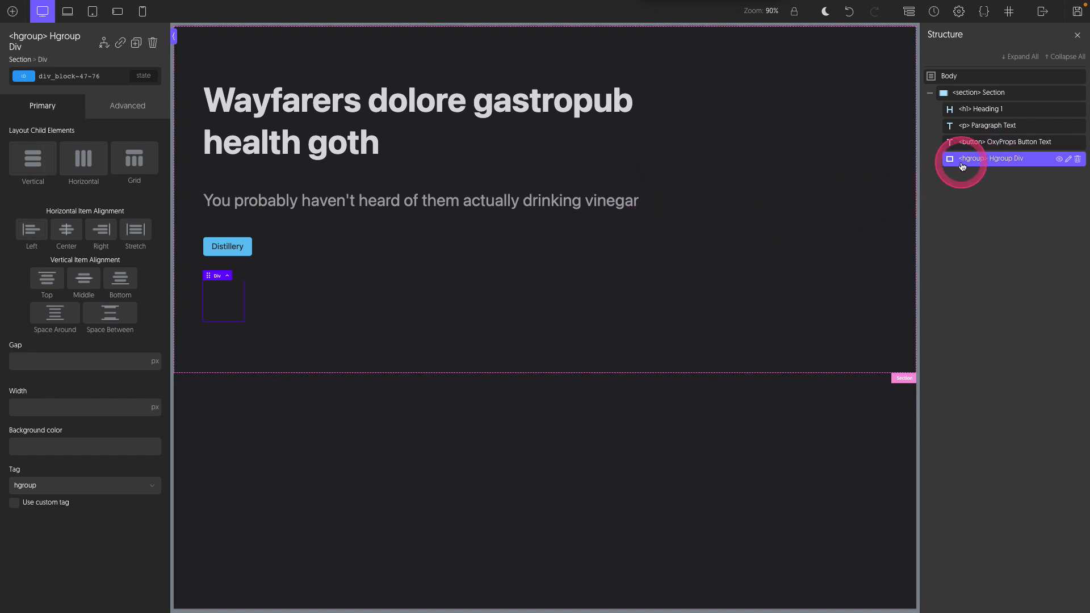
drag(978, 162, 993, 120)
mouse_move(986, 142)
mouse_down()
mouse_move(988, 134)
mouse_move(987, 161)
mouse_move(997, 137)
mouse_up()
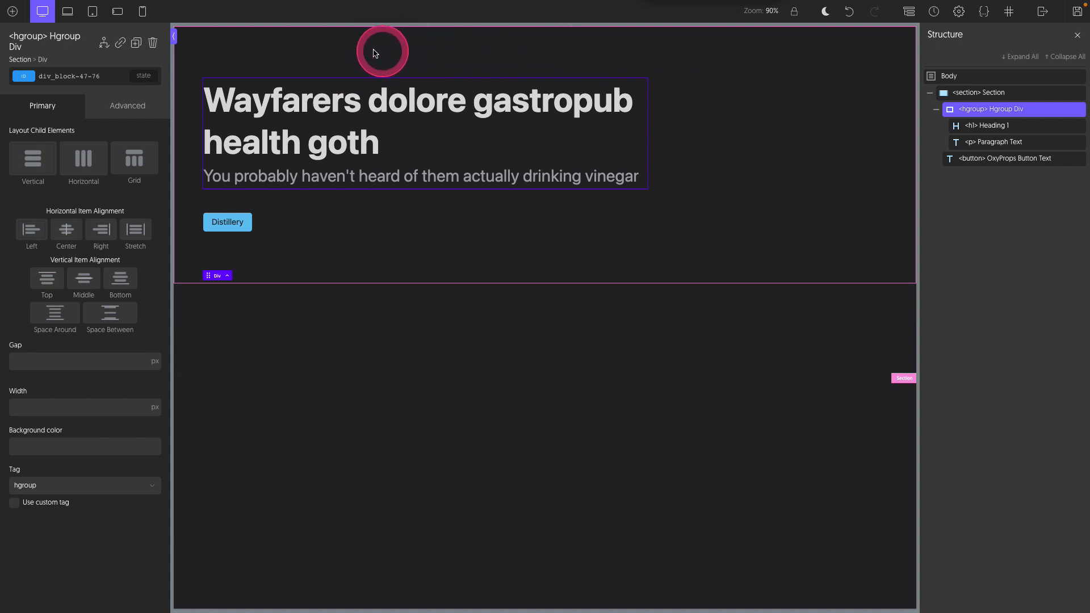
click(946, 210)
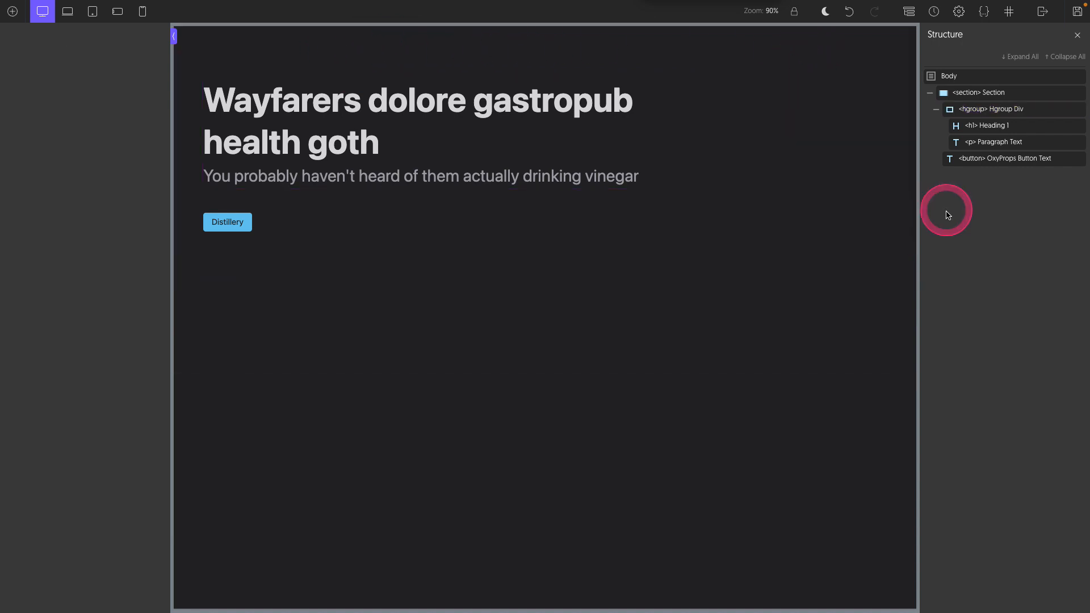
Add a Header Builder above the section, insert a Header Row inside it, and check the header element in the published page's markup.
right_click(992, 198)
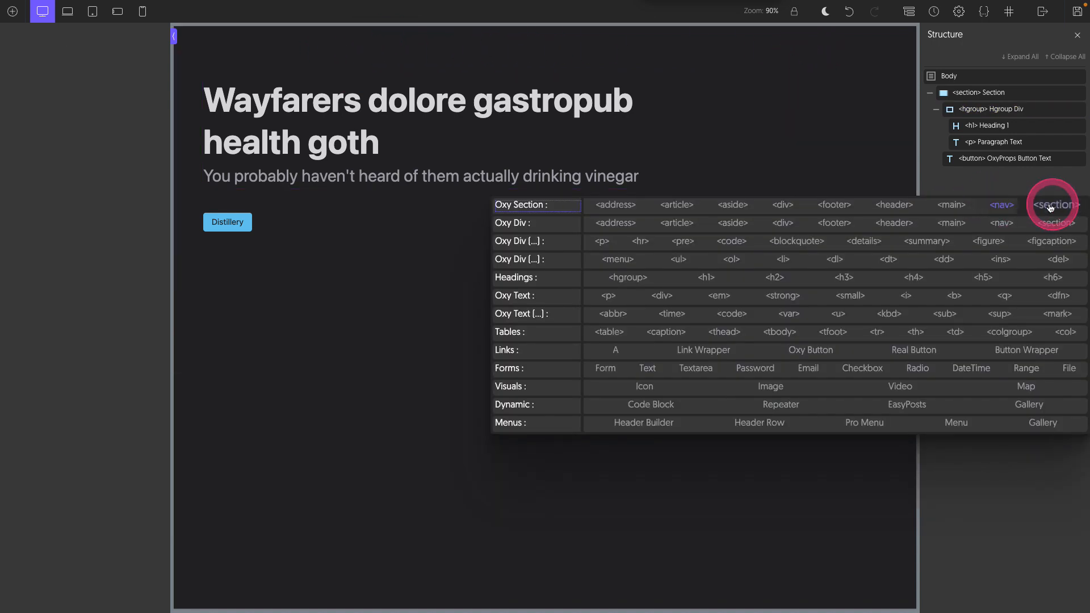
click(711, 210)
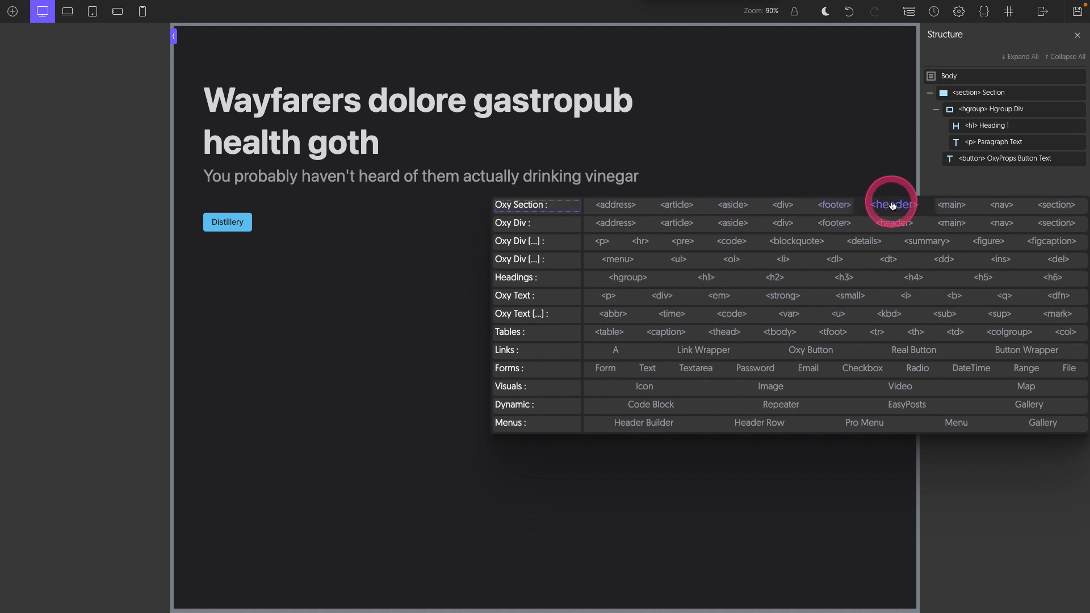
click(659, 425)
drag(999, 182, 997, 90)
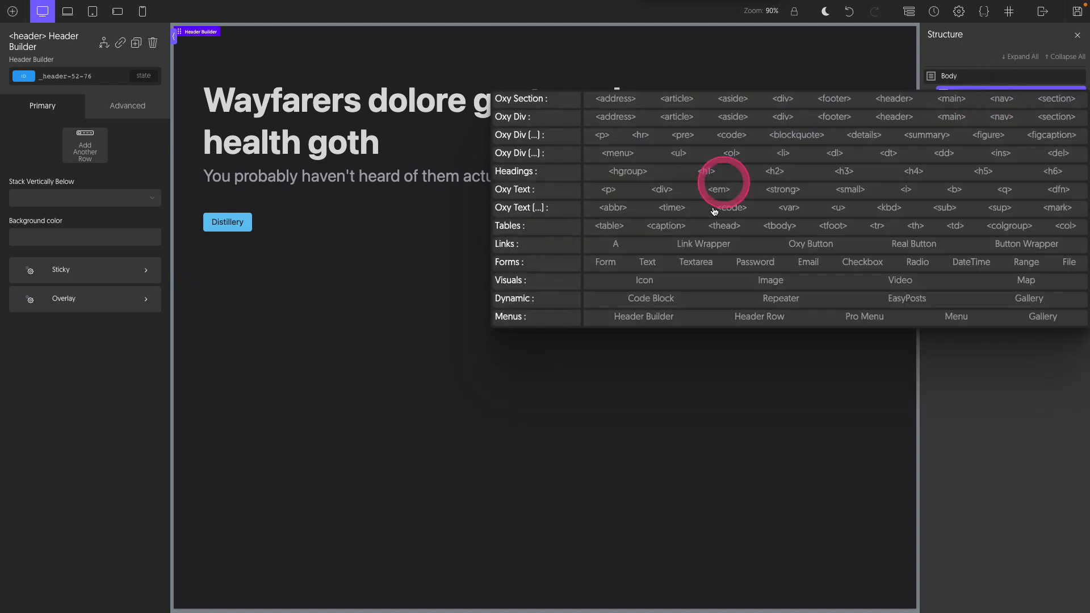
click(760, 319)
click(963, 109)
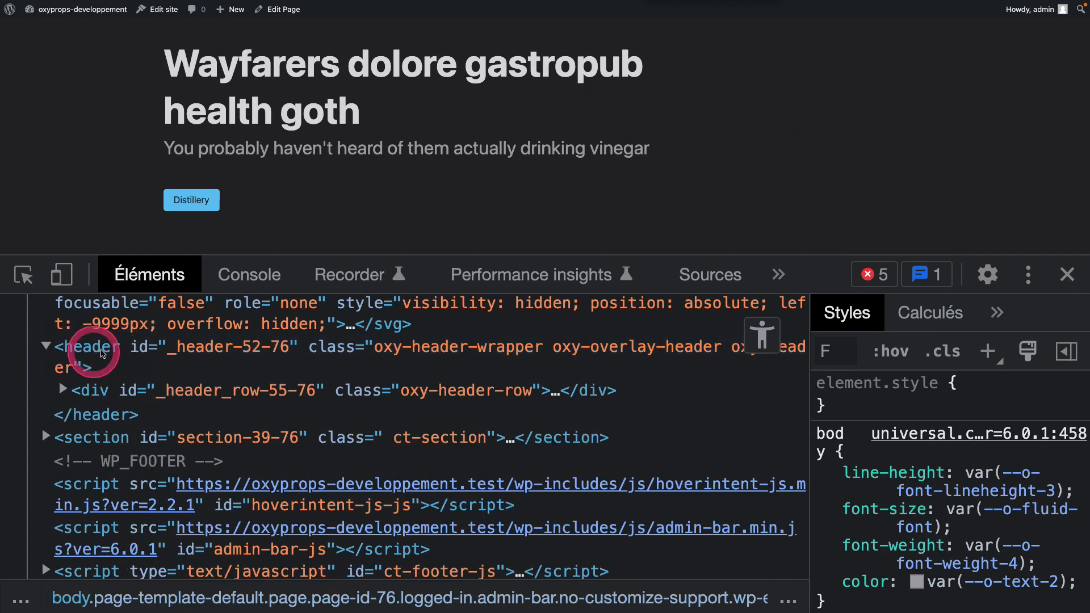
click(73, 349)
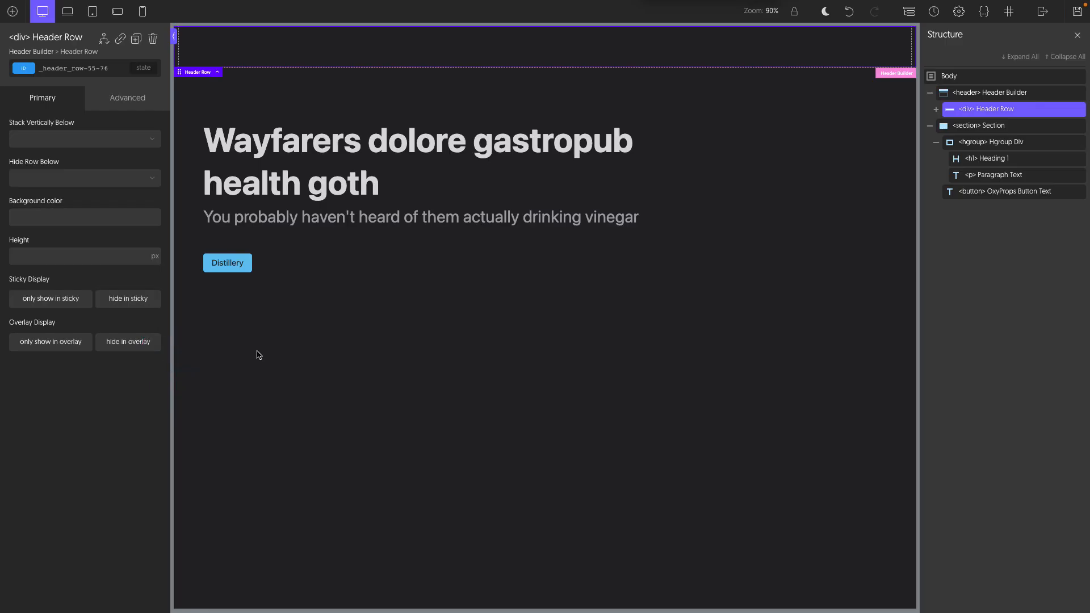
Insert a nav div in the header row's left area and nest a menu div inside it.
click(936, 109)
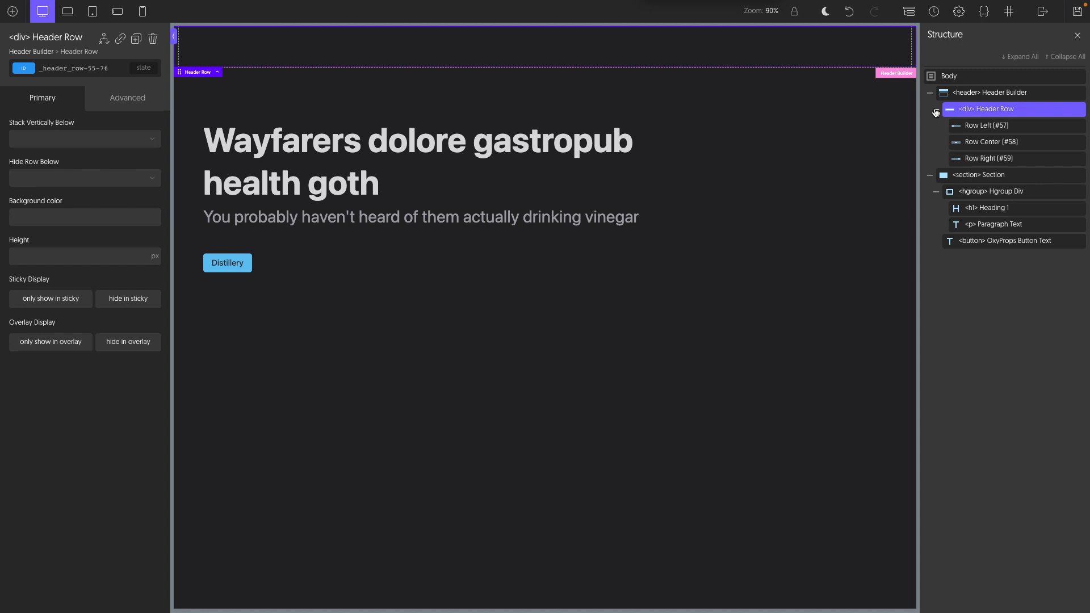
right_click(991, 110)
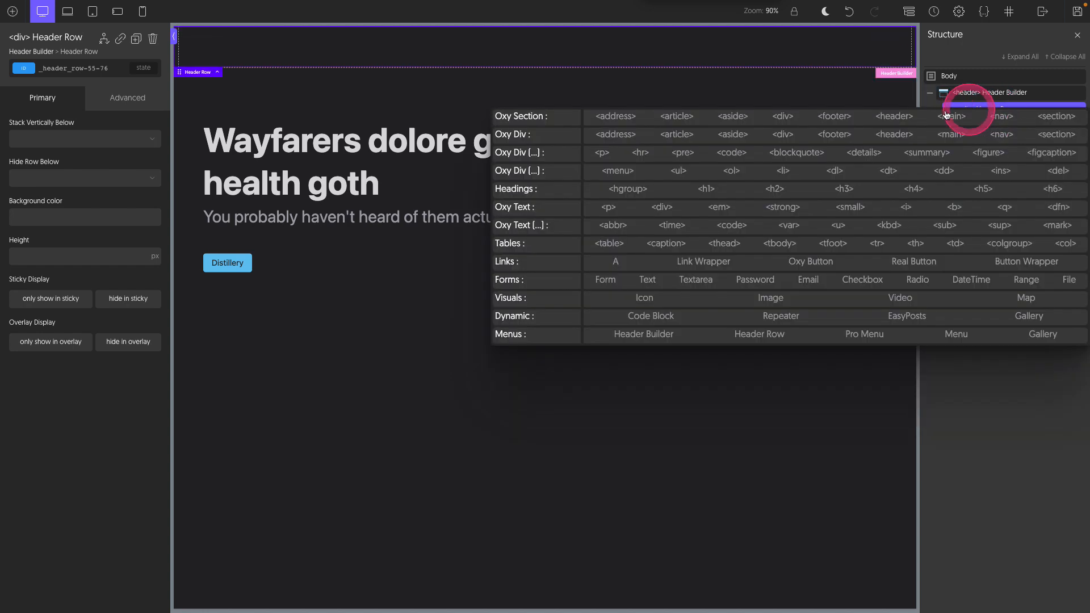
click(995, 136)
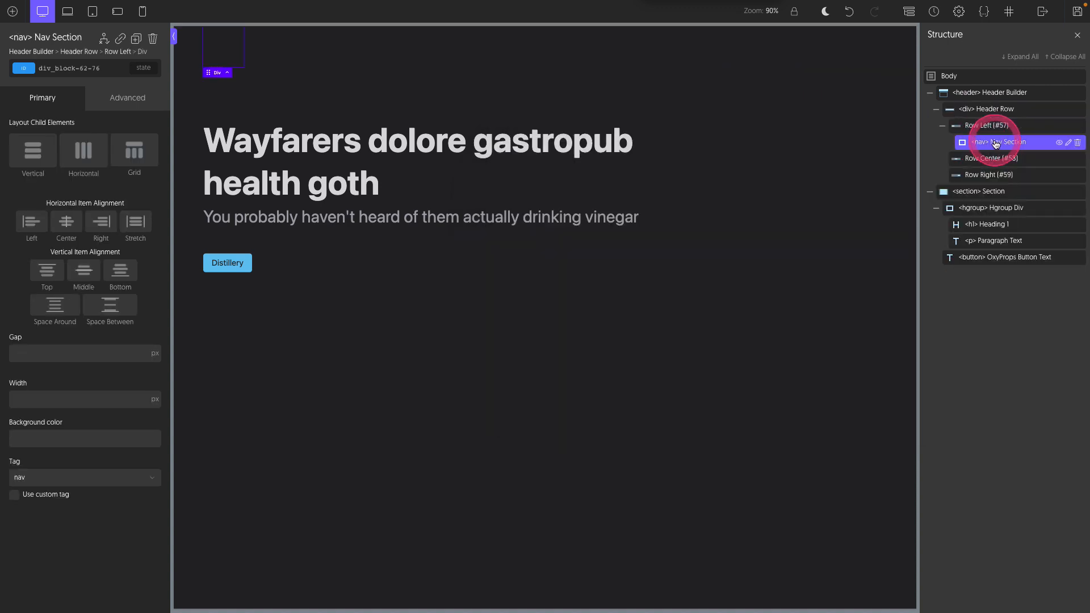
right_click(995, 143)
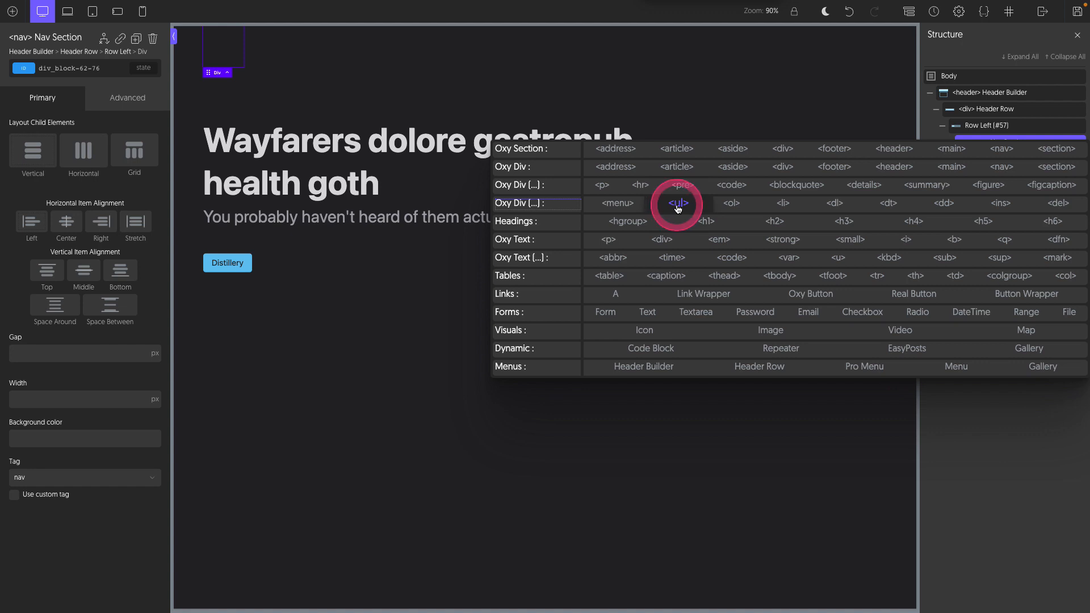
click(617, 203)
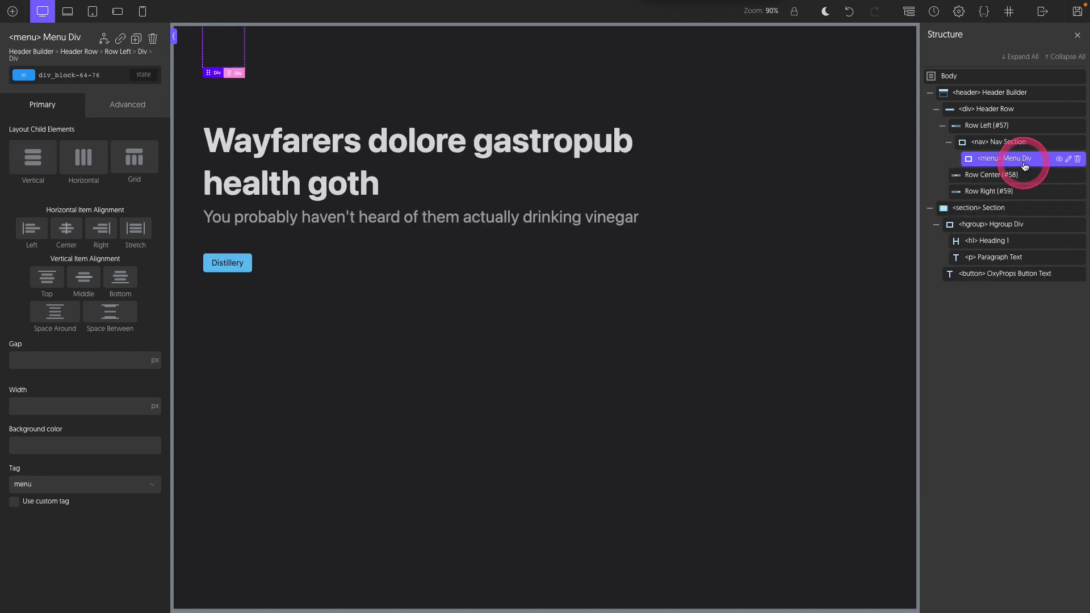
Add a list item div inside the menu and nest a text link in it with the content Home.
right_click(1023, 163)
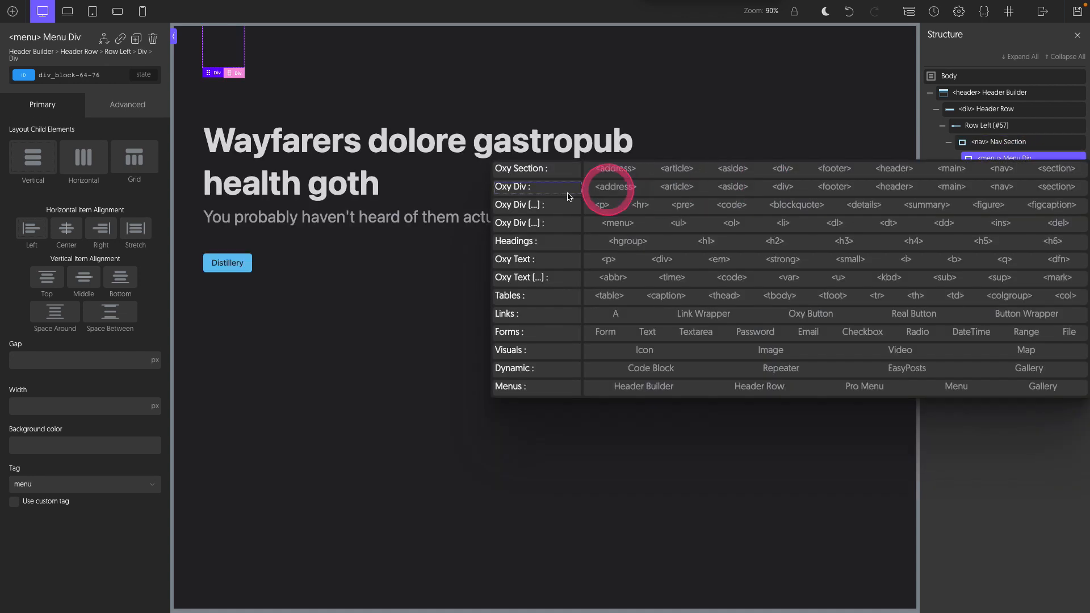
click(784, 224)
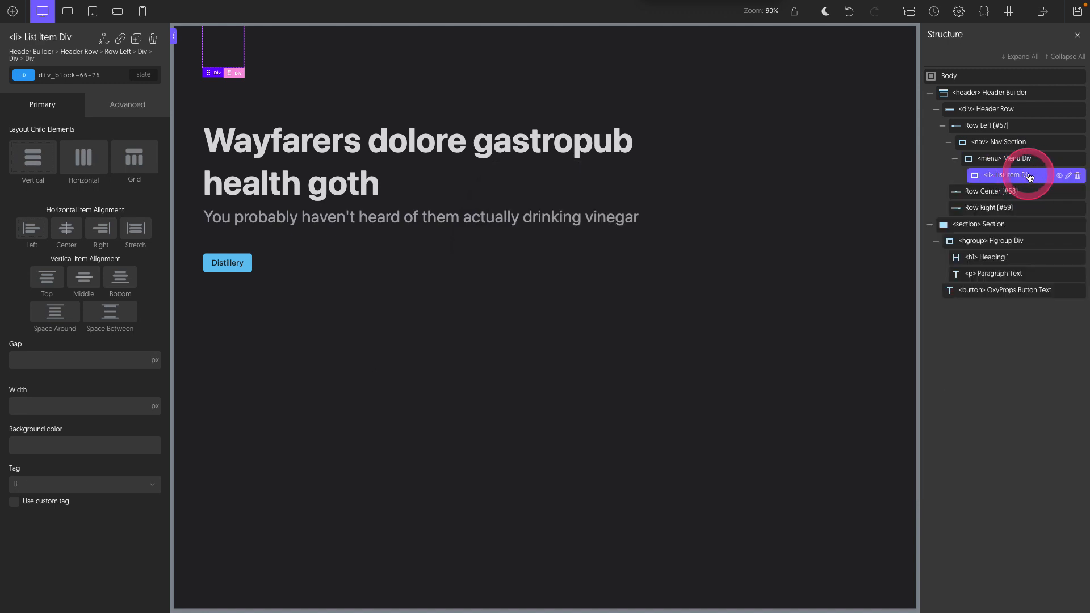
right_click(1030, 177)
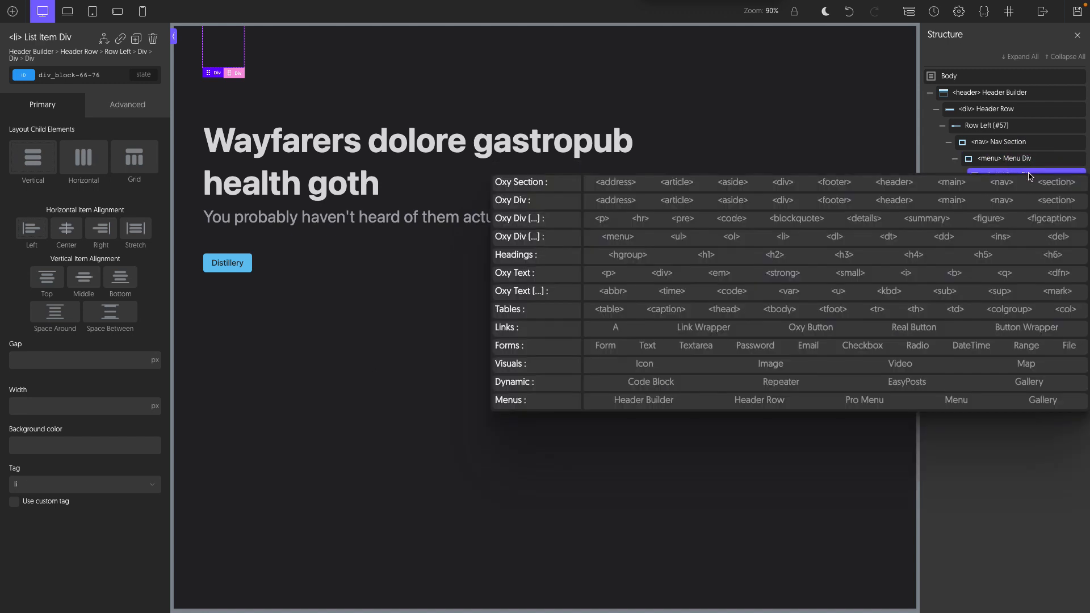
click(616, 328)
triple_click(80, 261)
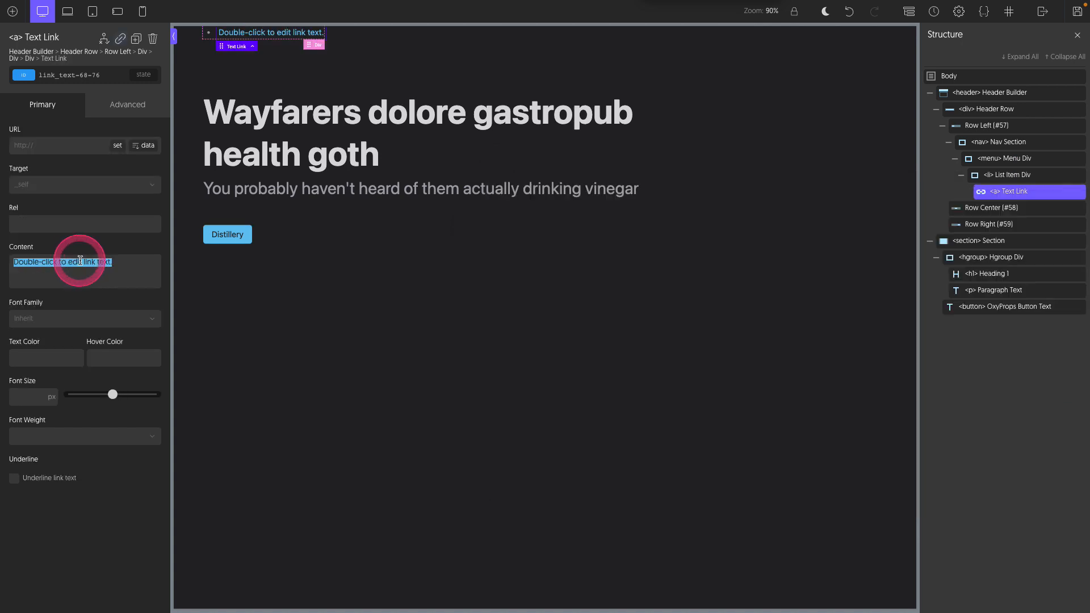
text(Home)
Duplicate the Home list item four times within the menu.
click(1029, 178)
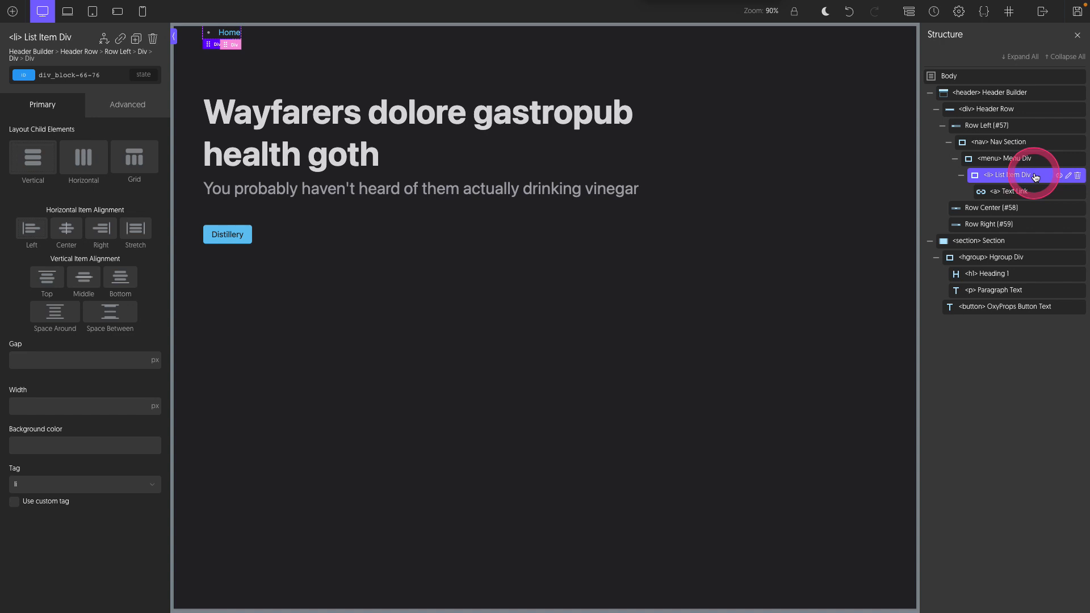
click(136, 38)
click(136, 38)
click(136, 38)
click(136, 38)
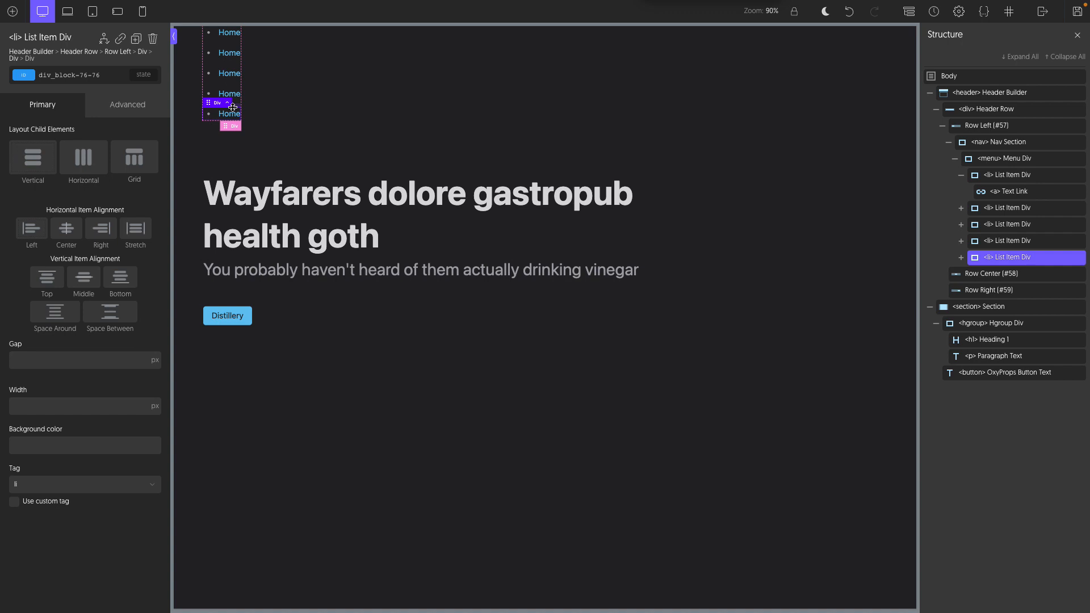
Rename the second to fifth menu links as Products, About, Shop and Sign-in.
drag(233, 107, 210, 97)
double_click(229, 53)
double_click(229, 53)
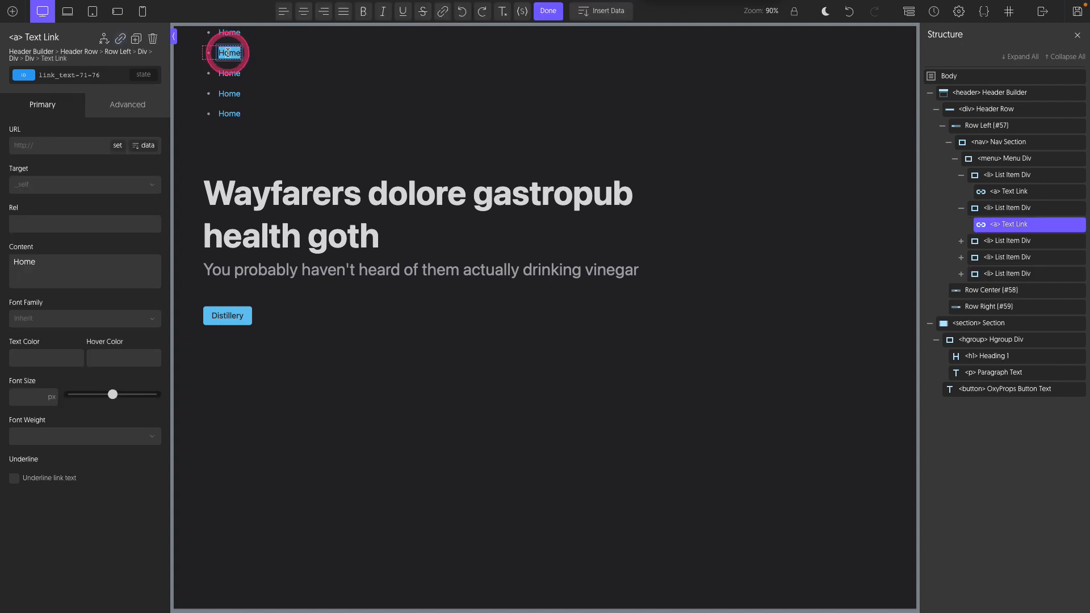
text(Products)
double_click(235, 74)
text(About)
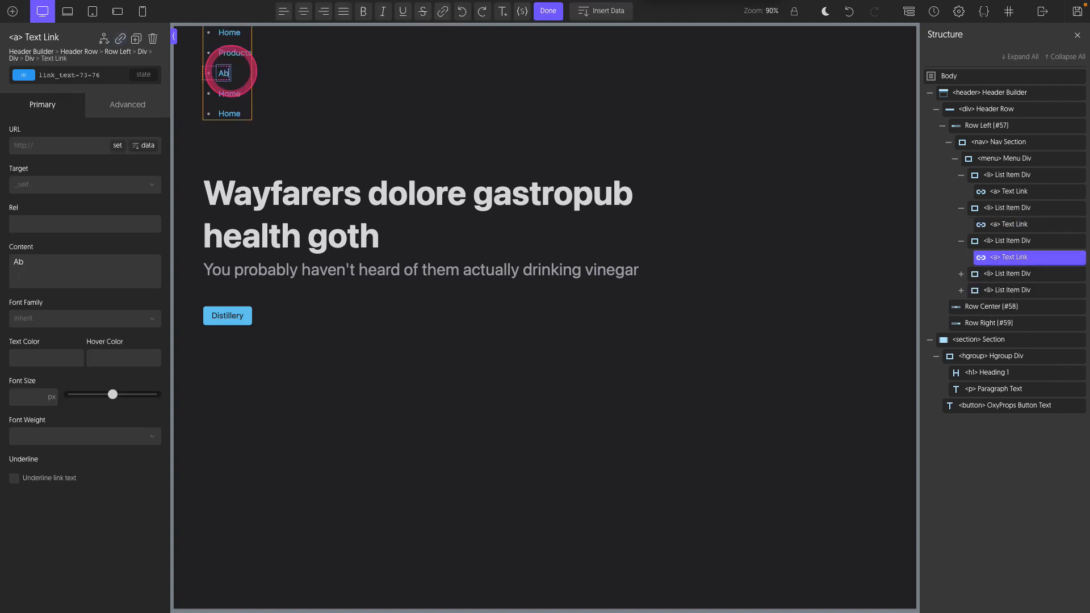
double_click(230, 93)
text(Shop)
double_click(230, 114)
text(Sign-in)
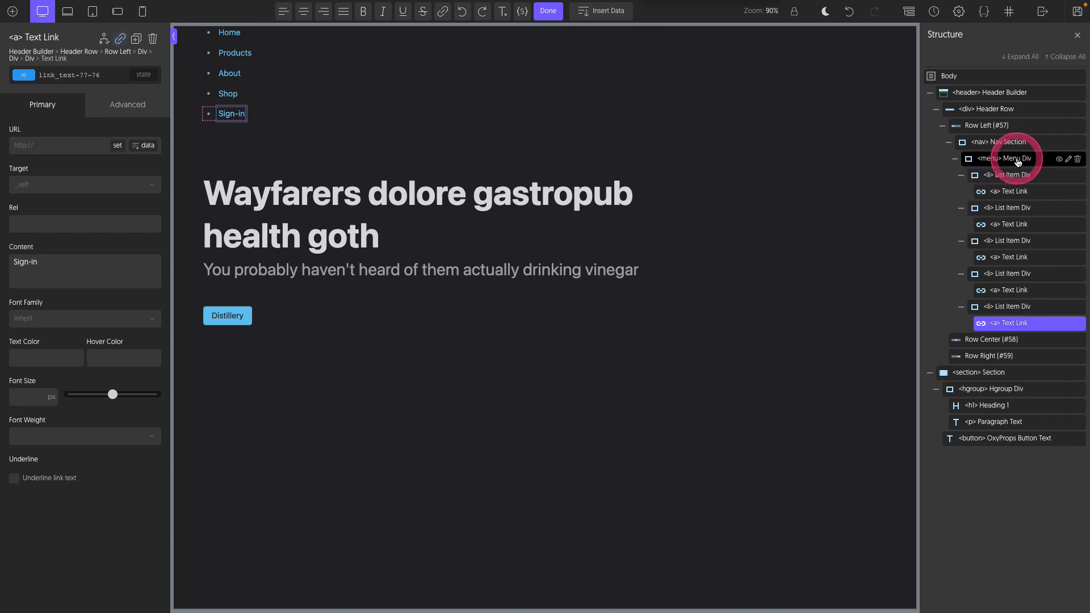
Lay out the menu horizontally with middle vertical alignment and a gap of var(--o-size-fluid-4), and move the nav to the header's Row Right.
click(991, 161)
click(83, 157)
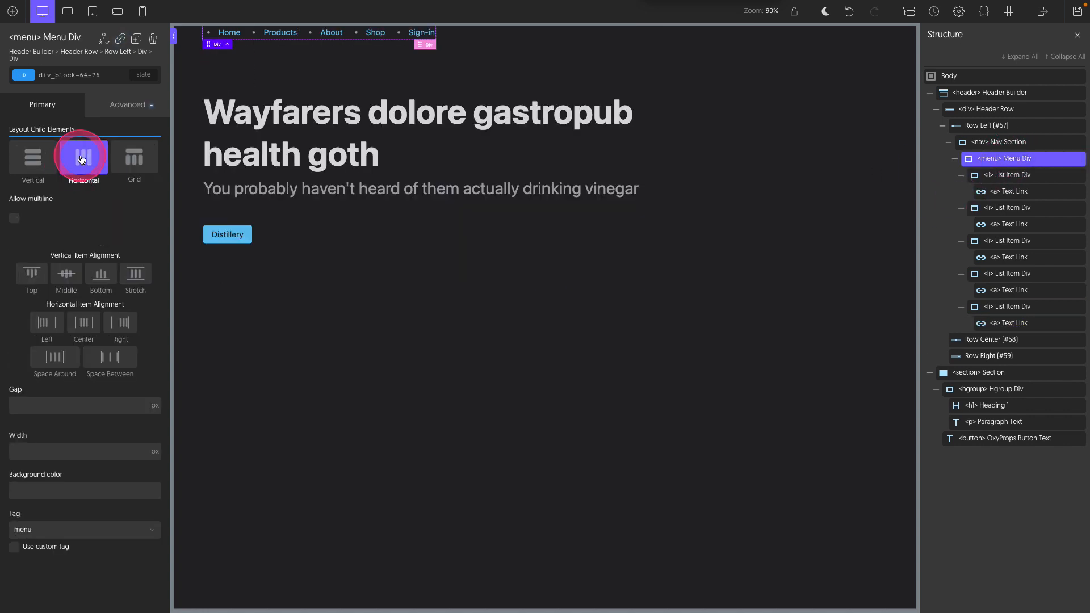
click(69, 276)
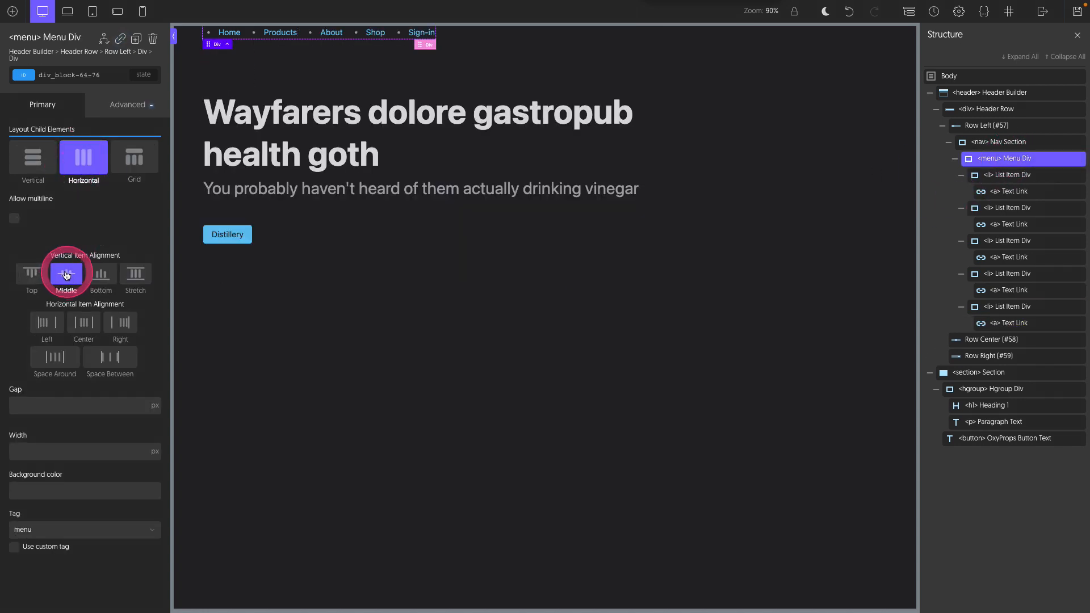
click(102, 407)
click(392, 425)
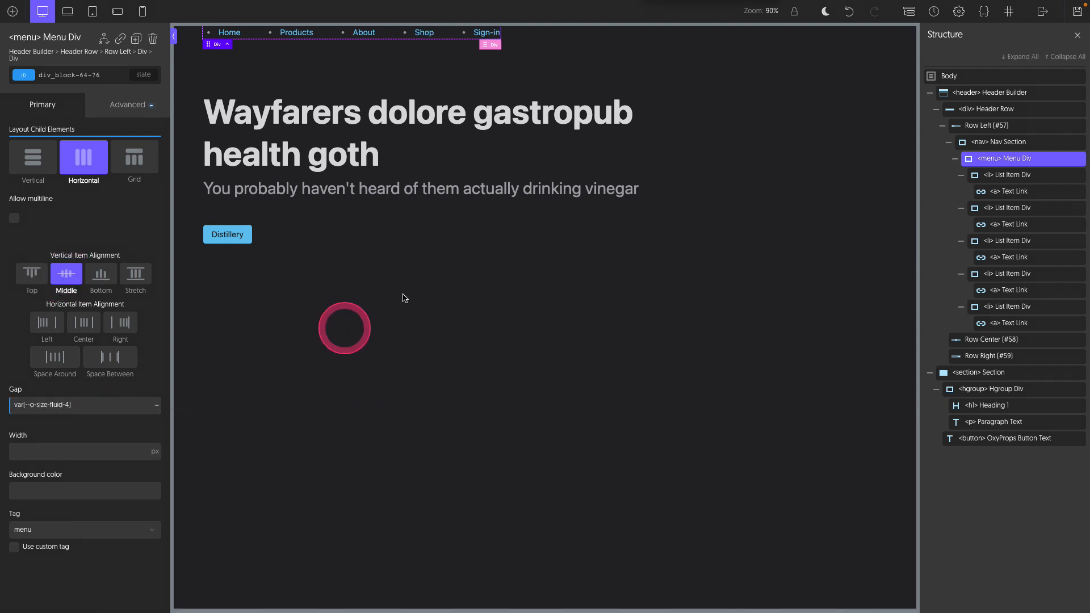
drag(959, 143, 995, 181)
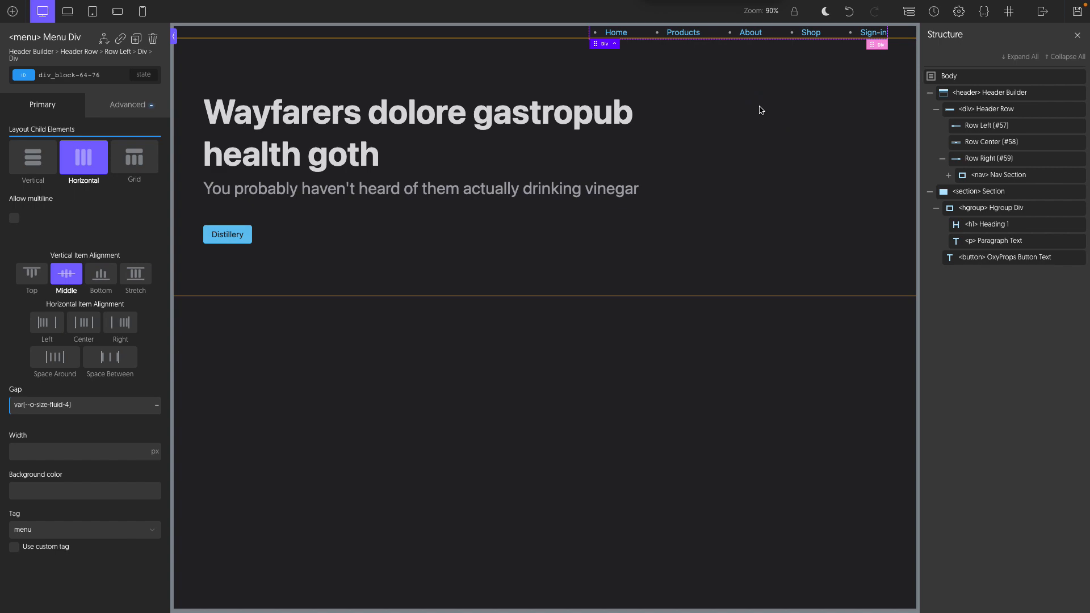
Reload the published page and examine the header's nested markup from the row through nav and menu to the Home link.
key(ctrl+Tab)
key(super+r)
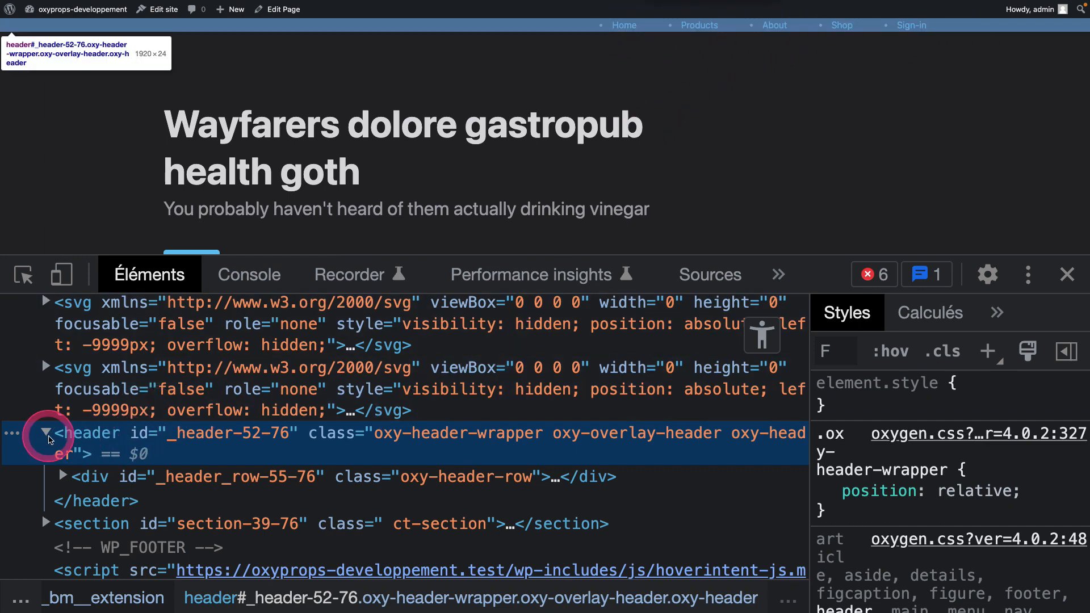
click(63, 476)
scroll(52, 430, down, 1)
click(80, 442)
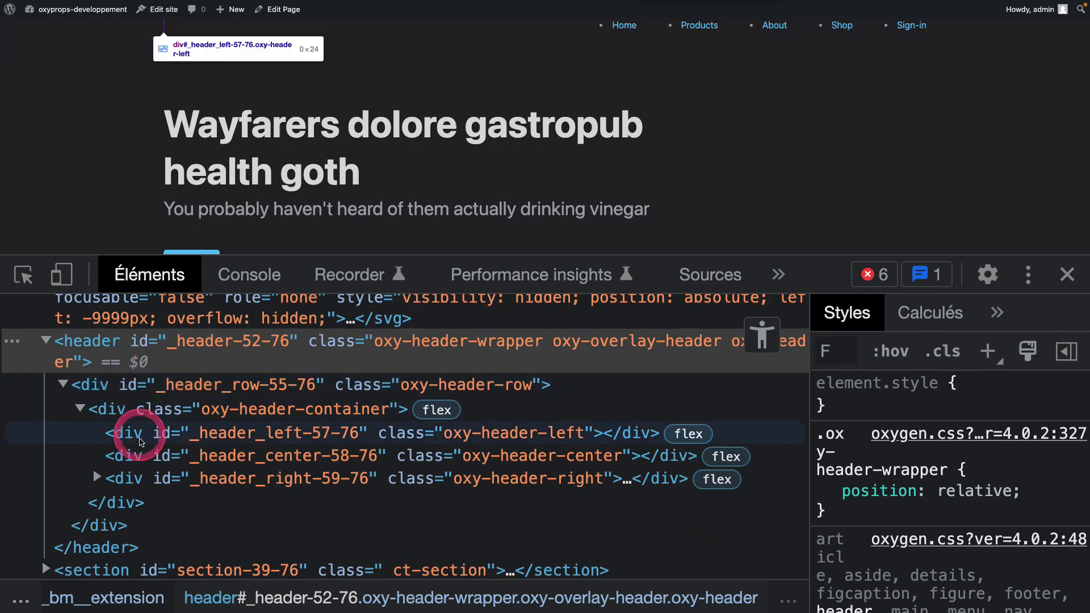
click(96, 479)
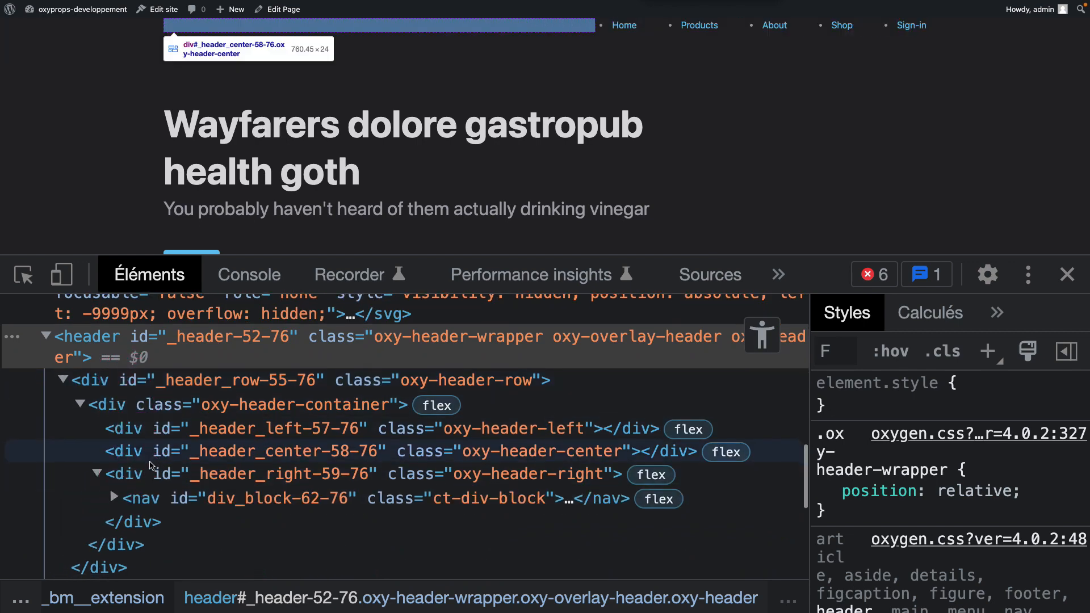
scroll(150, 463, down, 2)
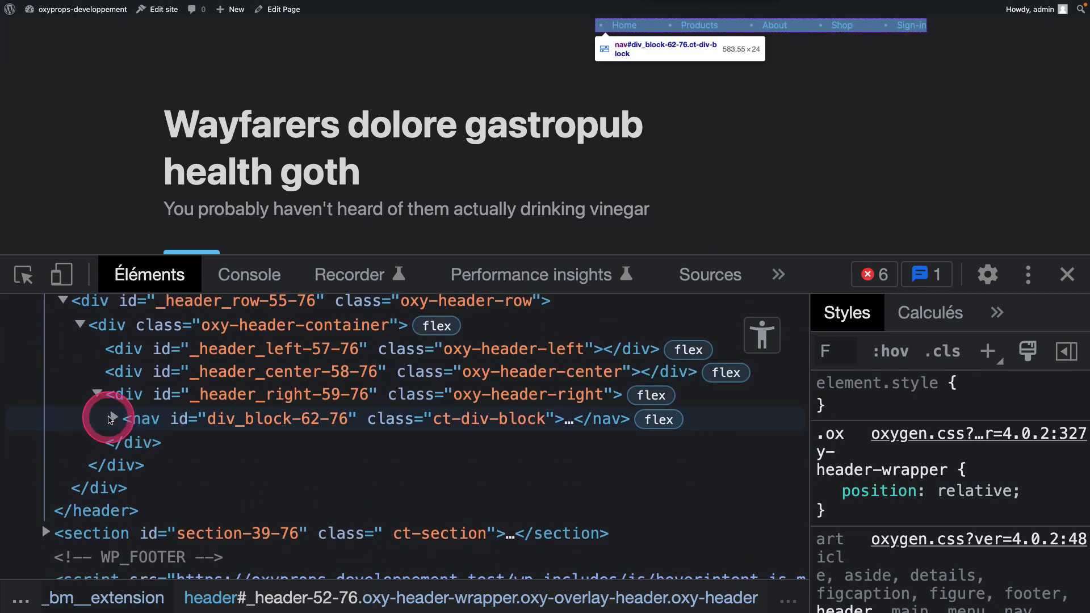
click(124, 418)
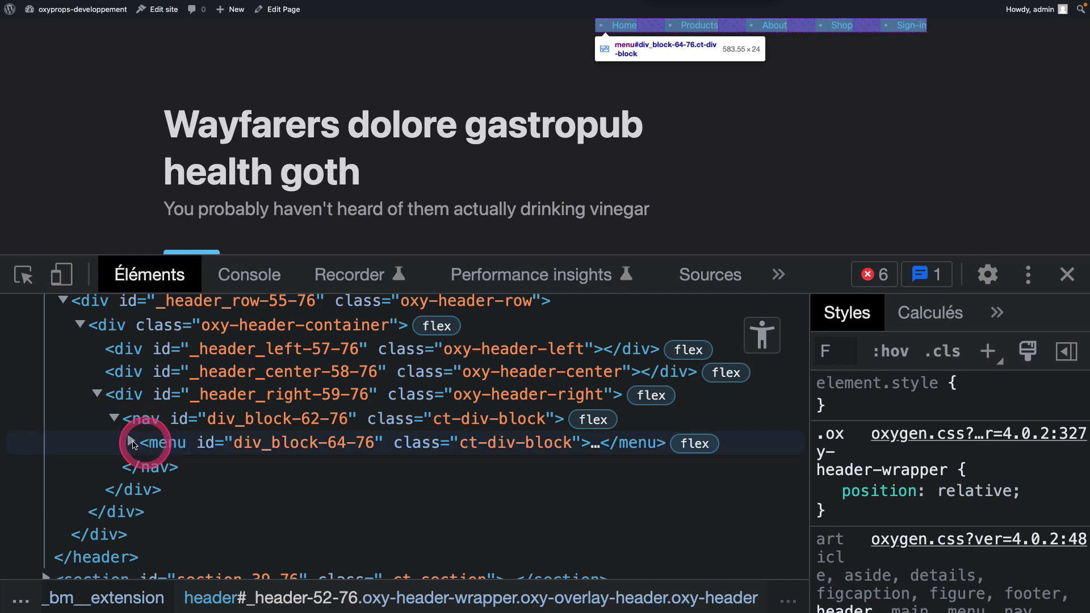
click(131, 442)
scroll(159, 443, down, 3)
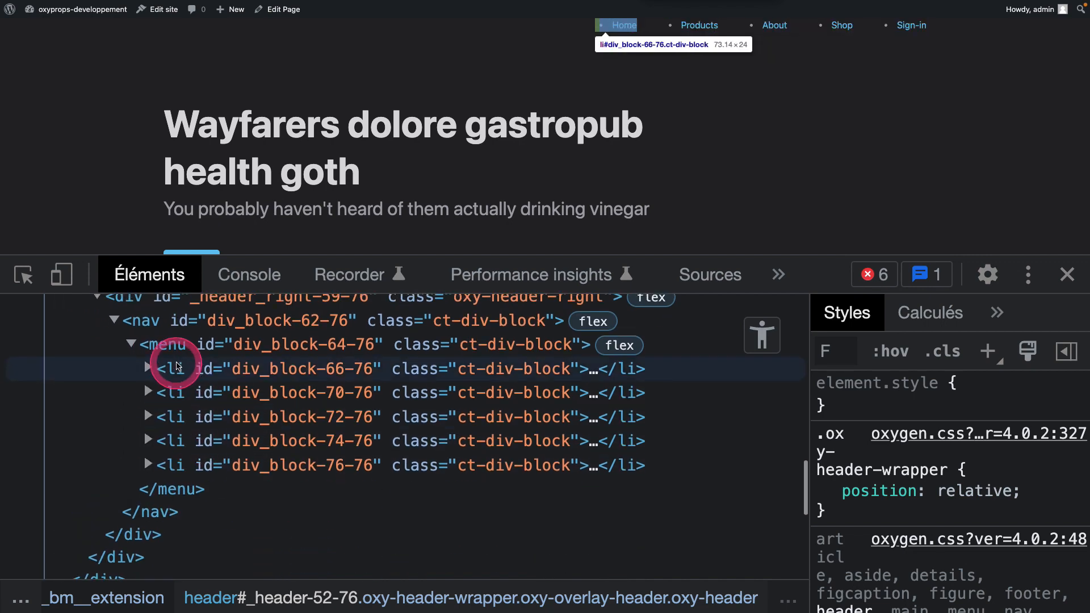
click(148, 369)
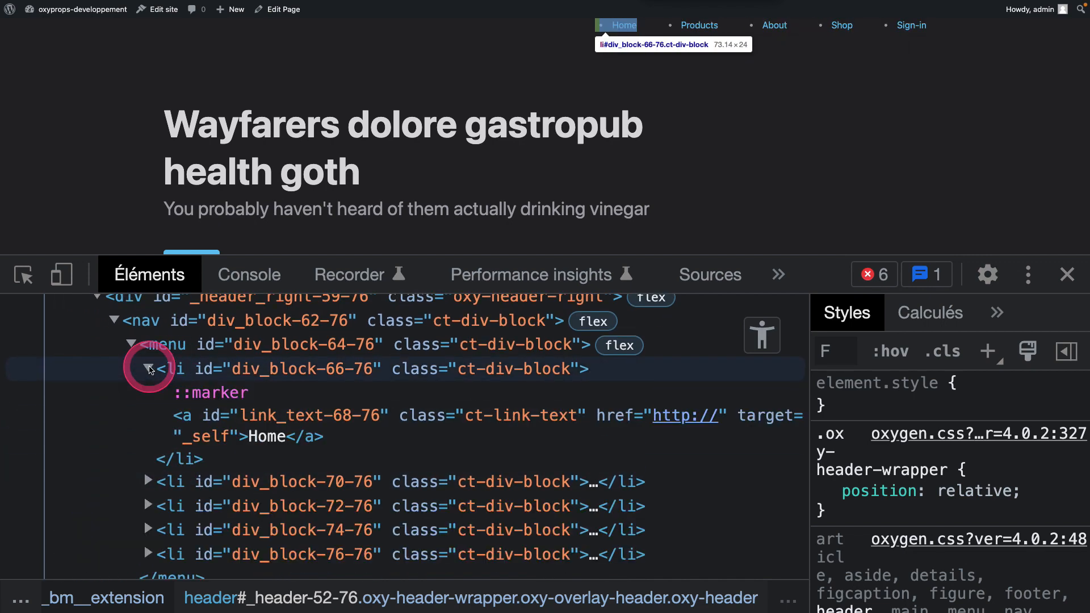
click(192, 420)
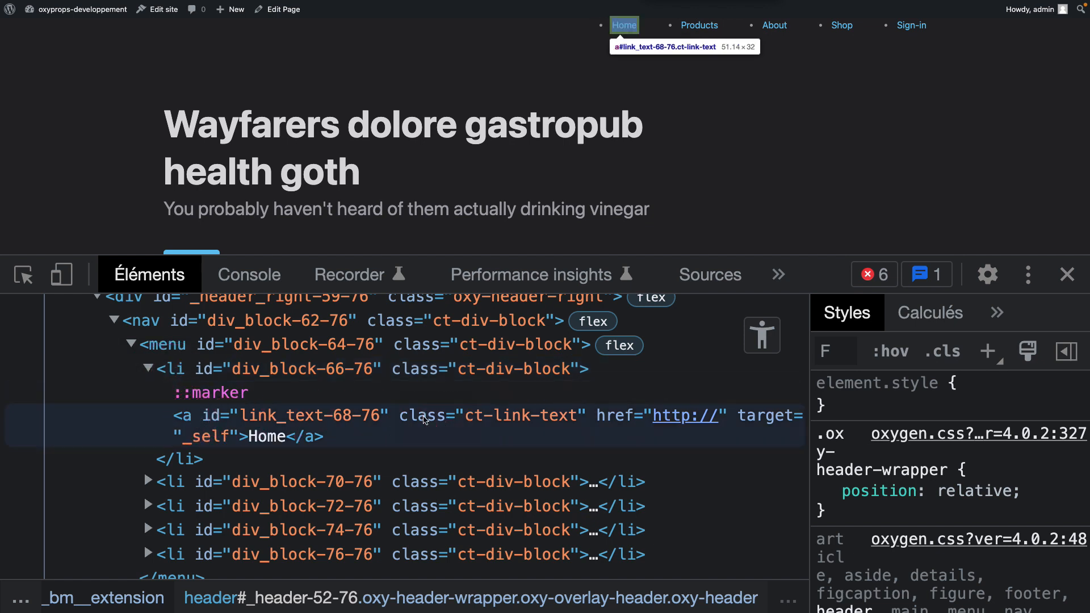
Check keyboard focus on the published page by tabbing through the header links from Home to Sign-in.
click(134, 41)
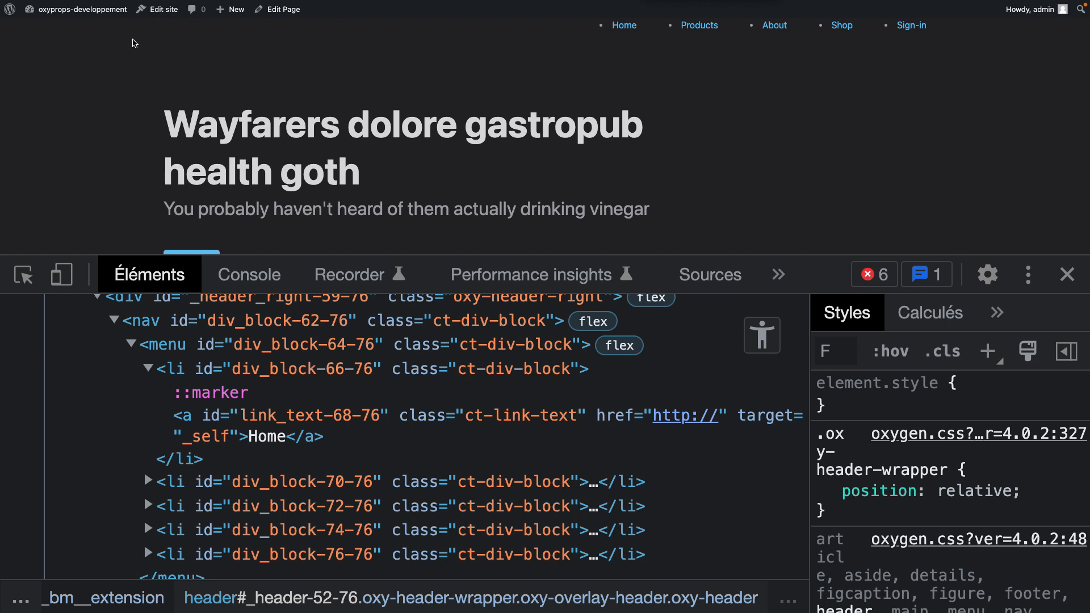
click(245, 52)
key(Tab)
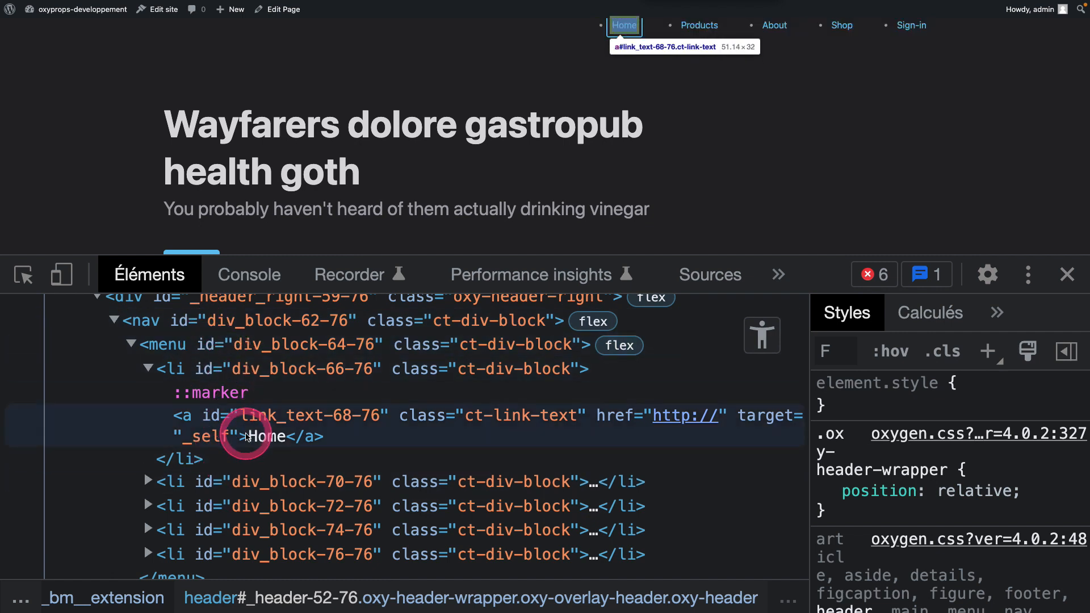
key(Tab)
key(Tab)
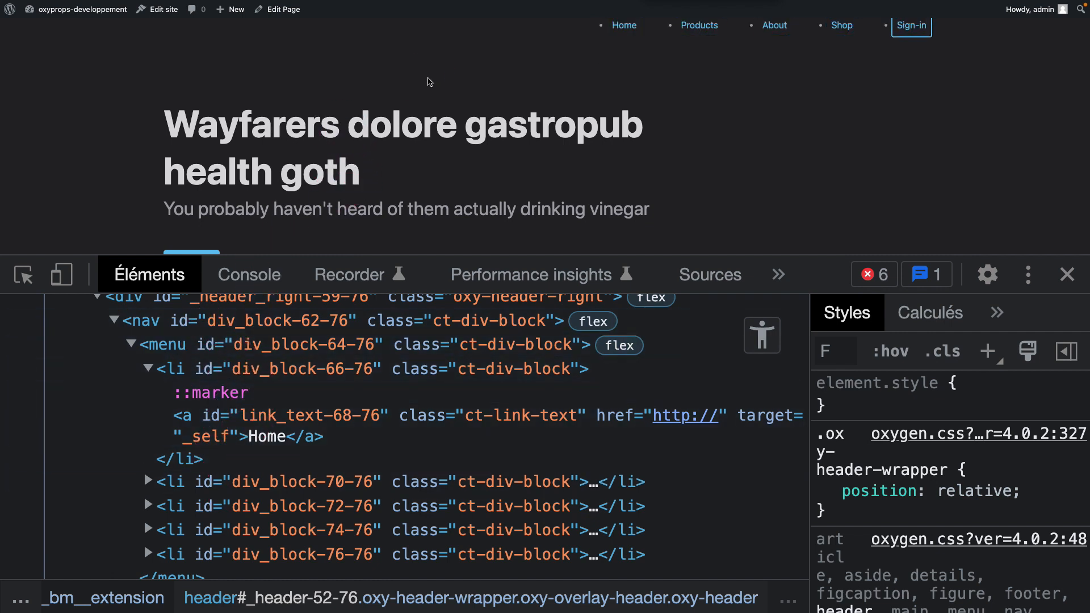
key(Tab)
scroll(430, 82, down, 1)
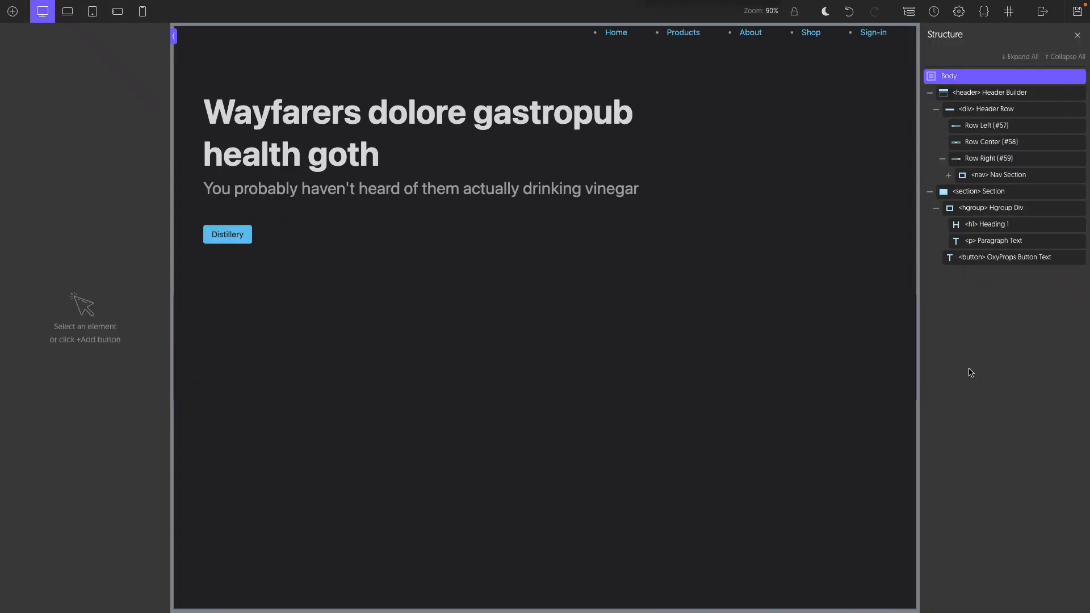
Add a main section to the body, containing an hgroup with an h2 heading.
right_click(1021, 285)
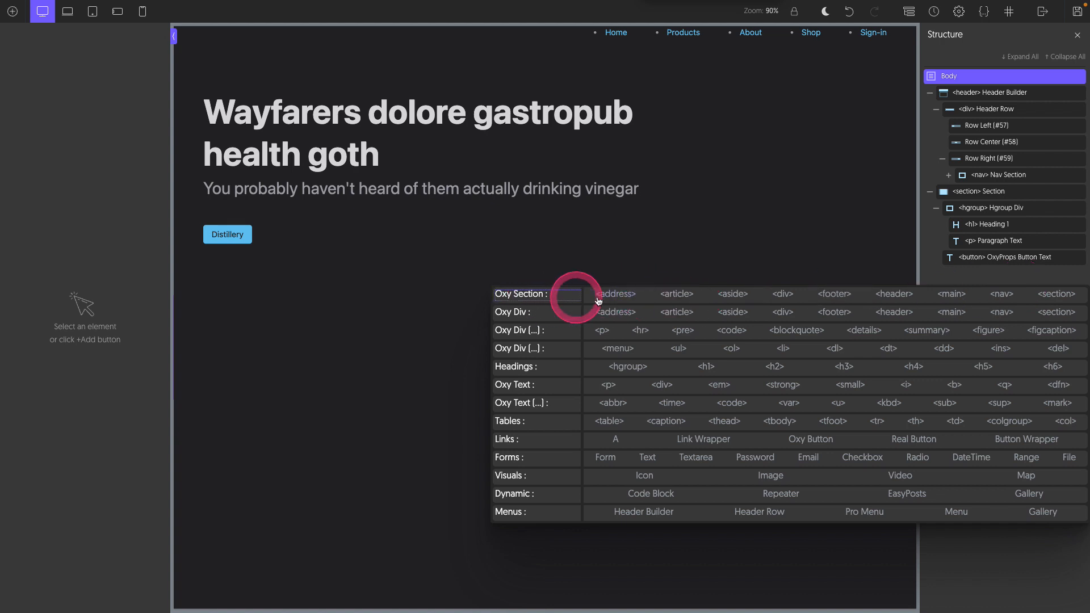
click(947, 295)
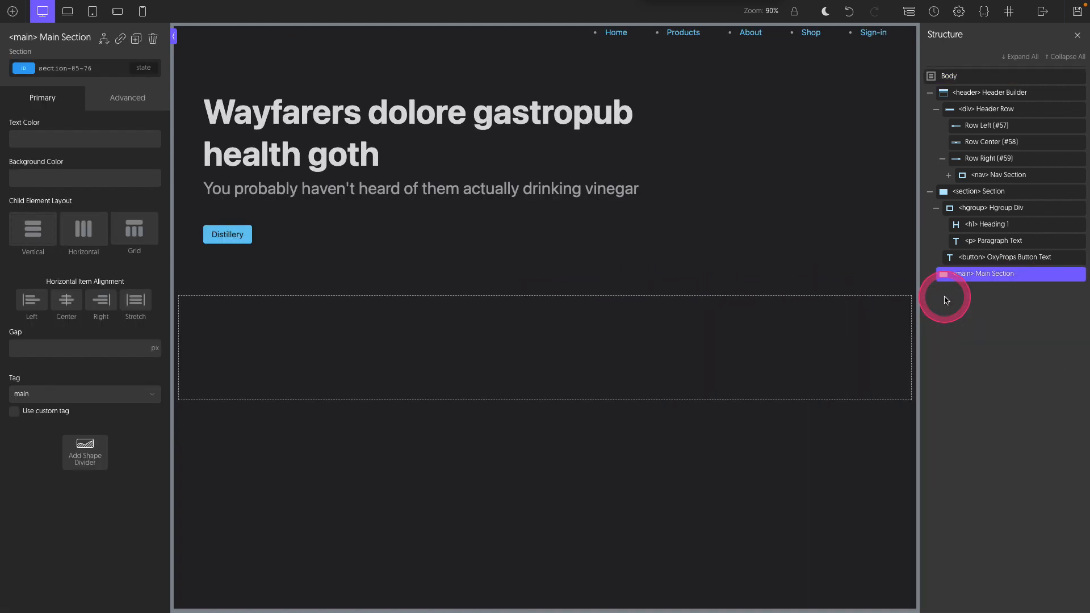
click(629, 358)
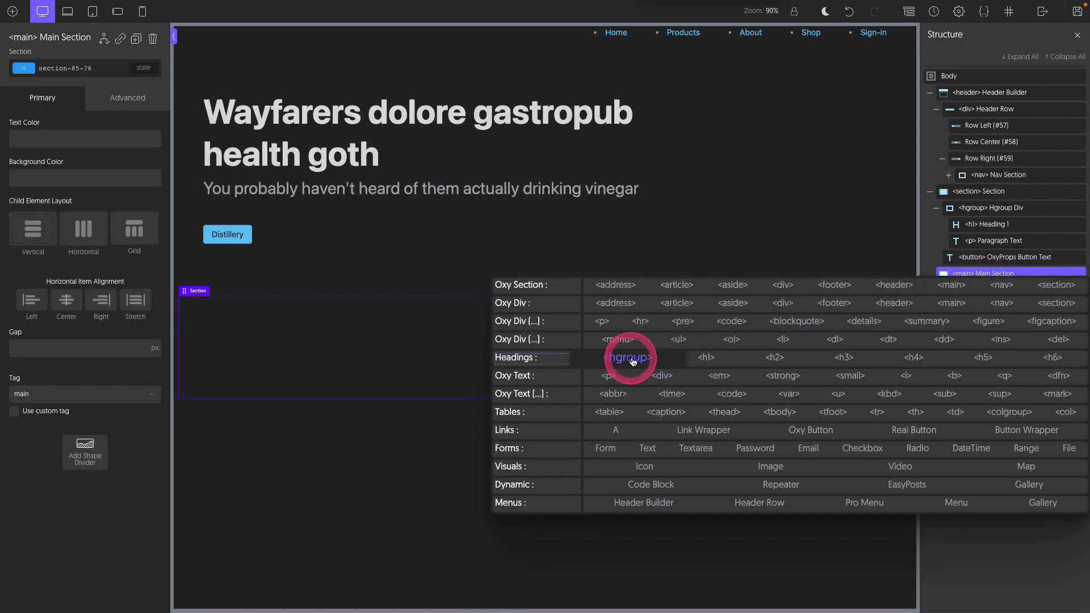
click(771, 367)
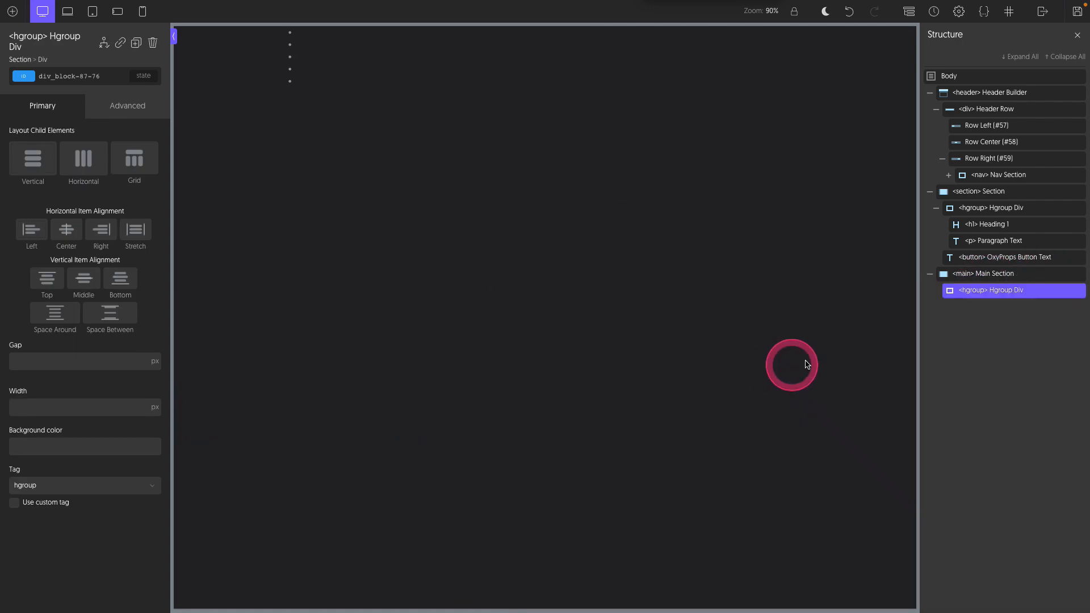
Add a paragraph below the h2 in the hgroup and assign it the class o-subh2.
click(616, 393)
click(100, 69)
text(s)
click(61, 140)
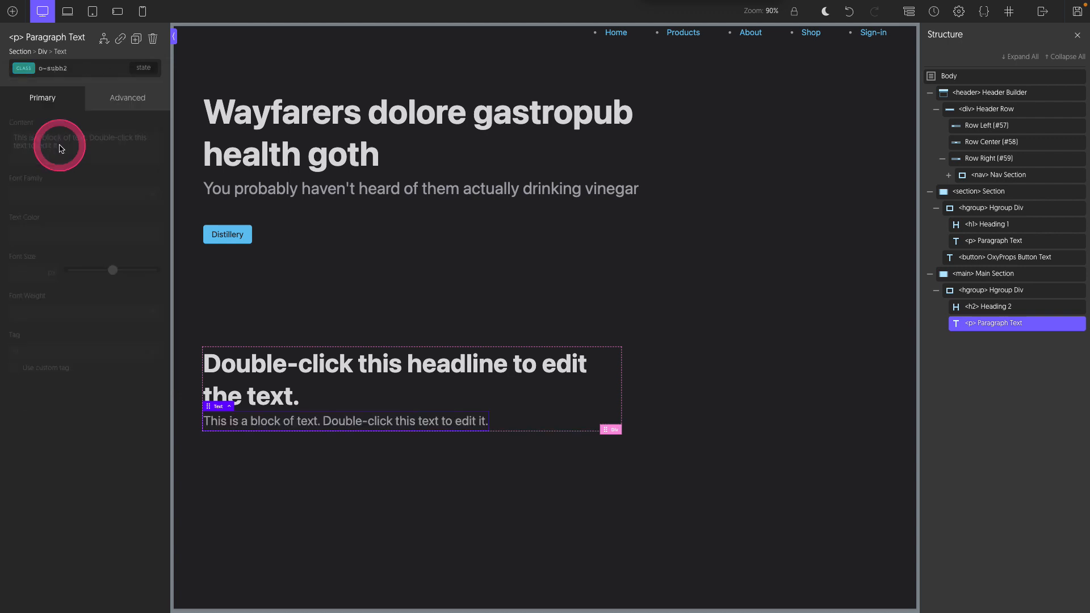
Add a div to the main section after the hgroup and assign it the class o-grid-3.
click(1028, 277)
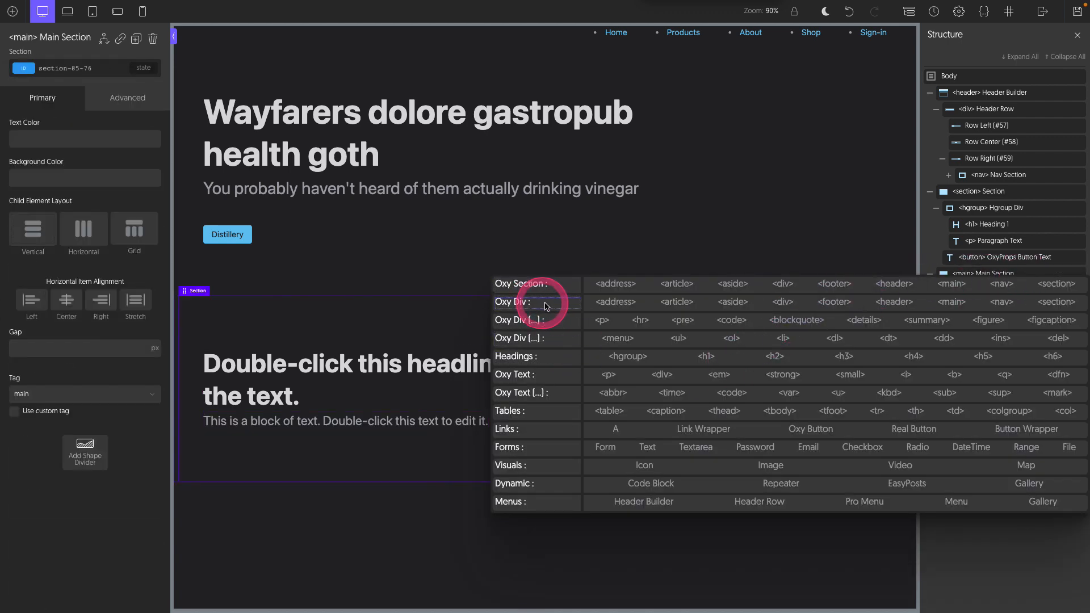
click(788, 309)
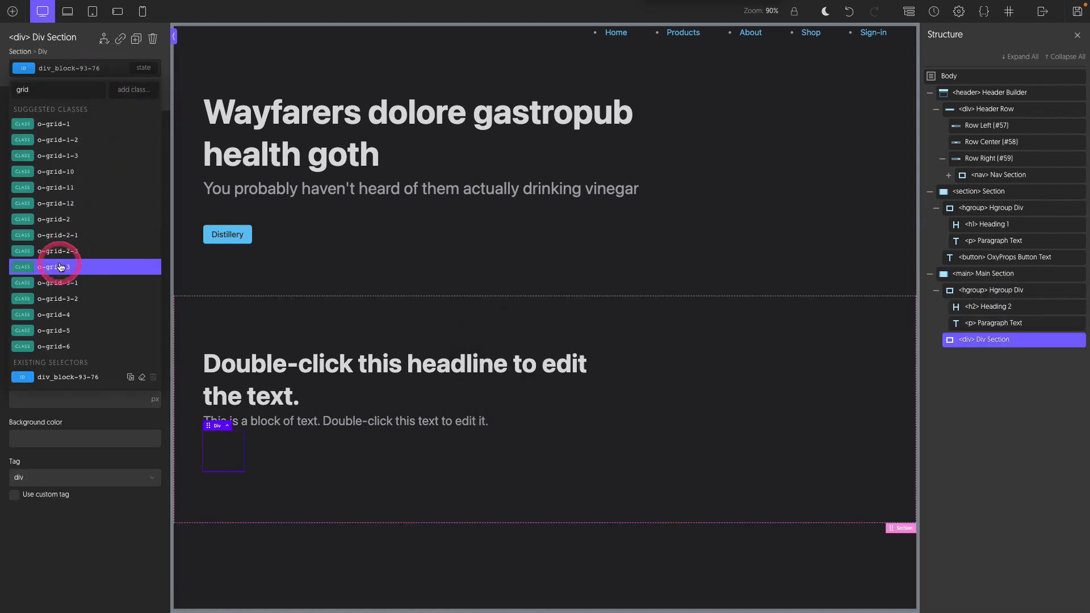
click(673, 325)
click(387, 474)
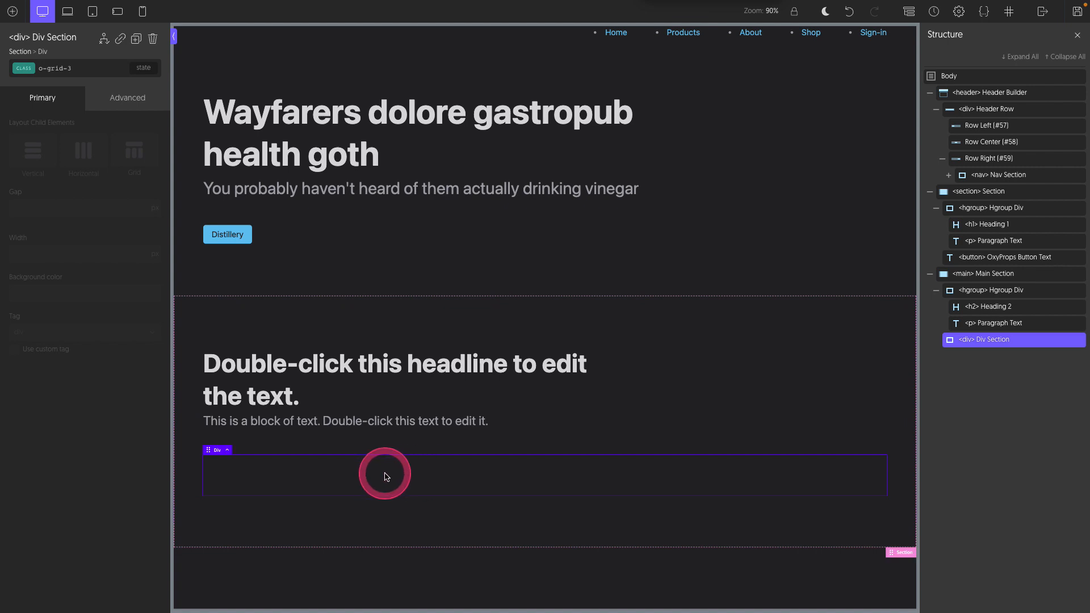
Add an article div inside the grid div and assign it the class o-card-2.
right_click(989, 341)
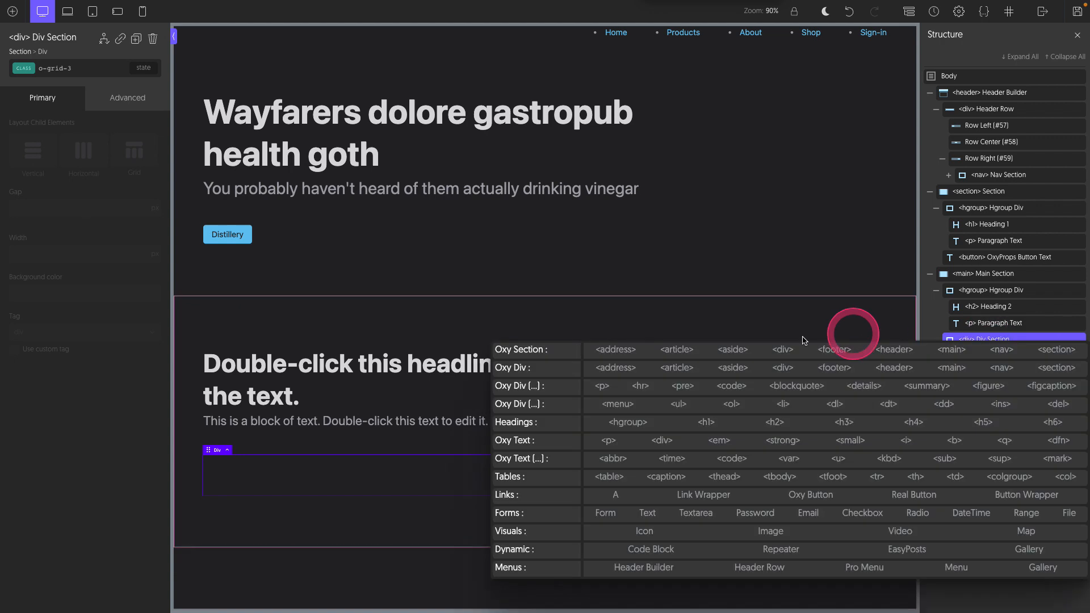
click(681, 368)
click(101, 74)
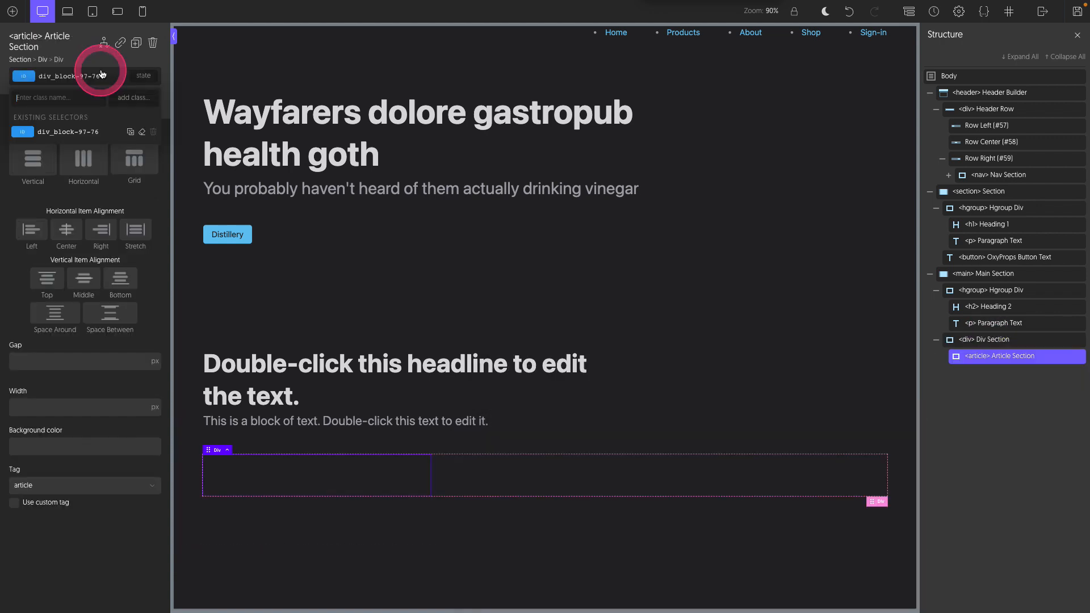
click(93, 146)
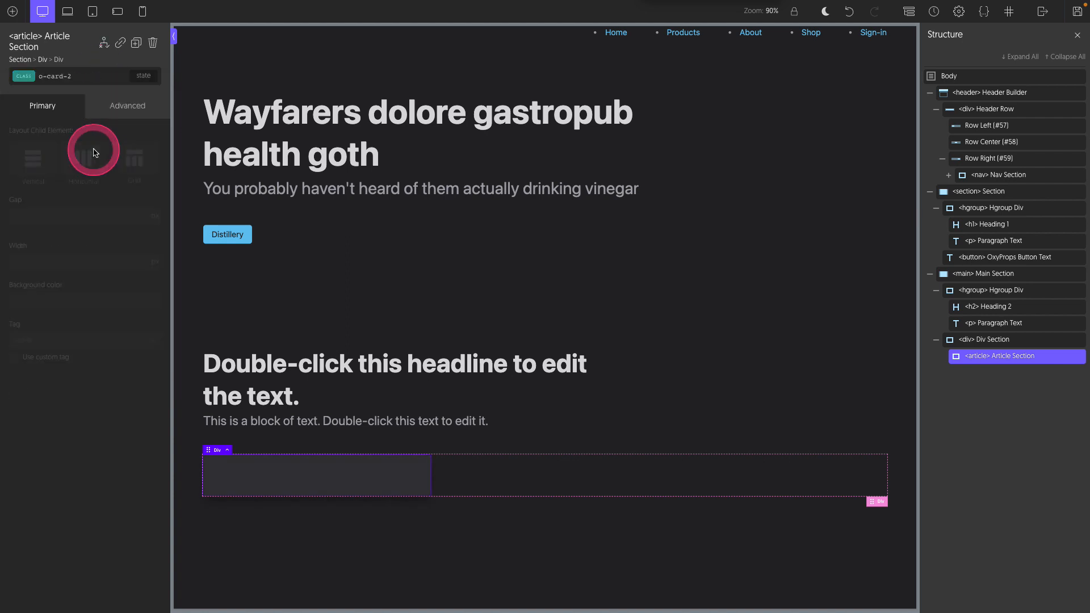
Assign the class o-gap-4 to the o-grid-3 div.
click(657, 483)
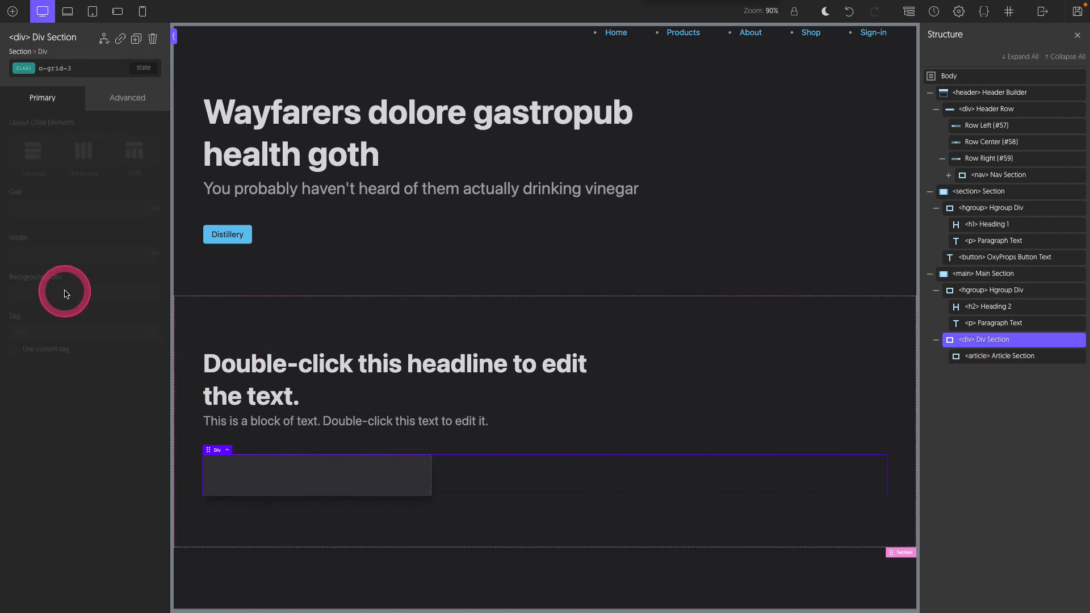
click(73, 68)
text(o-gap)
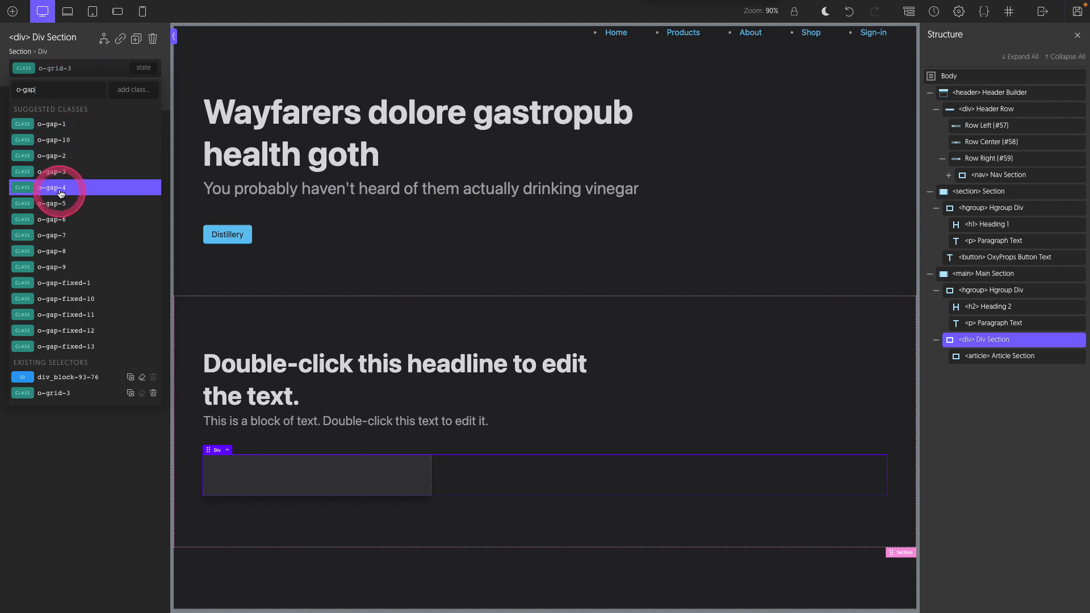
click(53, 188)
Add a header div inside the article and insert an icon in it.
click(1033, 356)
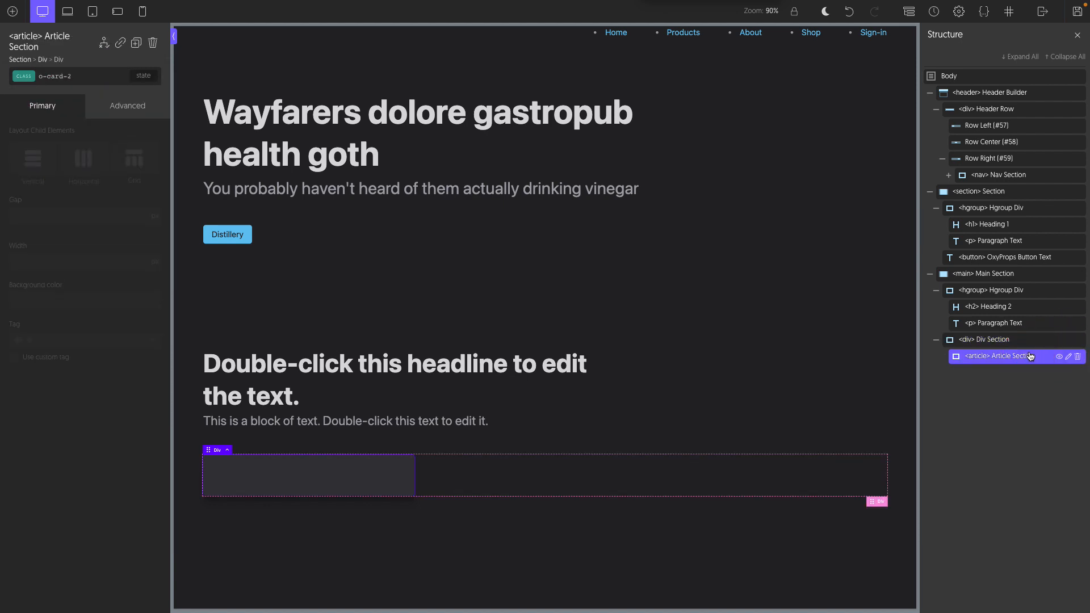
right_click(1031, 356)
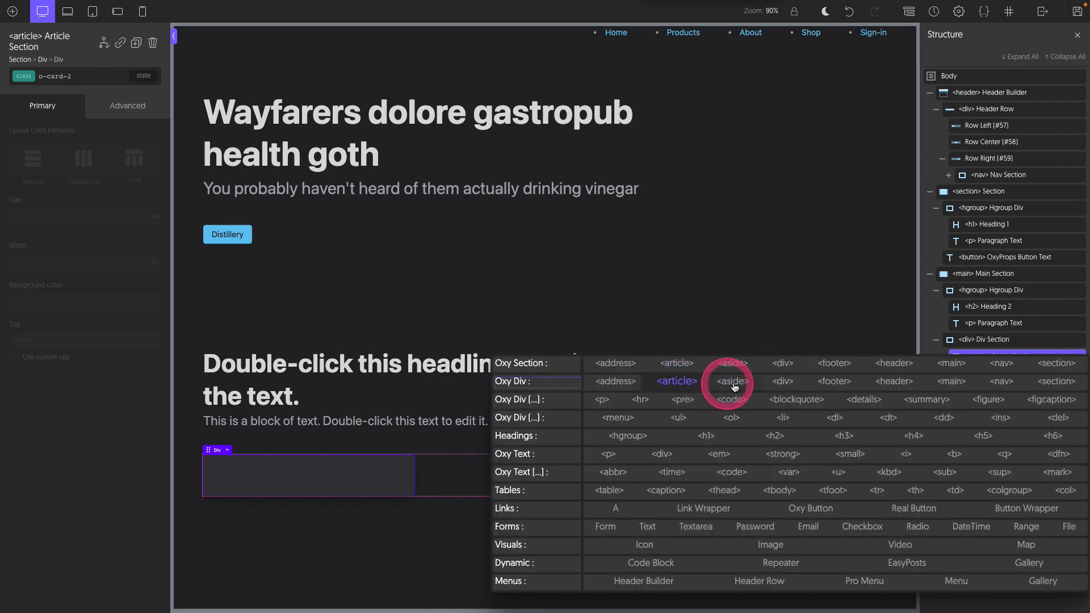
click(901, 385)
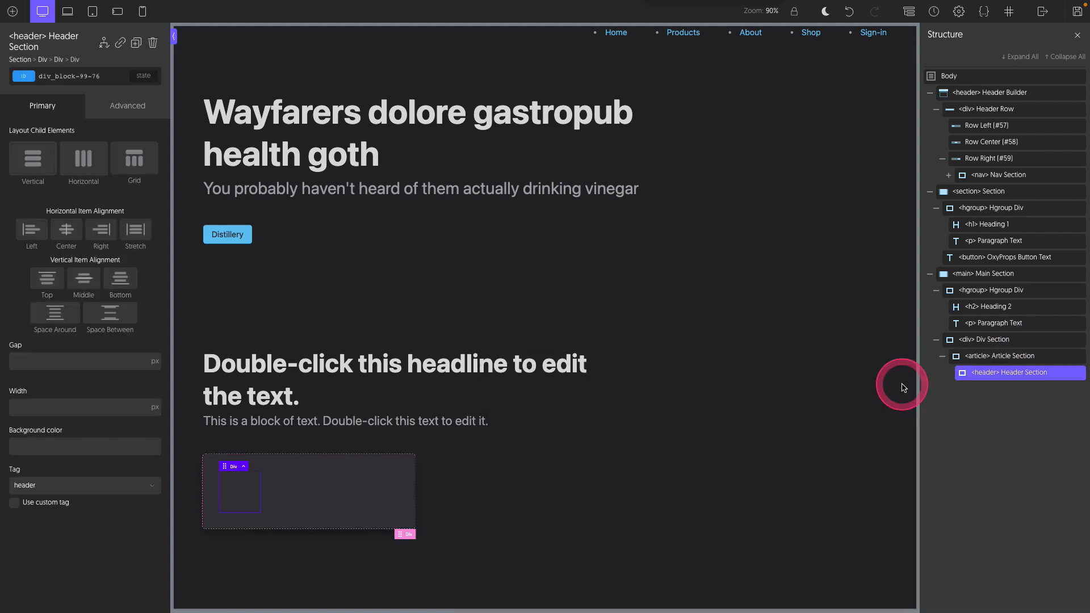
right_click(999, 373)
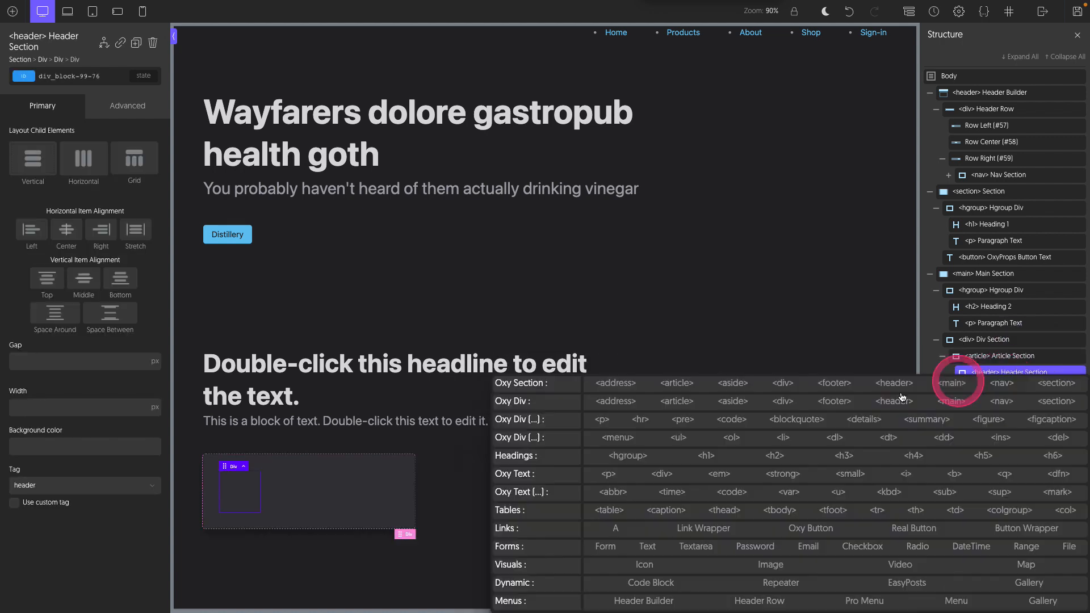
click(644, 563)
Add an hgroup to the article's header with the h3 "Distillery" and an o-subh3 paragraph reading "Intelligentsia vinyl XOXO".
right_click(995, 370)
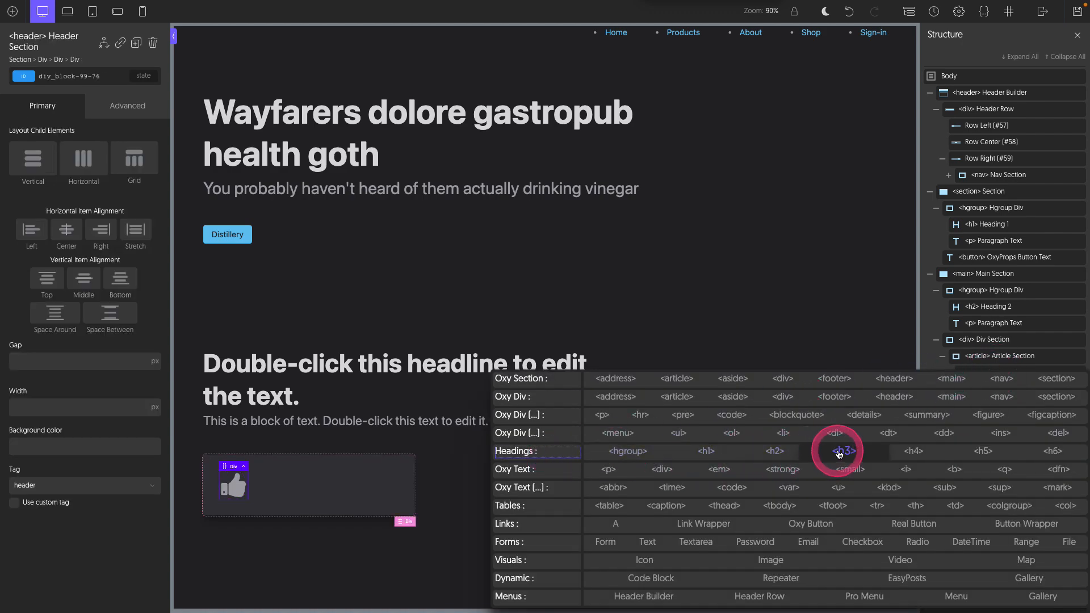
click(628, 452)
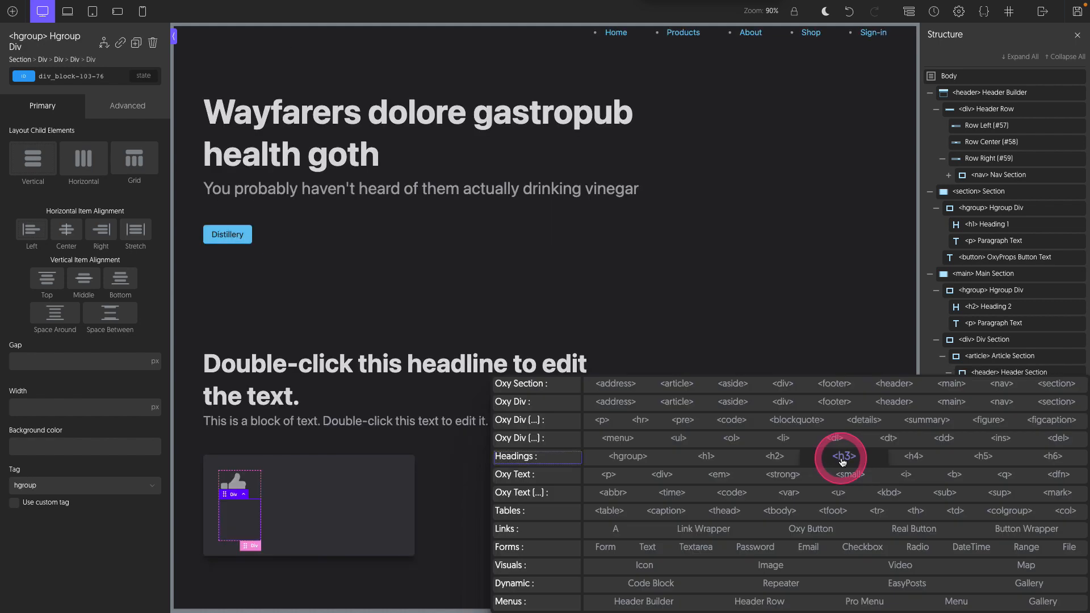
right_click(985, 427)
click(604, 480)
click(83, 67)
text(sub)
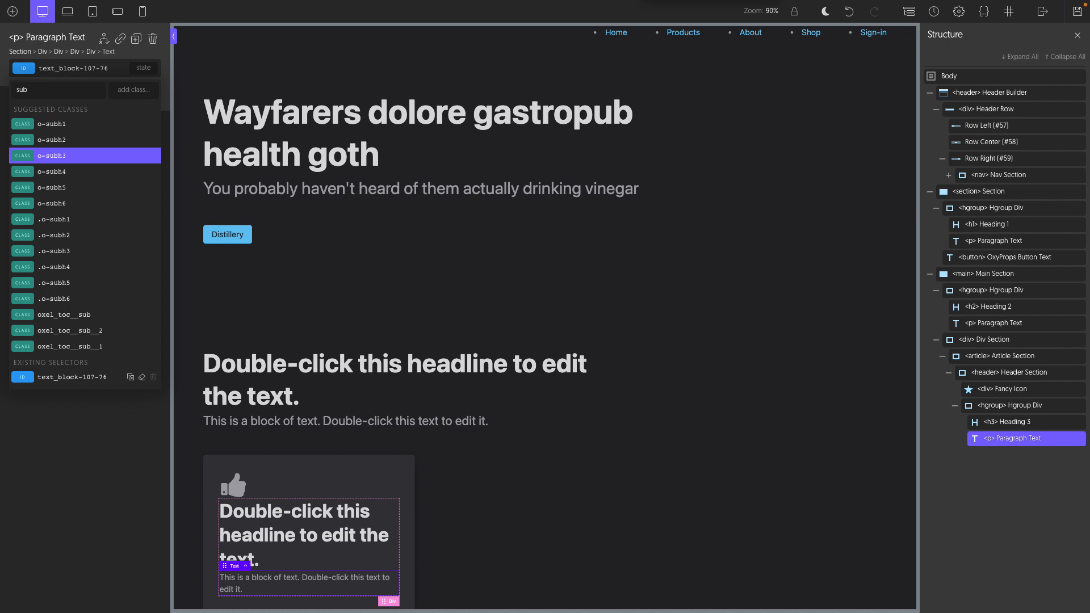
Lay out the article's header horizontally with middle vertical alignment and a gap of var(--o-size-fluid-4).
click(84, 162)
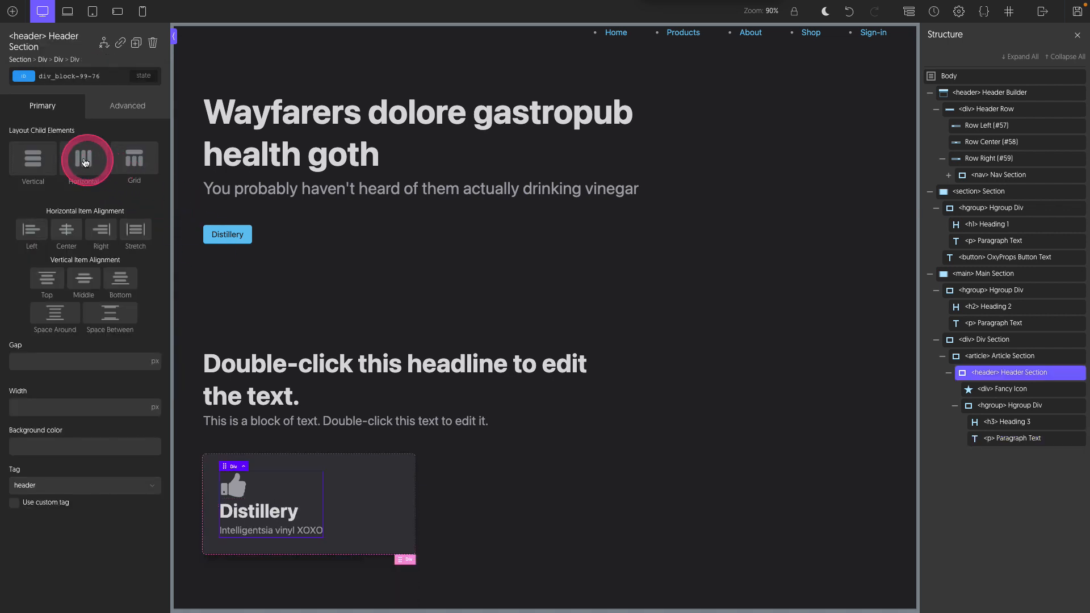
click(59, 282)
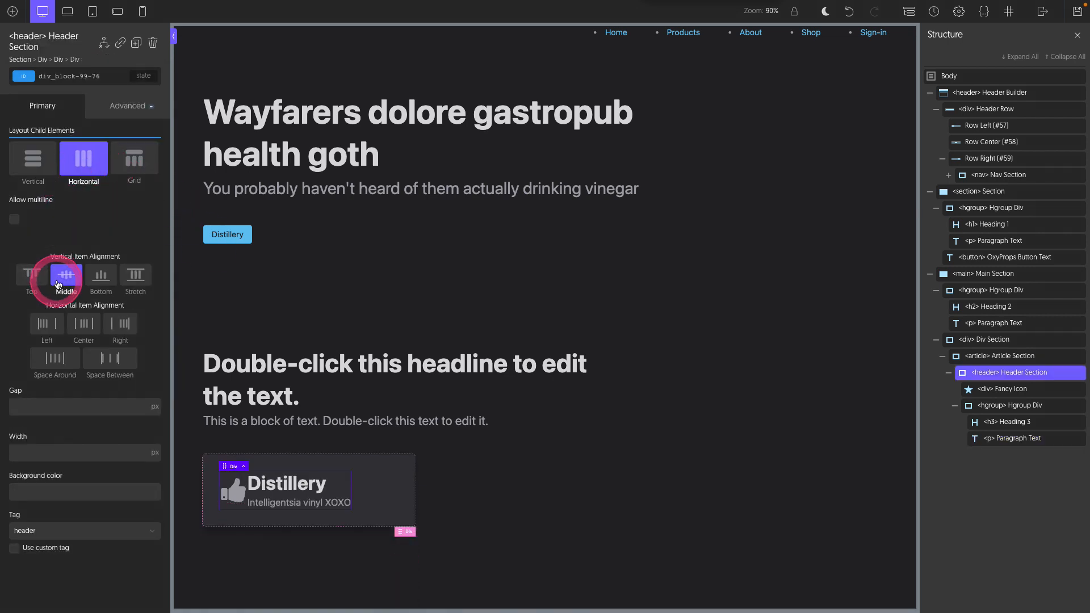
right_click(75, 406)
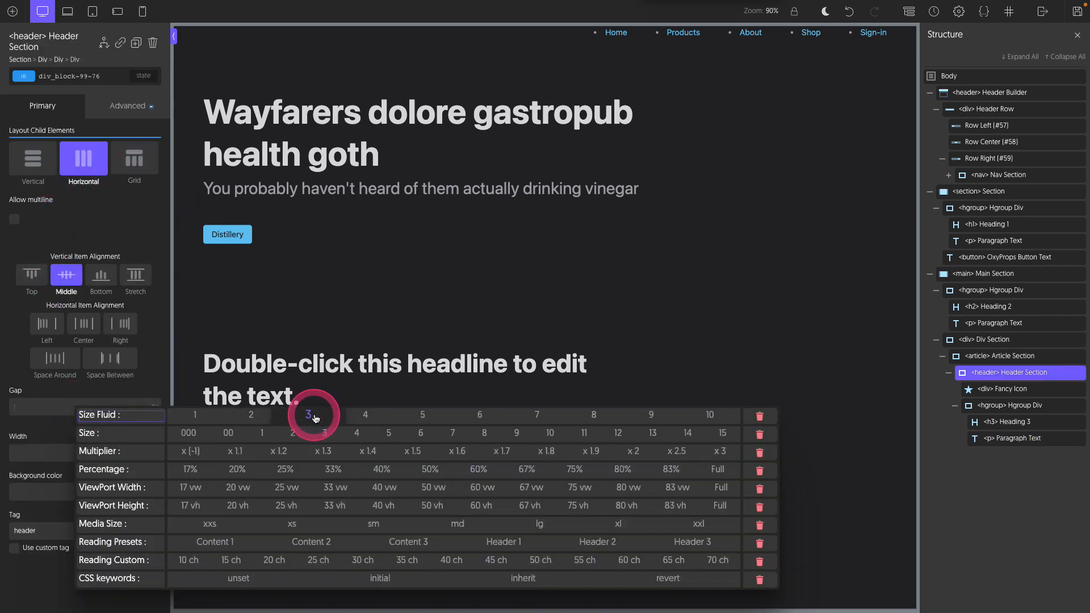
click(345, 419)
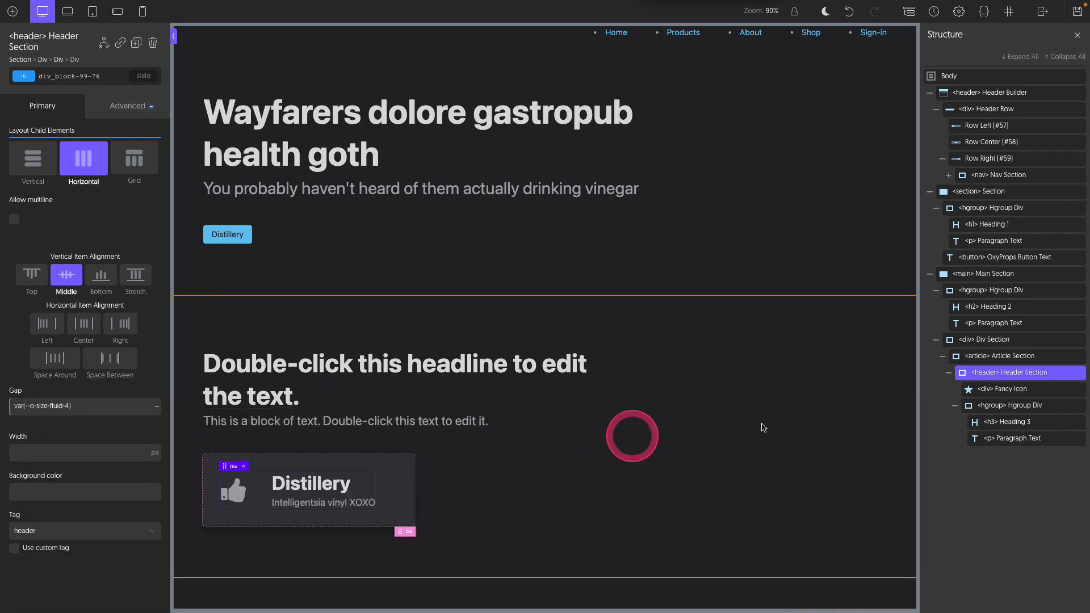
Add a paragraph to the article below its header and fill it with generated placeholder text.
right_click(1004, 359)
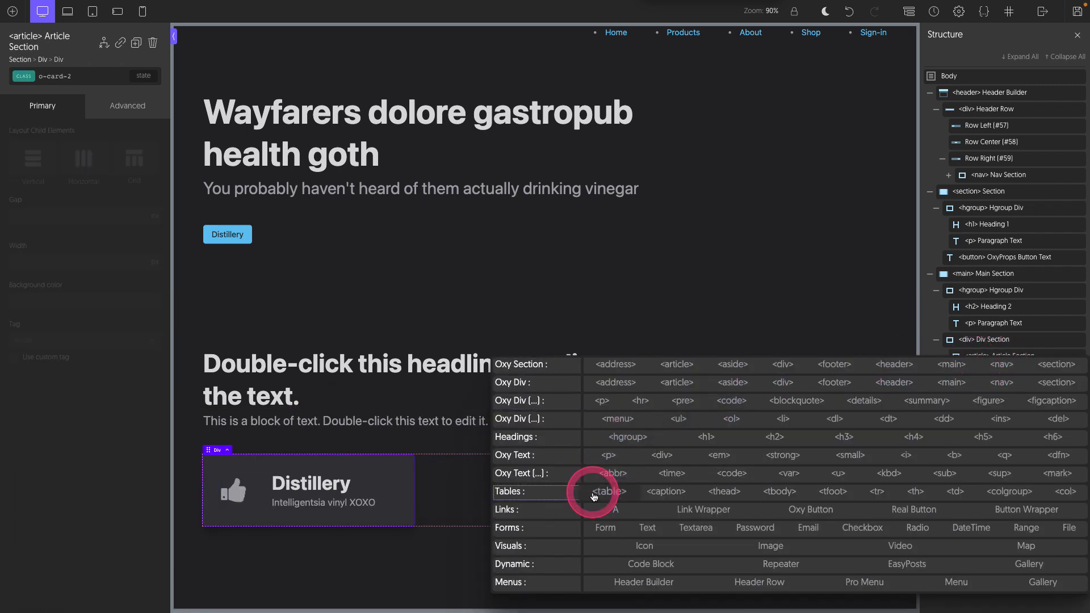
click(608, 456)
right_click(62, 137)
click(193, 164)
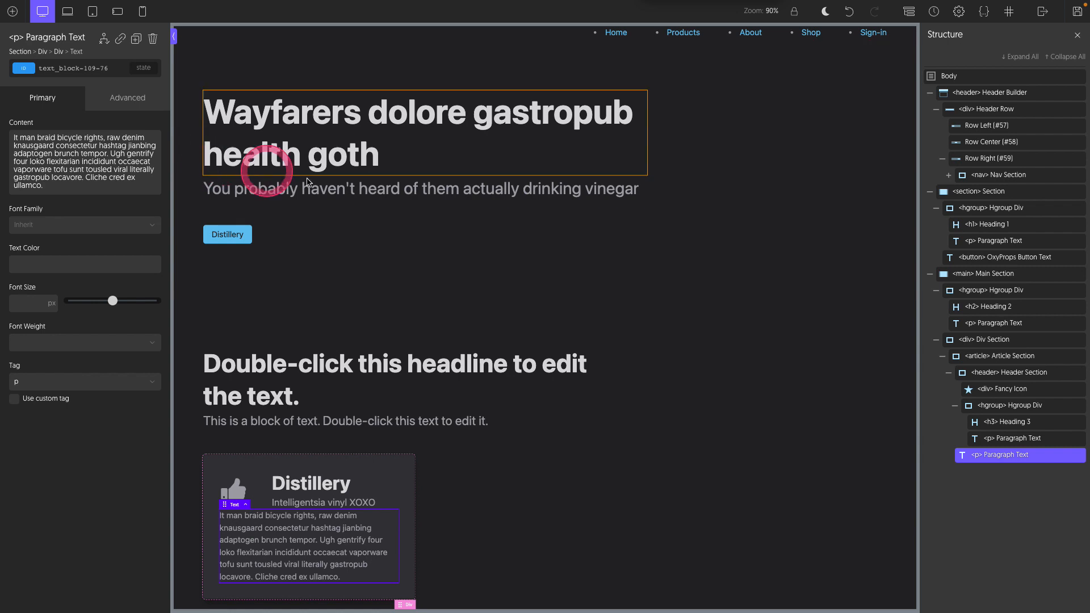
Add a footer div to the article and set its width to 100%.
click(1027, 360)
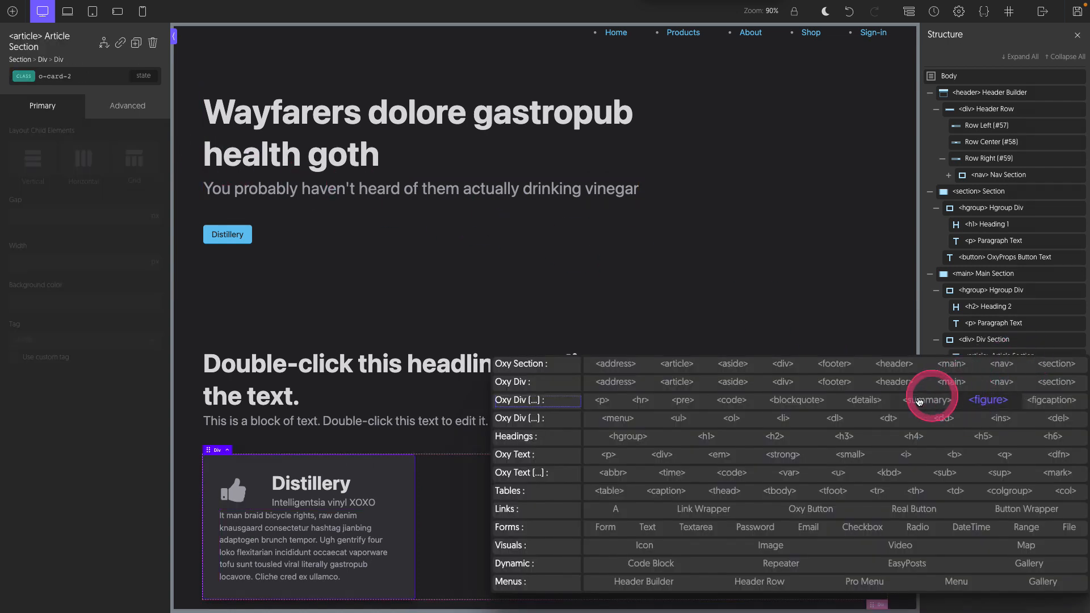
click(834, 381)
click(133, 408)
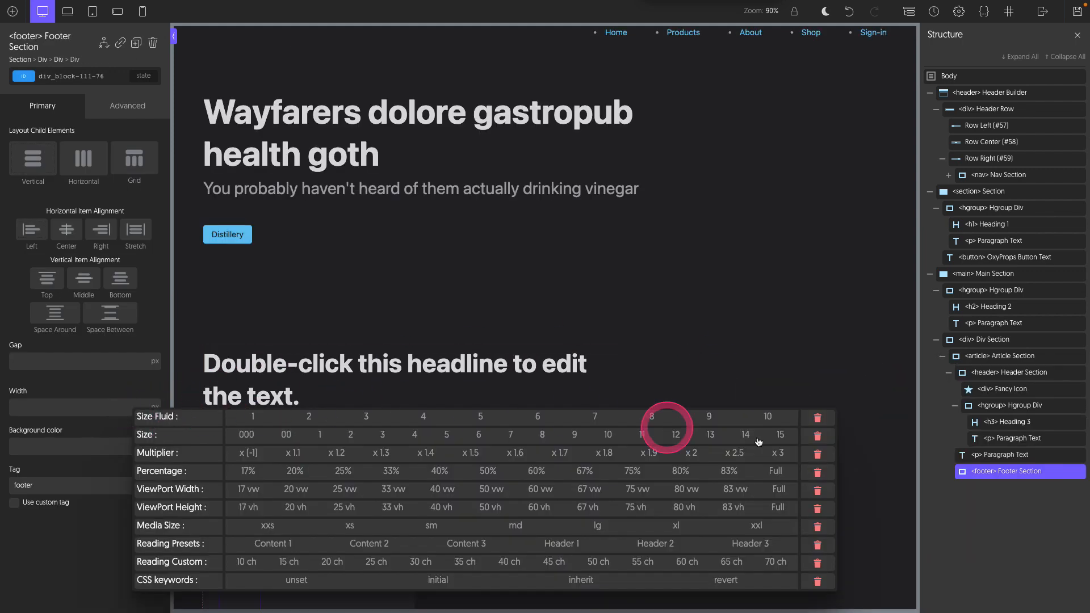
click(780, 470)
Insert a text link in the article's footer.
click(1031, 478)
click(1030, 477)
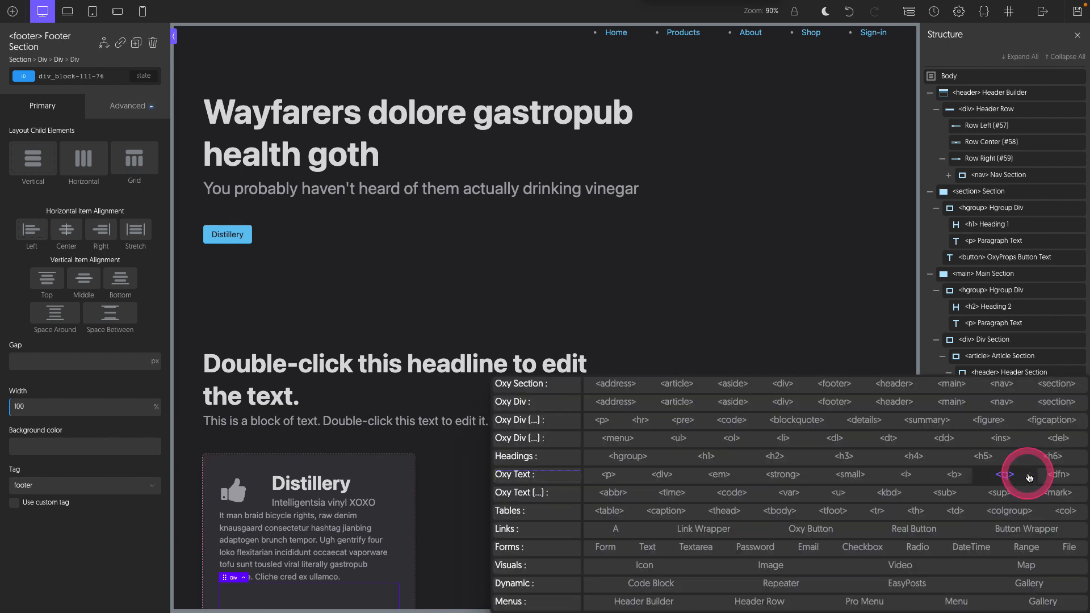
click(621, 532)
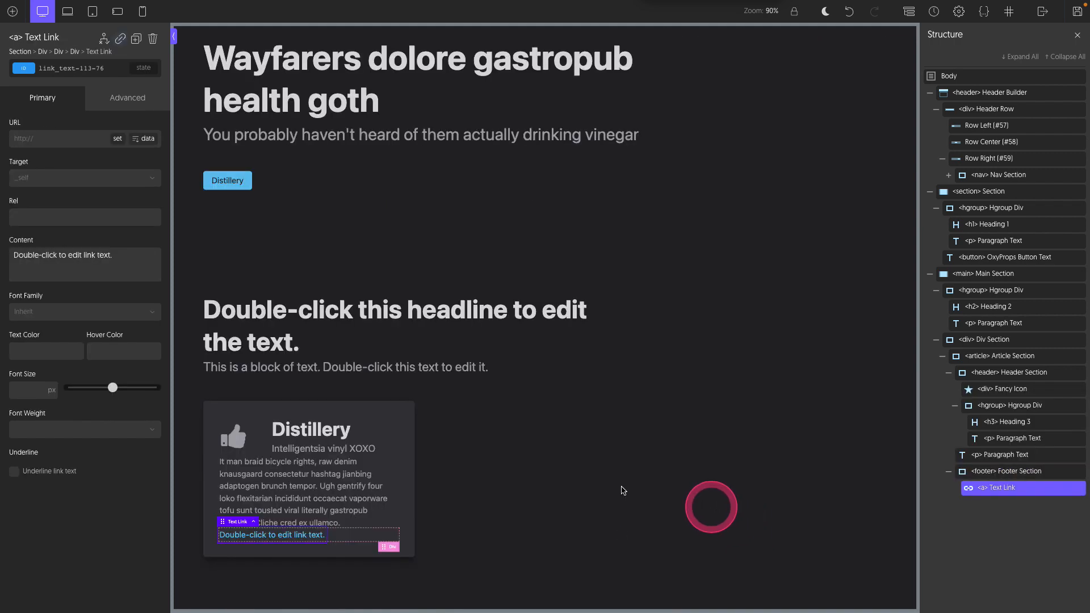
Assign the class o-gap-2 to the article card.
click(383, 423)
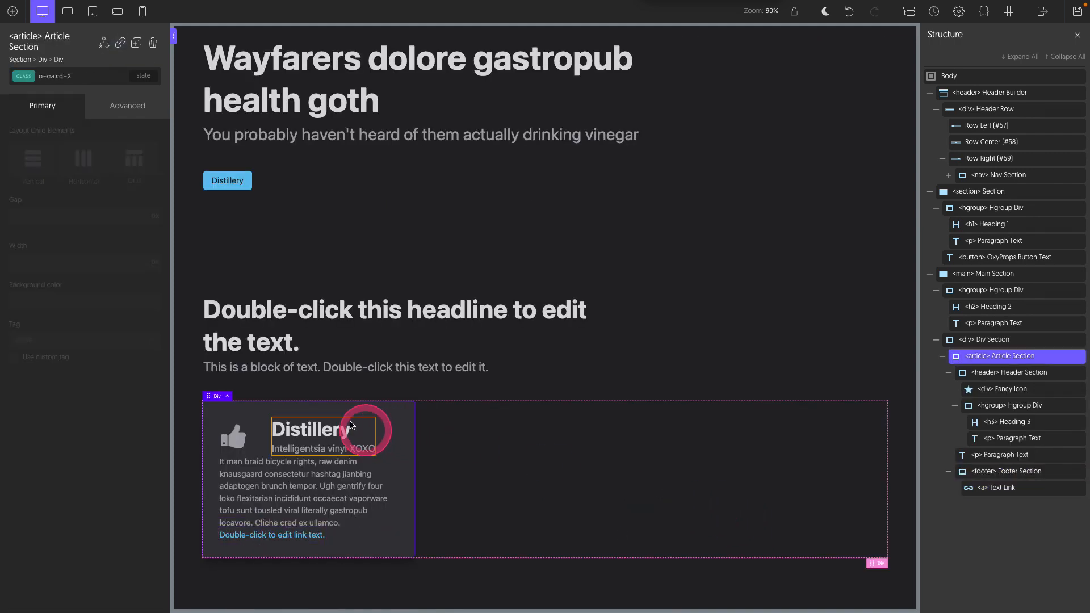
click(79, 75)
text(gap)
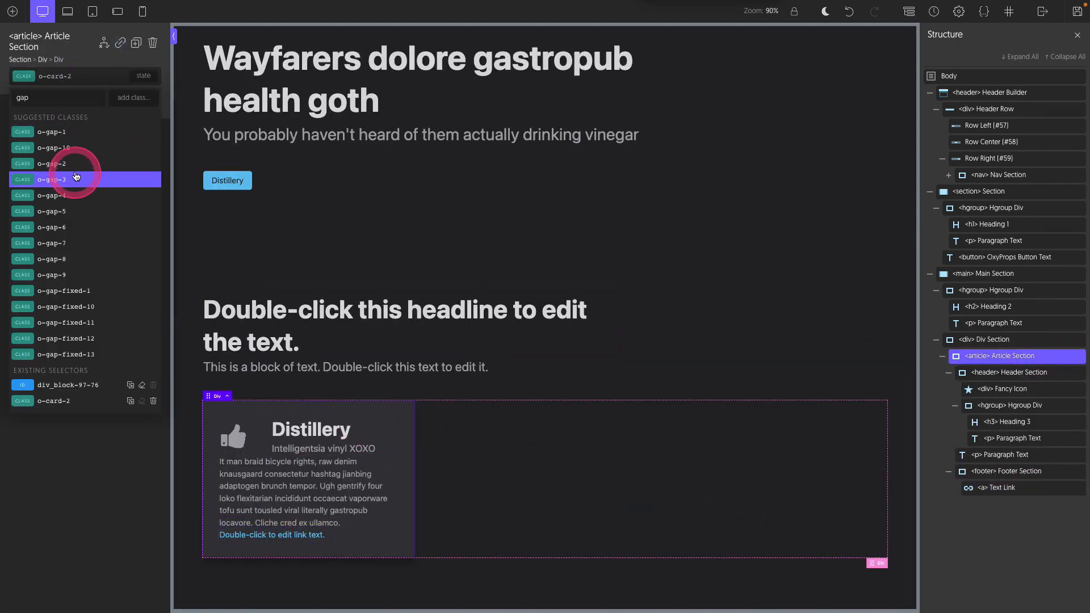
click(76, 167)
Align the footer's link to the right and select the article that holds the card.
click(1026, 472)
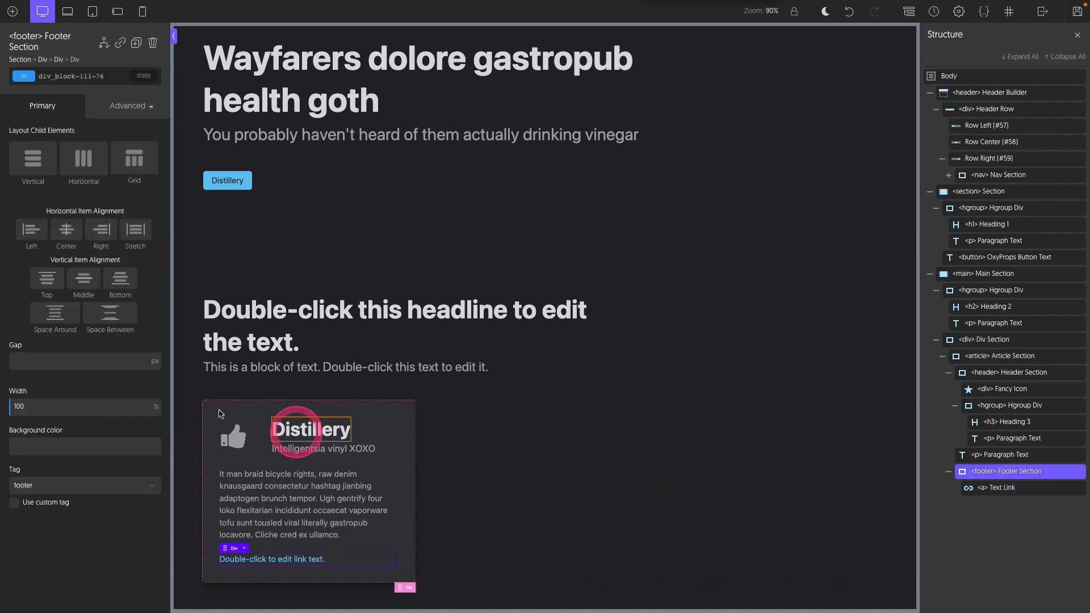
click(110, 230)
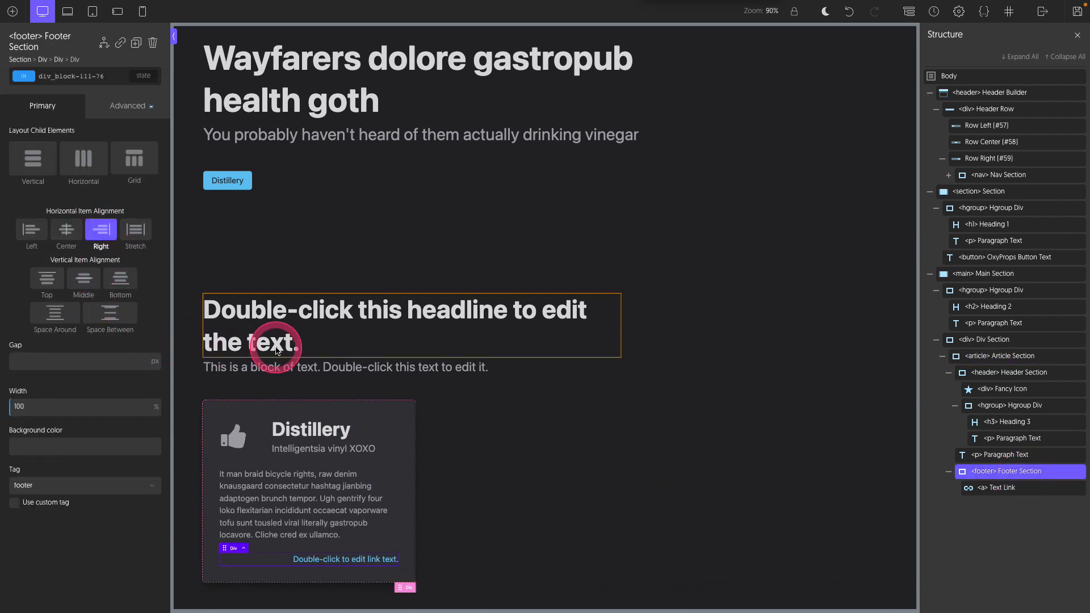
click(1043, 358)
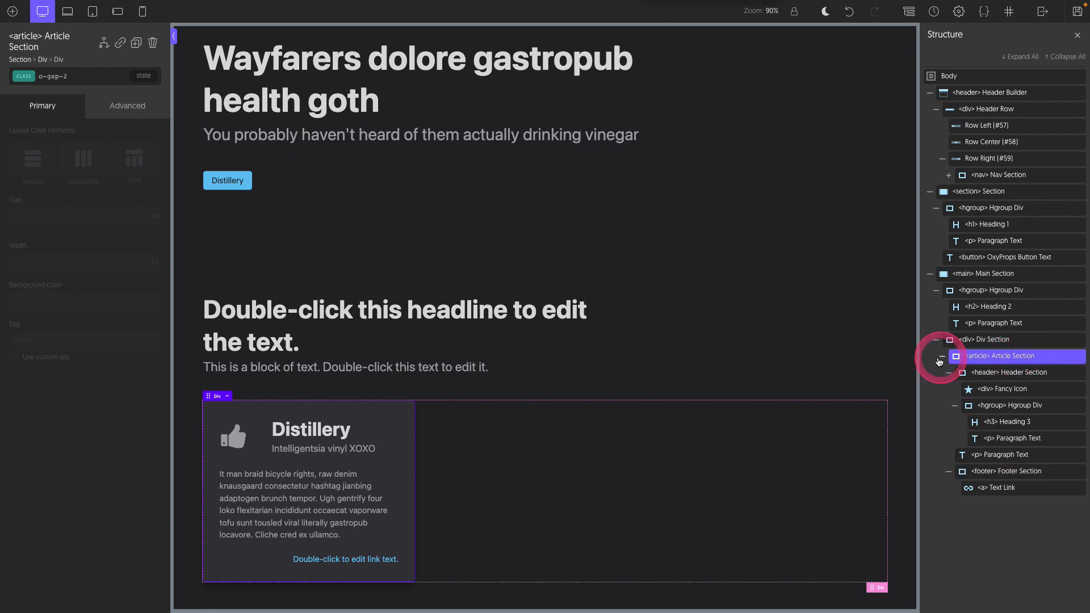
Duplicate the article card twice to fill the three-column grid.
click(136, 43)
click(135, 43)
click(575, 485)
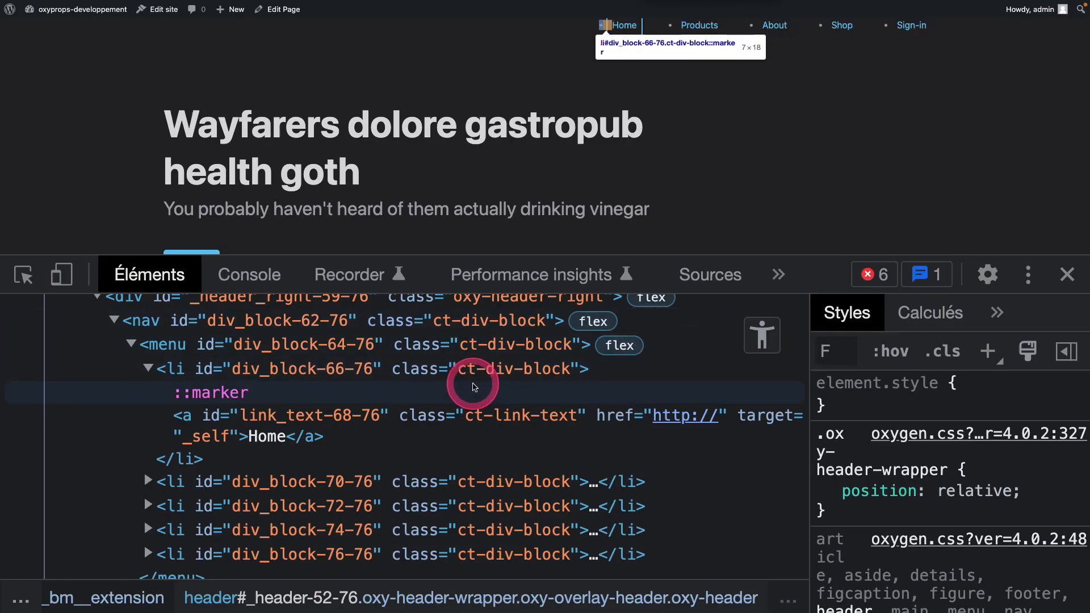
Reload the front-end page and examine the main section's markup, including its hgroup and the grid div's articles, in the browser inspector.
key(super+r)
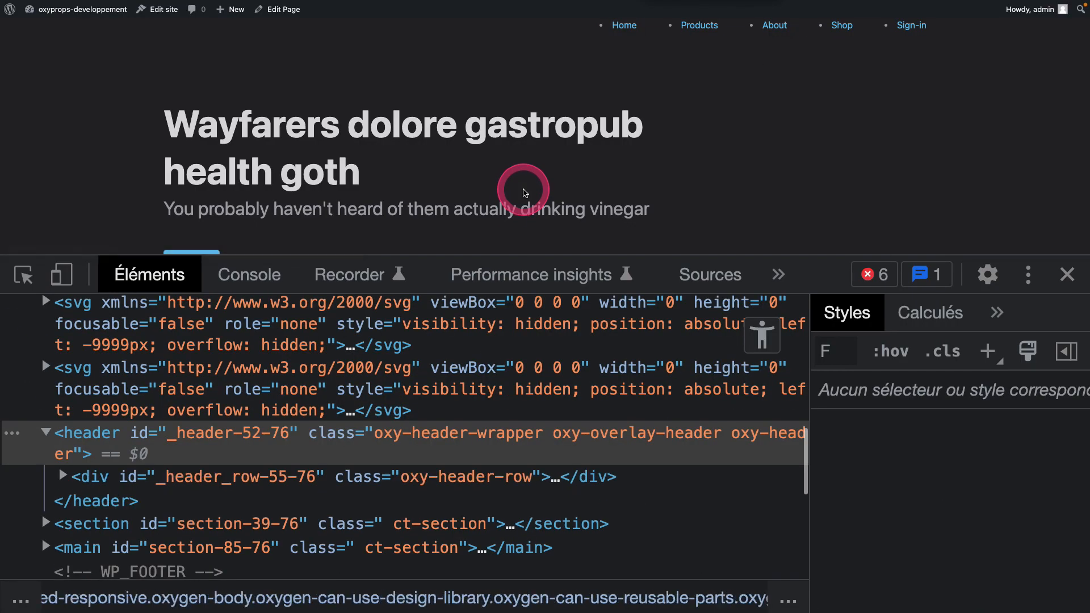
scroll(523, 190, down, 6)
scroll(162, 439, down, 3)
click(45, 433)
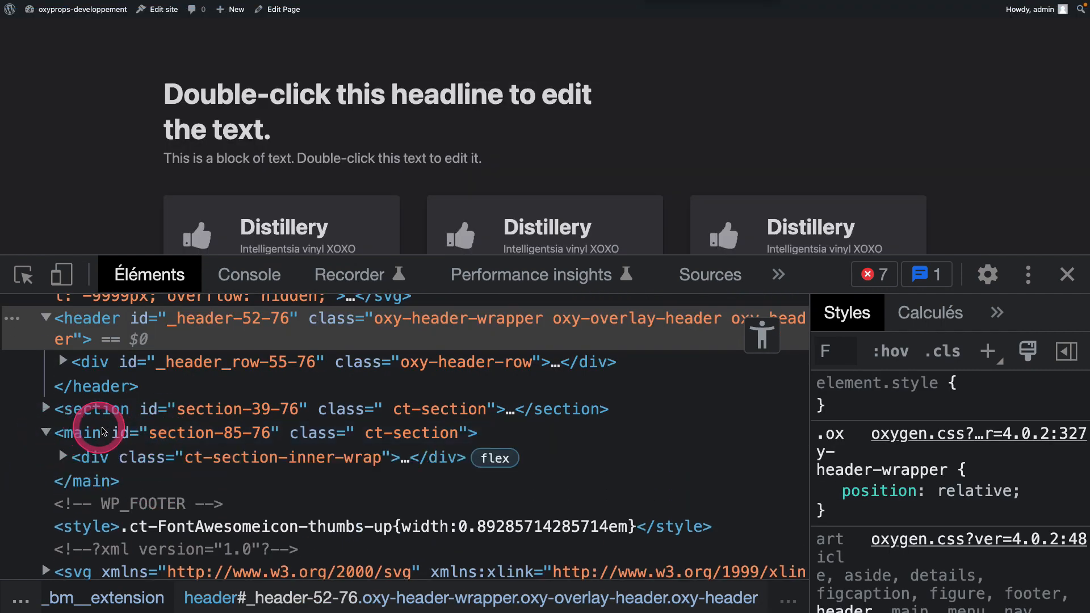
scroll(95, 435, down, 2)
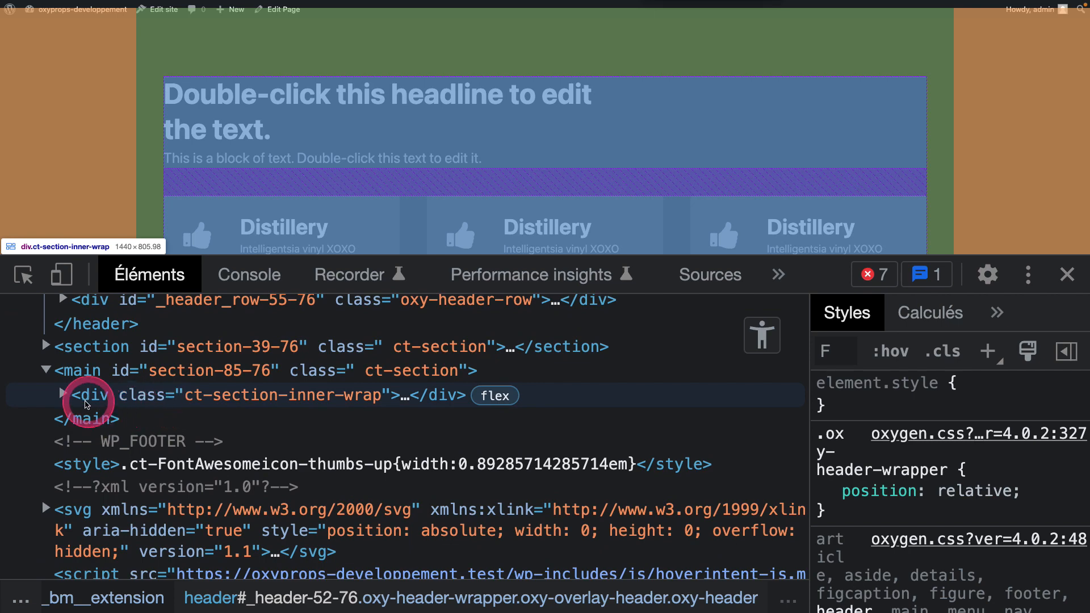
click(63, 396)
click(79, 419)
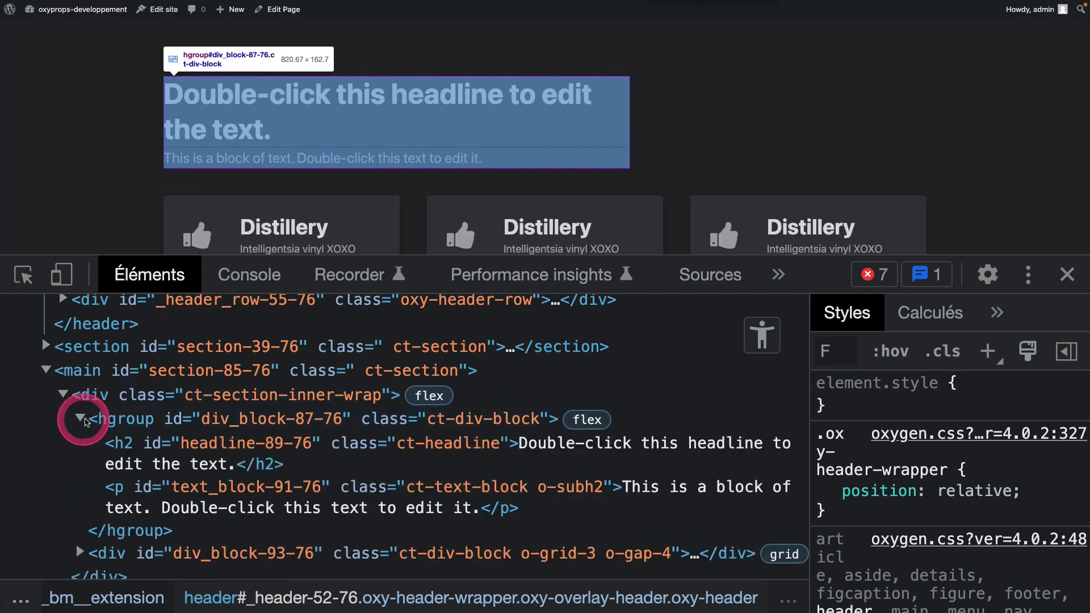
scroll(211, 420, down, 1)
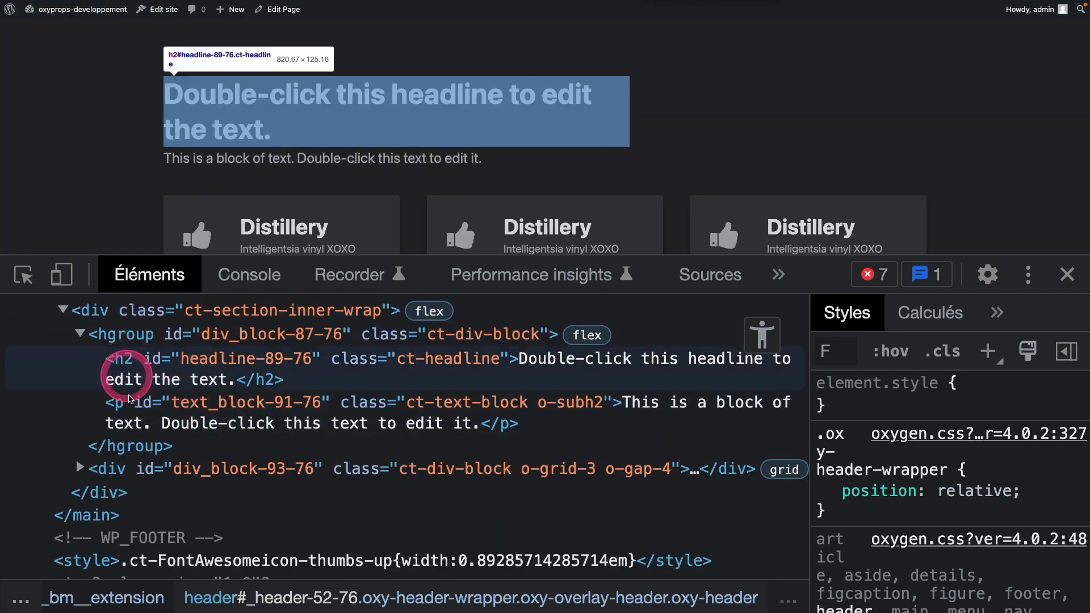
click(80, 469)
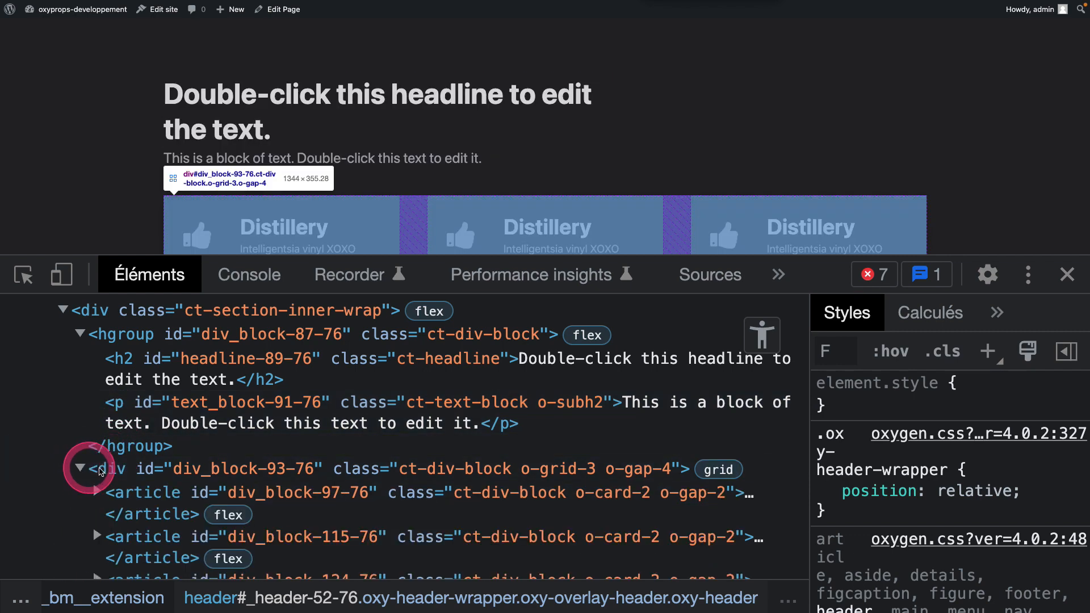
scroll(117, 472, down, 3)
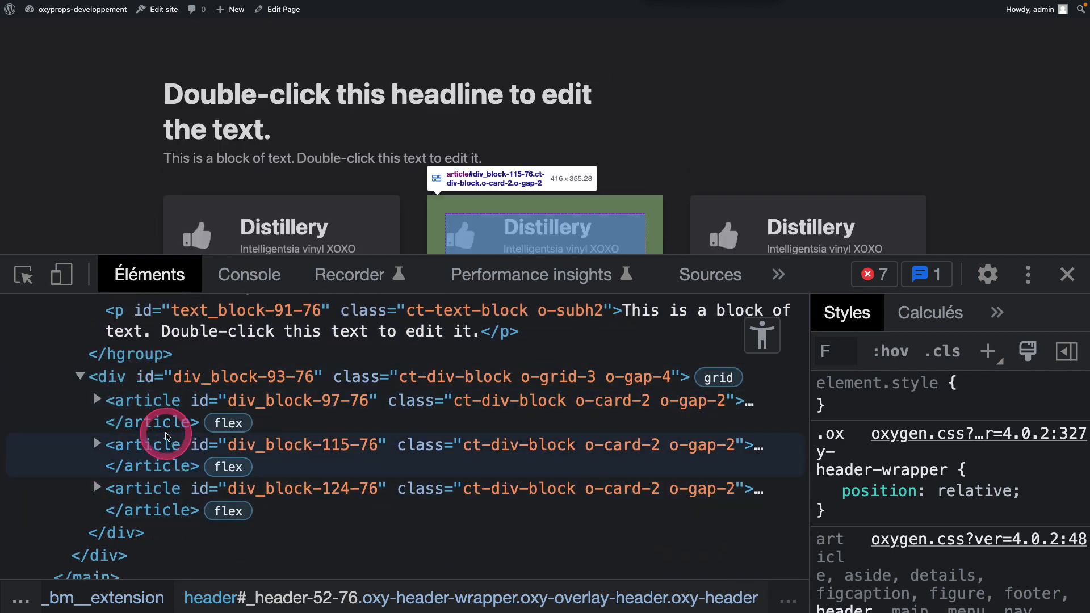
Expand the first article in the inspector and examine the markup of its header, hgroup, paragraph and footer.
click(97, 400)
scroll(176, 420, down, 2)
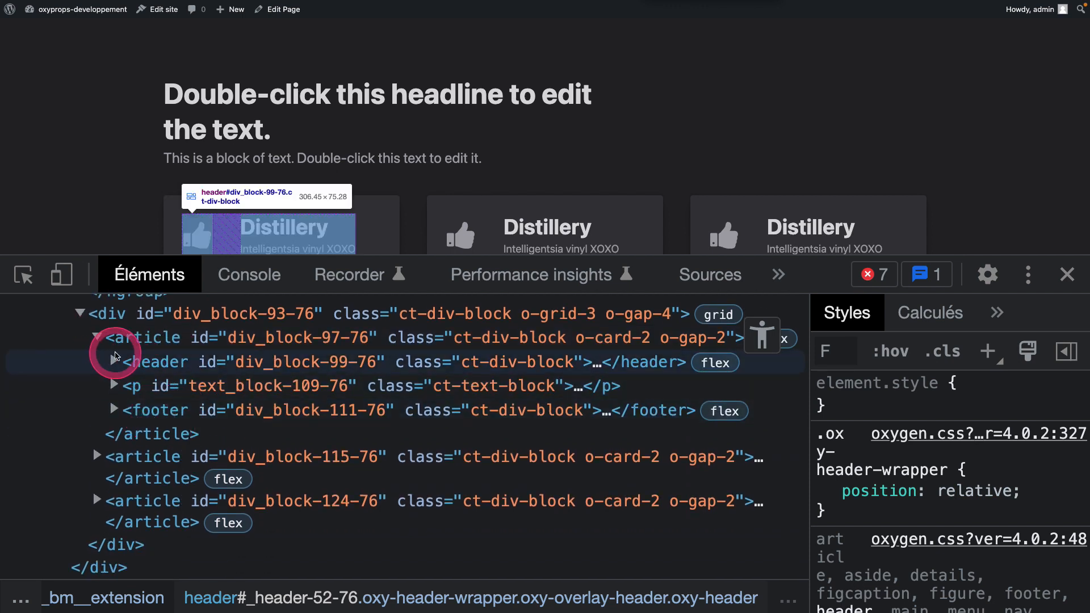
click(114, 363)
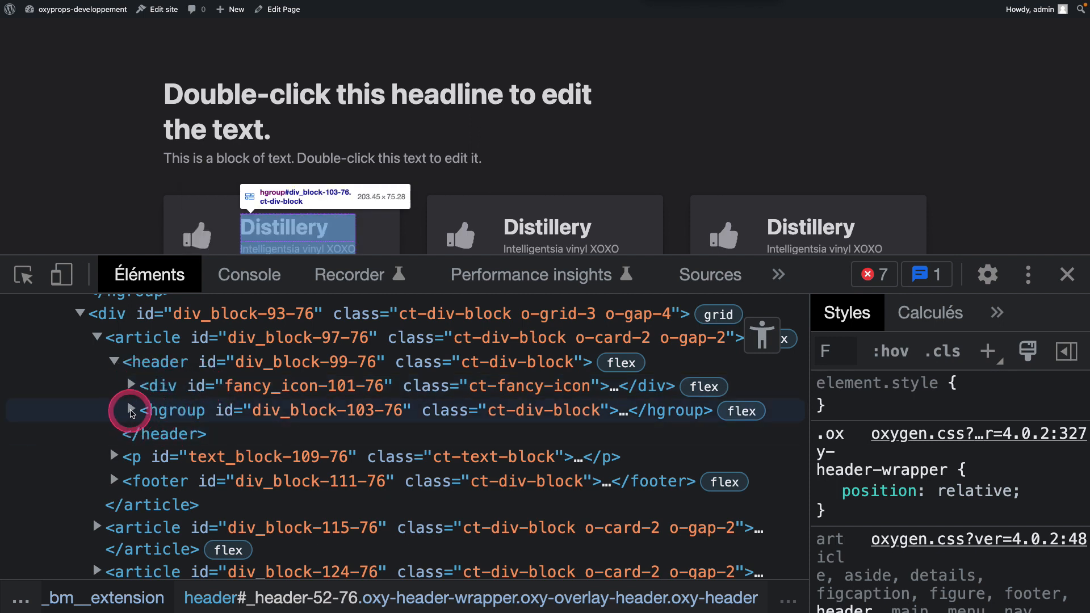
click(131, 410)
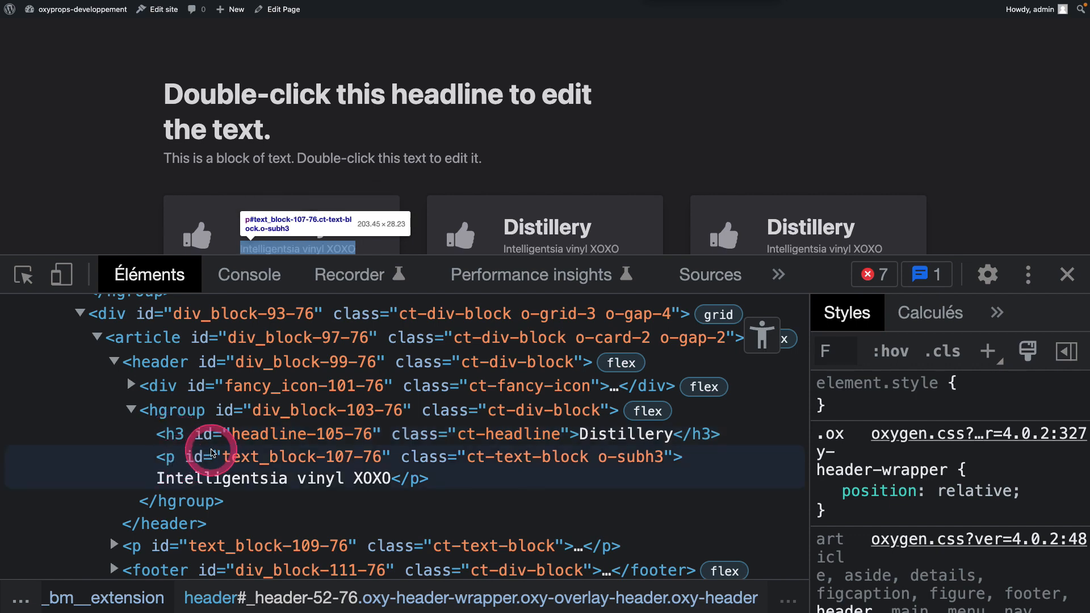
scroll(211, 453, down, 3)
click(115, 444)
scroll(205, 445, down, 2)
click(114, 517)
scroll(193, 499, down, 3)
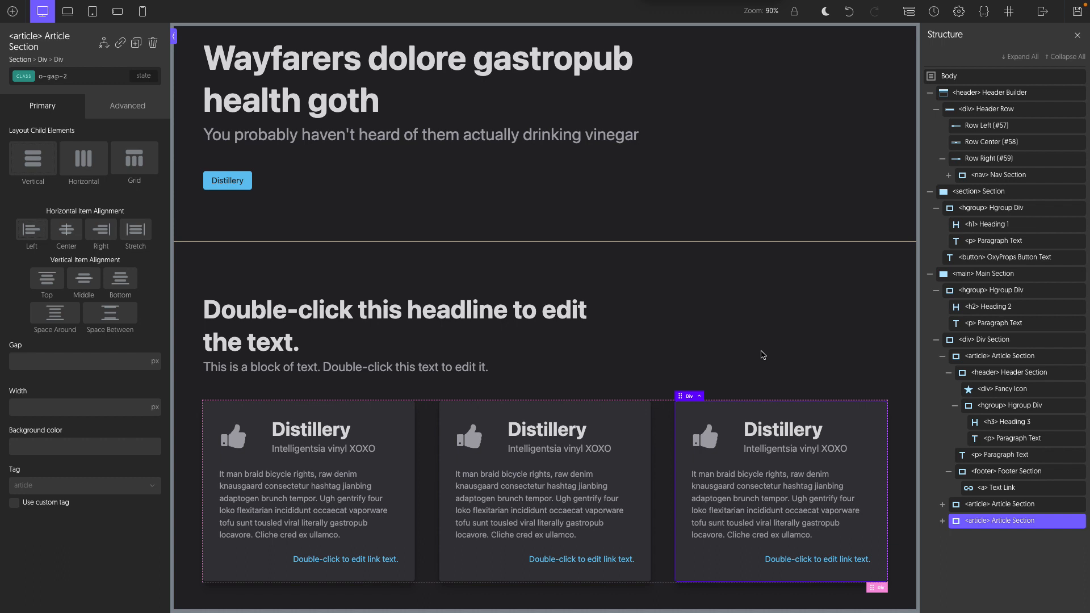
Insert a new section element after the main section and add an hgroup inside it.
scroll(763, 355, down, 1)
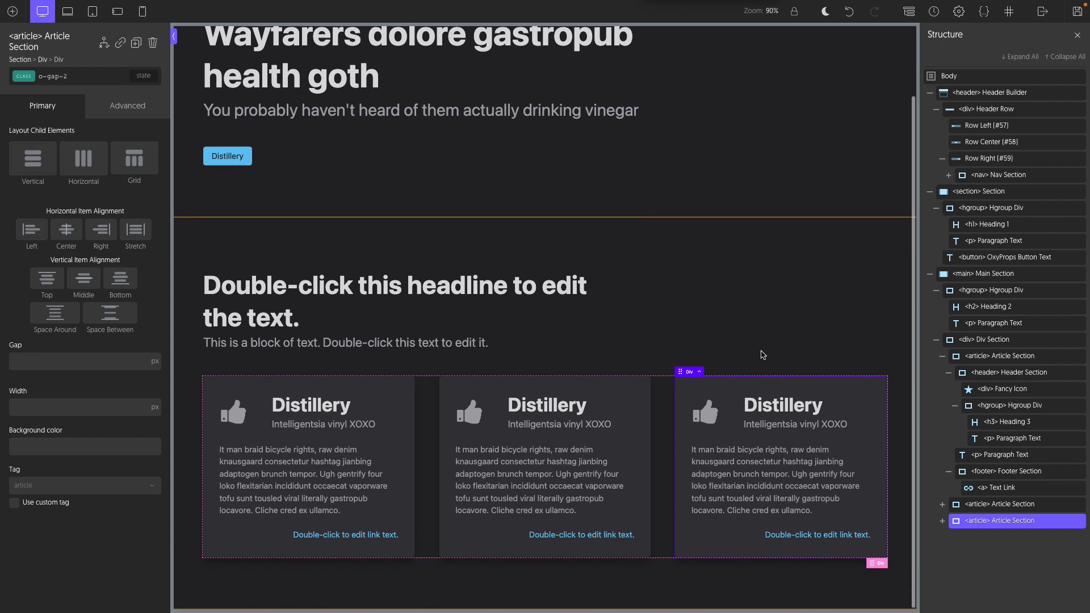
click(1025, 555)
right_click(1025, 555)
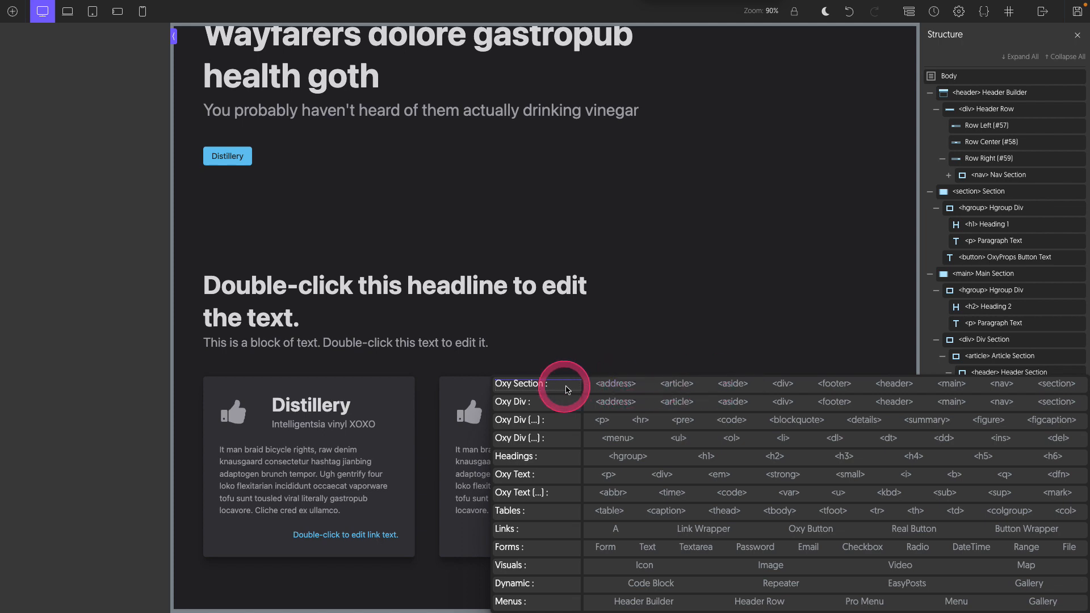
click(1059, 385)
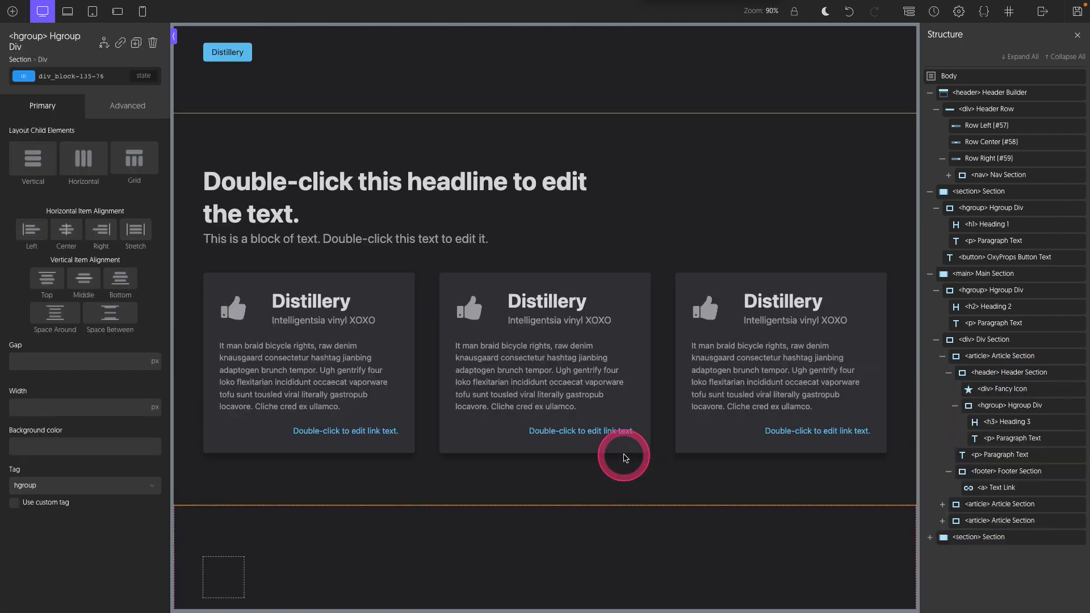
Add an h2 heading and a p paragraph to the new section's hgroup.
right_click(993, 553)
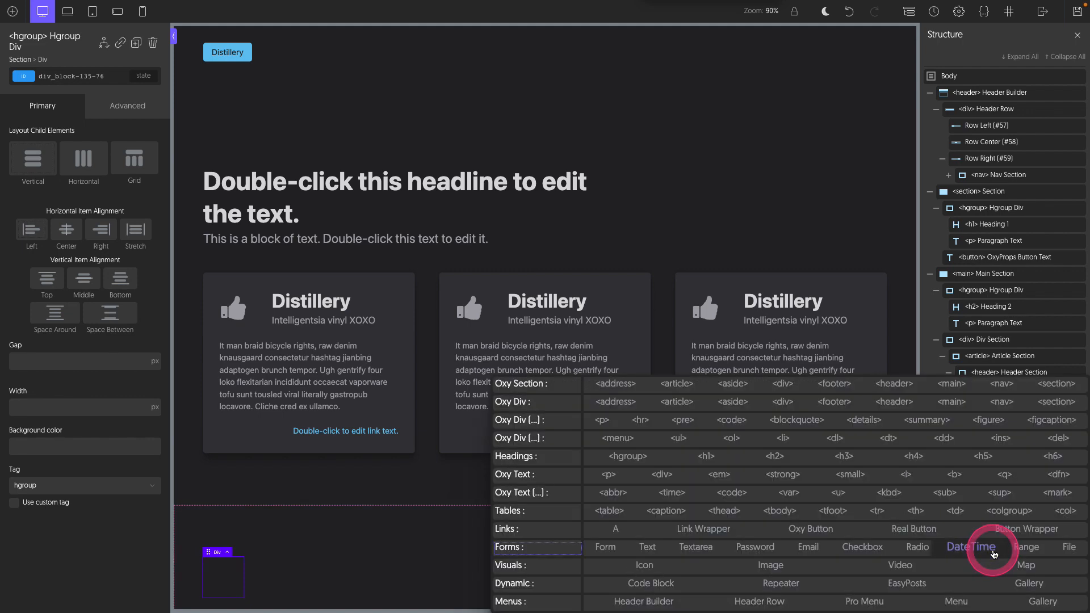
click(769, 457)
right_click(957, 573)
click(603, 408)
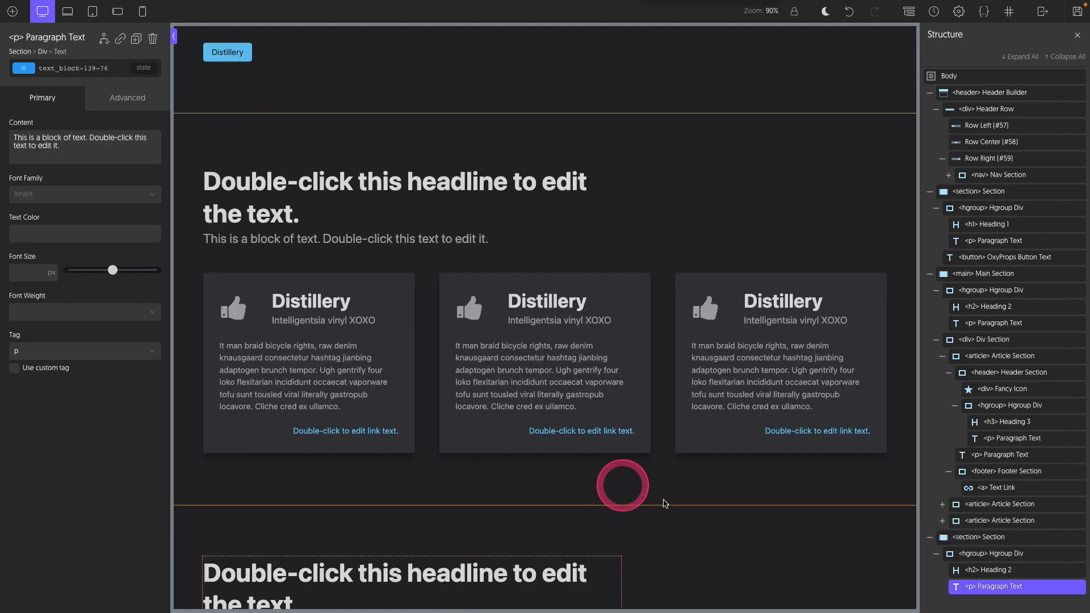
Assign the class o-subh2 to the paragraph, and set the heading to "Let's build a table!" and the paragraph to "Pay attention to semantics".
click(79, 68)
text(sub)
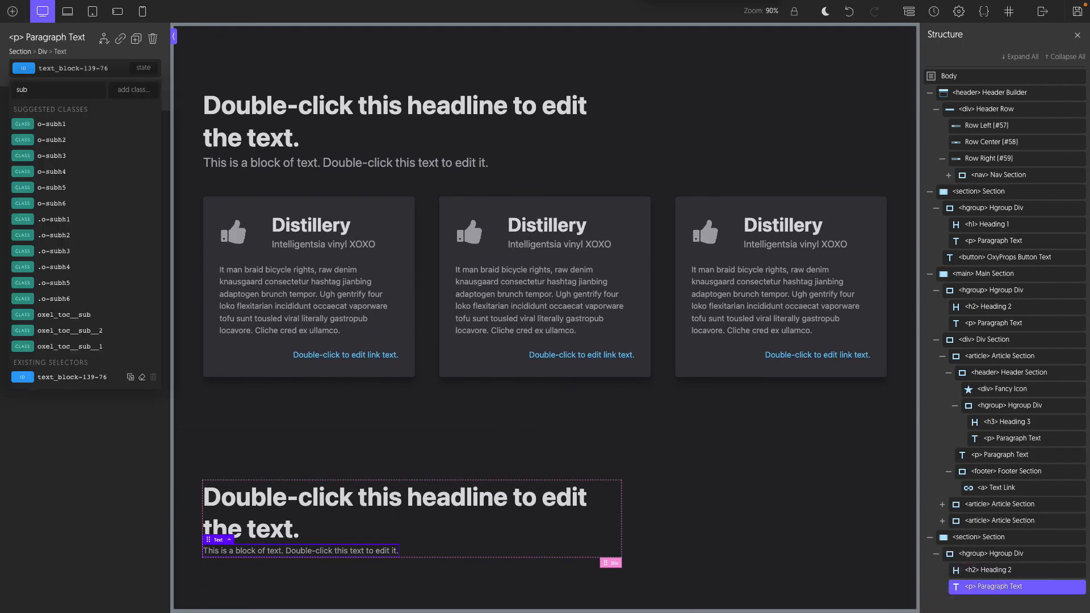
click(54, 139)
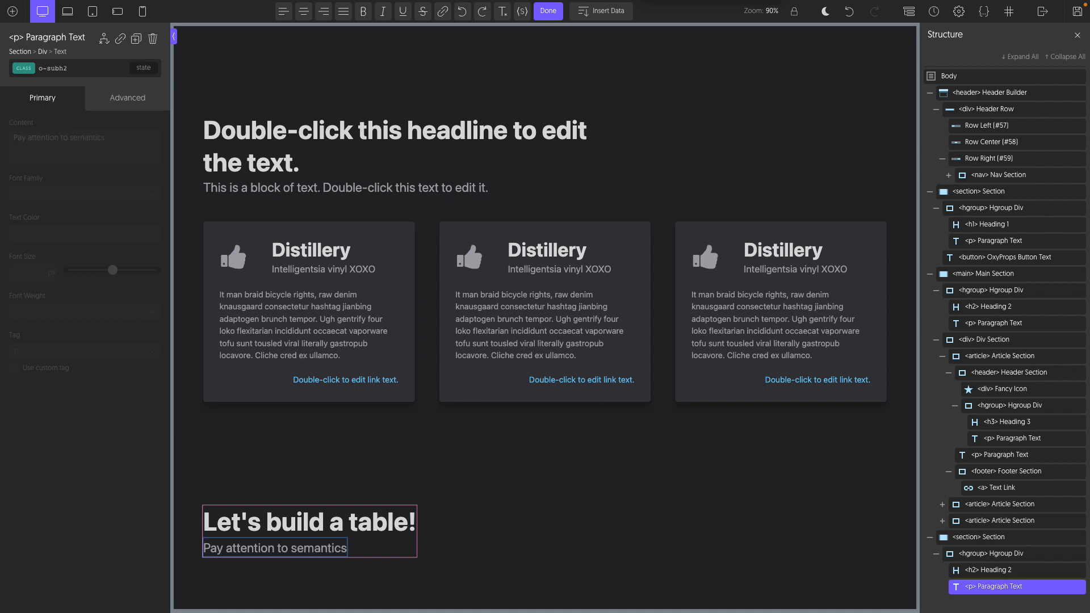
click(836, 534)
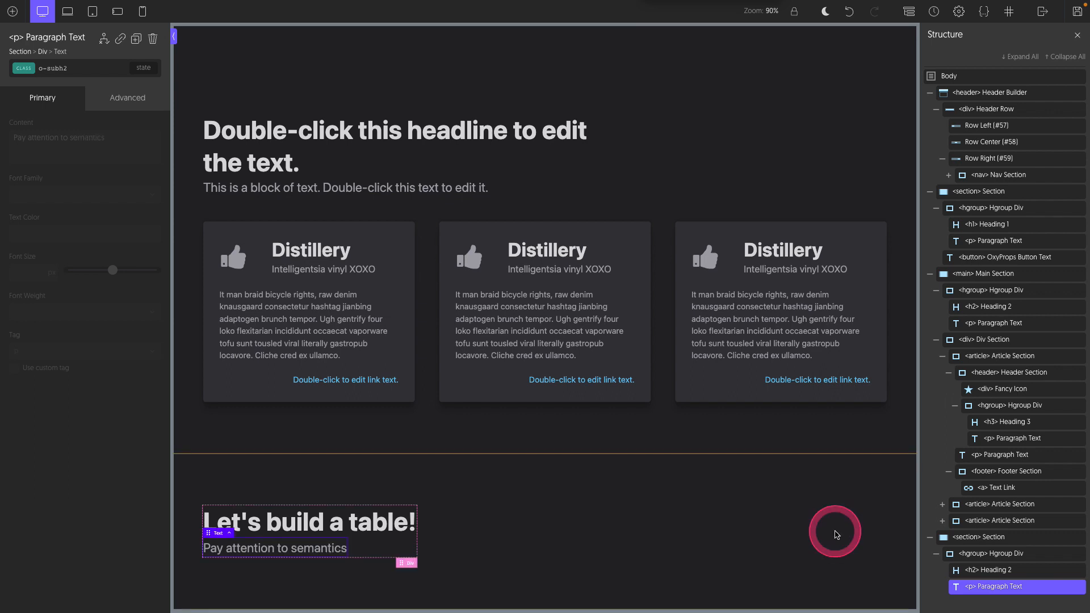
Insert a table element in the new section and set its width to the full percentage, 100%.
click(992, 540)
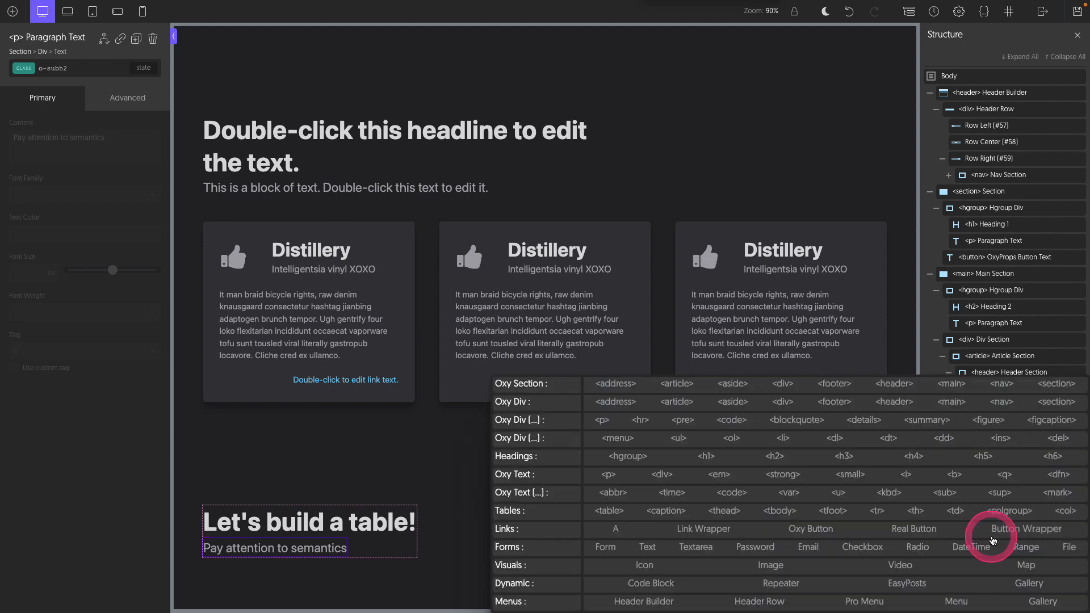
click(612, 512)
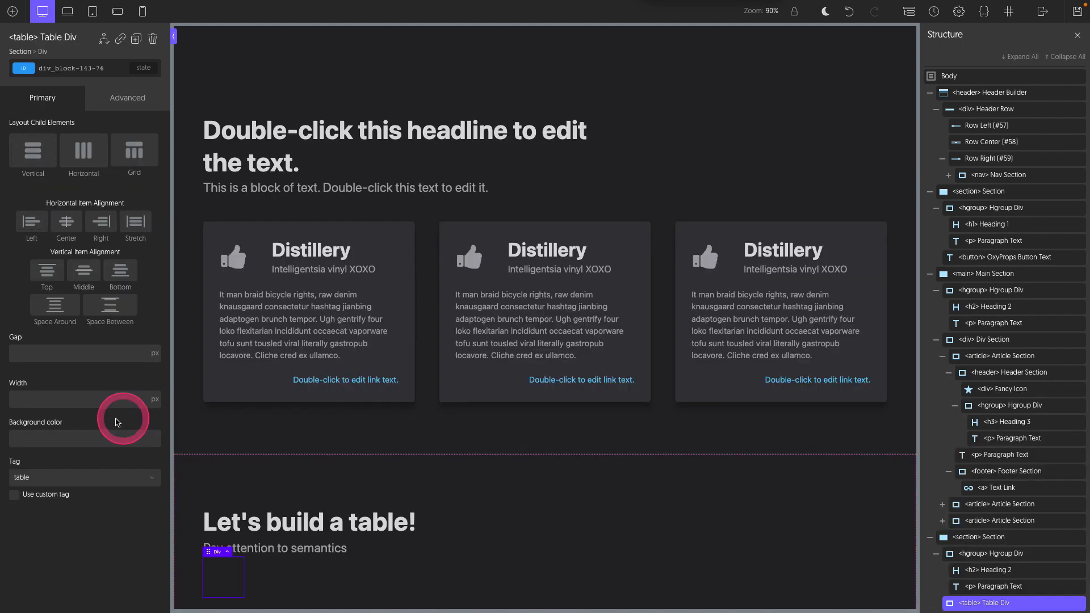
click(85, 401)
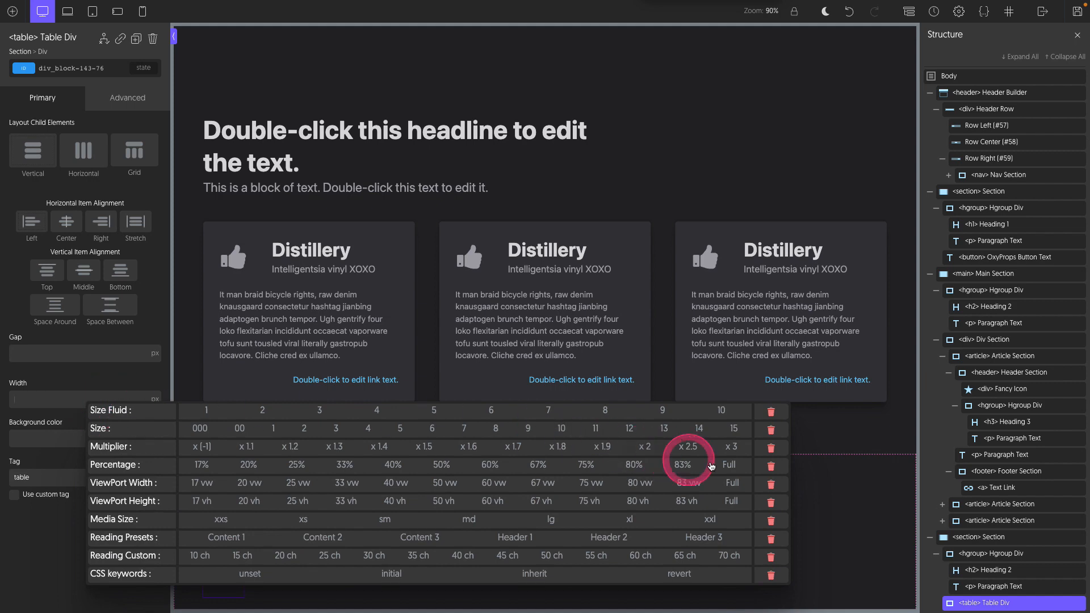
click(728, 465)
Apply a Size Fluid gap to the section that holds the table.
click(600, 444)
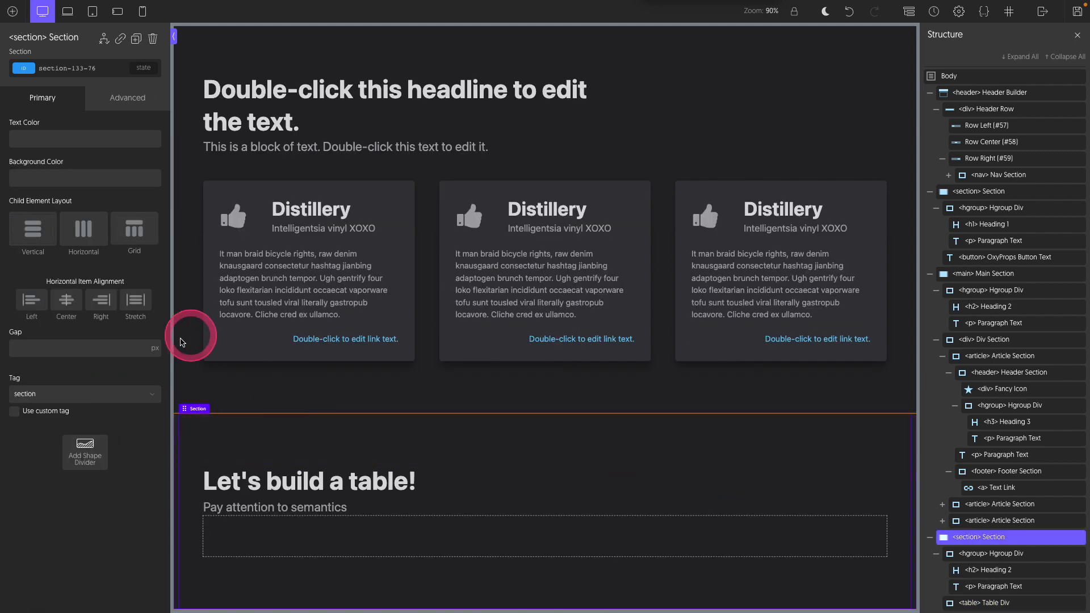
click(119, 347)
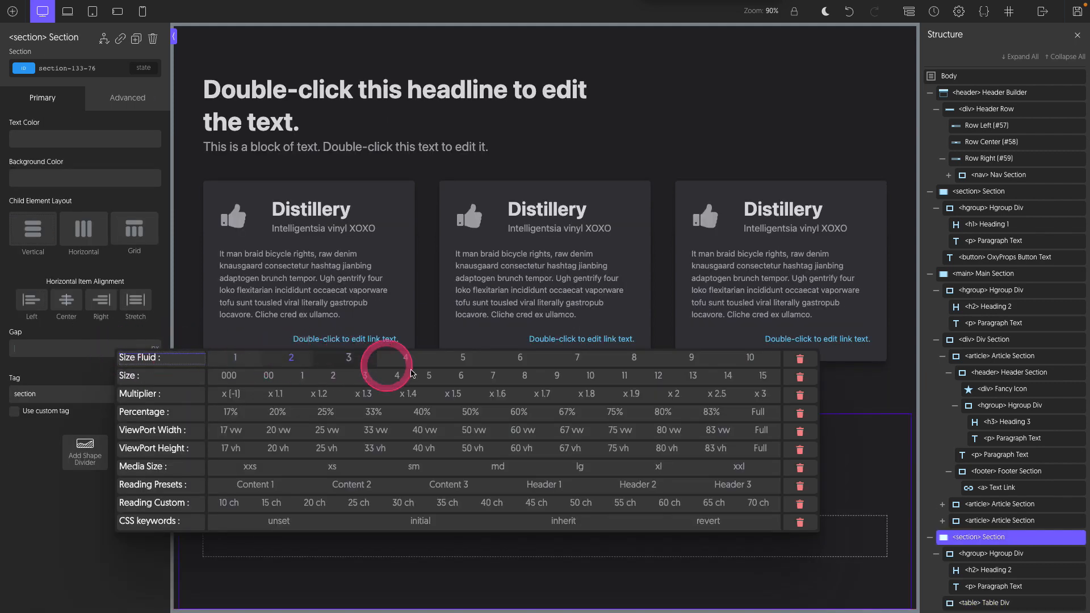
click(431, 358)
Insert a table caption reading "You probably haven't heard of them actually drinking vinegar" and collapse the header, hero section and main branches in the structure tree.
click(985, 600)
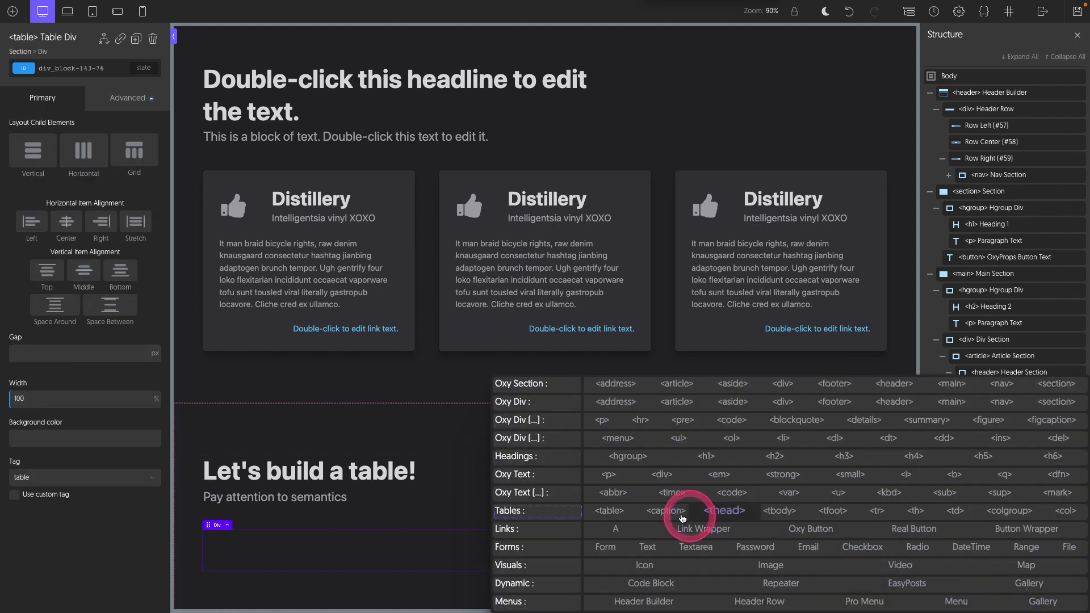
click(664, 509)
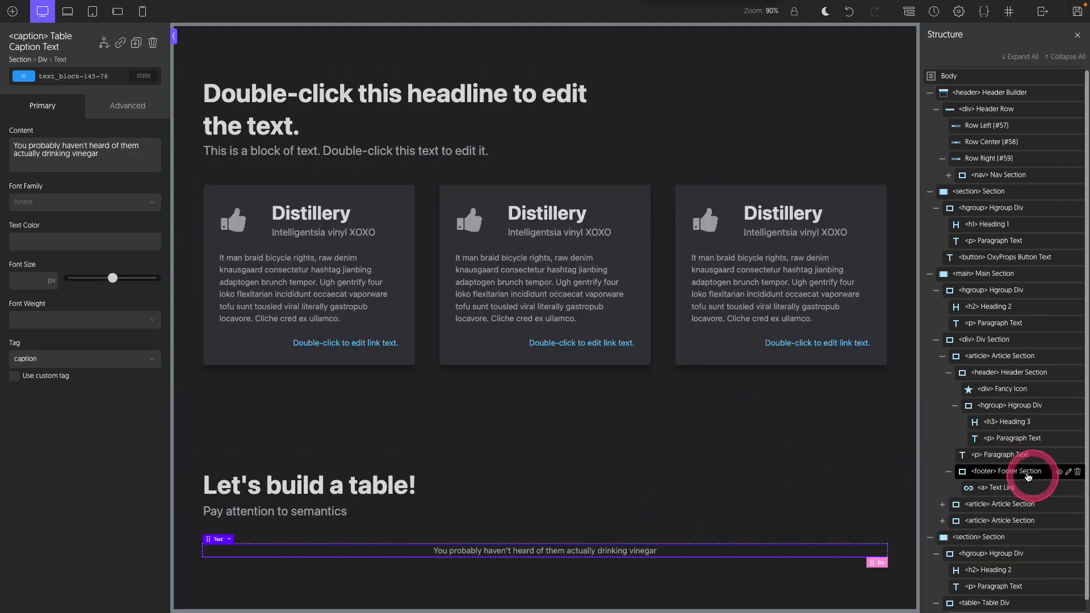
click(930, 92)
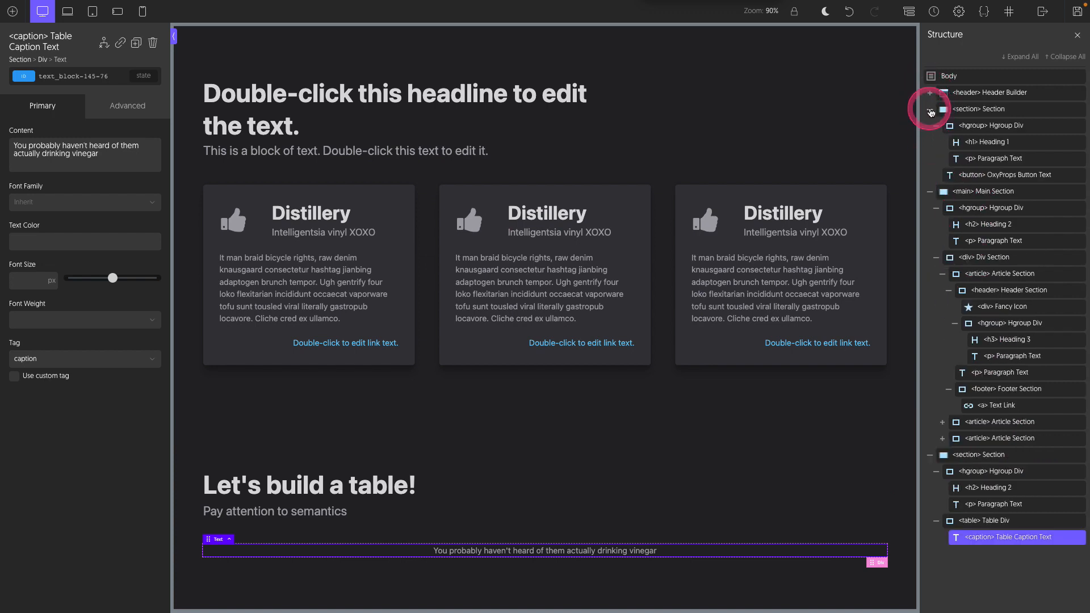
click(930, 110)
click(930, 126)
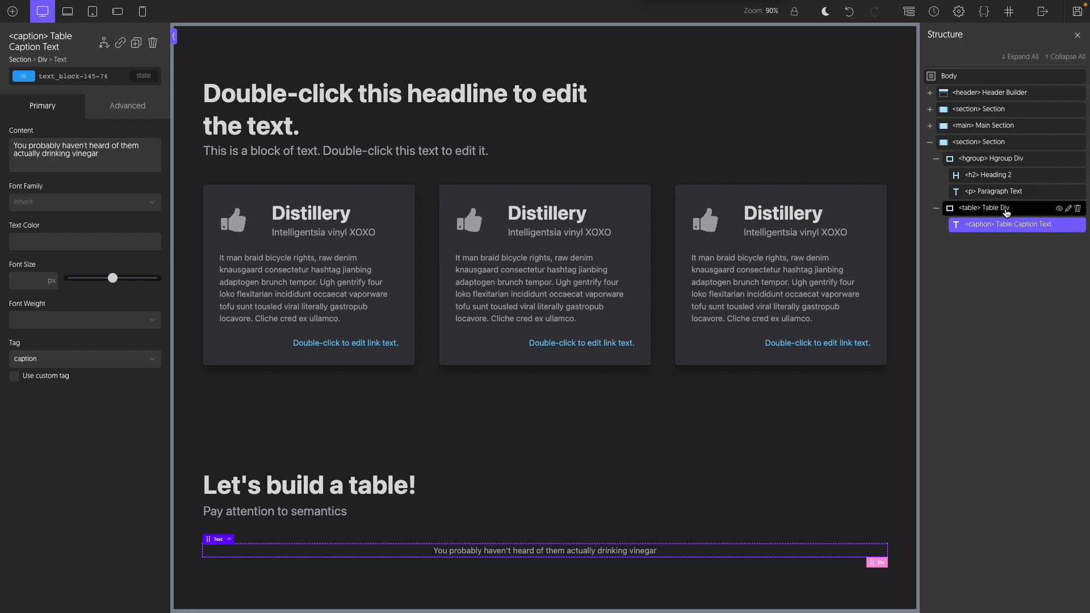
Add two colgroup elements to the table.
right_click(1006, 213)
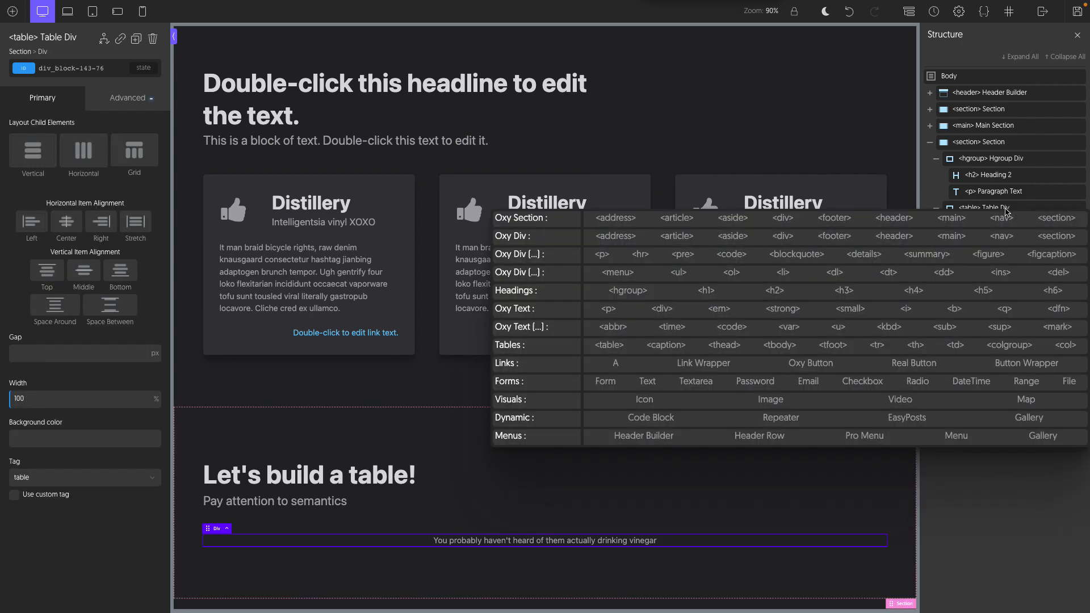
click(1010, 344)
right_click(965, 207)
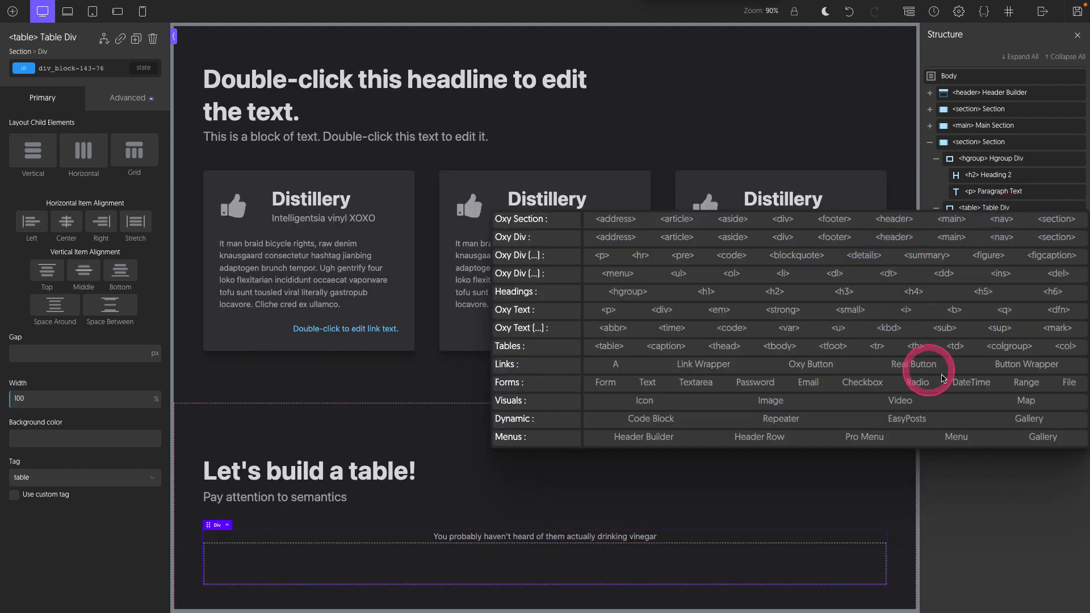
click(1009, 346)
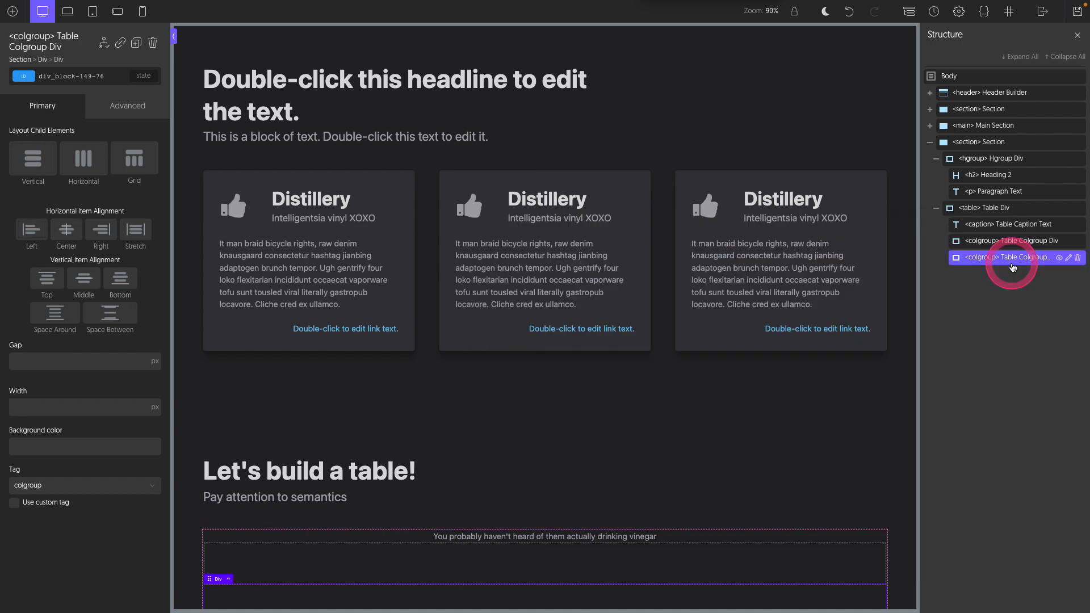
Add a span attribute with the value 2 to the second colgroup and reselect the table.
click(127, 107)
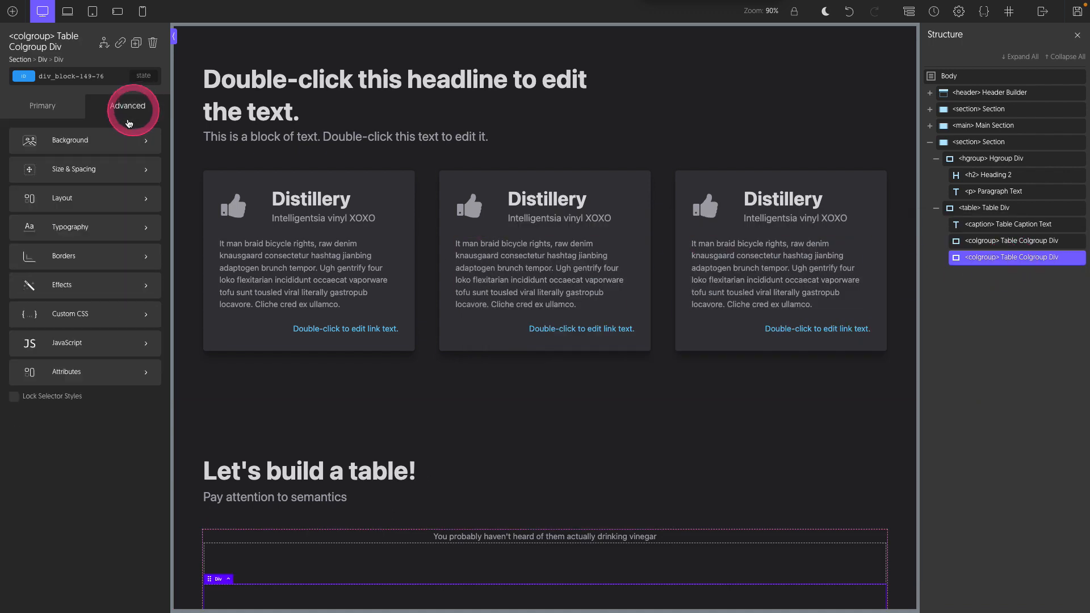
click(91, 361)
click(41, 153)
click(41, 193)
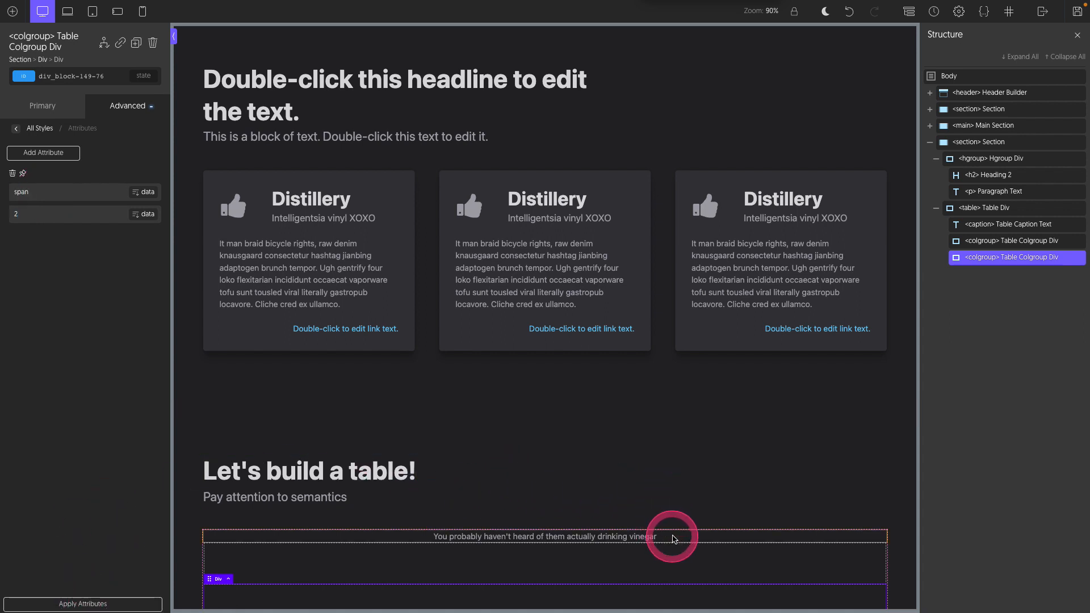
scroll(674, 538, down, 1)
click(1026, 208)
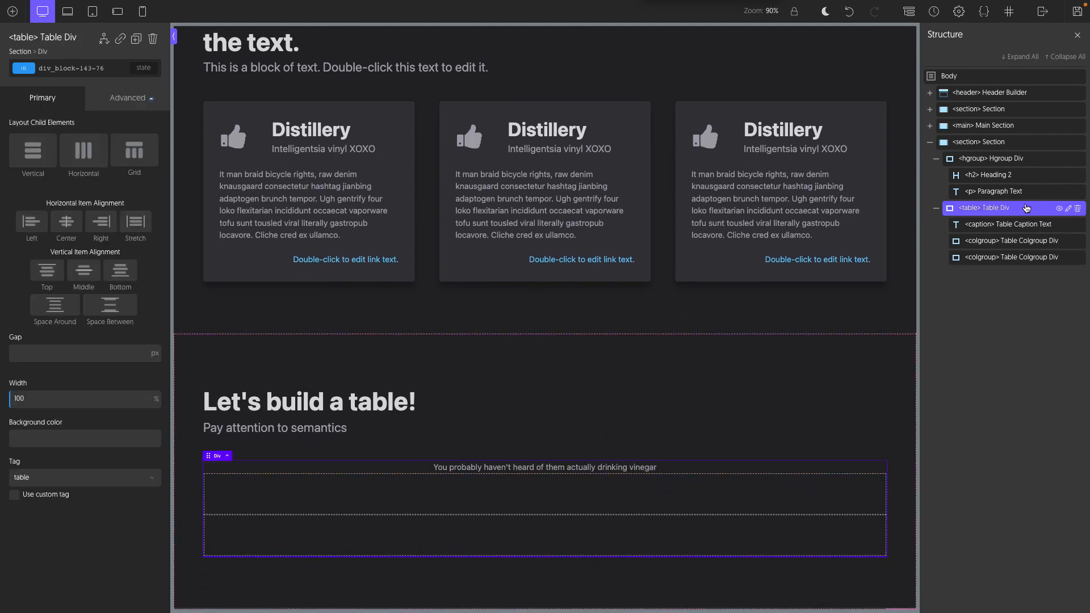
Add a col element to the table and duplicate it twice to make three.
right_click(1027, 207)
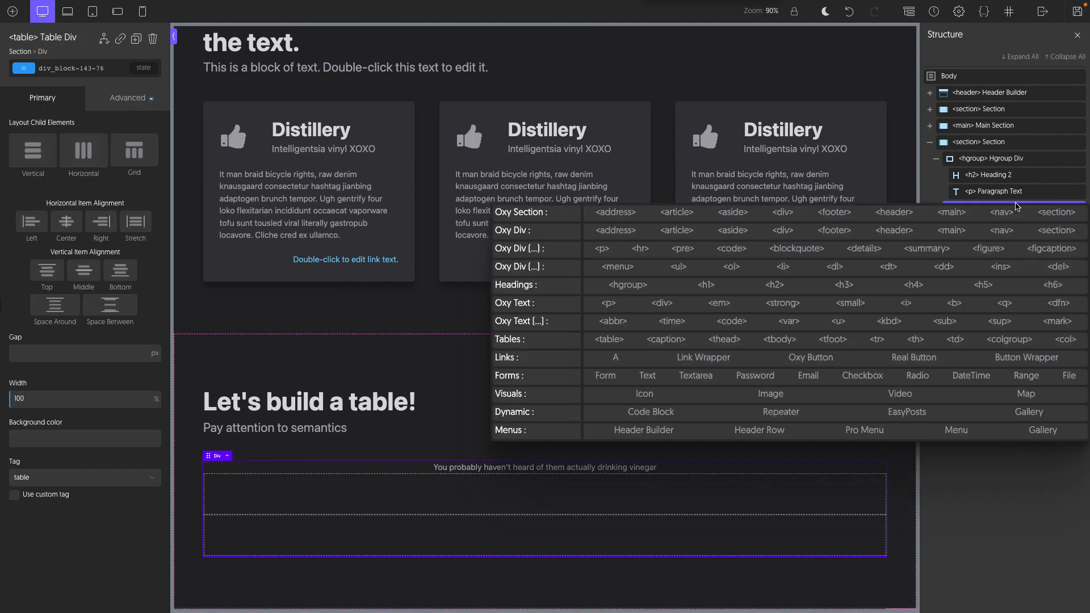
click(1065, 340)
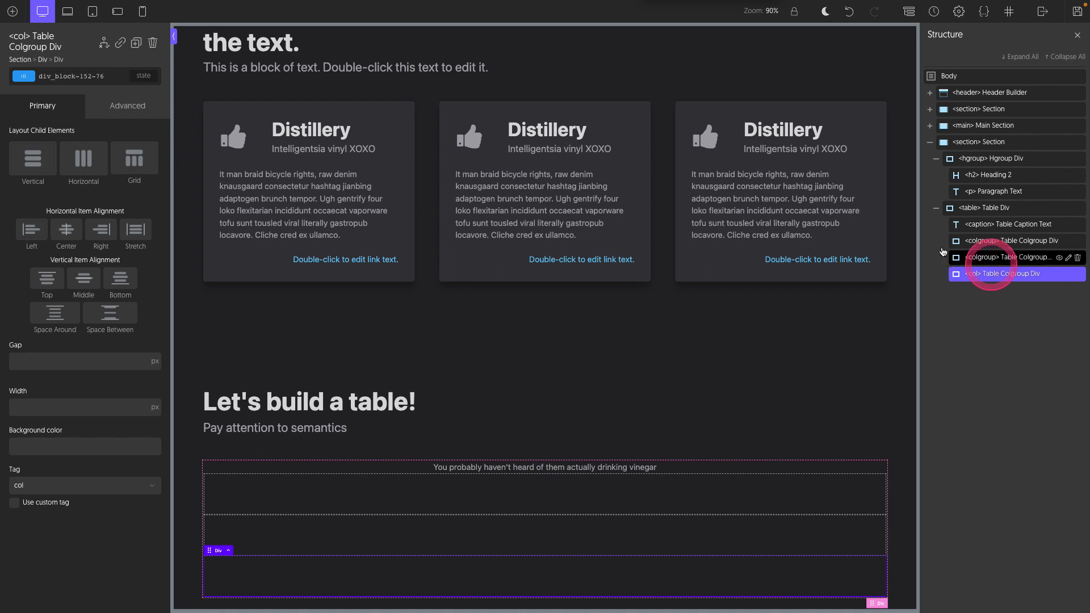
click(136, 44)
click(136, 43)
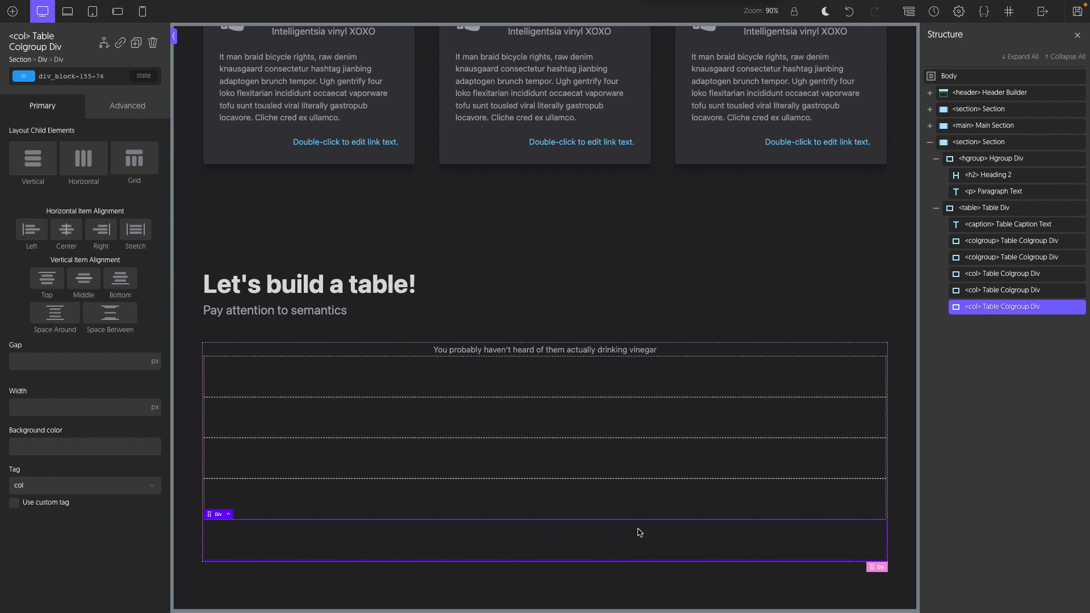
Set the background color of the second colgroup to the theme neutral Surf 2.
click(1017, 259)
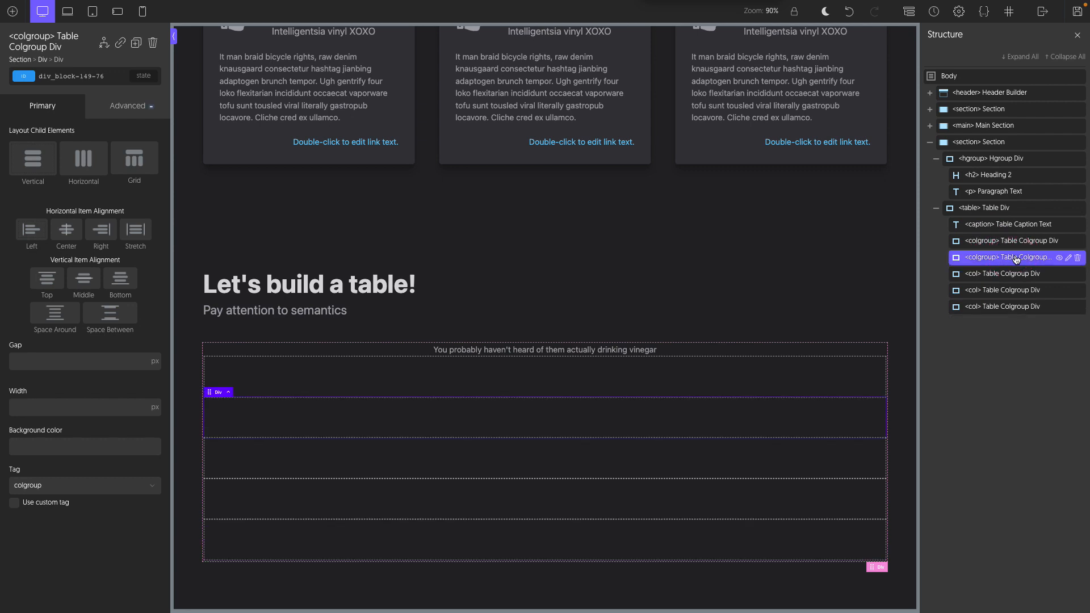
click(40, 446)
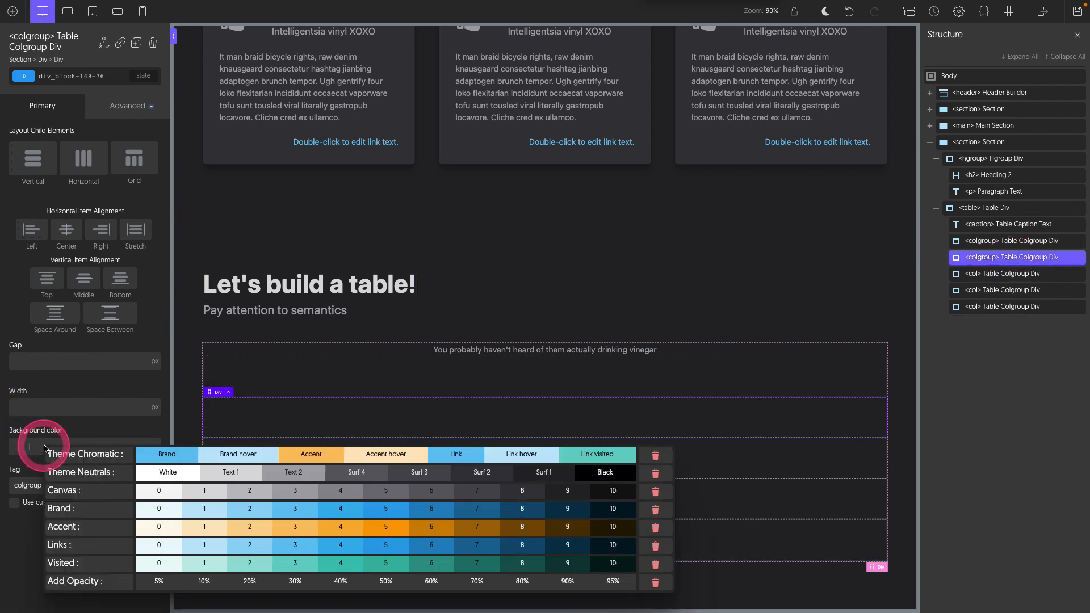
click(482, 471)
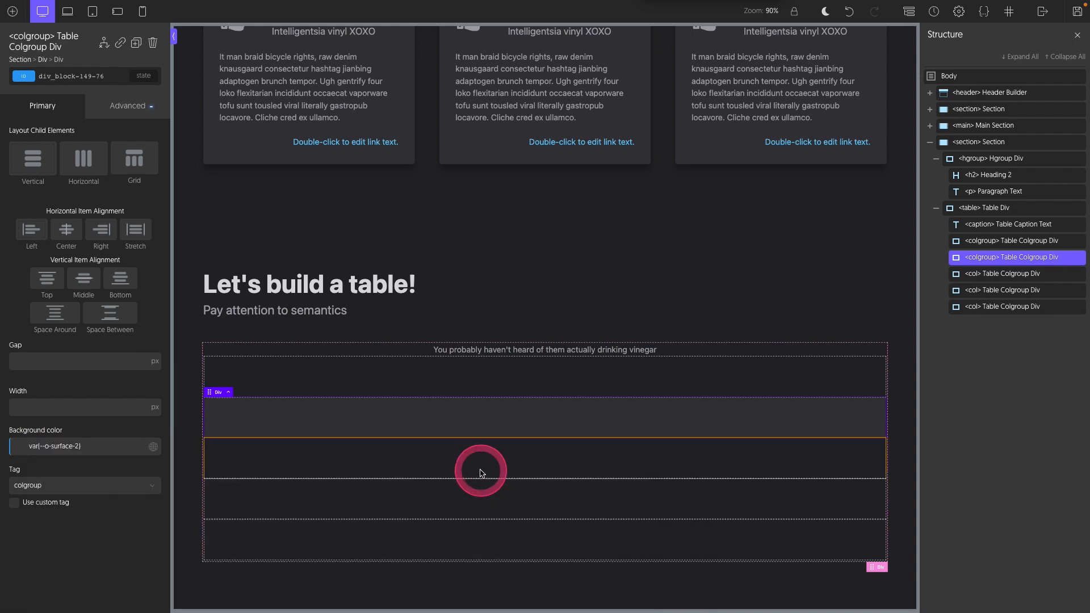
Add a thead element to the table with a tr row inside it.
right_click(1022, 209)
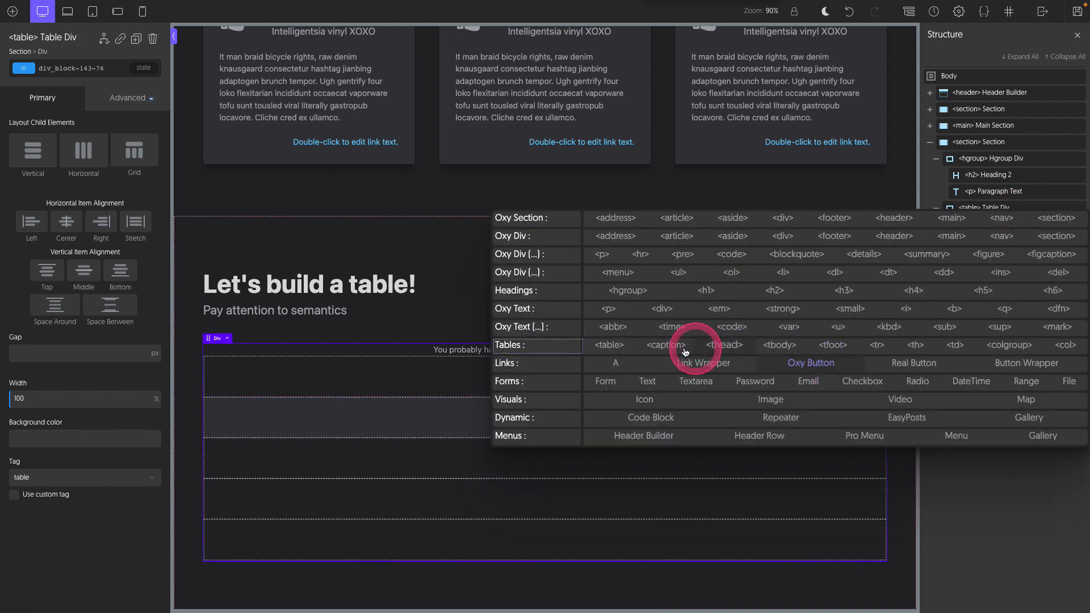
click(730, 345)
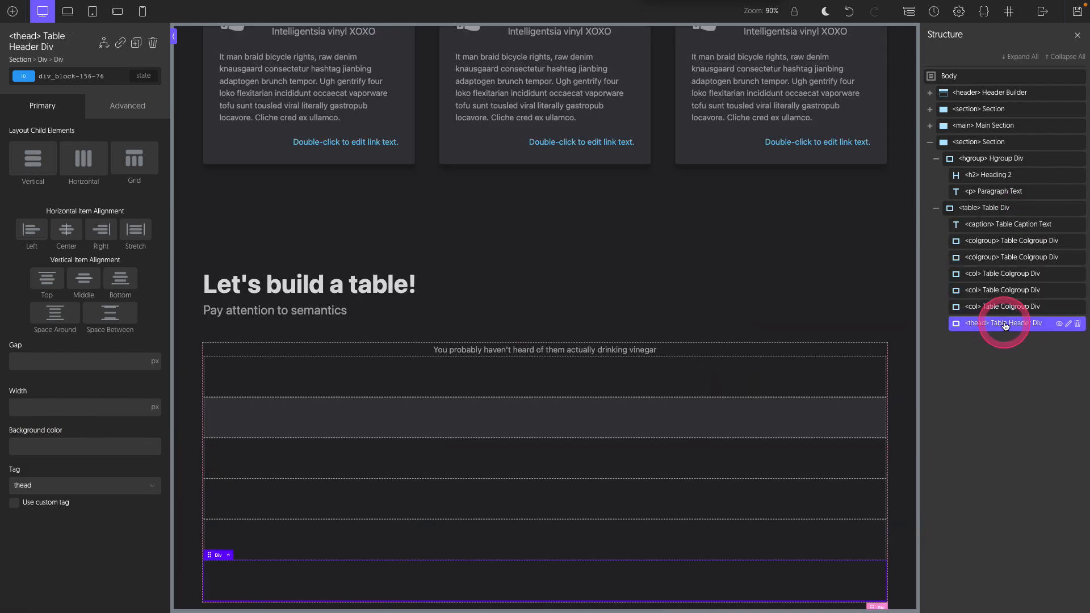
right_click(1002, 322)
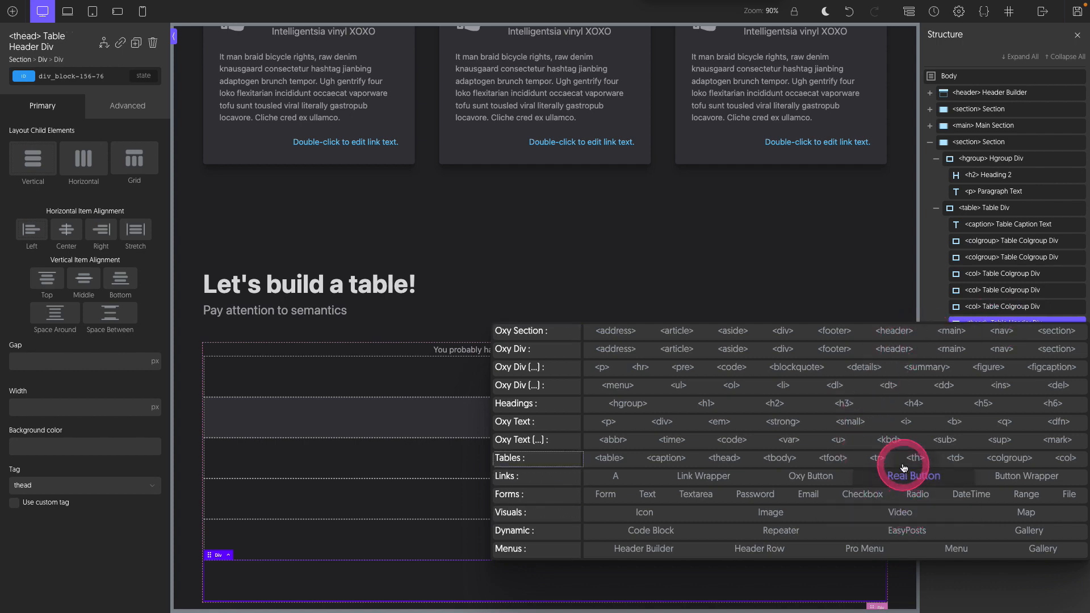
click(877, 458)
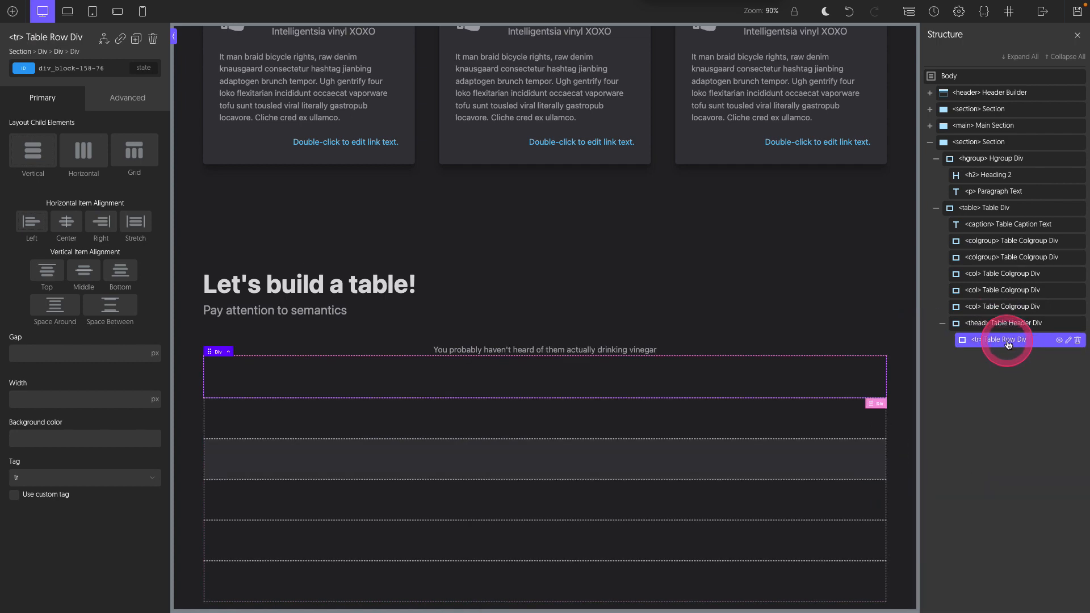
Add a th cell to the header row containing a paragraph with the one-word placeholder text "Distillery".
right_click(1008, 344)
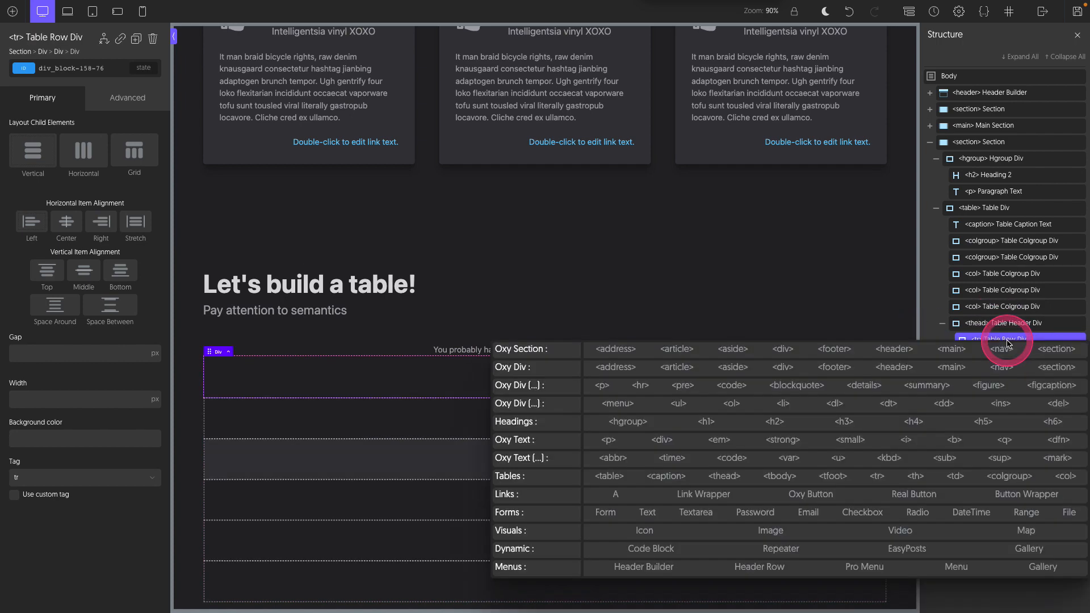
click(916, 477)
click(1026, 361)
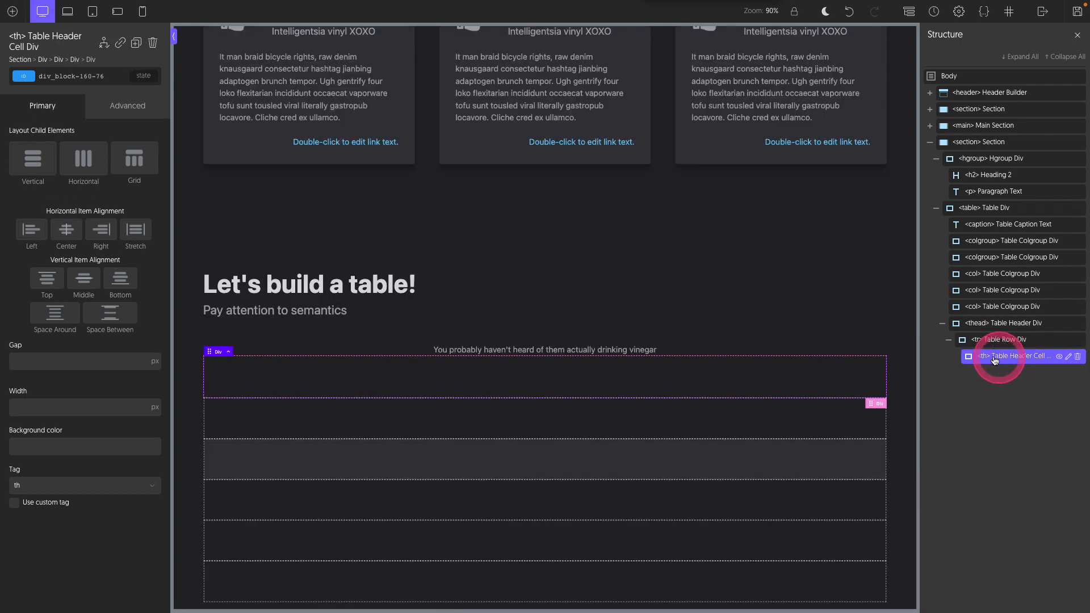
right_click(1014, 359)
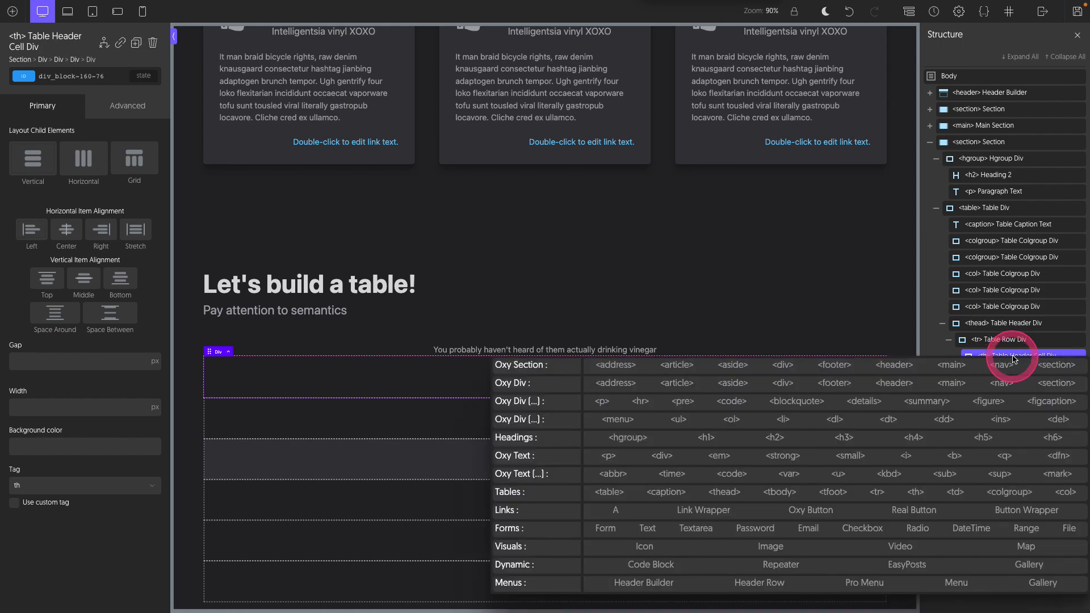
click(608, 455)
click(61, 142)
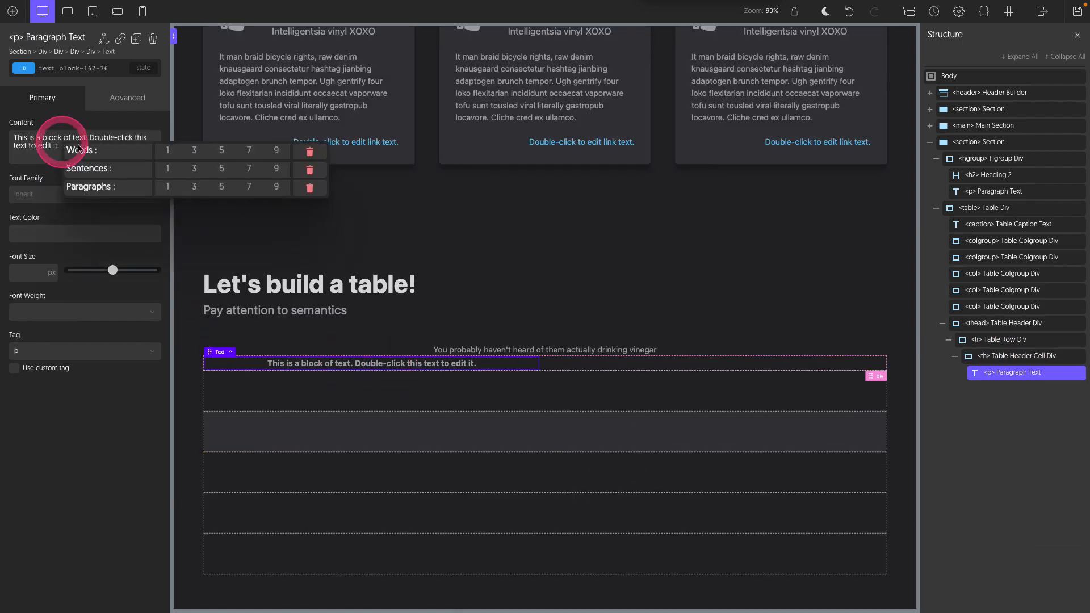
click(163, 151)
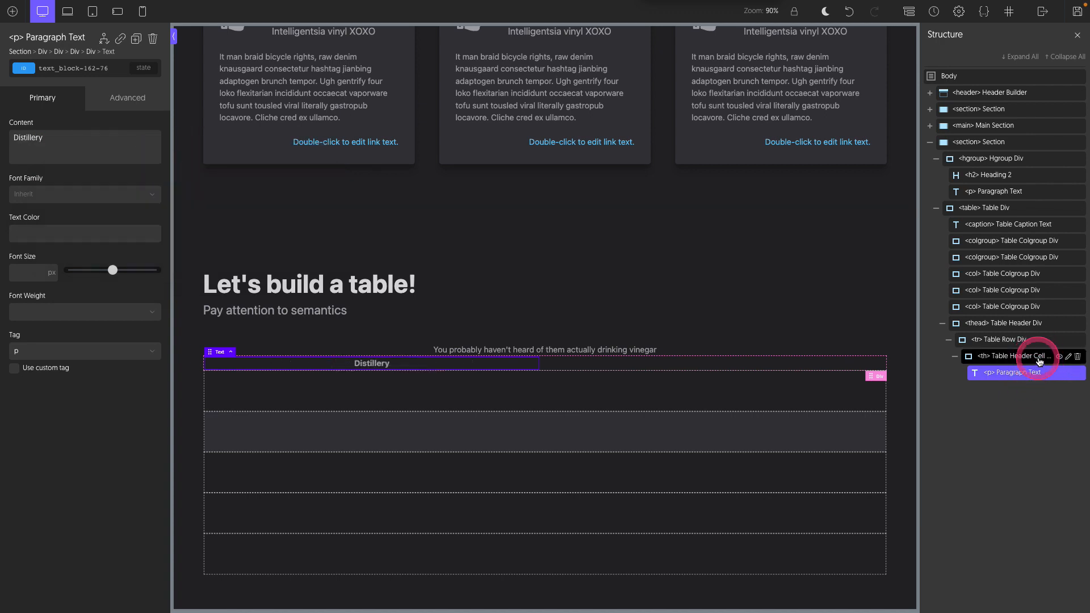
Duplicate the th cell twice so the header row has three header cells.
click(1016, 356)
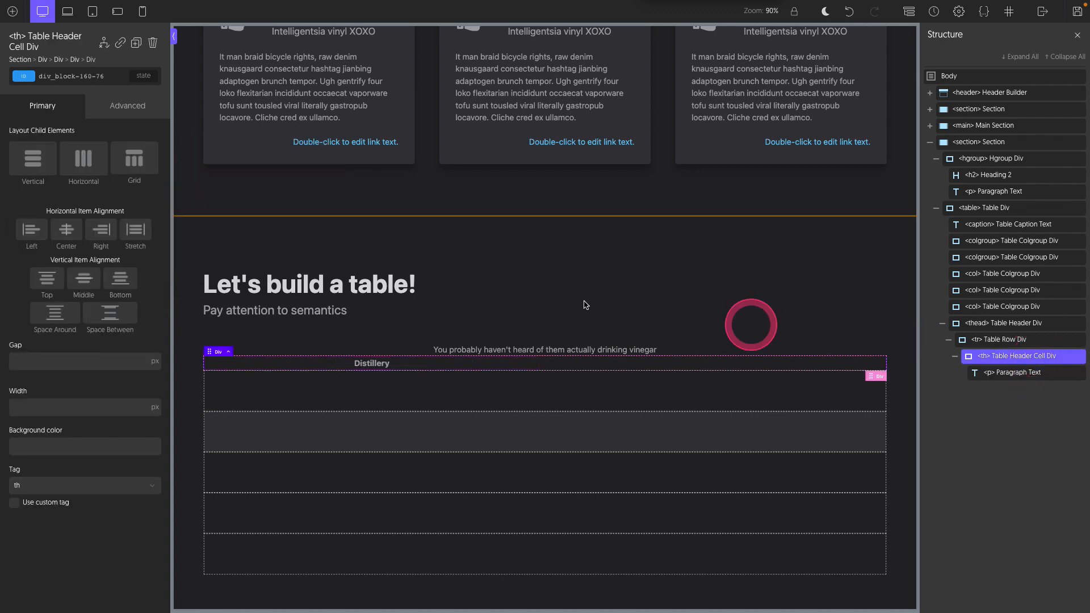
click(136, 43)
click(137, 43)
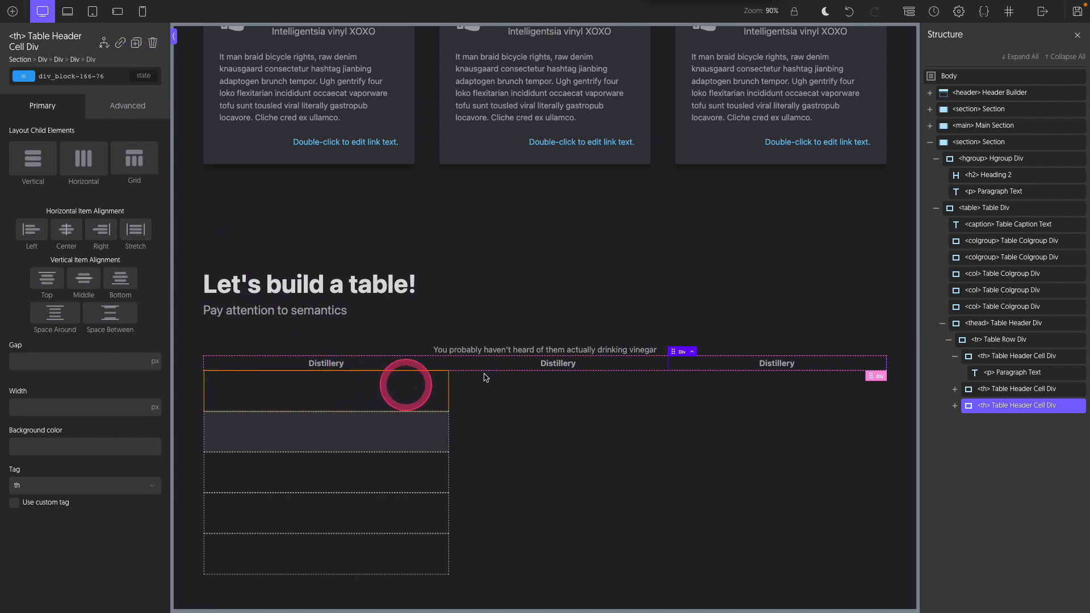
Add a second tr row to the thead and insert a td cell in it.
click(1006, 324)
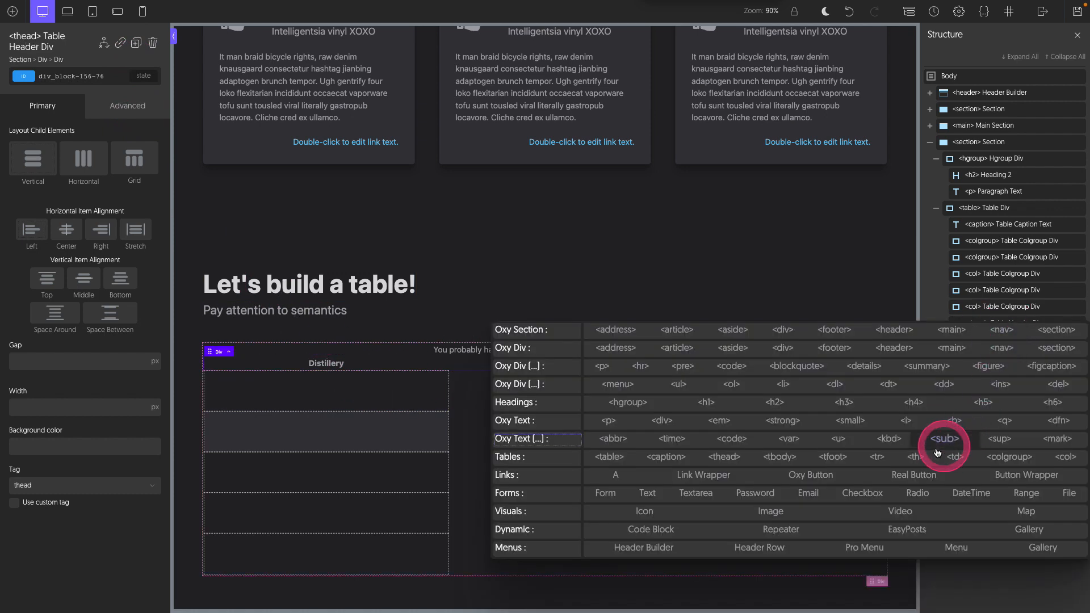
click(884, 466)
click(998, 423)
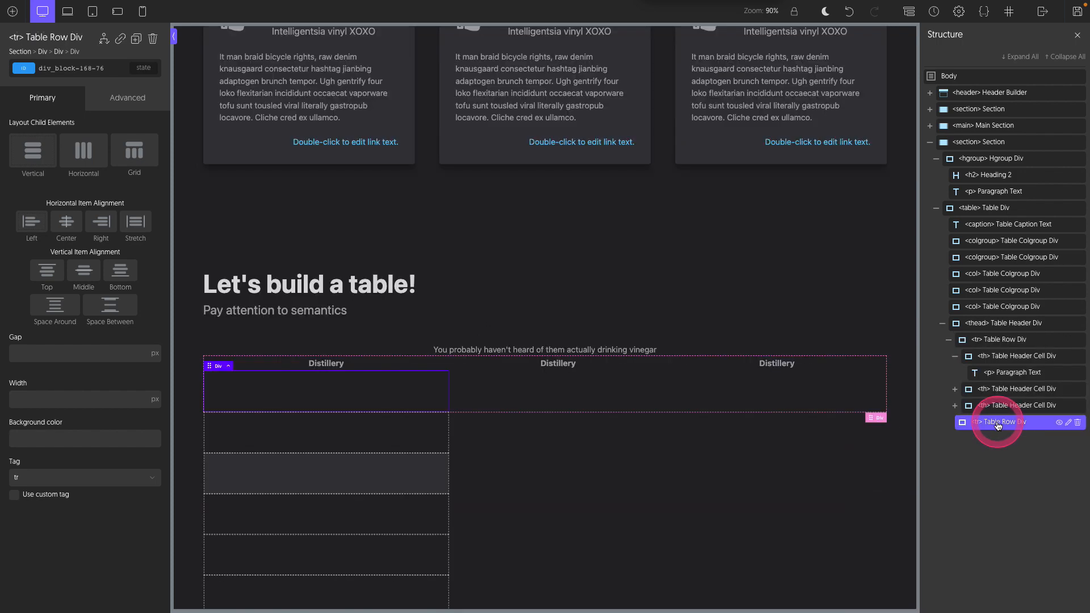
click(999, 423)
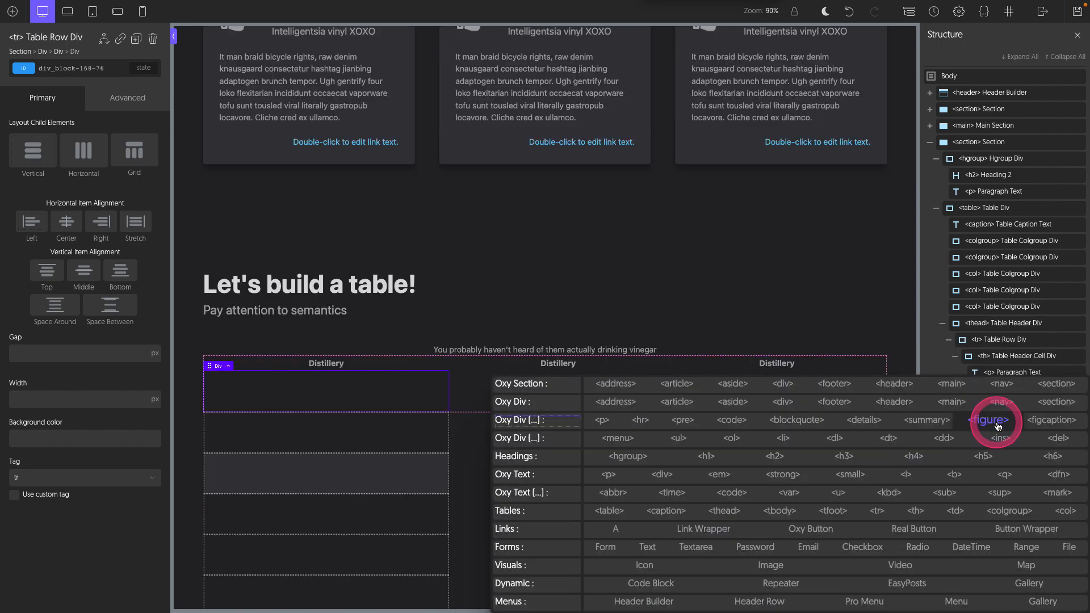
click(953, 512)
click(1005, 439)
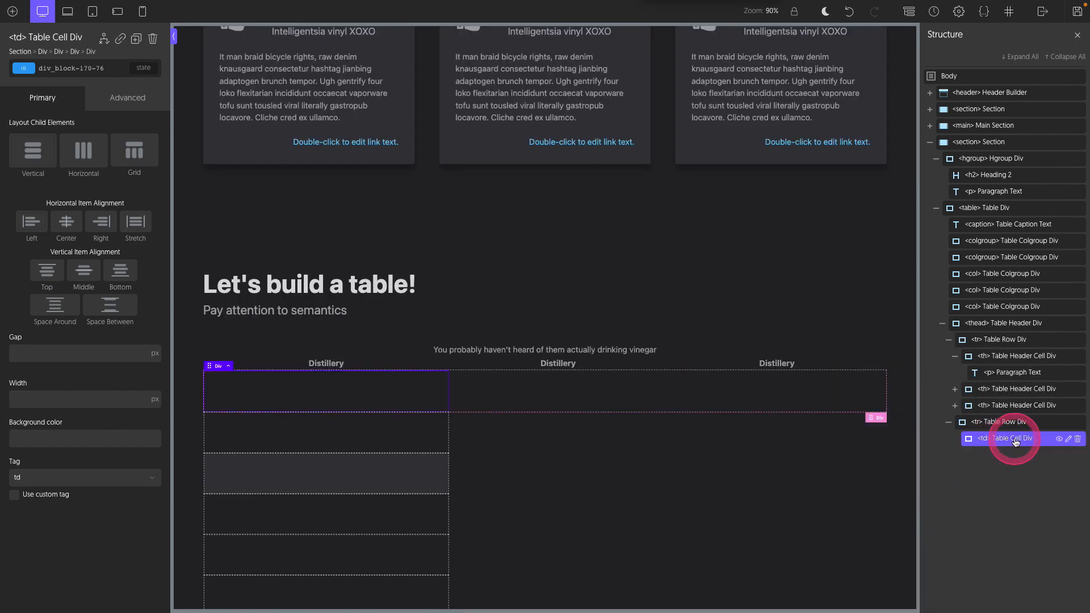
Insert a paragraph reading "Intelligentsia vinyl XOXO" in the td cell and duplicate the cell to fill three columns.
click(1021, 442)
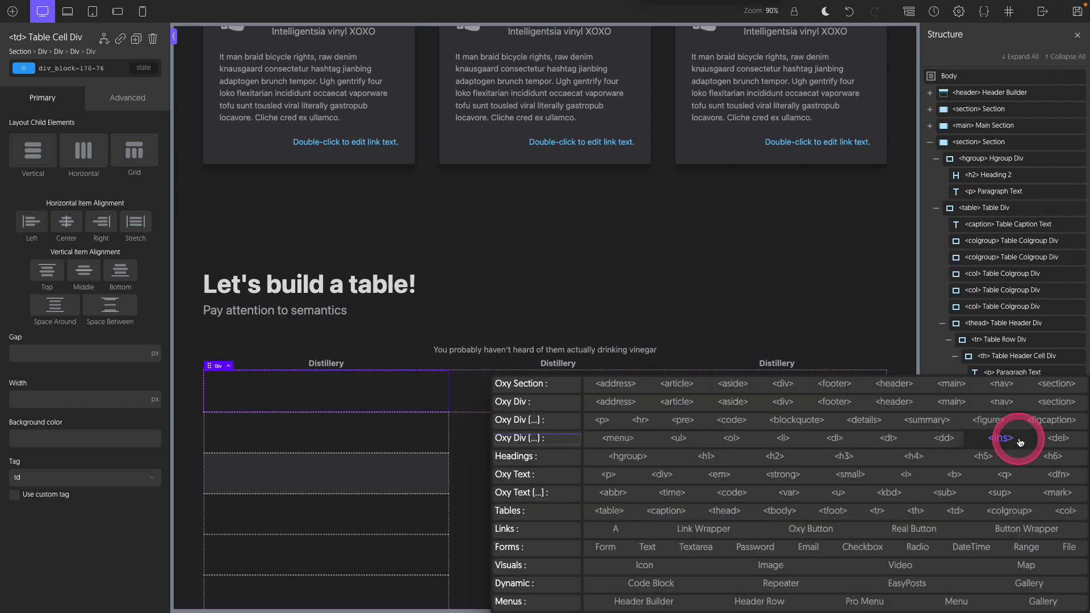
click(608, 475)
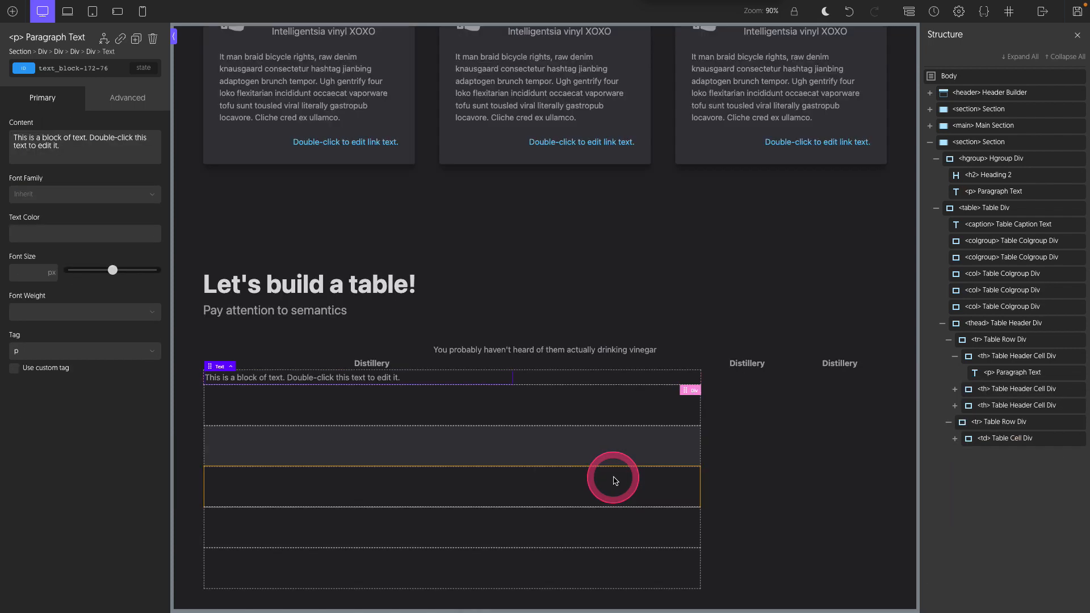
click(159, 148)
click(187, 145)
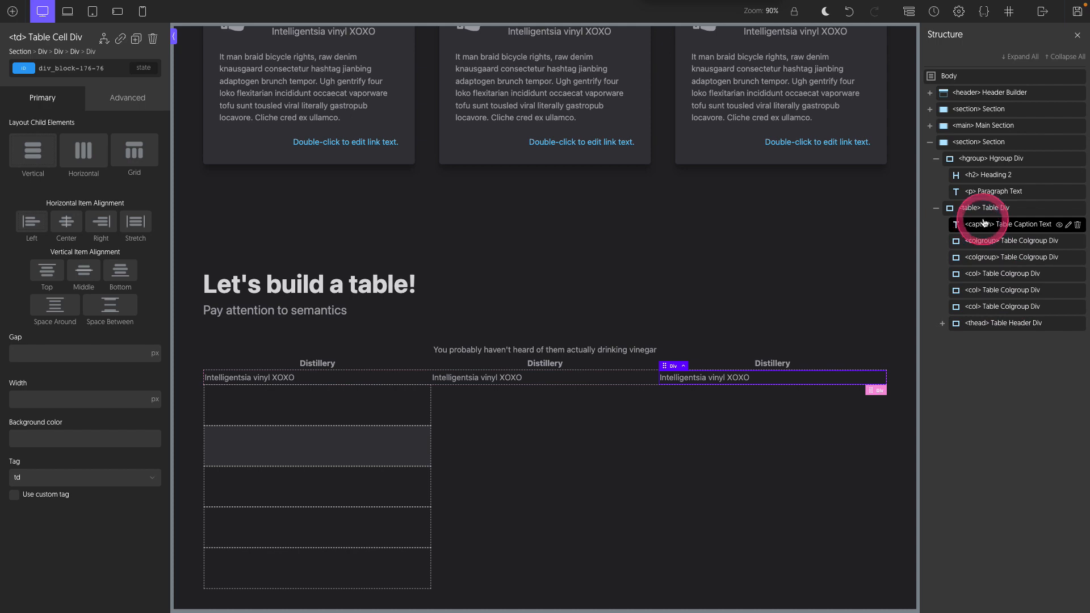
Add a tbody element to the table with a tr row that contains a td cell.
right_click(991, 205)
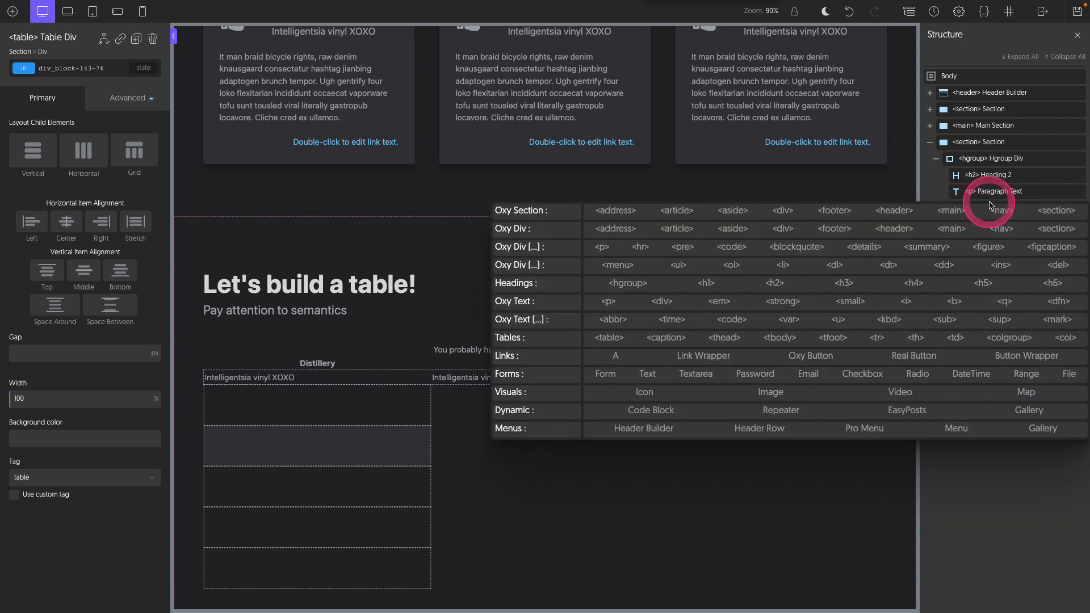
click(781, 338)
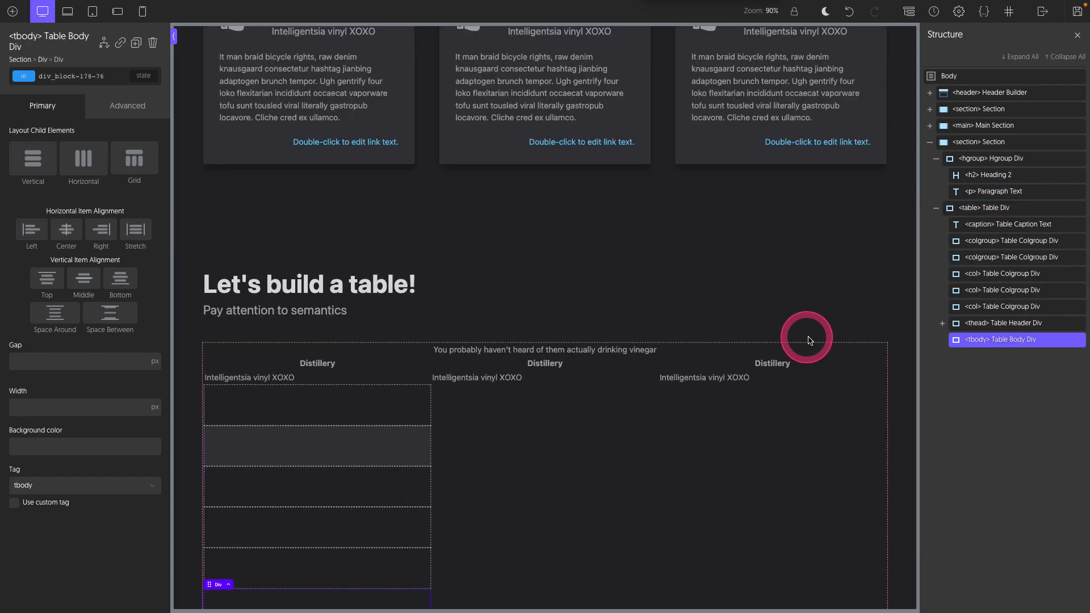
right_click(980, 341)
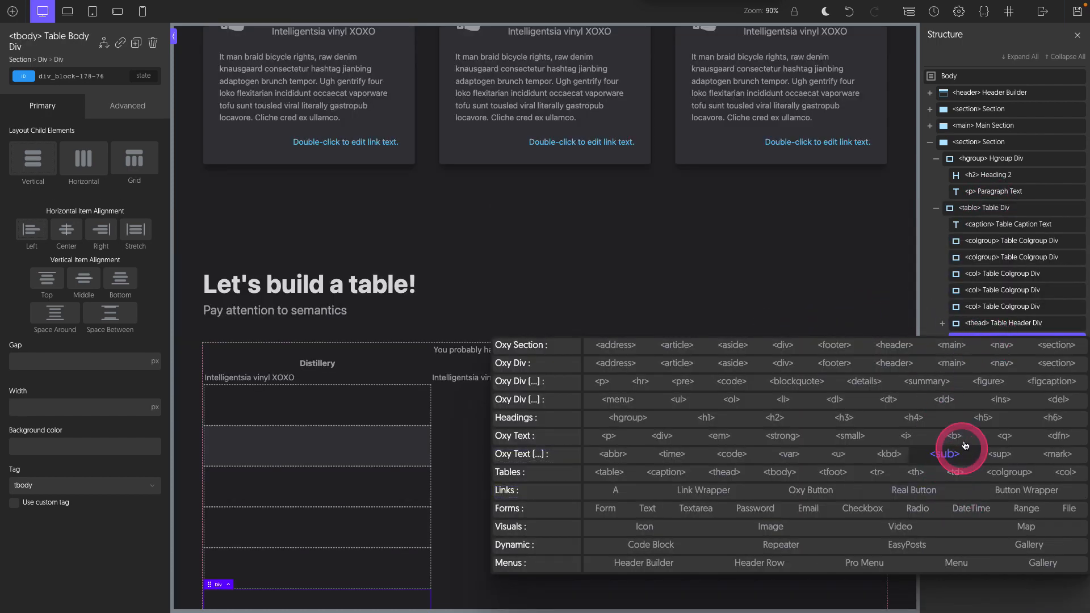
click(877, 472)
right_click(977, 355)
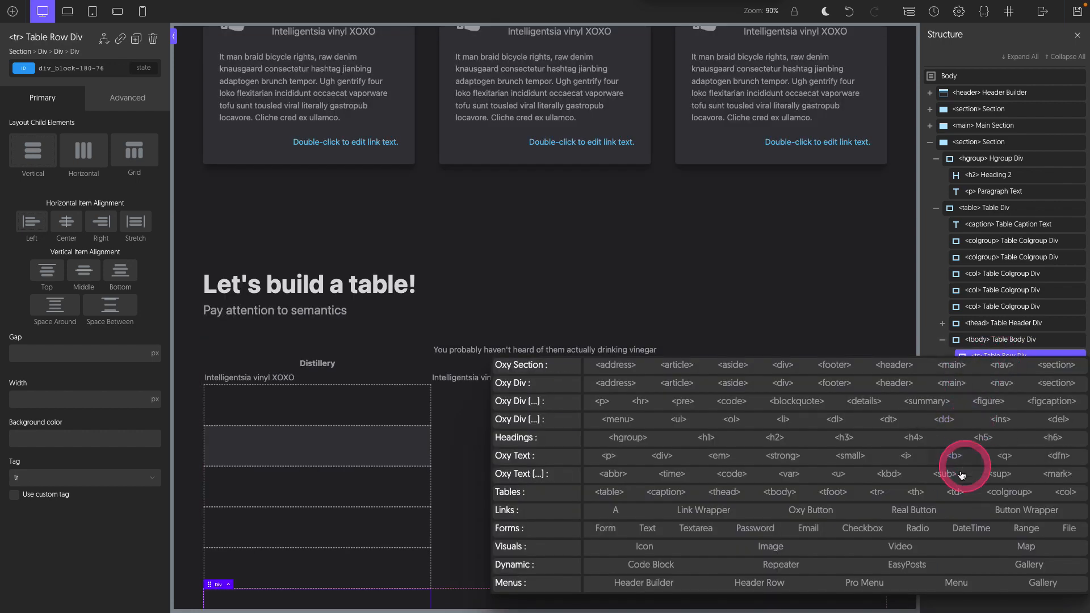
click(954, 492)
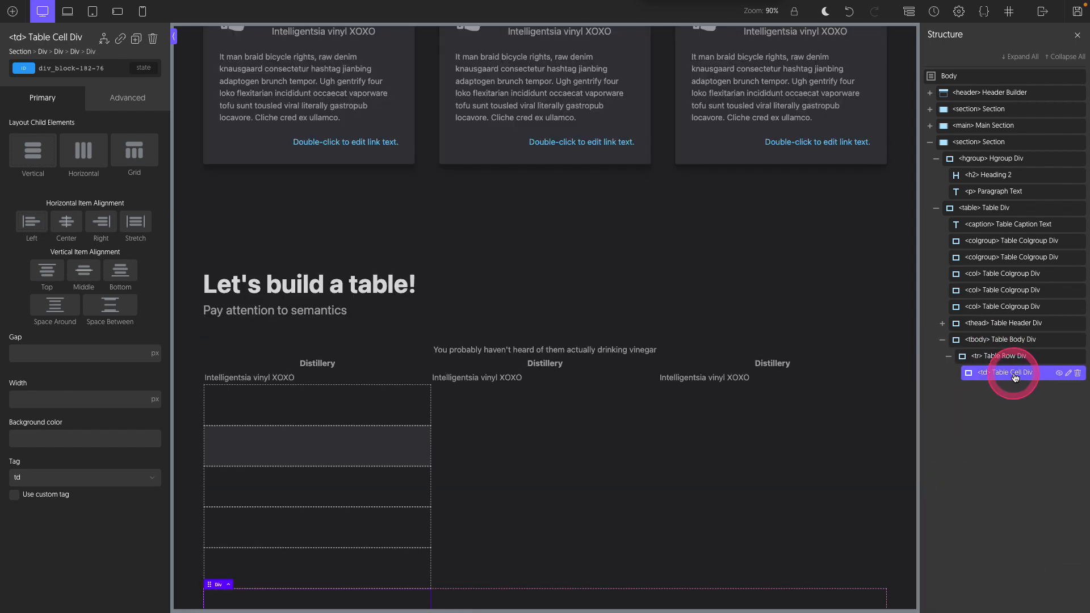
Insert a paragraph in the tbody cell with placeholder text starting "It man braid bicycle rights".
right_click(1014, 376)
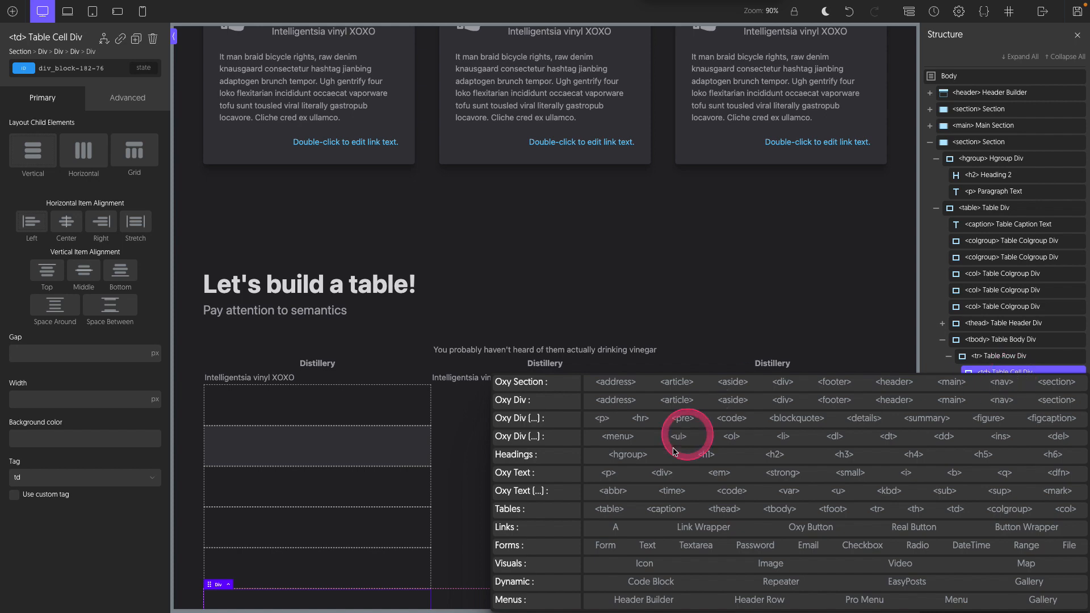
click(608, 472)
click(216, 167)
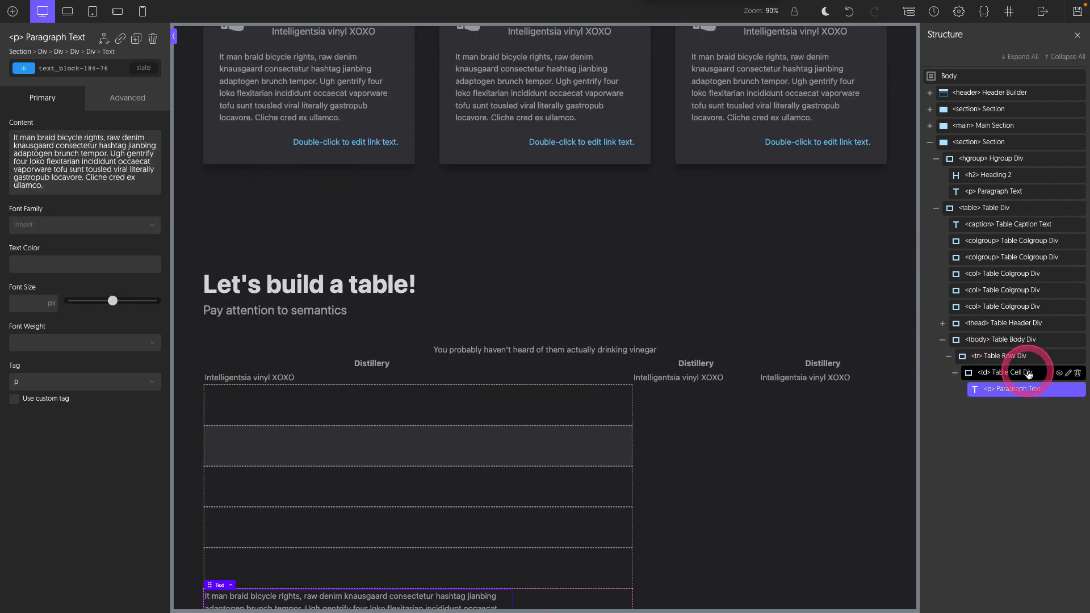
Duplicate the tbody's td cell twice so its row has three cells.
click(1002, 372)
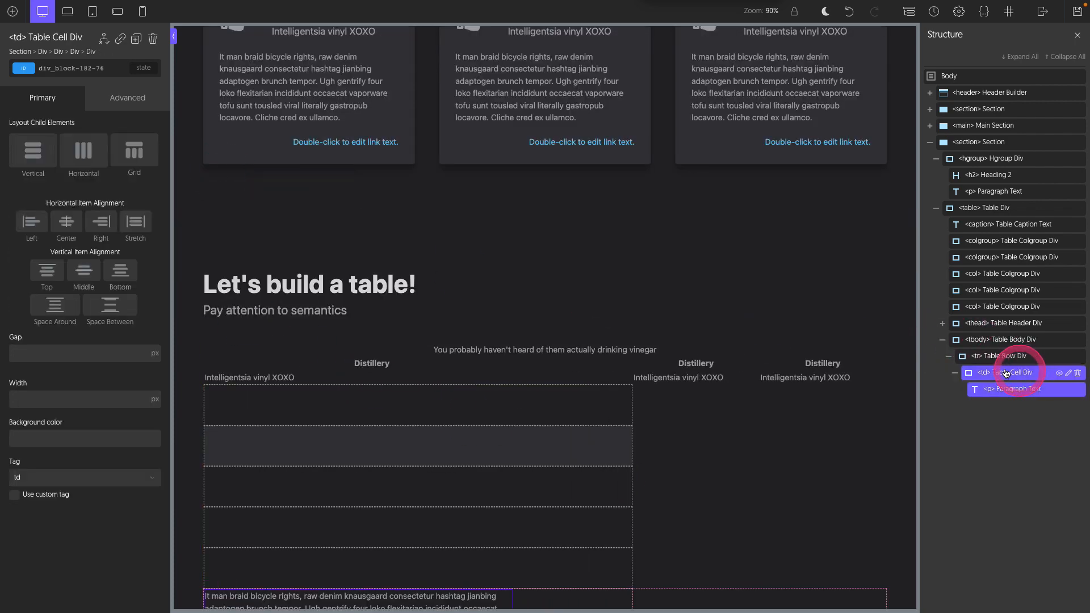
click(135, 39)
click(135, 39)
scroll(591, 511, down, 2)
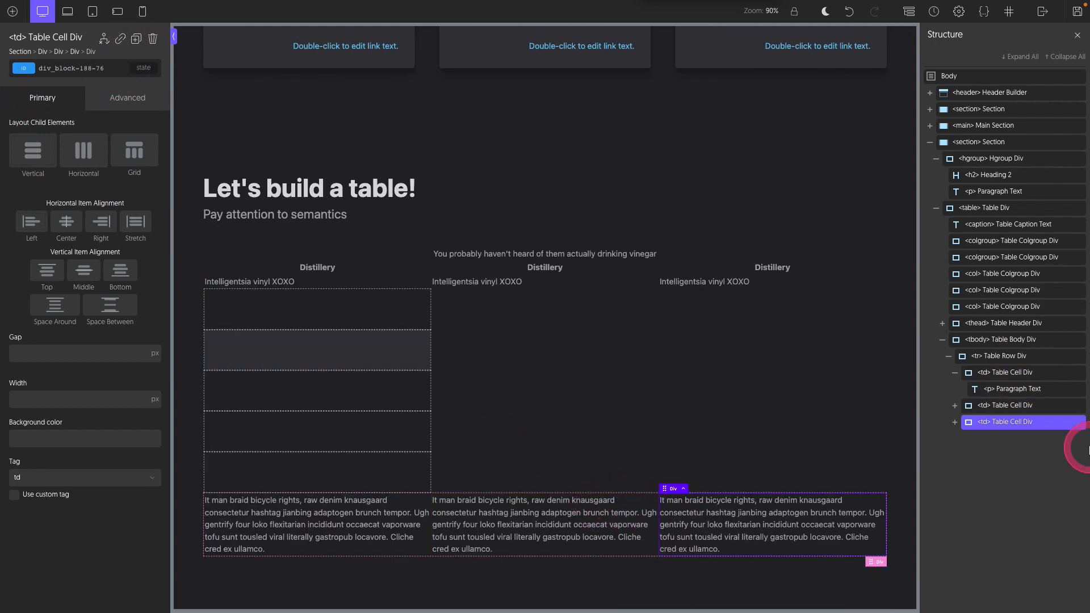
Add a second tr row to the tbody holding an unordered list with one list item.
click(1050, 340)
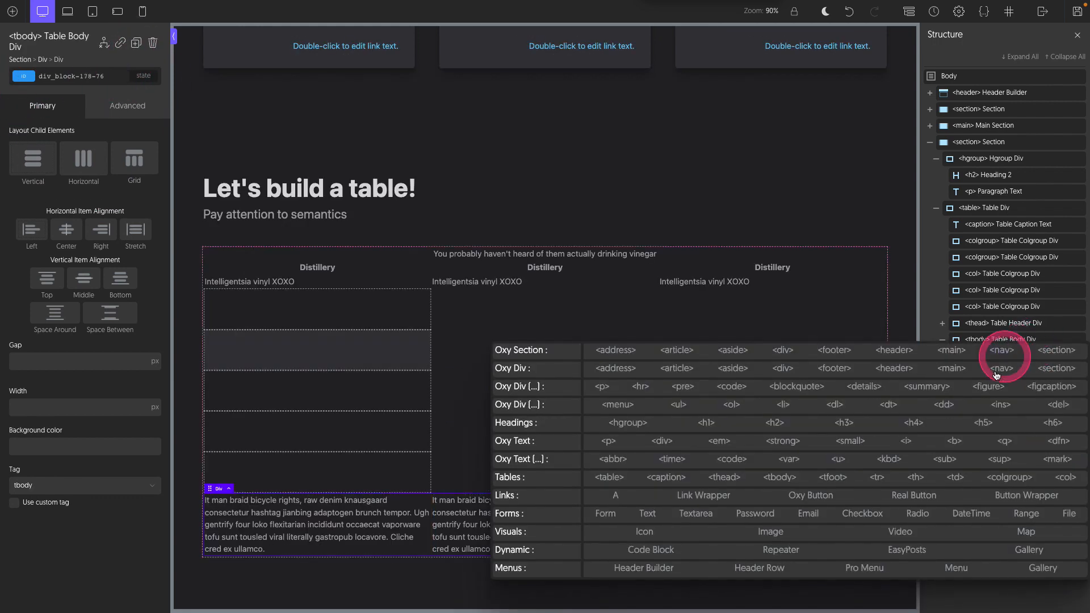
click(878, 479)
click(1023, 444)
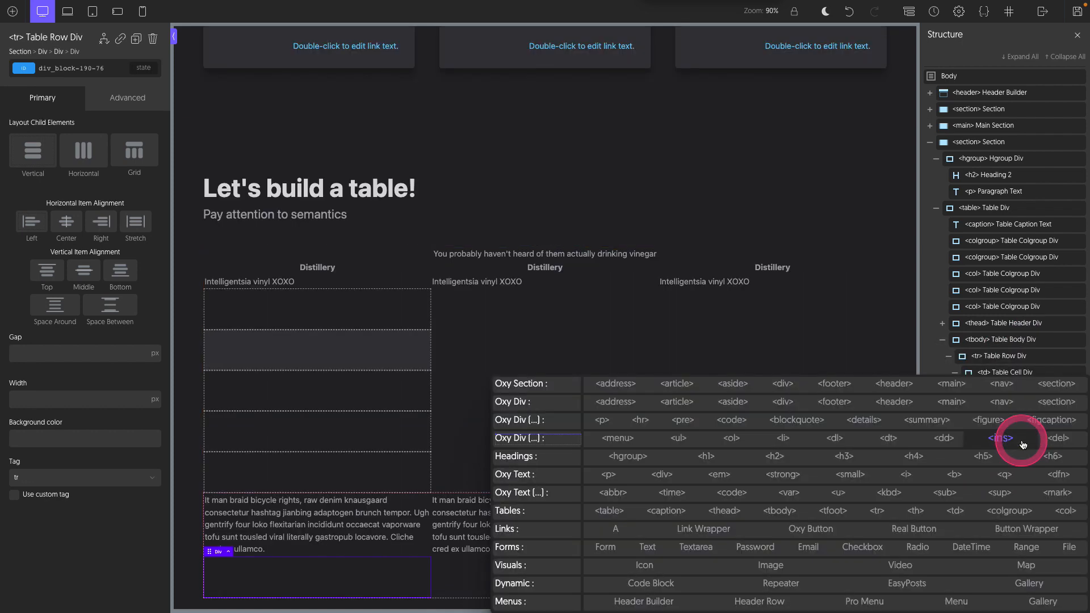
click(678, 437)
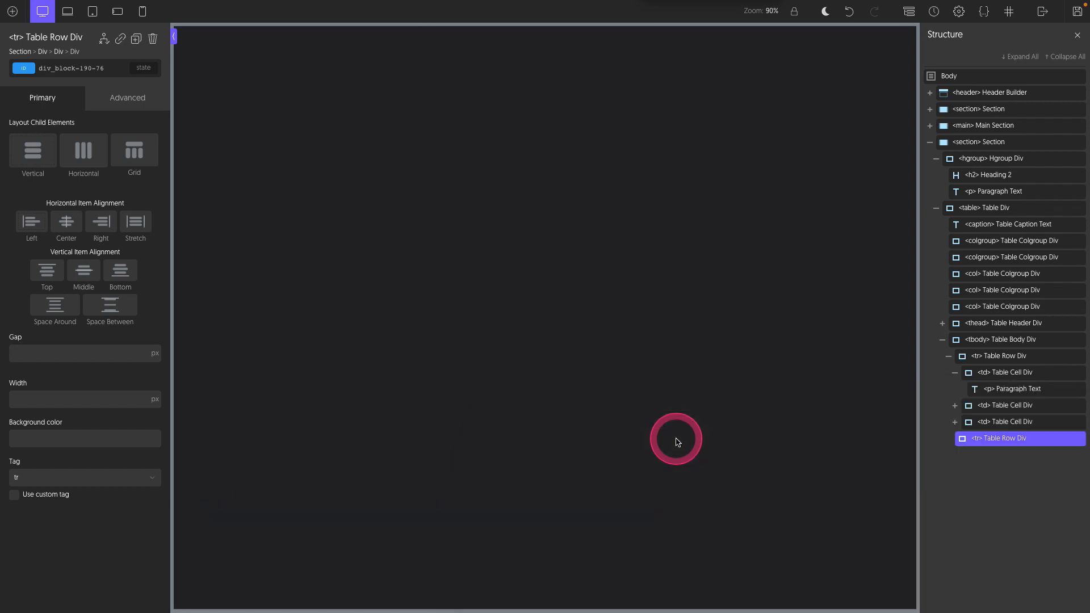
key(alt+a)
click(787, 440)
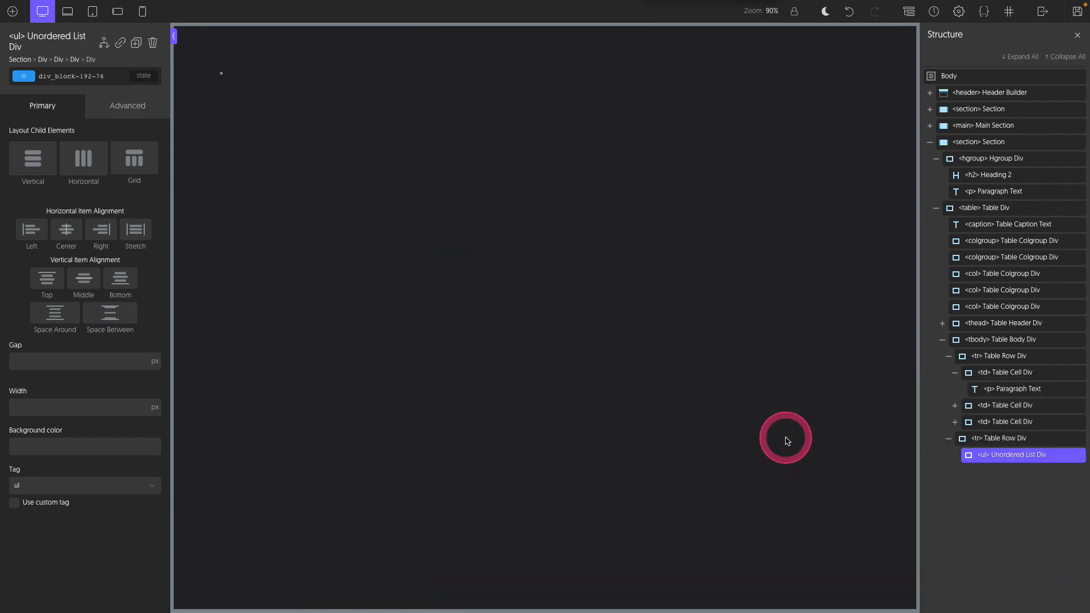
Insert a paragraph in the list item with the three-word placeholder text "Intelligentsia vinyl XOXO".
key(alt+a)
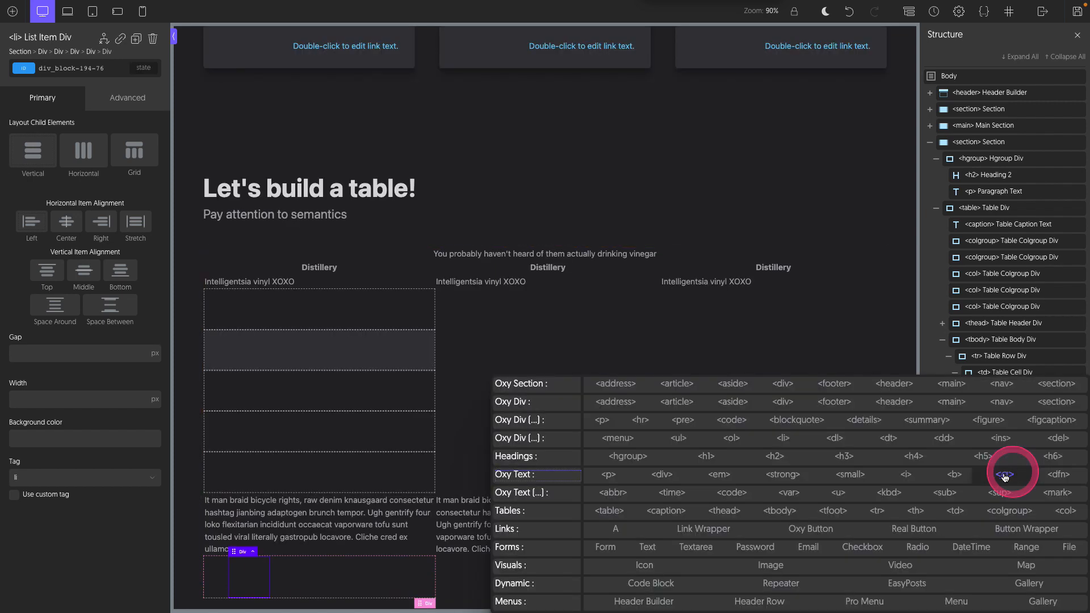
click(604, 479)
right_click(88, 137)
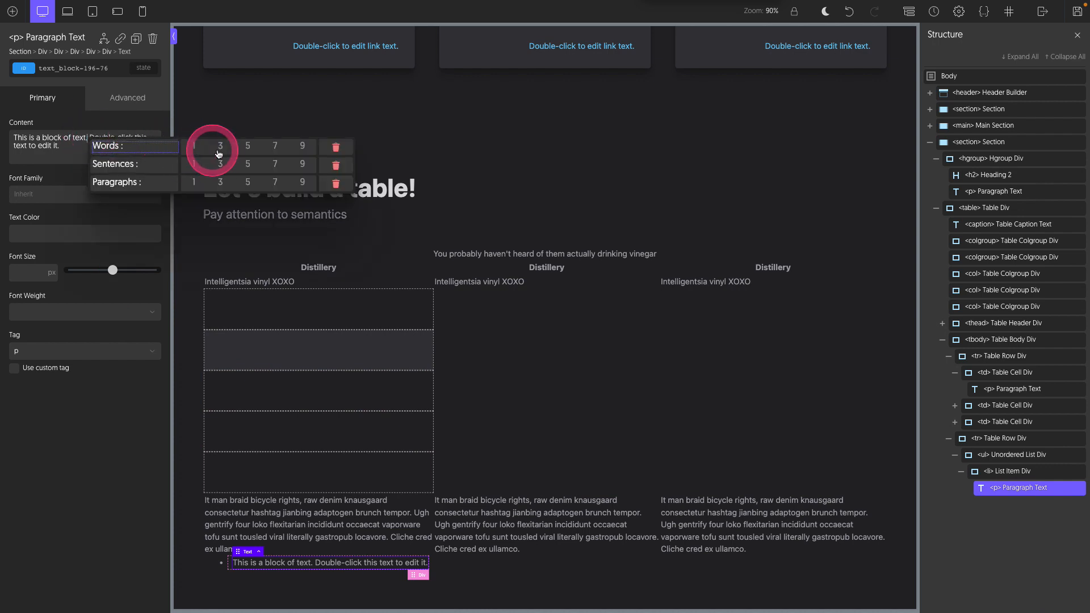
click(224, 148)
Duplicate the list item three times so the unordered list has four items.
key(alt+Up)
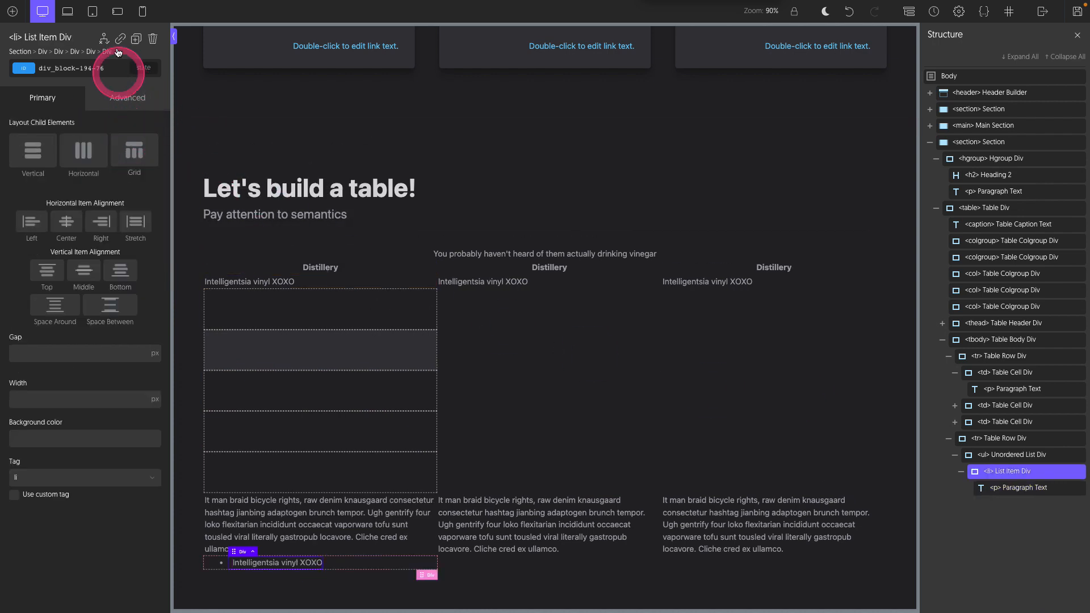
click(135, 38)
click(136, 39)
click(136, 38)
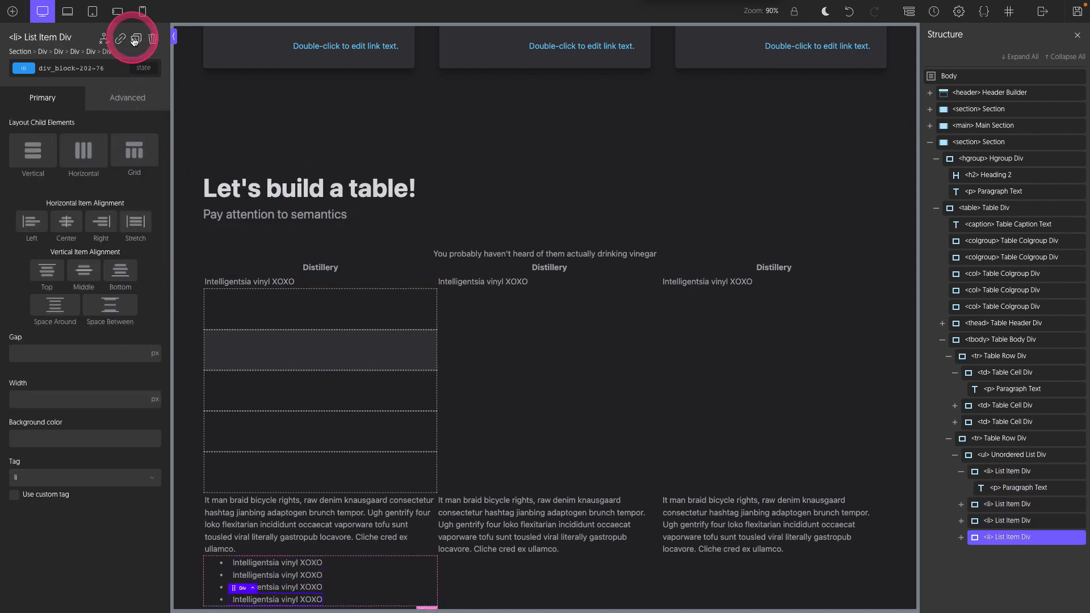
Wrap the unordered list in a new td cell in its row and duplicate the cell to fill three columns.
click(1031, 441)
click(1026, 443)
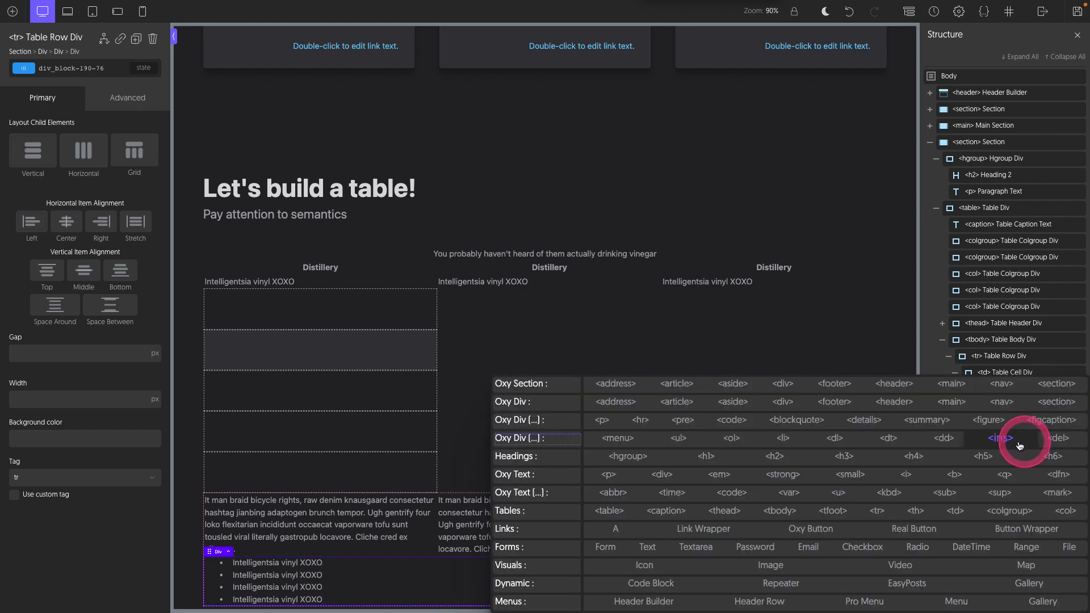
click(955, 511)
drag(999, 458, 1012, 481)
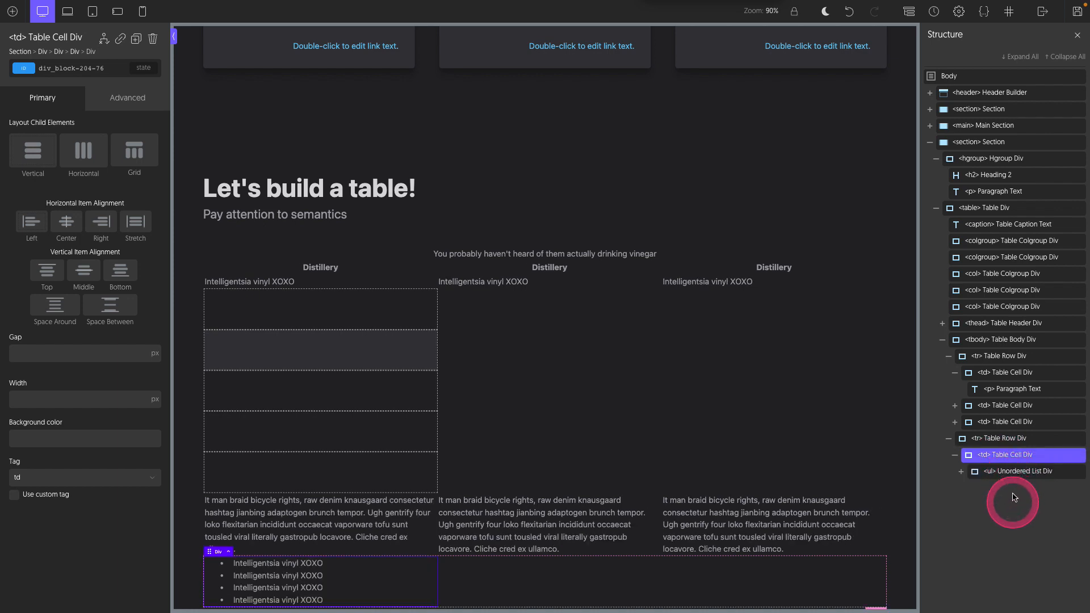
click(132, 43)
click(131, 43)
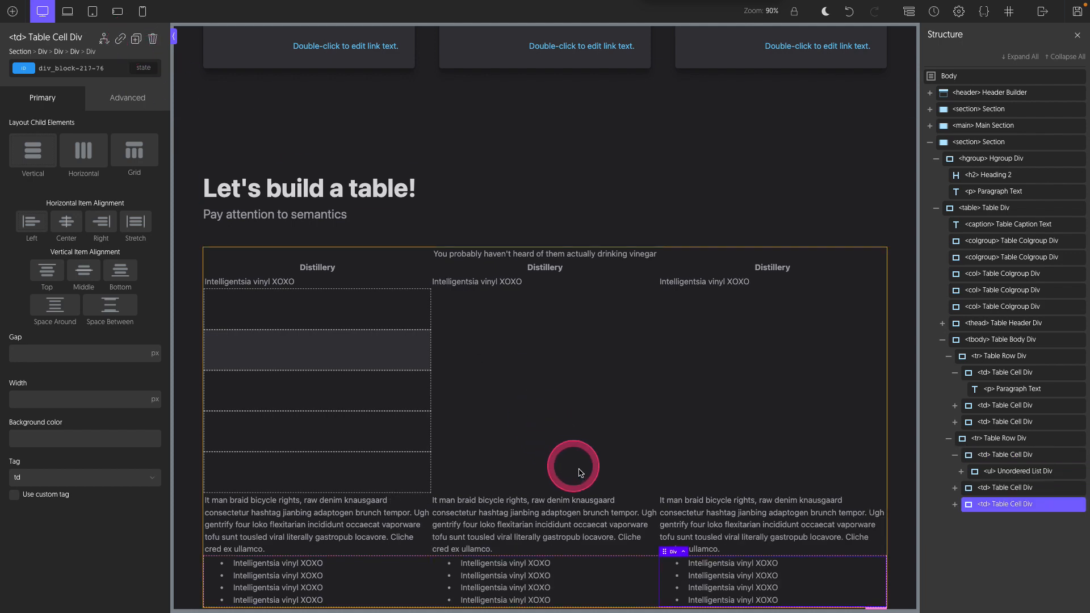
Add a third tr row to the tbody containing a td cell.
scroll(568, 483, down, 1)
click(987, 339)
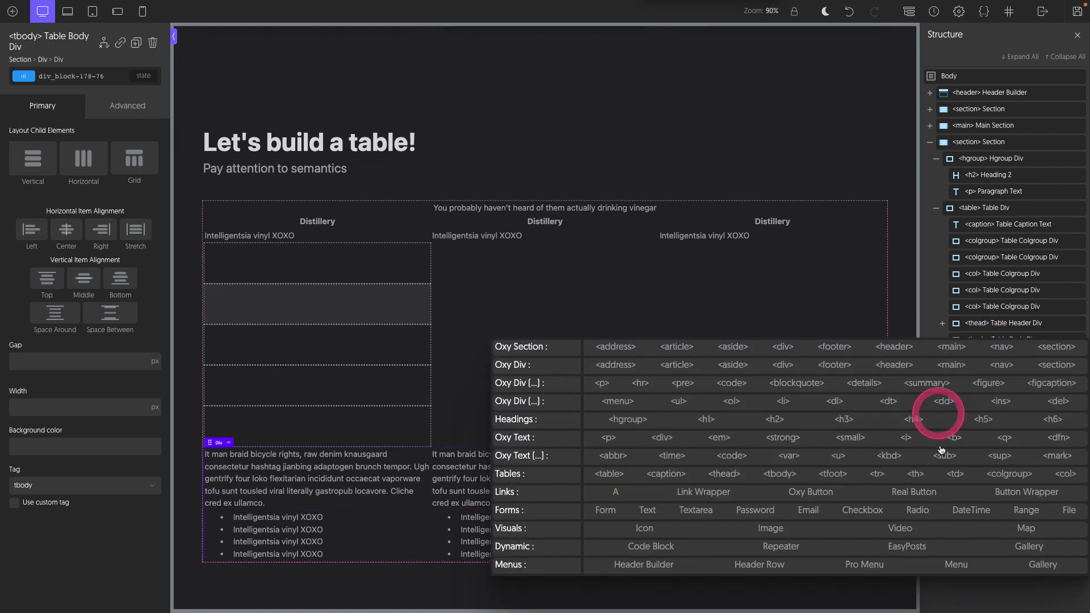
click(881, 475)
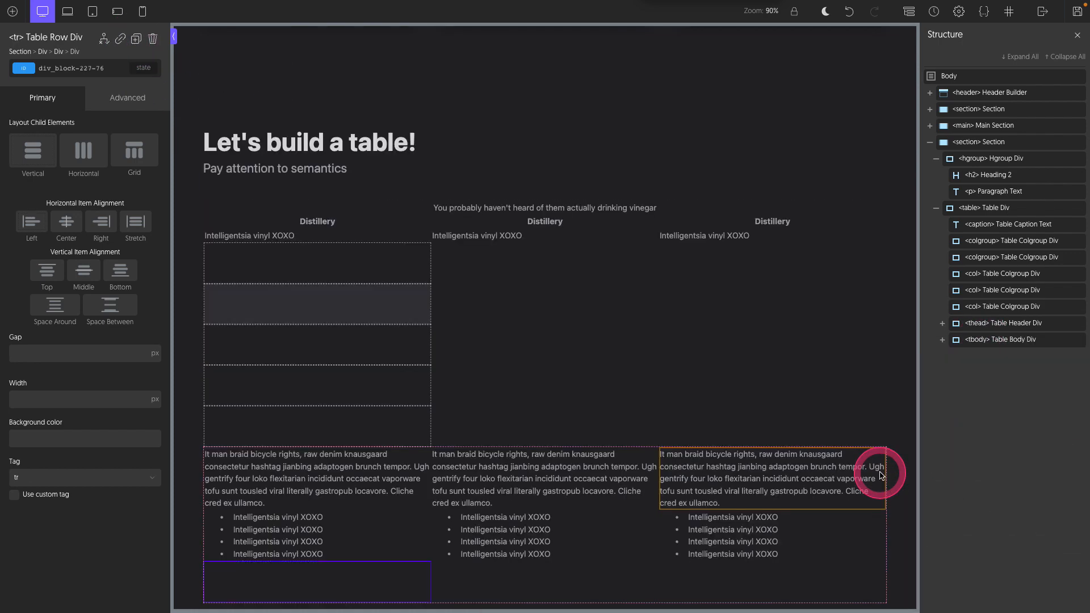
right_click(1011, 540)
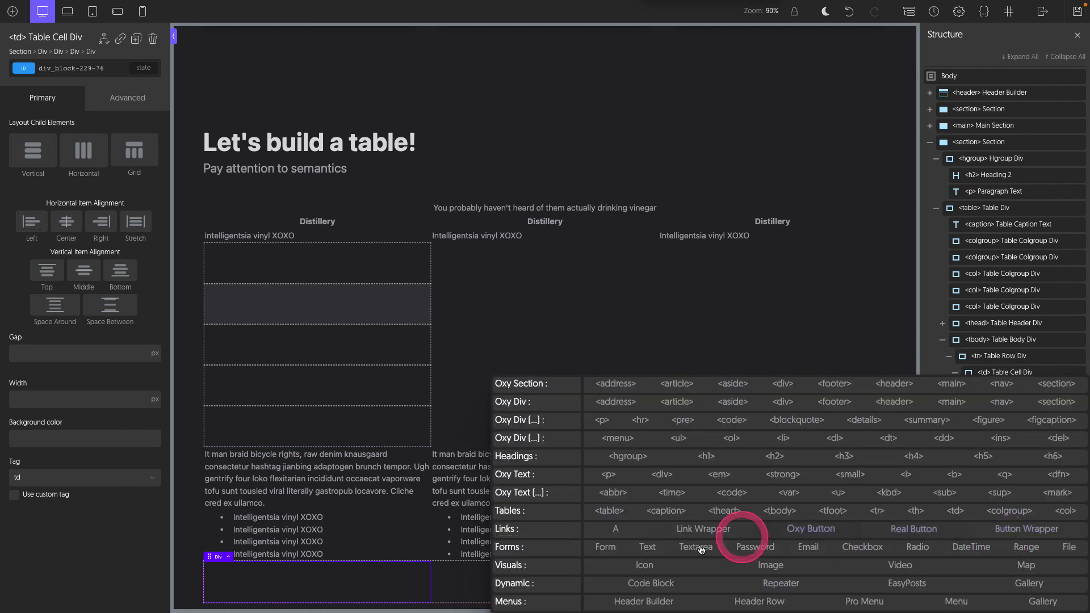
Insert an icon in the new td cell, using the Font Awesome plus symbol at a size of 30 px.
click(641, 566)
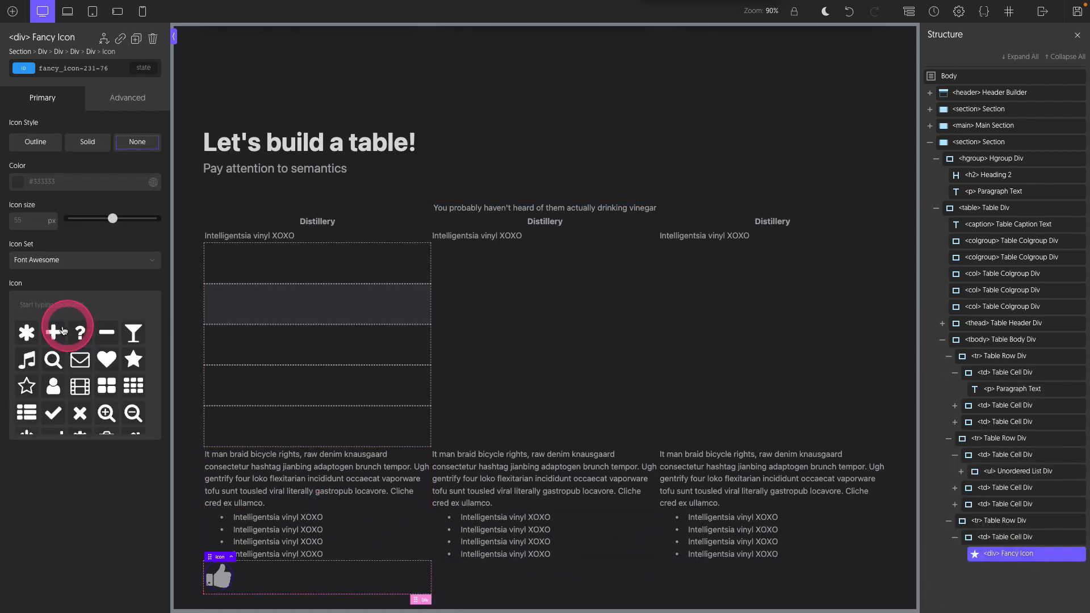
click(55, 333)
drag(113, 219, 91, 220)
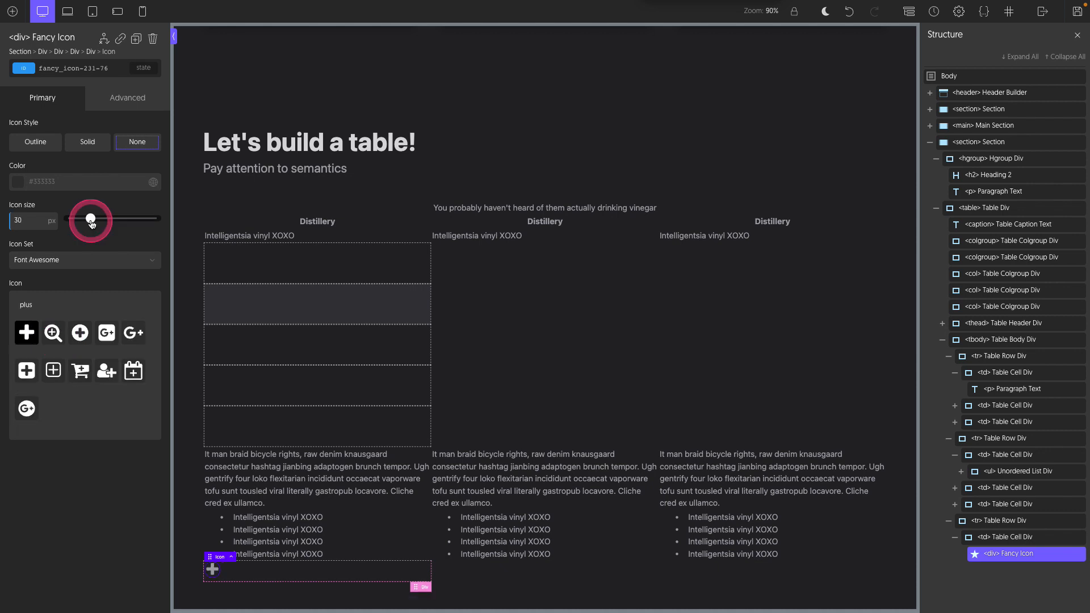
Duplicate the td cell with the plus icon twice so its row has three cells.
click(1005, 537)
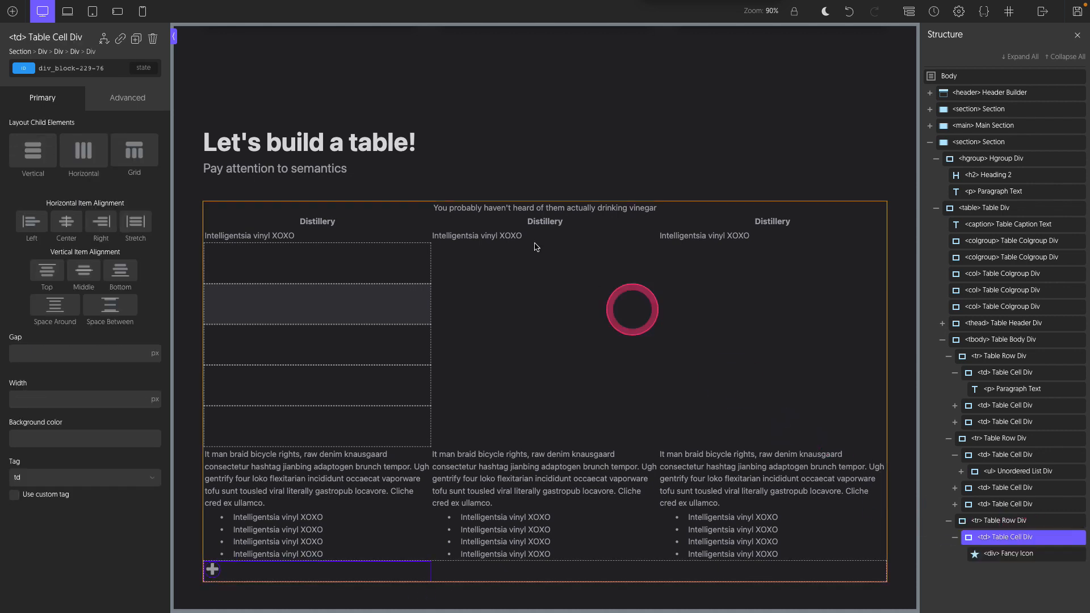
click(137, 40)
click(137, 40)
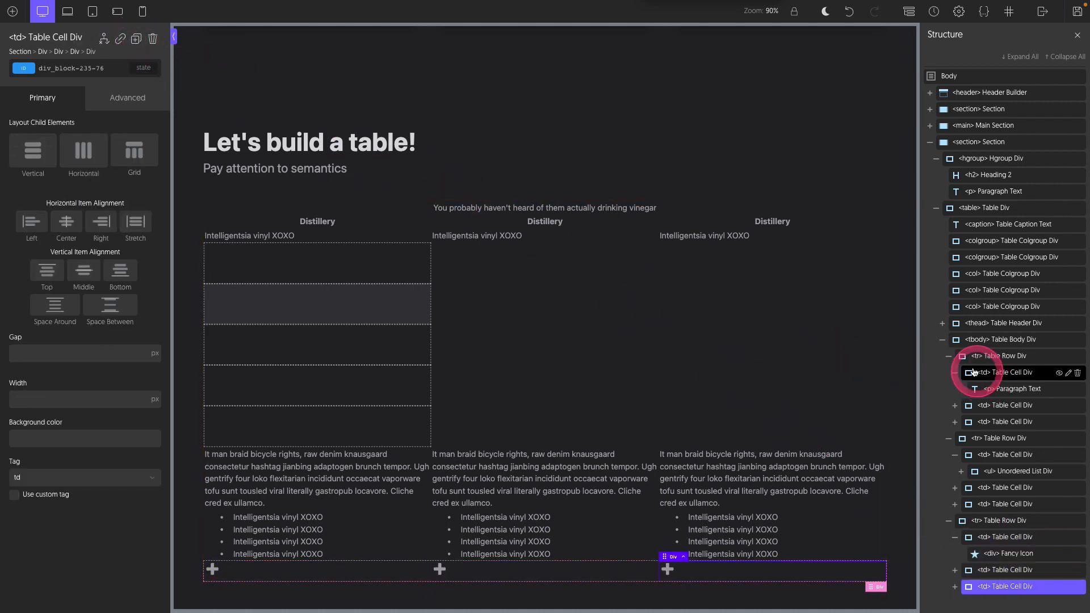
Add a tfoot element to the table with a tr row that contains a th cell.
click(944, 342)
right_click(994, 209)
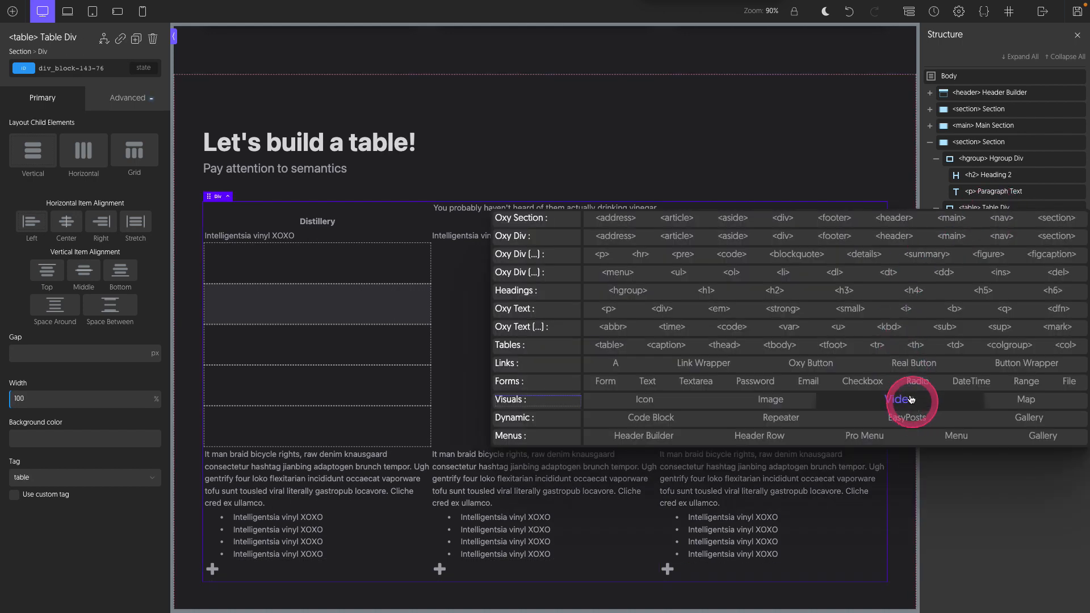
click(831, 345)
right_click(1019, 356)
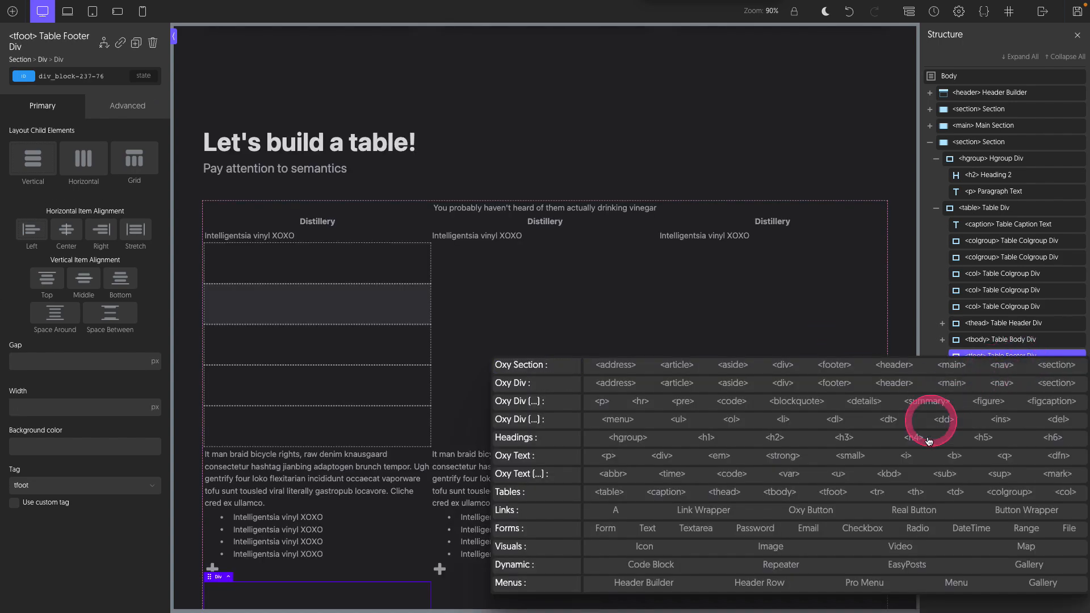
click(878, 491)
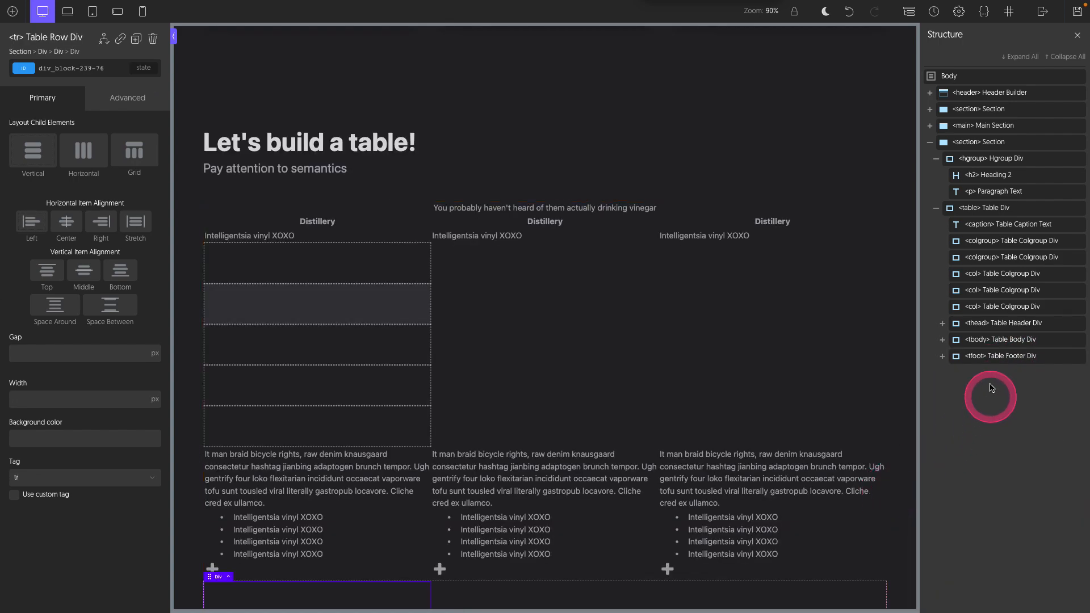
right_click(987, 371)
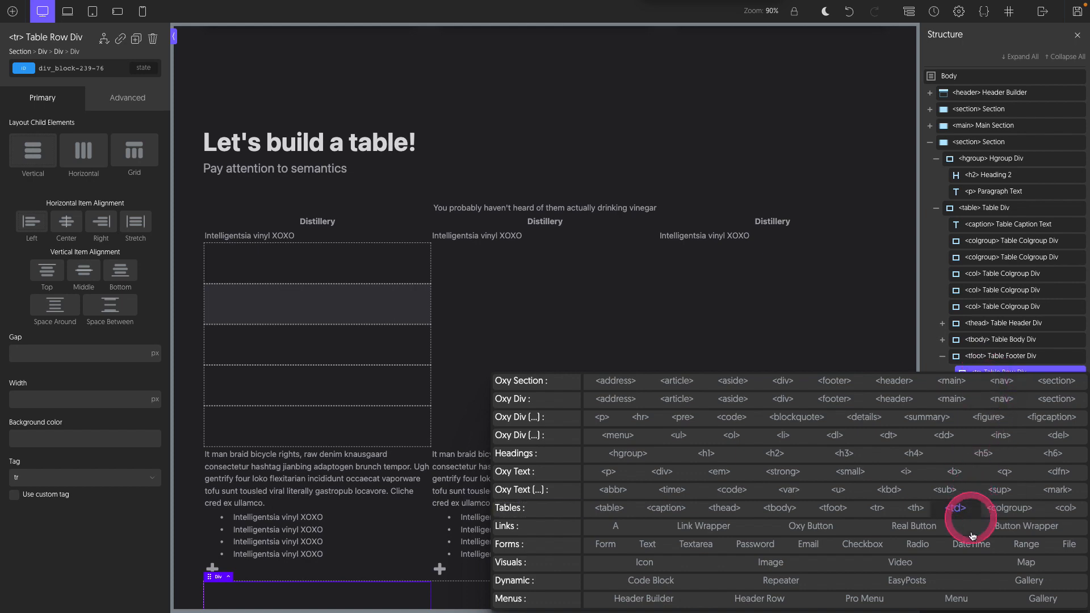
click(921, 513)
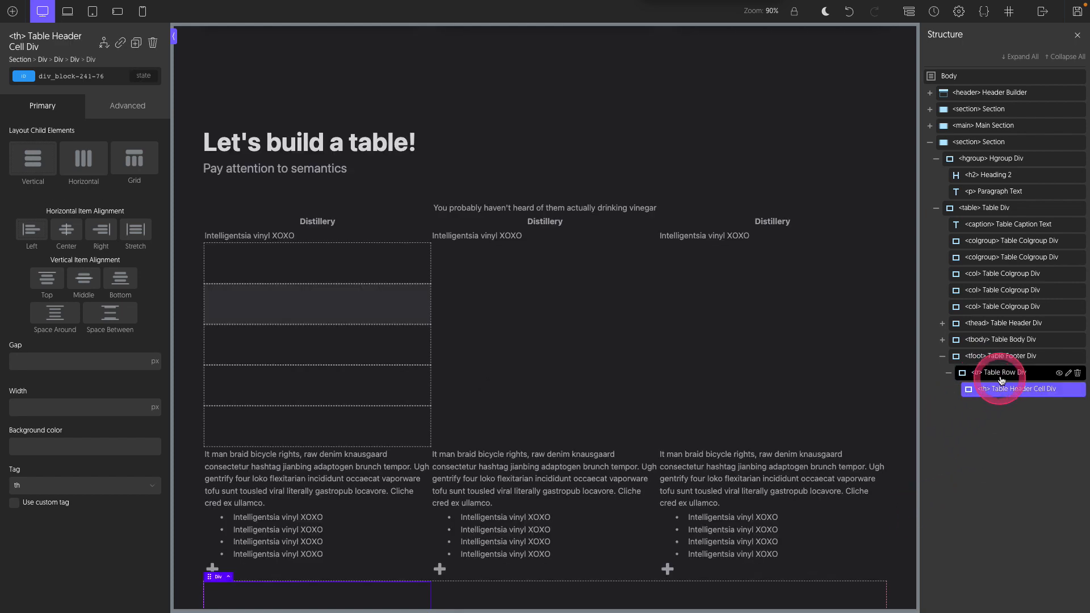
Insert a paragraph reading "Total A" in the tfoot's th cell.
right_click(1007, 394)
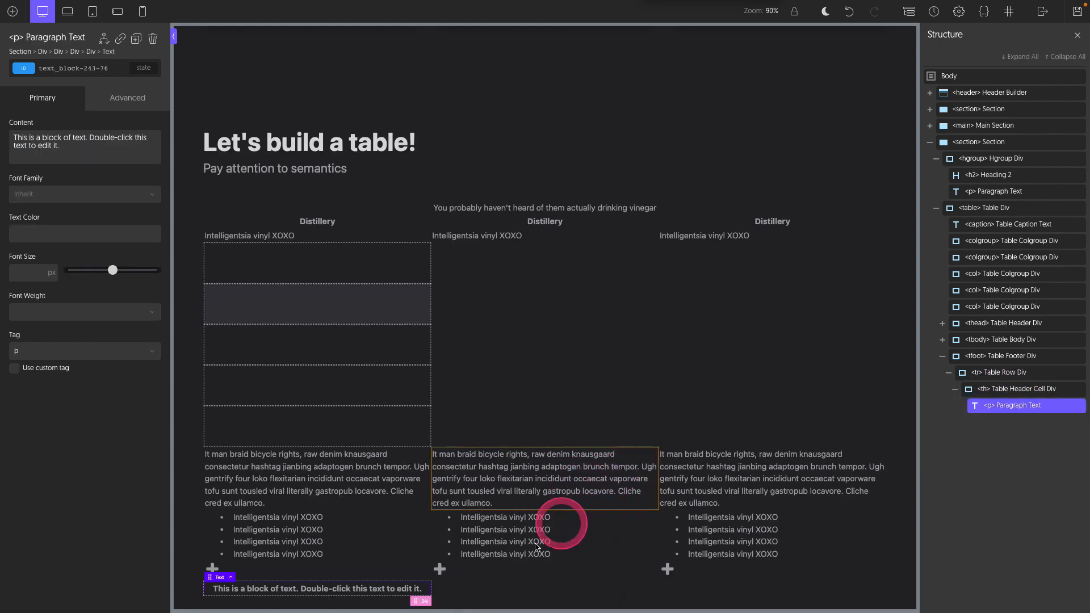
triple_click(87, 140)
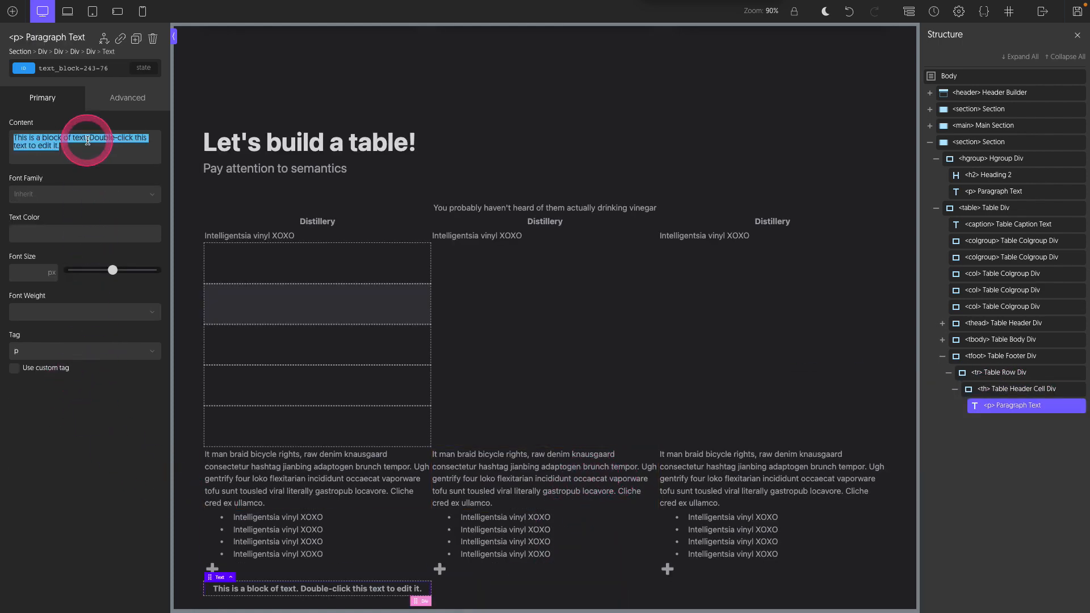
text(Total A)
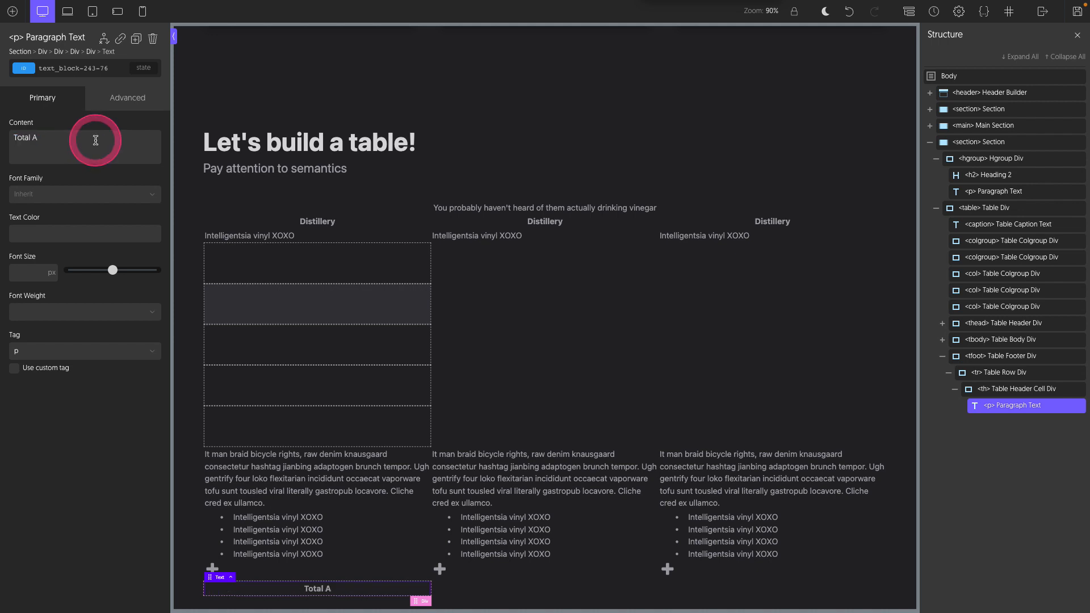
Duplicate the "Total A" th cell twice to fill the footer row's three columns.
click(988, 389)
click(137, 45)
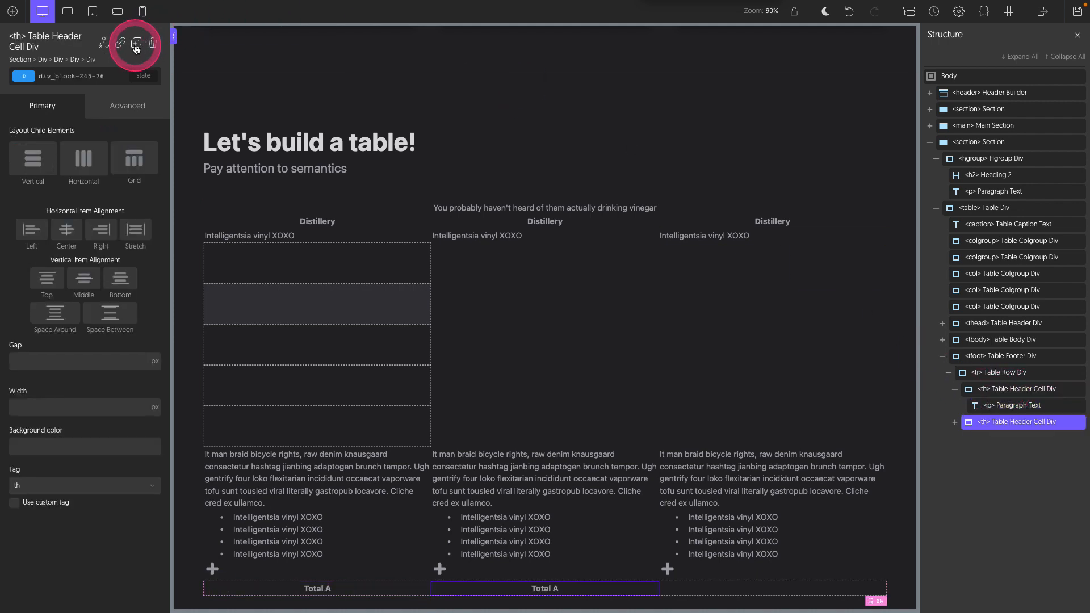
click(135, 49)
Hide the table's two colgroup and three col elements in the builder view.
click(999, 372)
scroll(743, 320, down, 1)
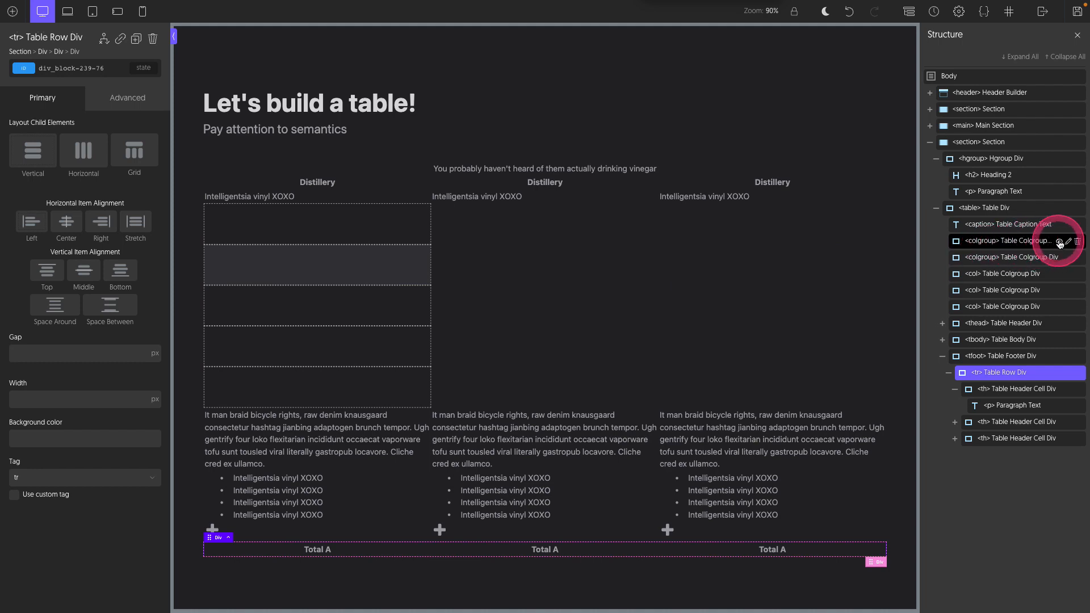
click(1060, 241)
click(1058, 307)
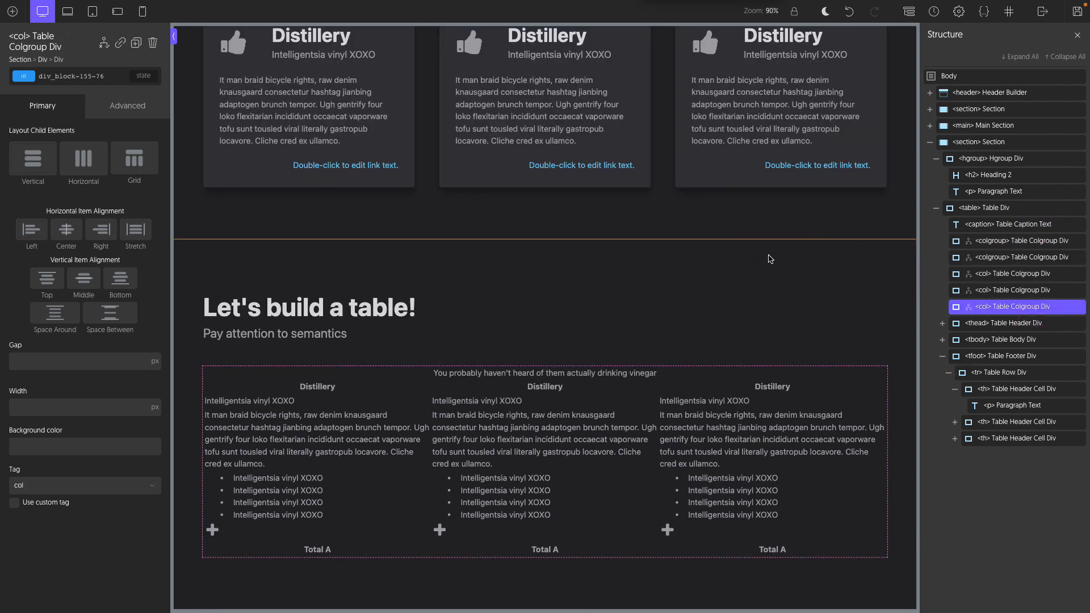
Switch to the front-end page and shrink the developer tools to examine the rendered table's caption, column groups and rows.
click(770, 256)
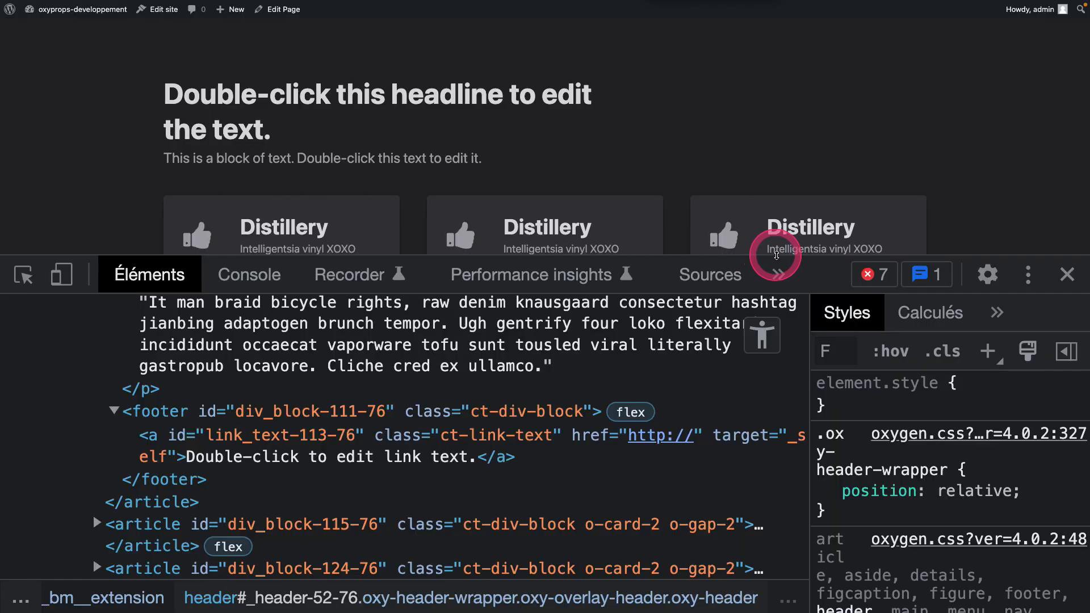
drag(776, 255, 758, 420)
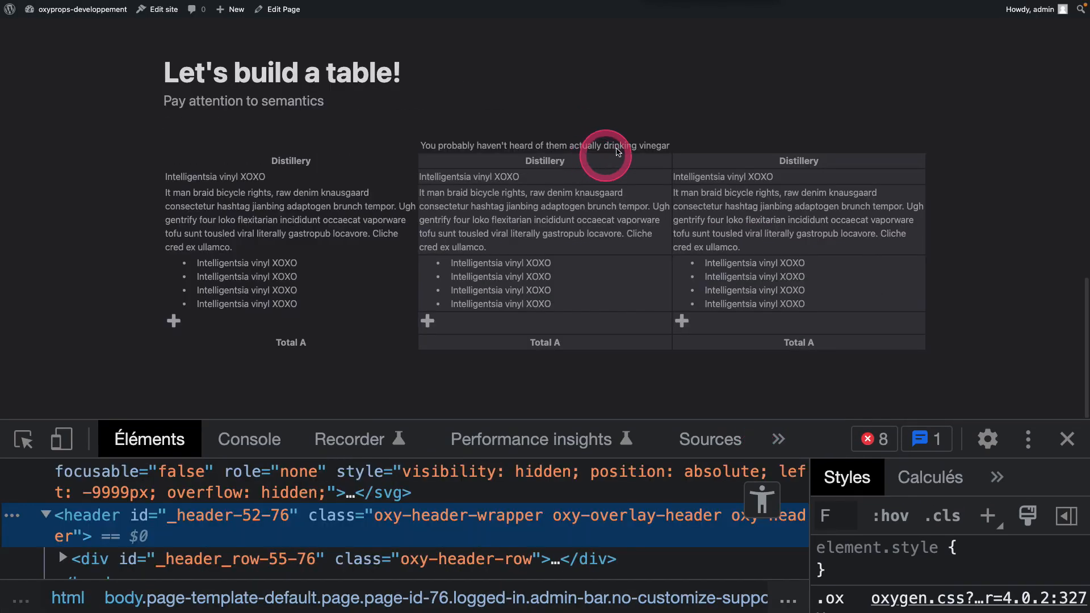
drag(433, 134, 890, 361)
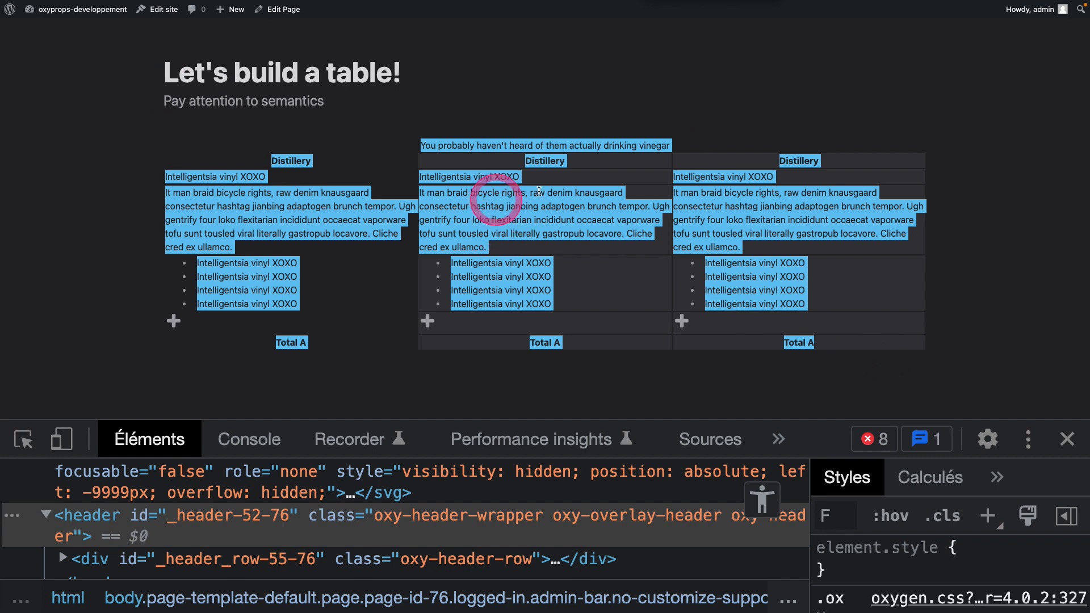
click(542, 150)
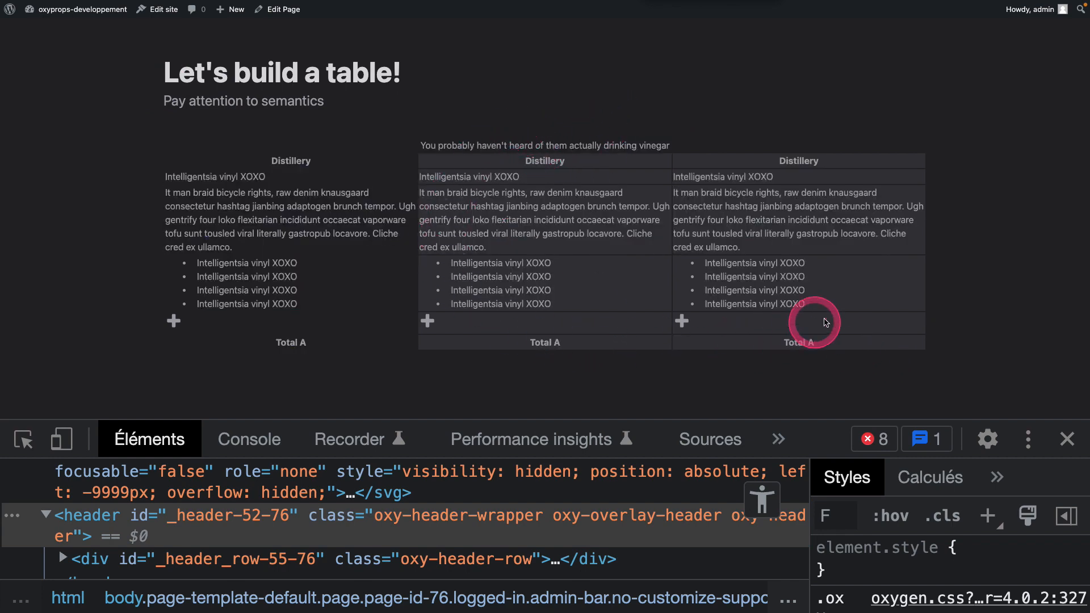
drag(484, 151, 516, 117)
click(518, 113)
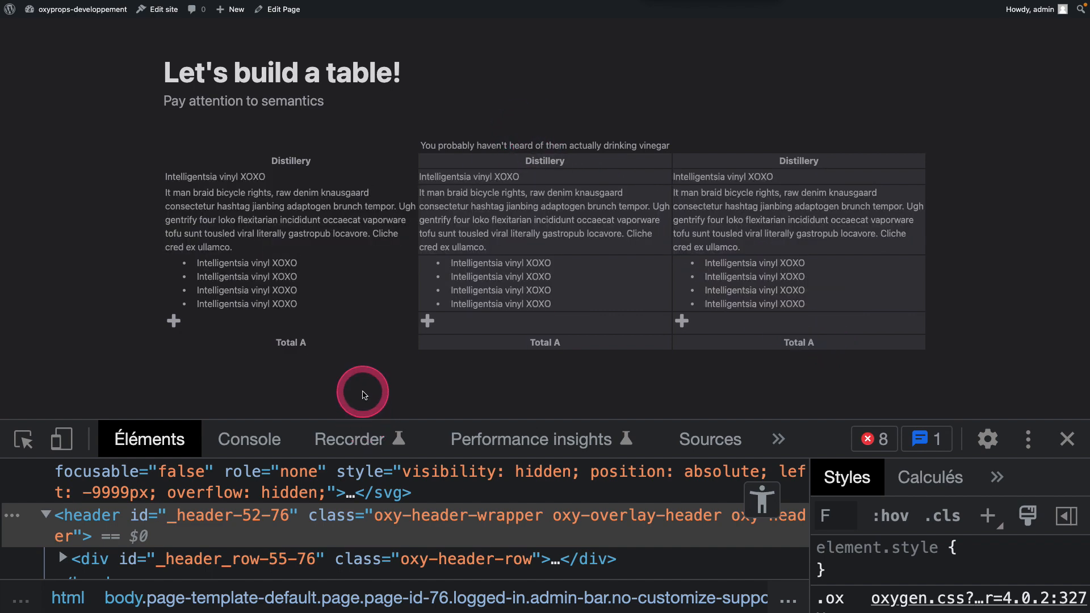
Enlarge the developer tools and expand the last section's hgroup, table and colgroup elements to examine the generated markup.
drag(364, 419, 360, 117)
click(46, 334)
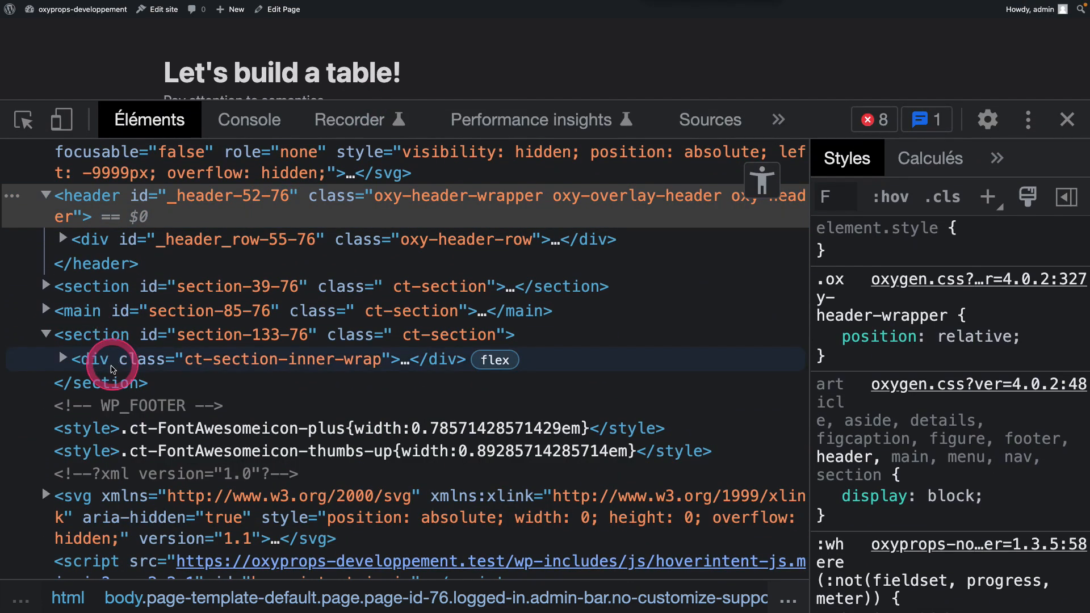
click(62, 359)
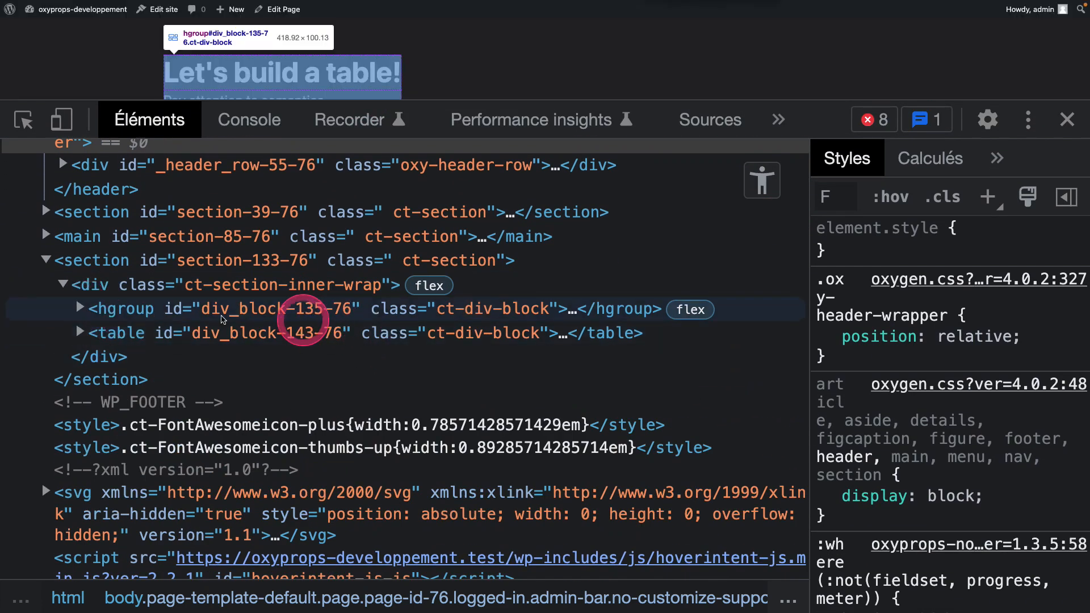
click(80, 307)
scroll(402, 339, down, 3)
scroll(401, 340, down, 2)
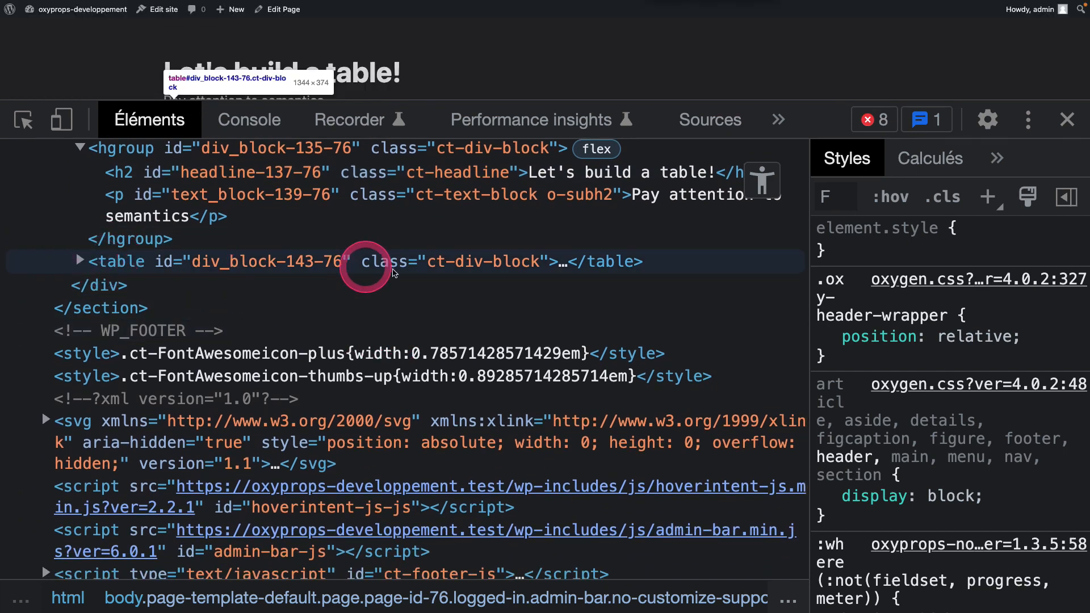
click(80, 261)
scroll(157, 232, down, 2)
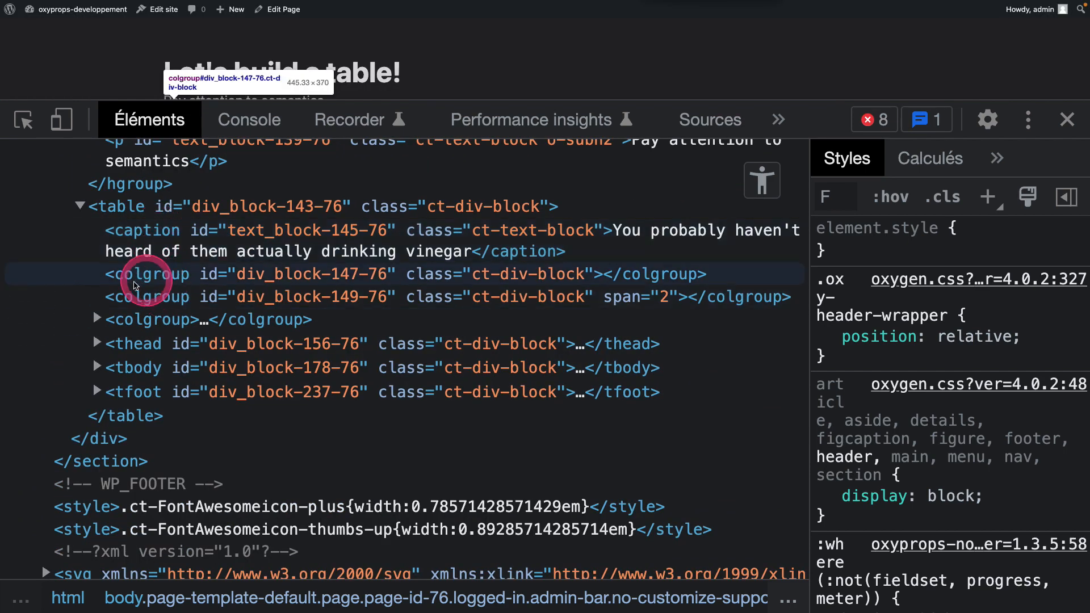
click(97, 320)
click(98, 319)
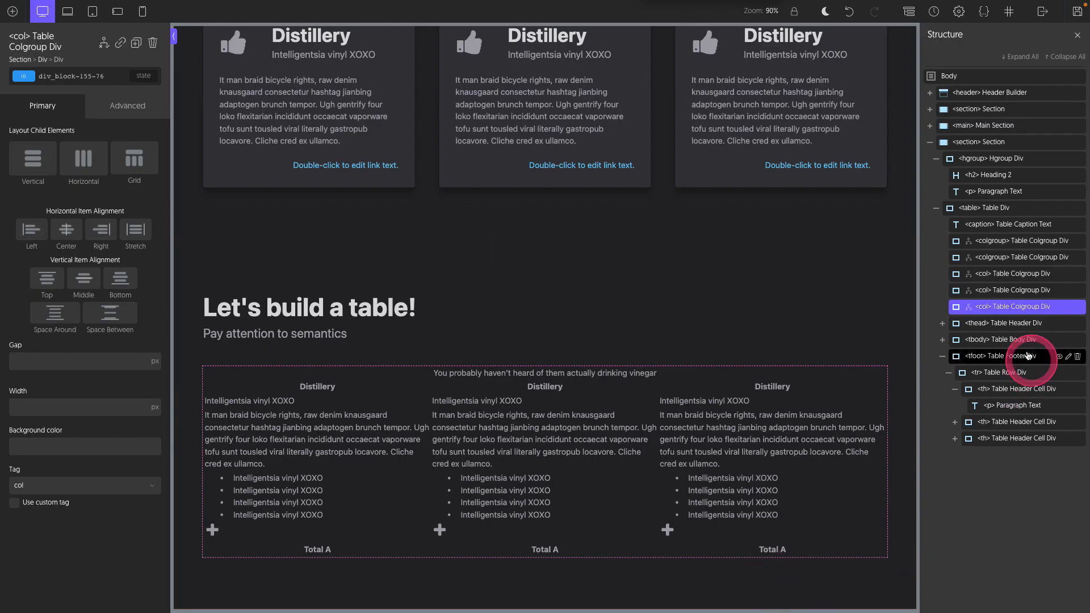
In the builder's structure tree, nest one col inside the first colgroup and the other two inside the second colgroup.
drag(999, 352, 991, 242)
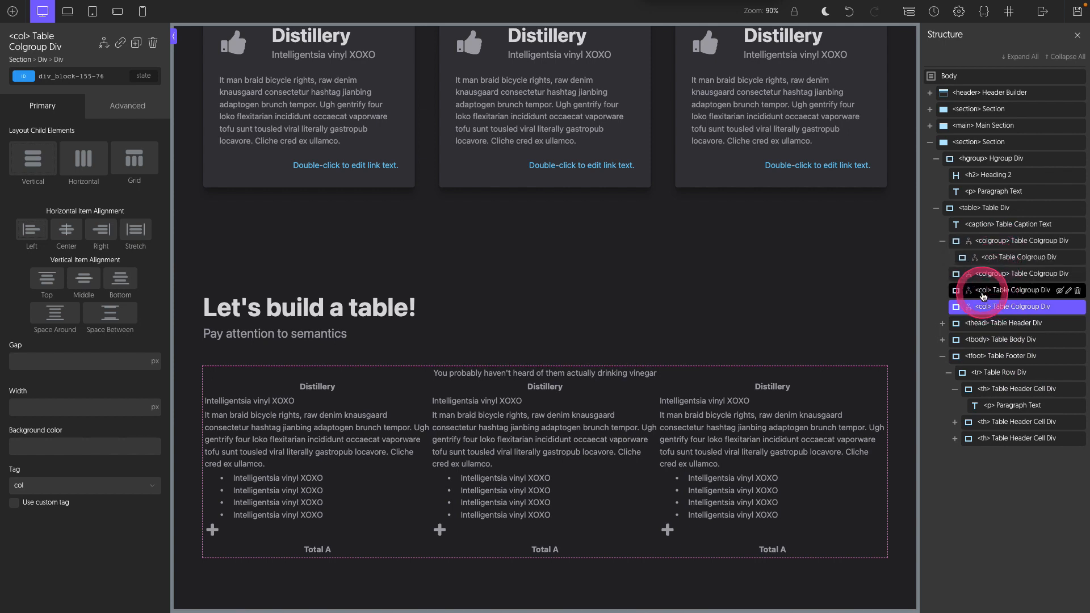
drag(987, 292, 1000, 300)
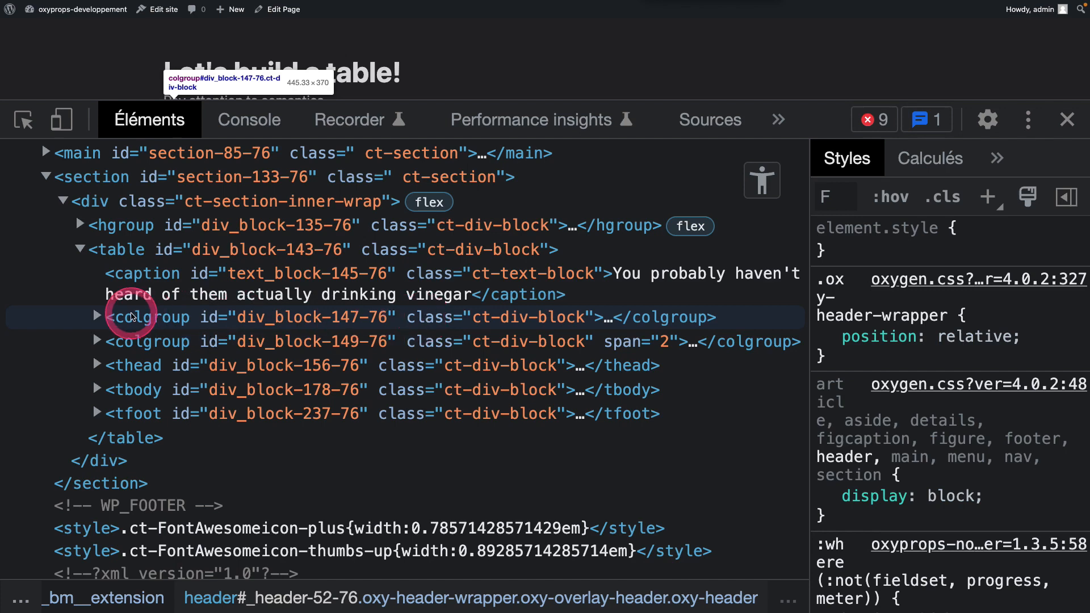
Expand both colgroup elements in the front-end markup to examine their nested col elements.
click(99, 318)
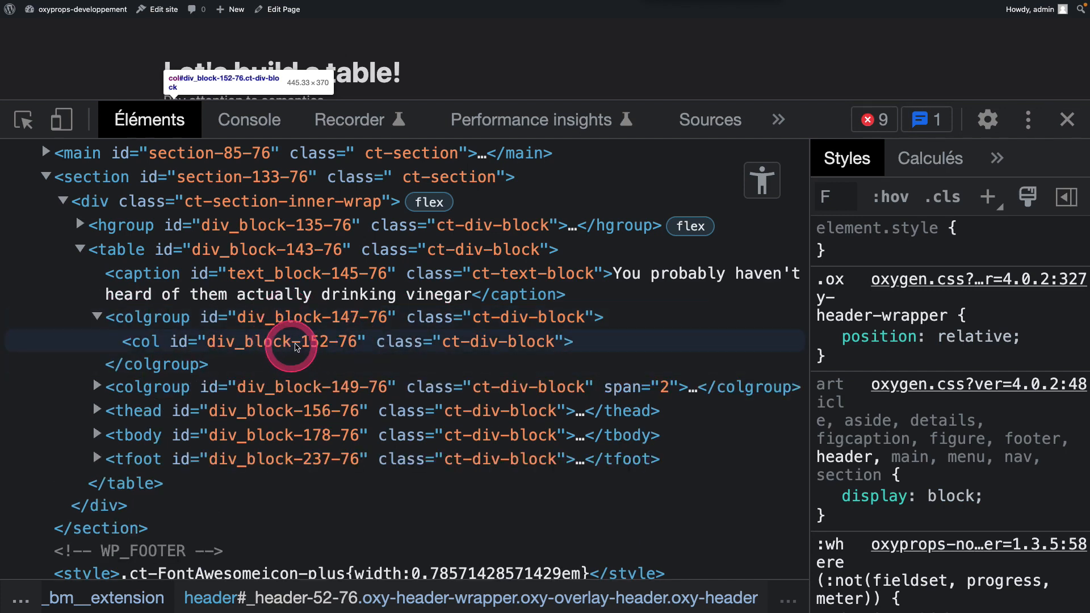
scroll(295, 344, down, 3)
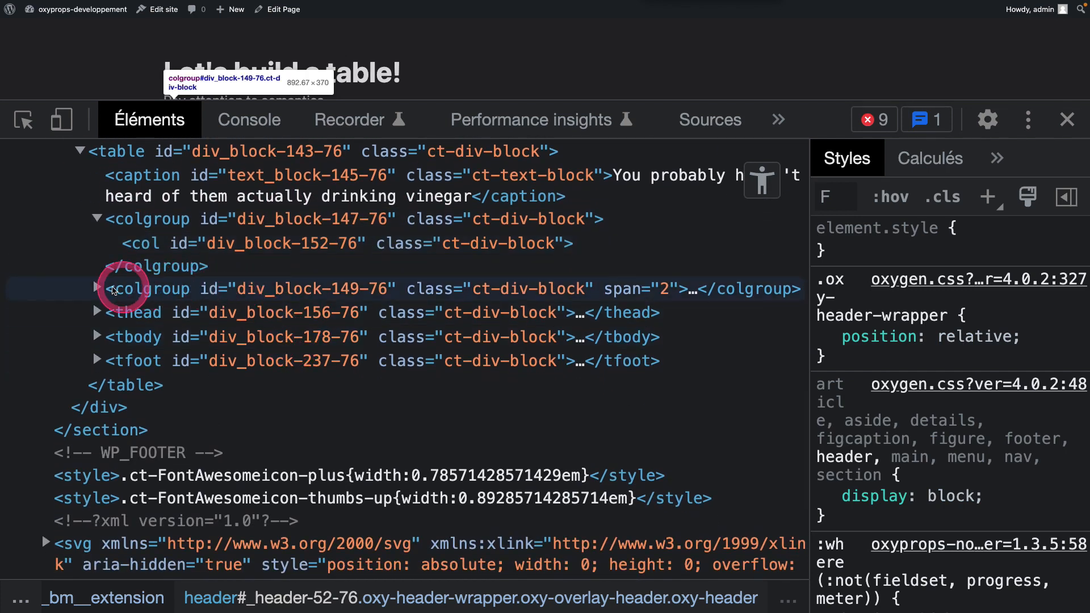
click(97, 289)
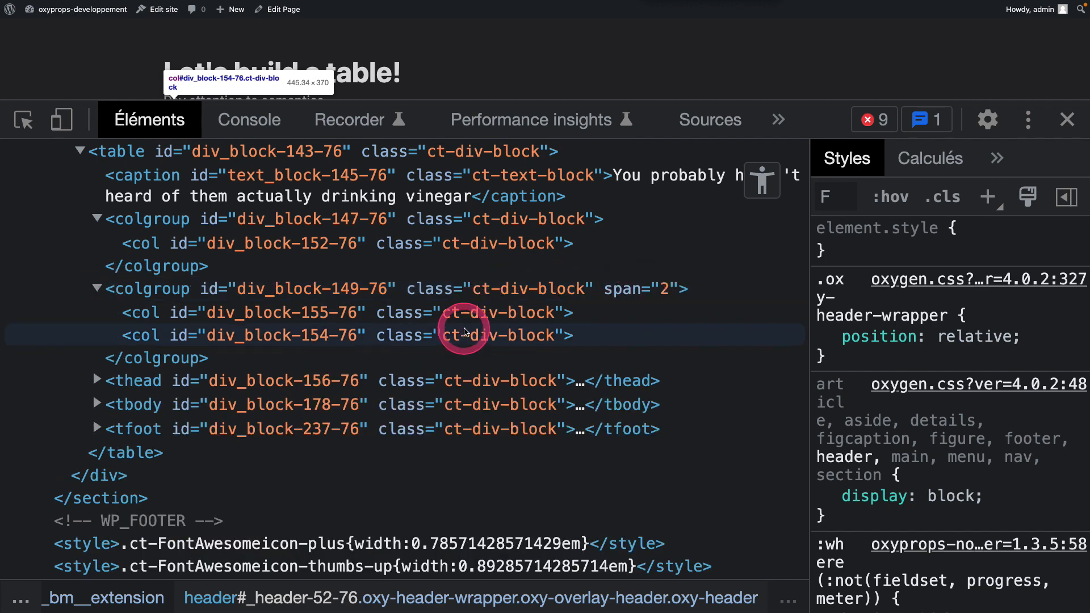
Expand the thead, tbody and tfoot elements in the front-end markup to examine their rows and header cells.
scroll(464, 332, down, 3)
click(97, 278)
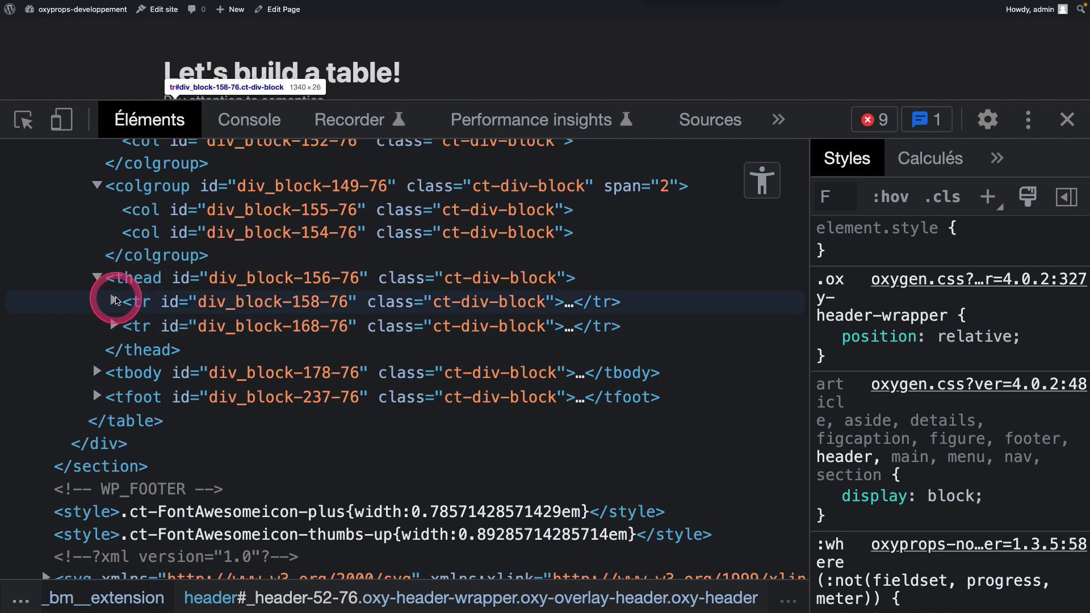
click(114, 302)
click(130, 326)
scroll(174, 342, down, 3)
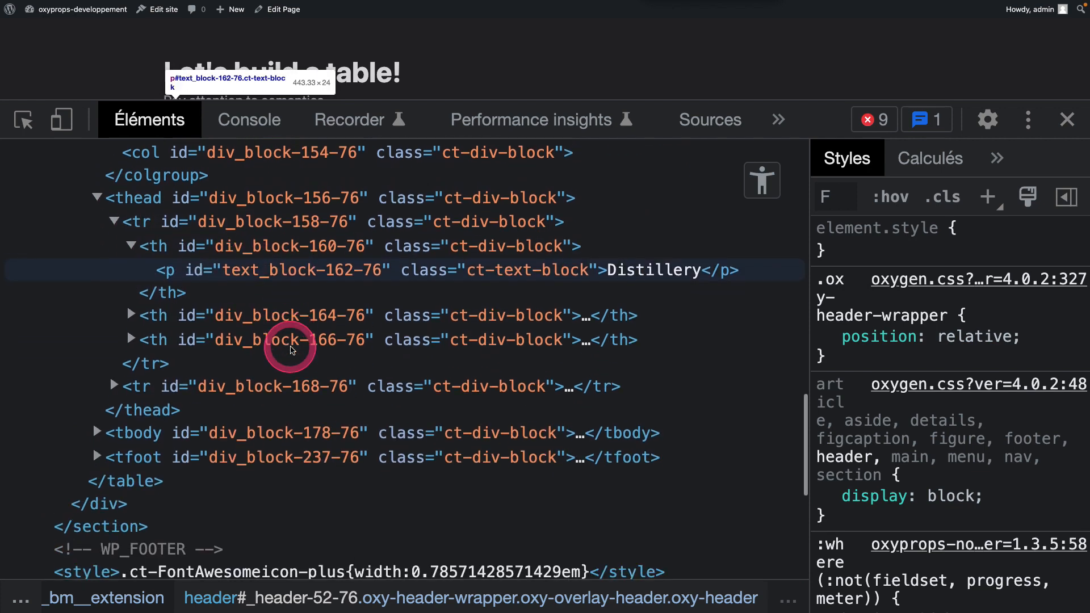
click(97, 423)
scroll(227, 380, down, 3)
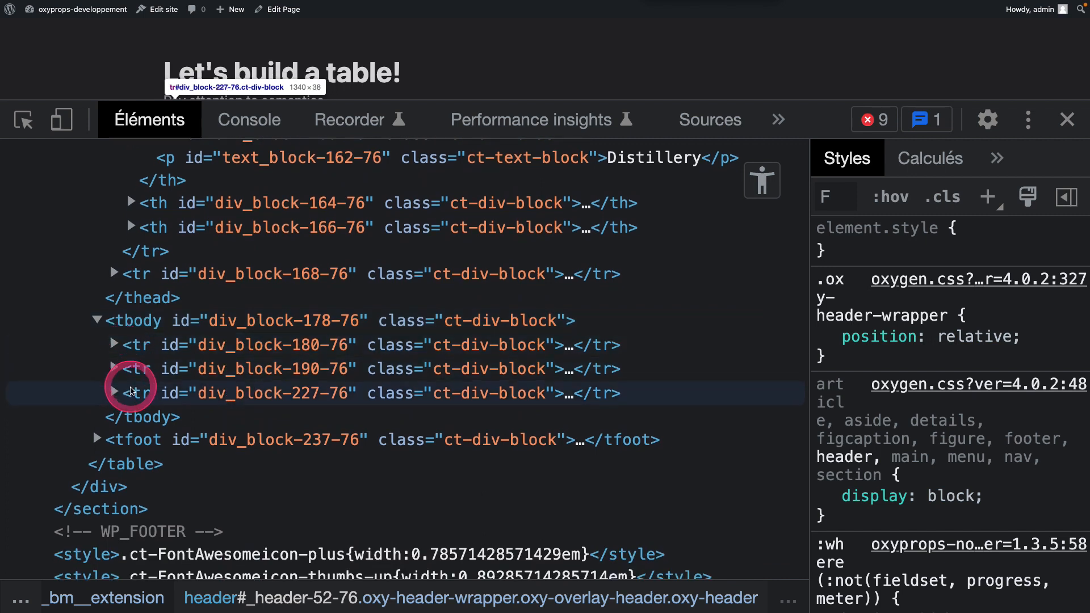
click(96, 439)
scroll(295, 374, down, 2)
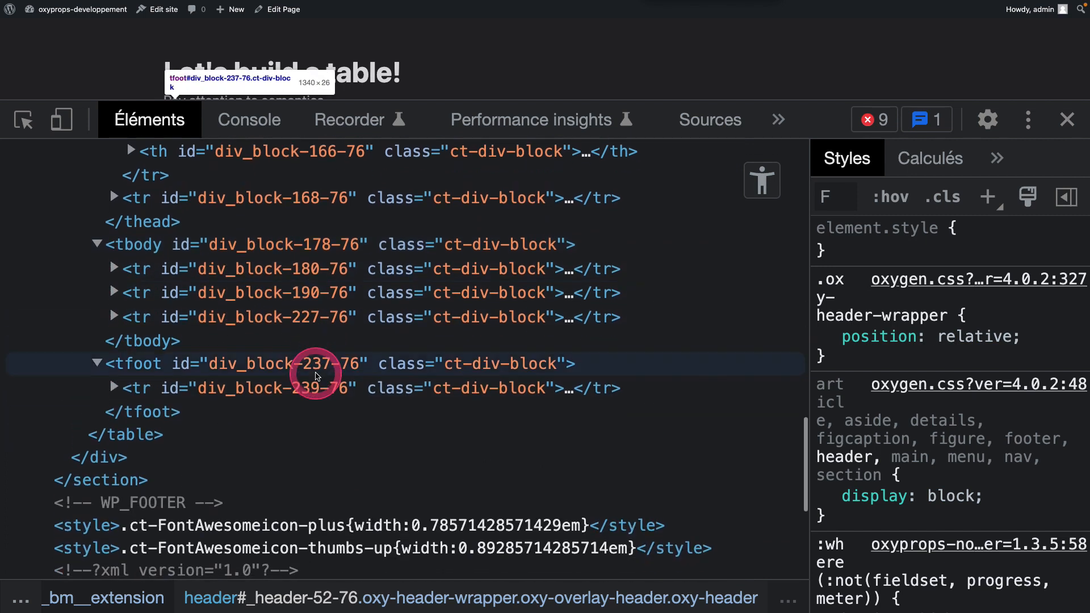
click(114, 387)
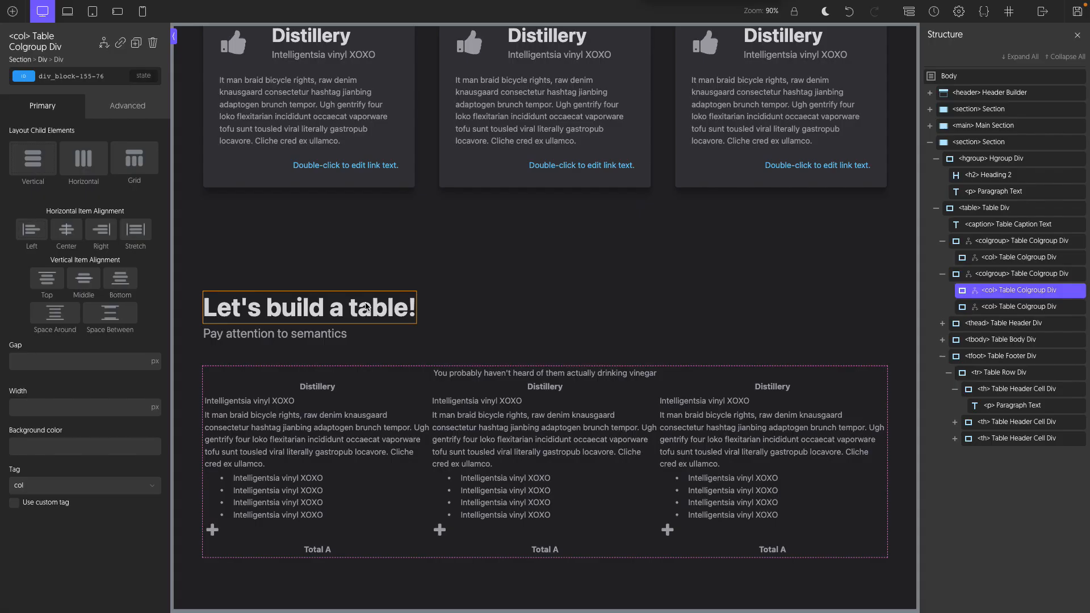
Return to the builder, collapse the table's section and add a new section below it.
click(929, 142)
click(1049, 173)
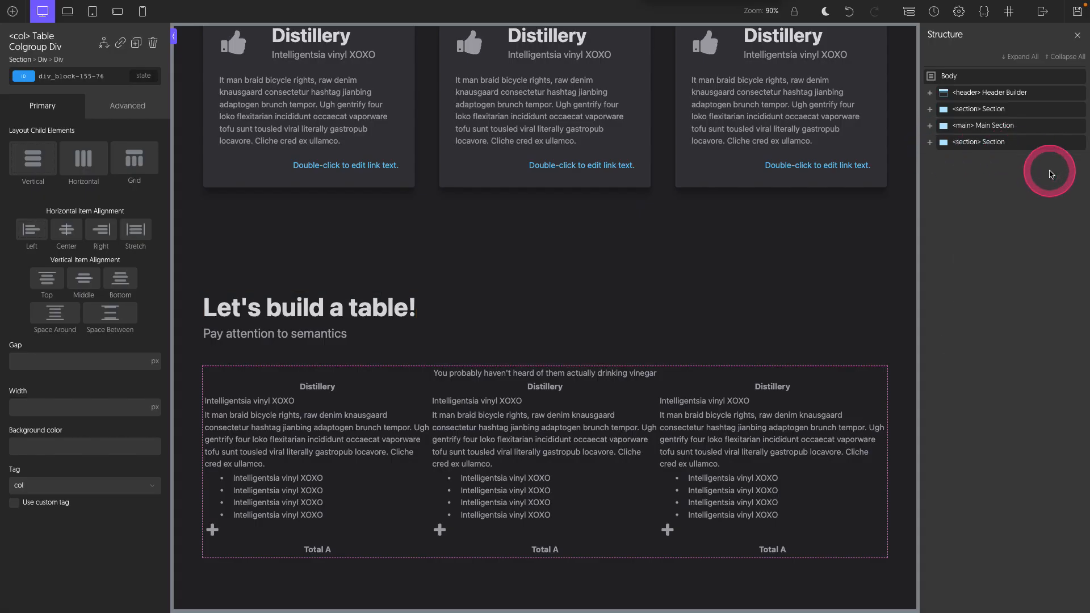
scroll(465, 297, down, 2)
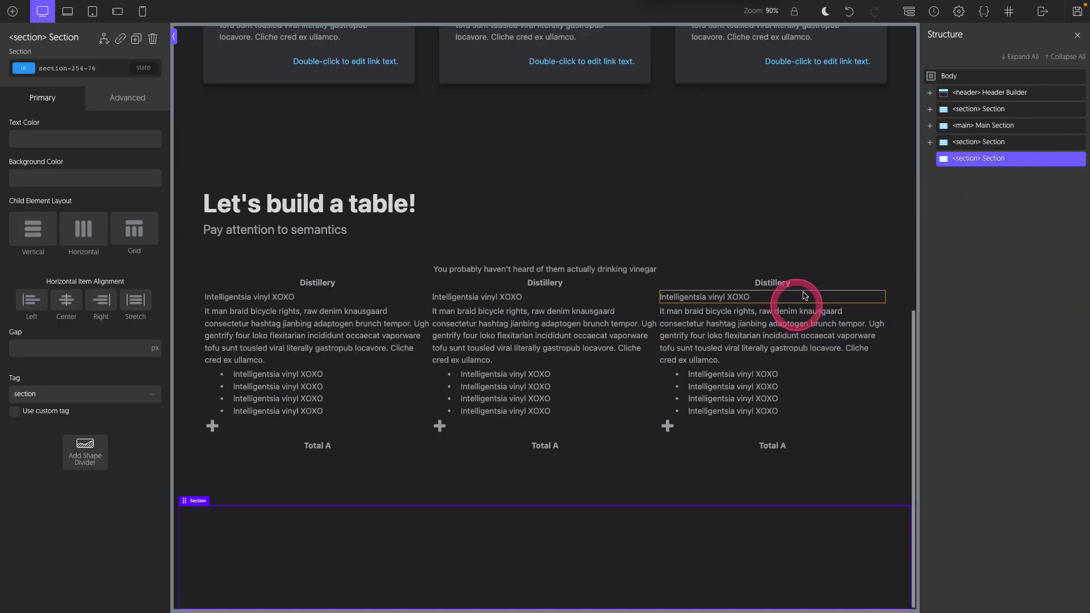
Insert an hgroup with the h2 "Let's build a form" and paragraph "You will have to code the logic for it!", giving the paragraph class o-subh2.
right_click(989, 164)
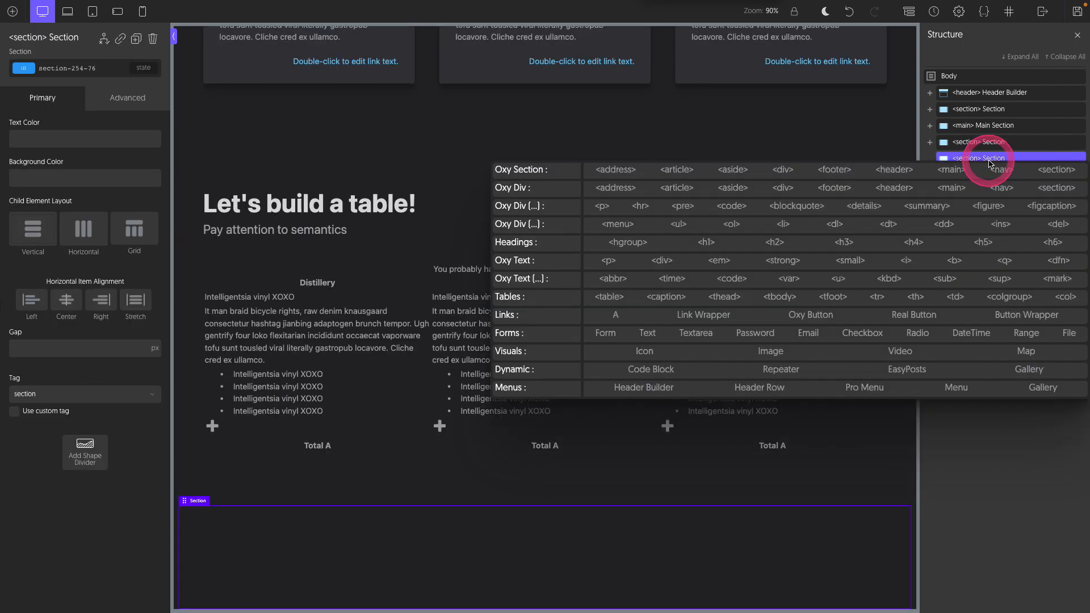
click(619, 247)
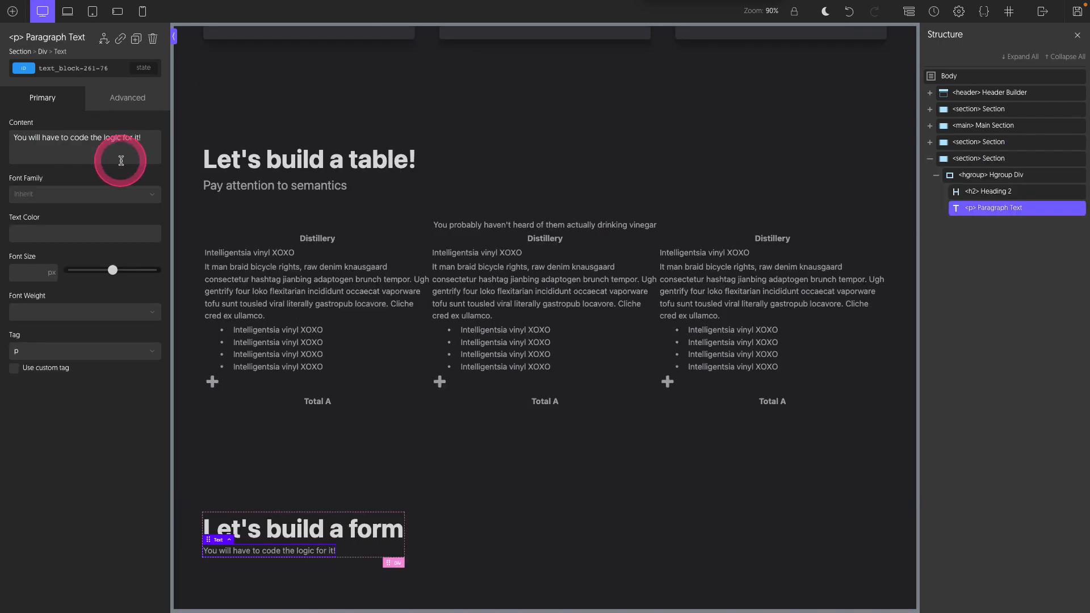
click(97, 69)
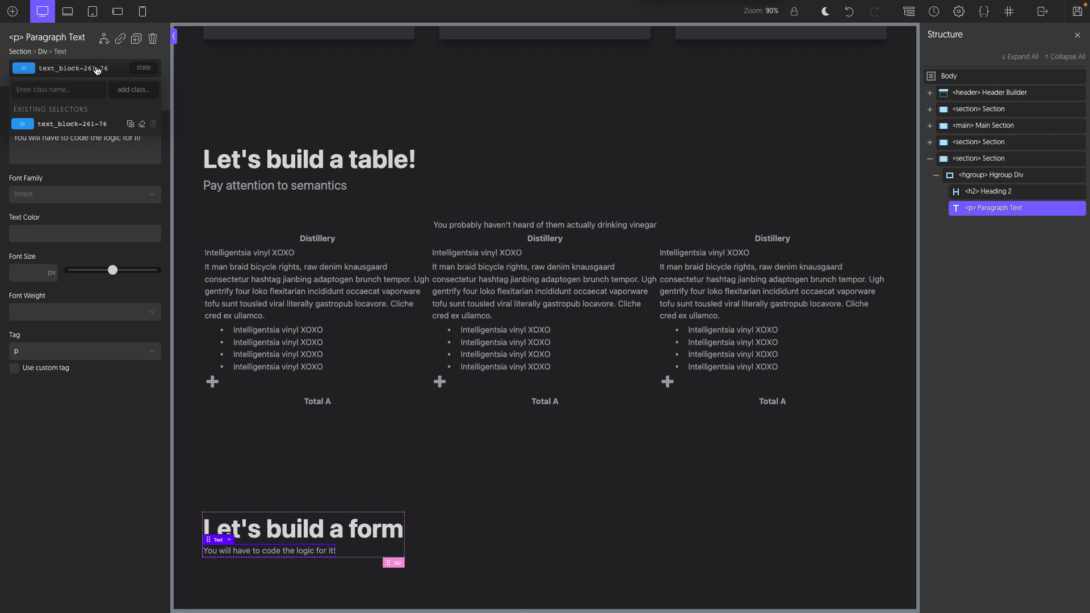
click(146, 193)
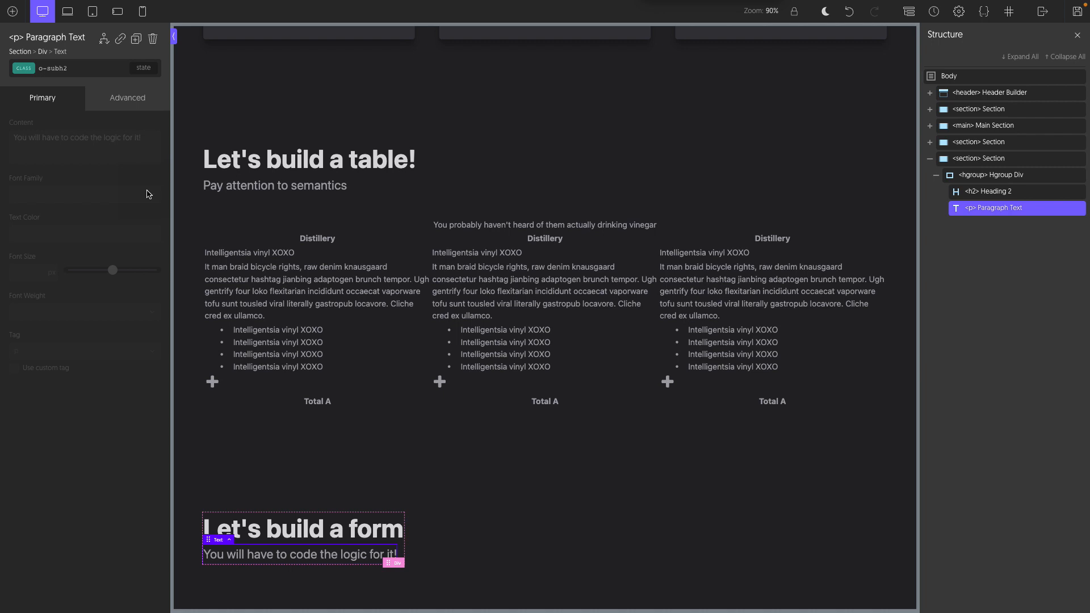
Insert a form element in the new section and set its width to 100%.
right_click(1040, 159)
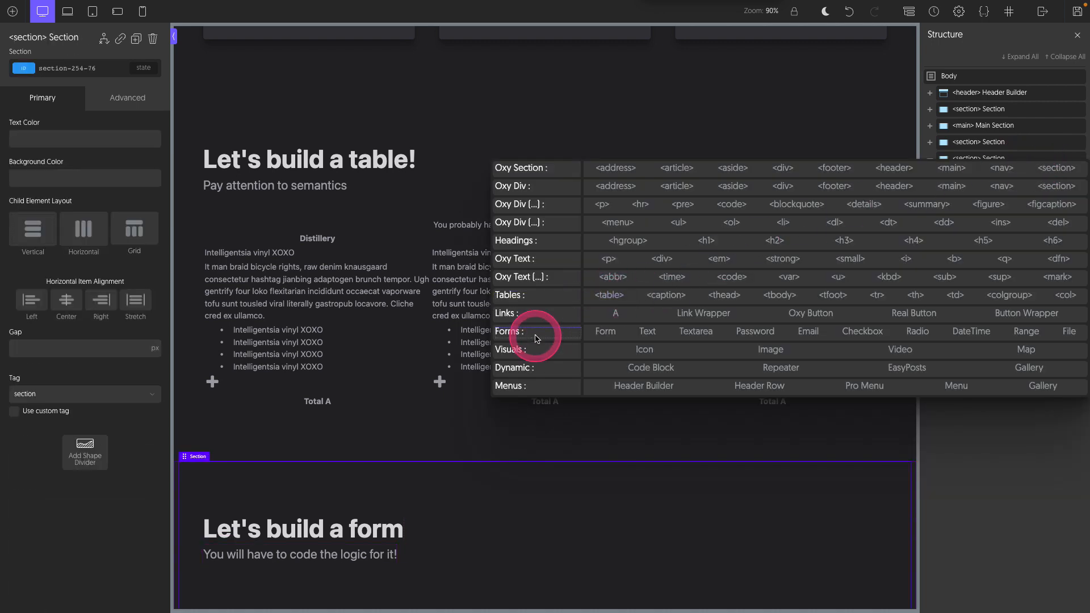
click(605, 332)
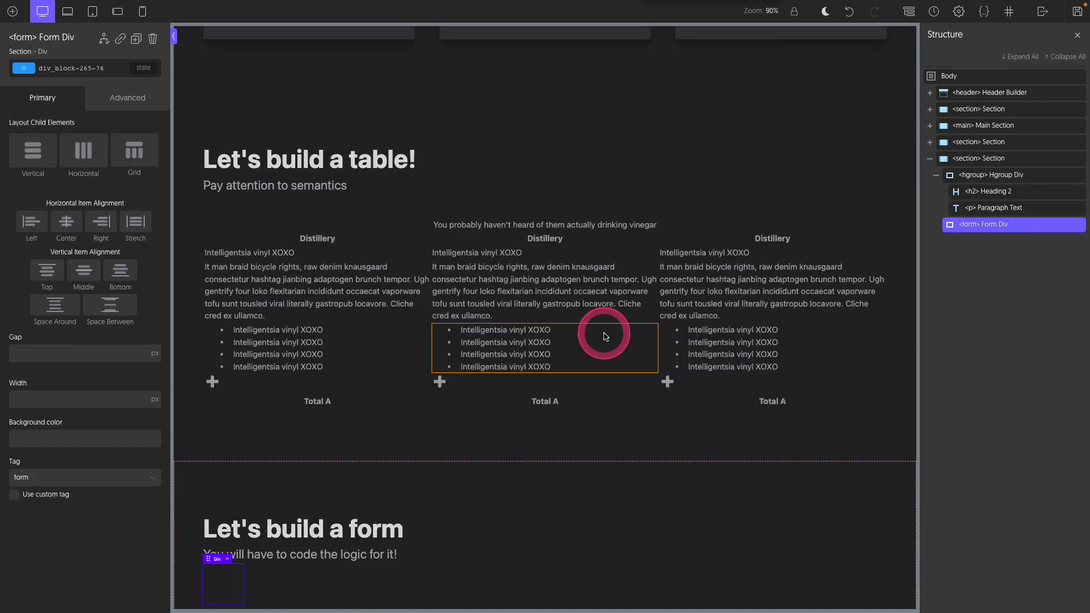
right_click(72, 401)
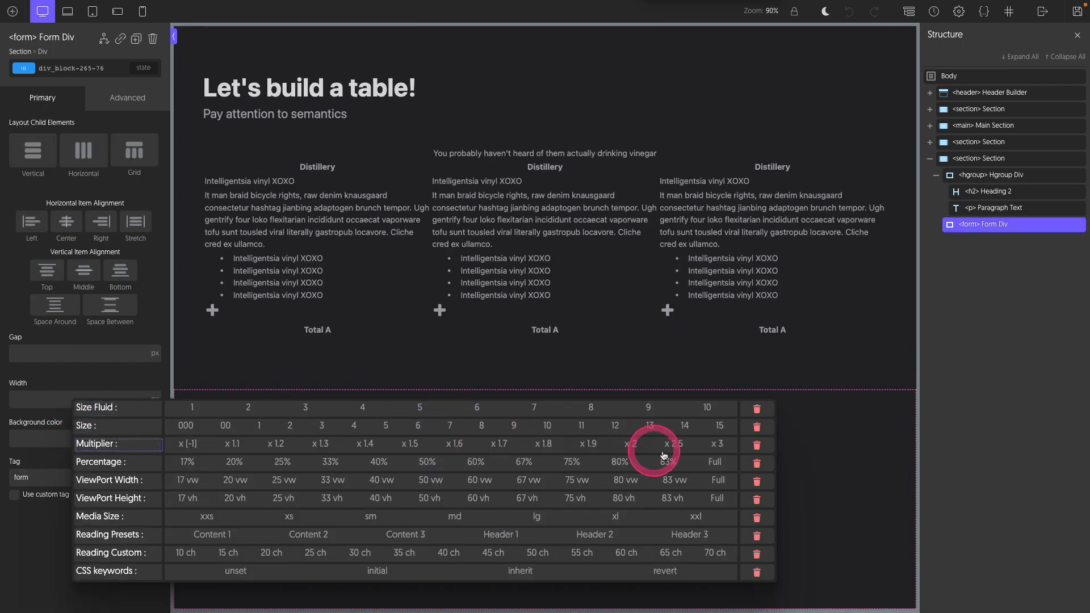
click(714, 463)
Insert a text input inside the form and set its width to the Content 2 reading preset.
right_click(1026, 225)
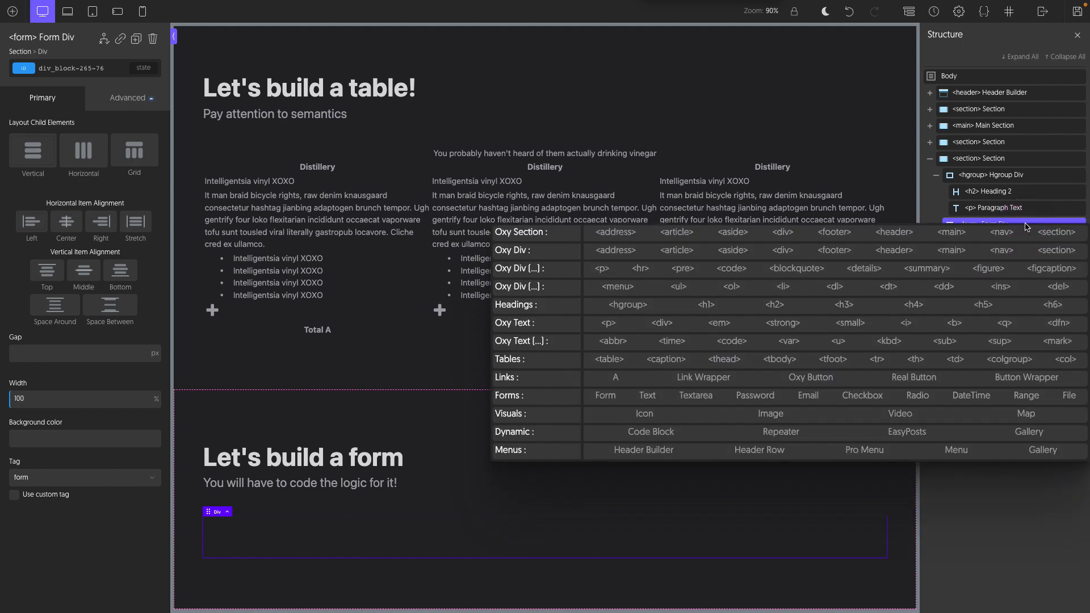
click(648, 395)
right_click(105, 407)
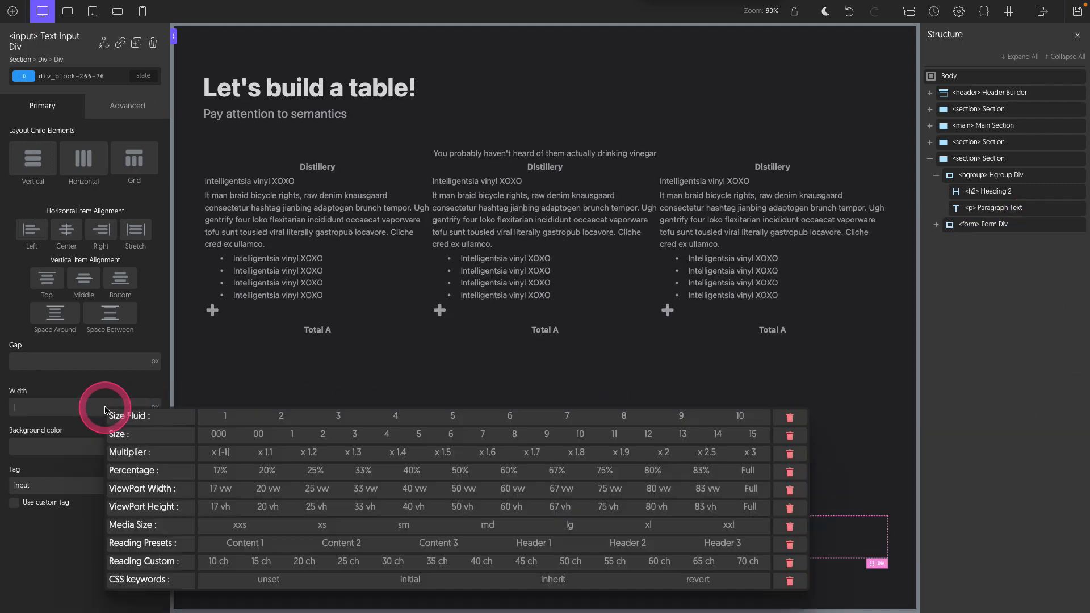
click(341, 542)
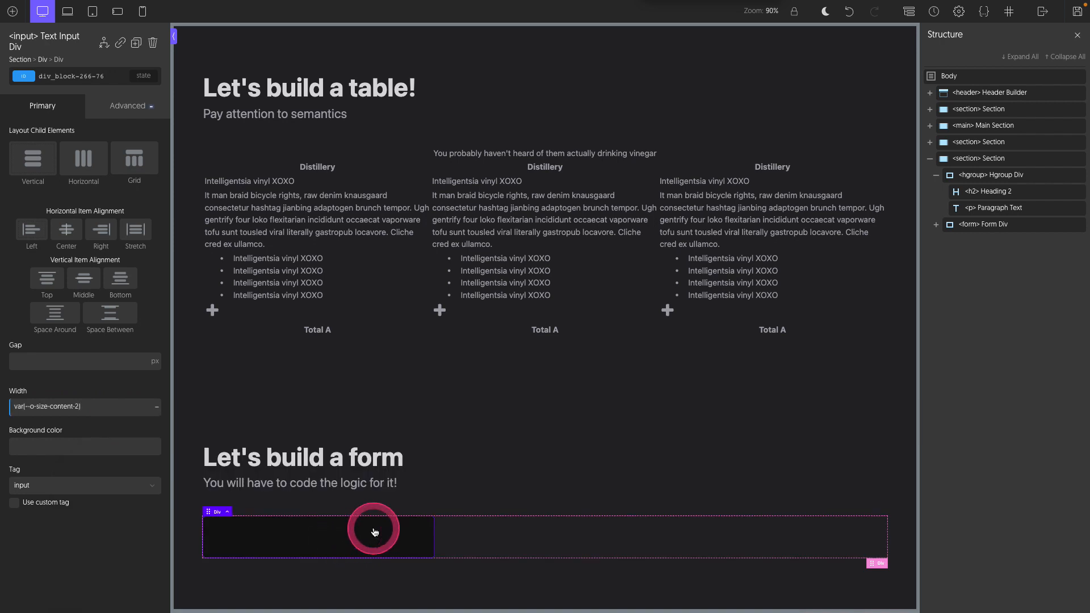
Add a pinned placeholder attribute with the value "First Name" to the text input and apply it.
click(134, 107)
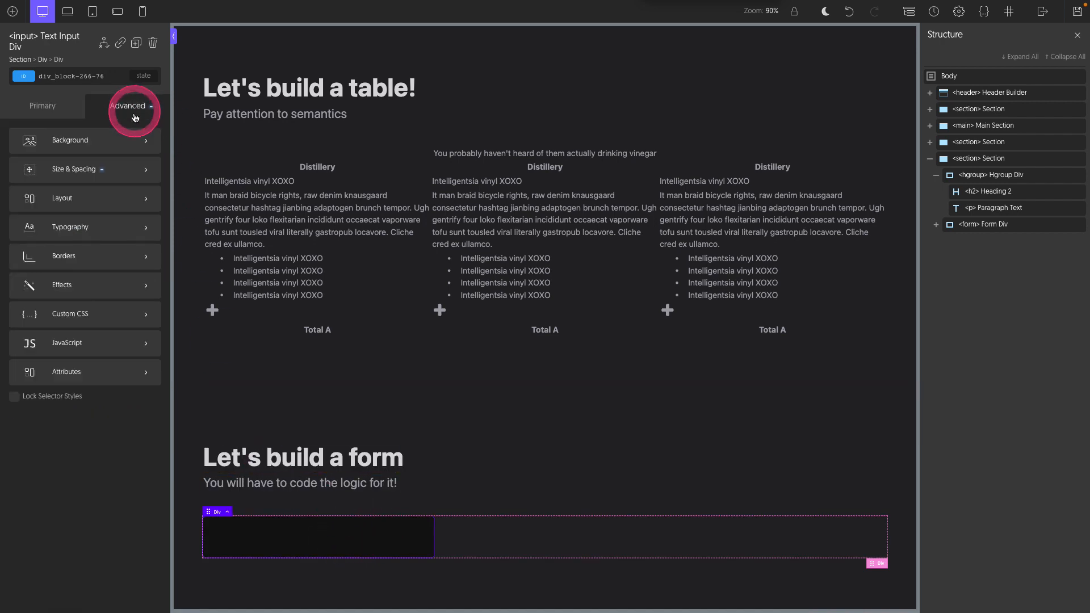
click(105, 374)
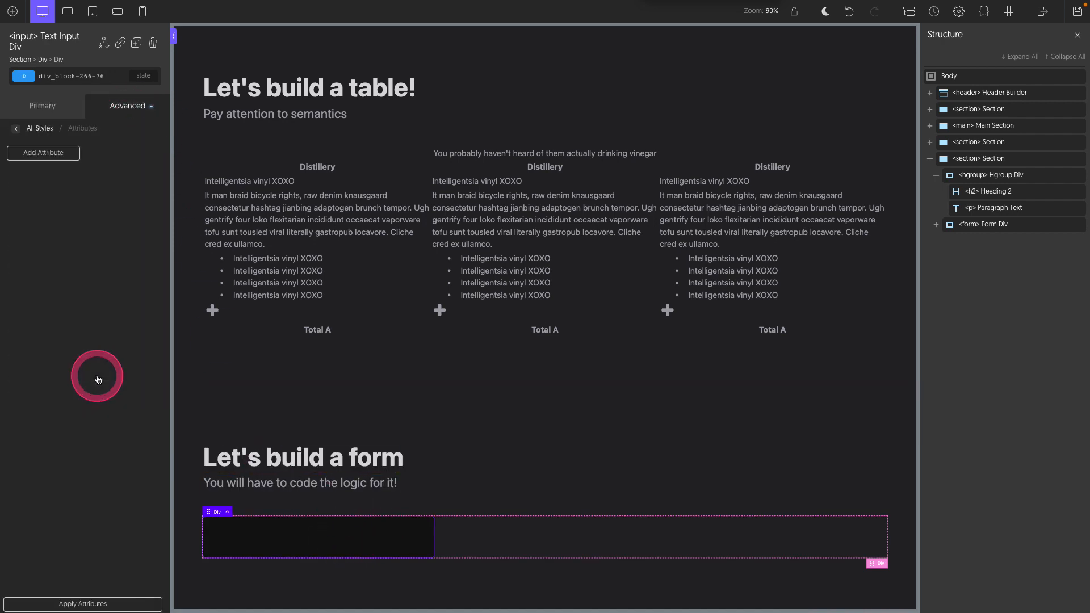
click(41, 154)
click(43, 194)
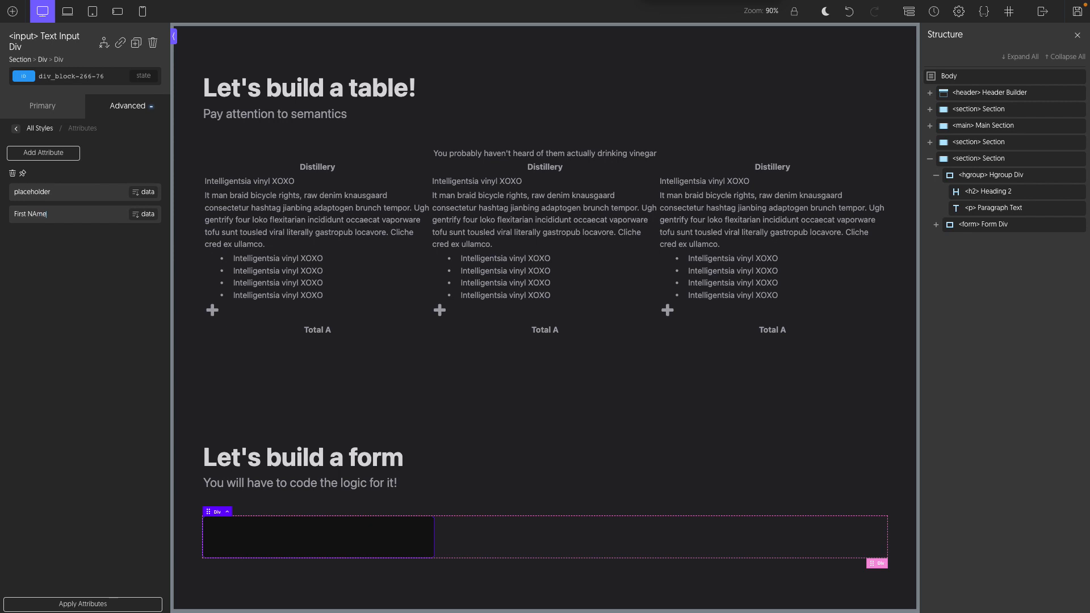
key(BackSpace)
text(a)
click(23, 173)
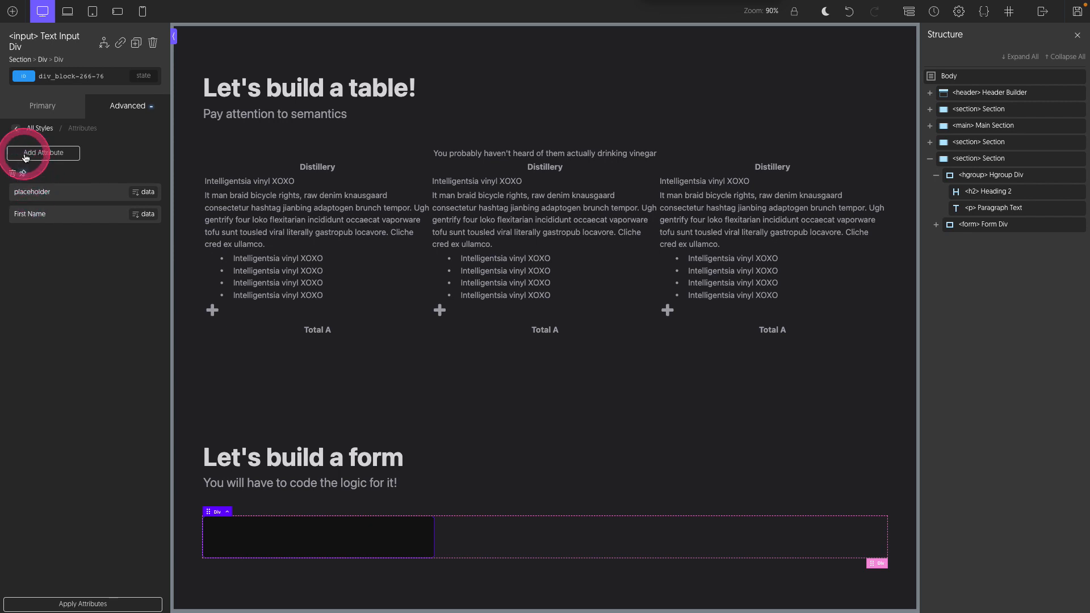
click(95, 604)
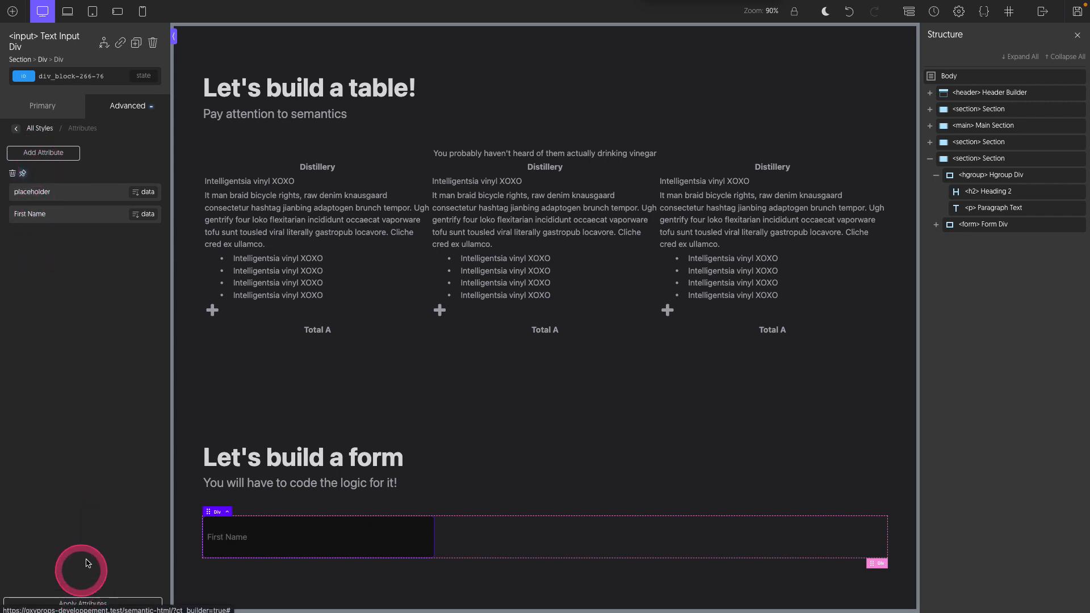
Duplicate the text input and set the copy's placeholder to "Last Name".
click(138, 49)
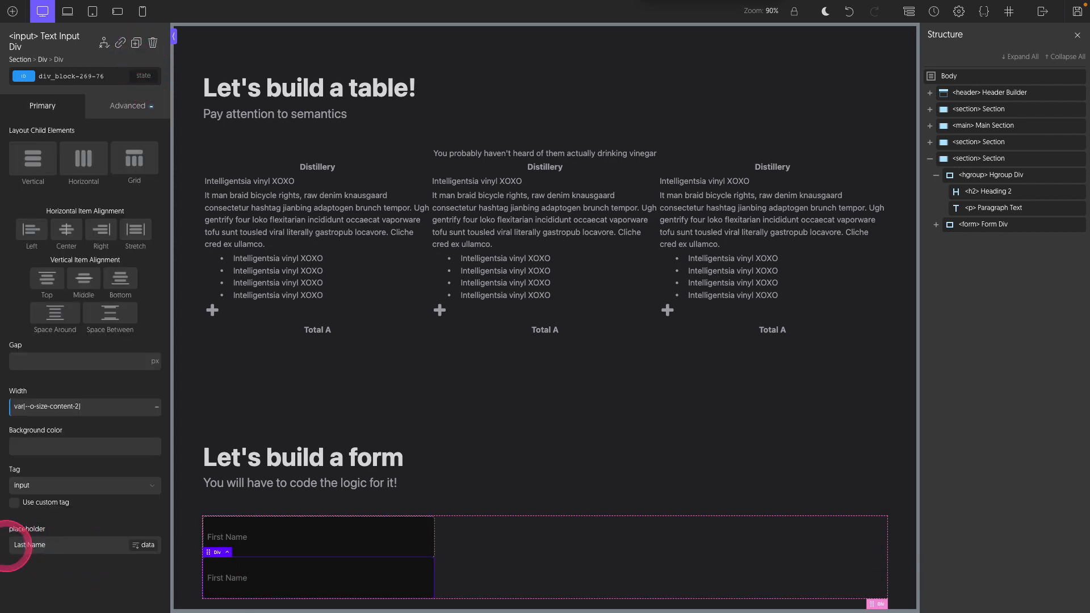
click(82, 603)
Insert a textarea inside the form below the two text inputs.
click(988, 225)
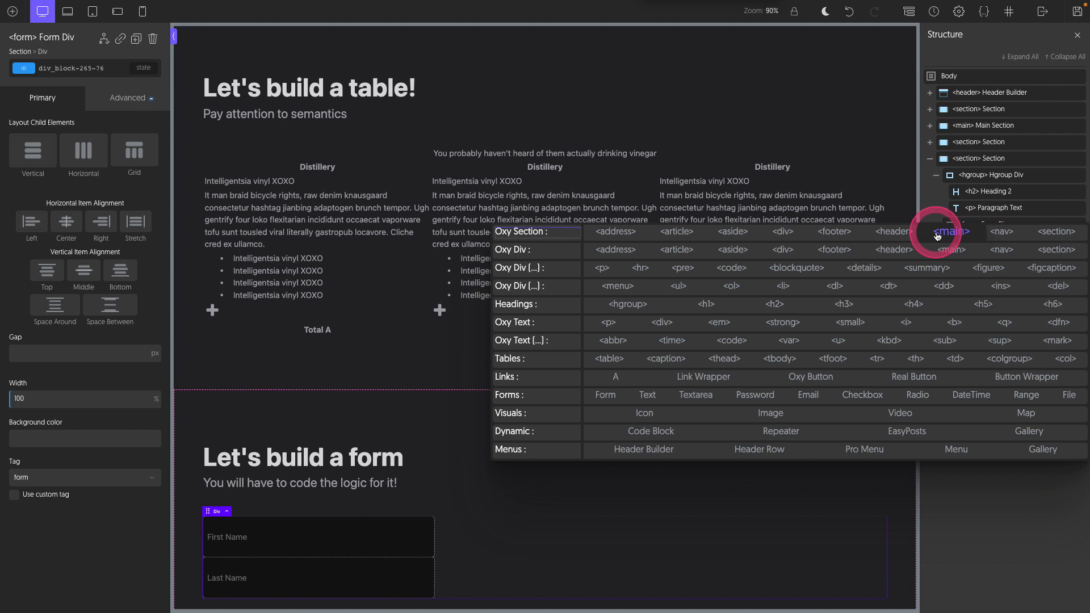
click(700, 401)
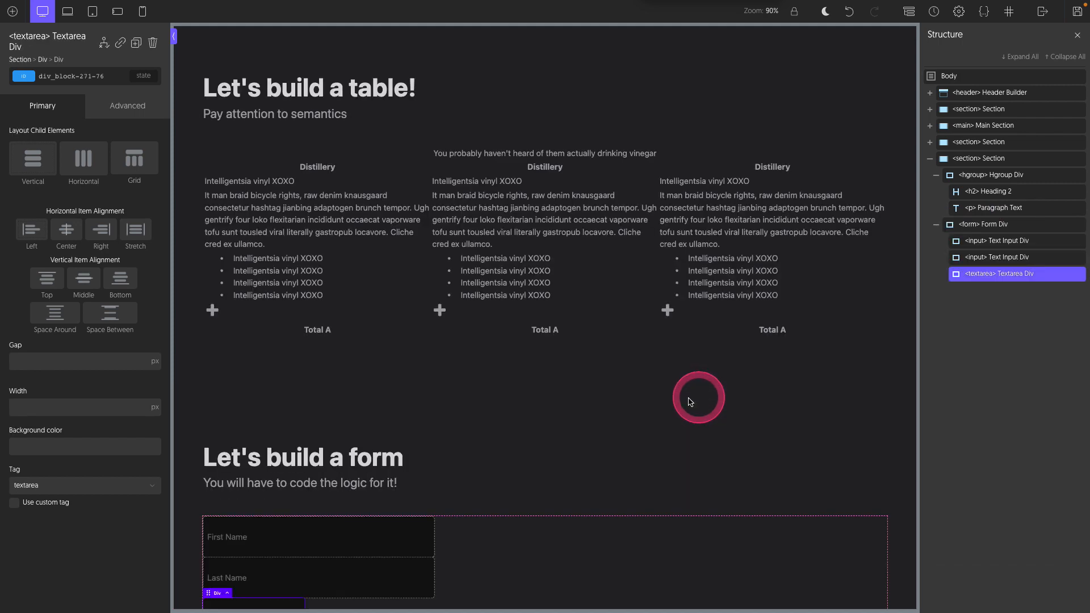
Set the textarea's width to the Content 3 reading preset.
click(93, 406)
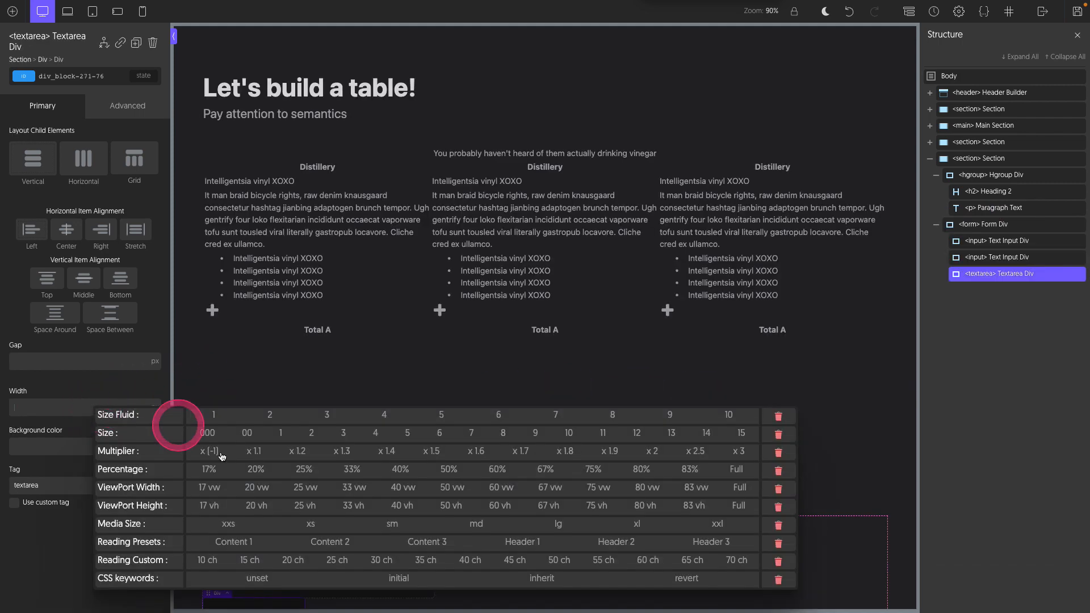
click(424, 543)
scroll(421, 510, down, 2)
Add a placeholder attribute with the value "Your message here" to the textarea and apply it.
click(139, 117)
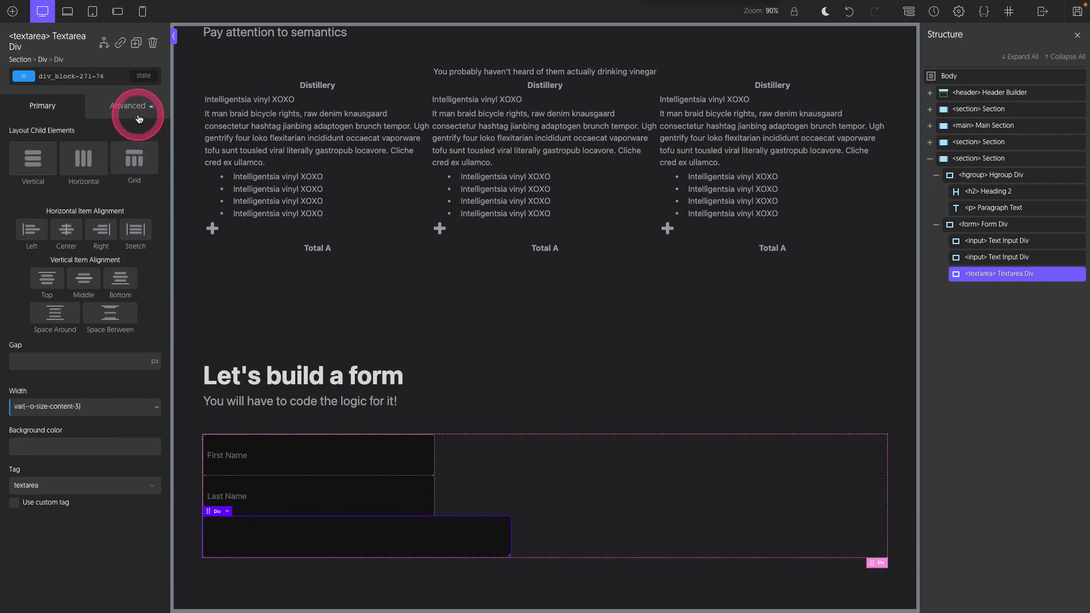
click(67, 366)
click(43, 154)
click(49, 202)
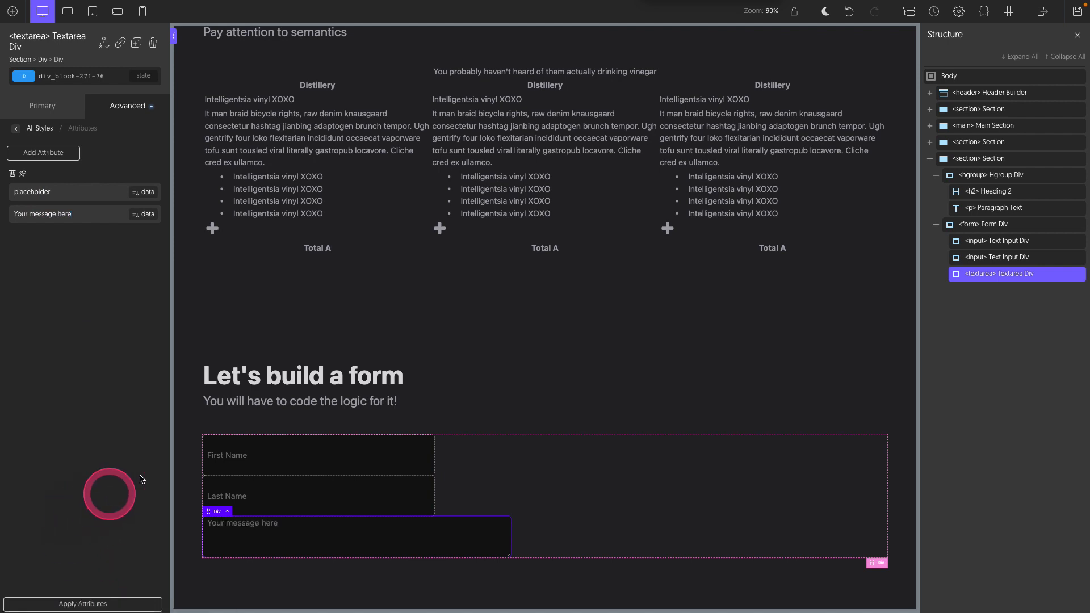
Set the gap of the form container to Size Fluid 2.
click(704, 471)
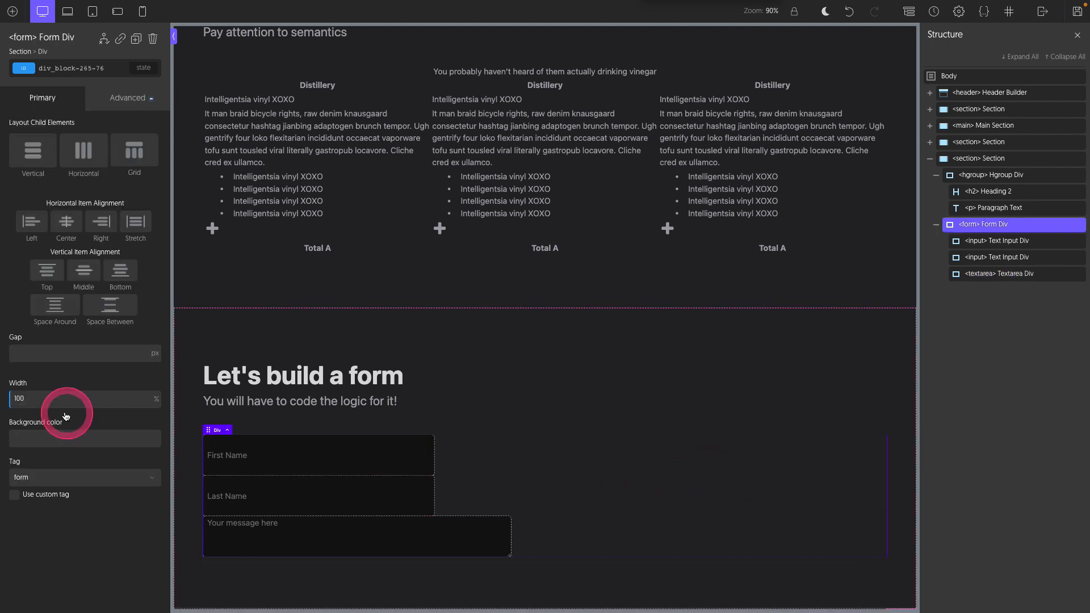
right_click(77, 358)
click(282, 372)
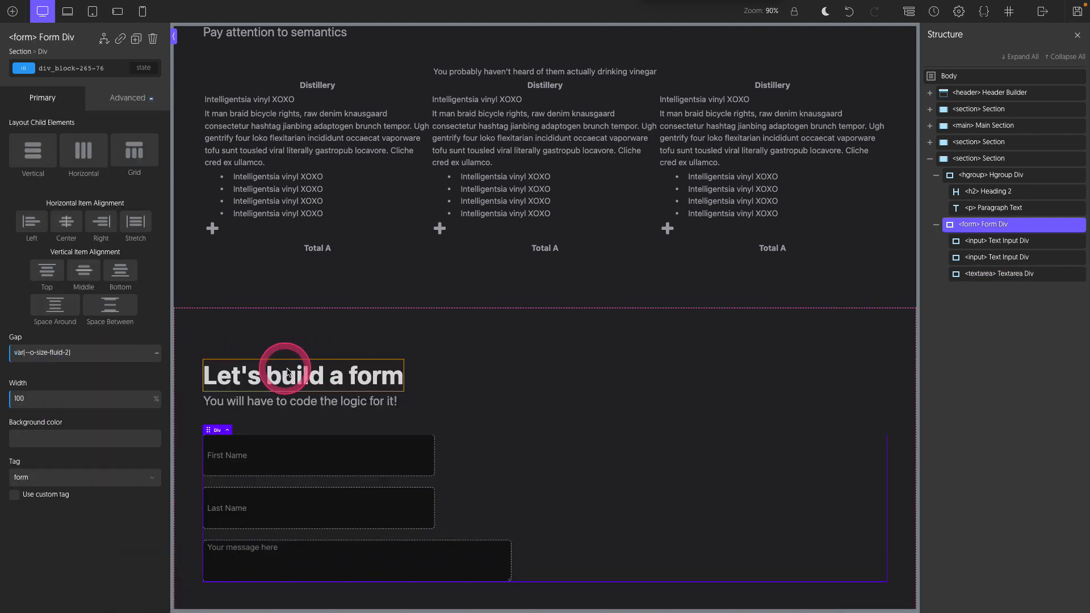
Insert an email input as wide as the text inputs in the form and apply a placeholder attribute with the value "Your Email".
right_click(1028, 231)
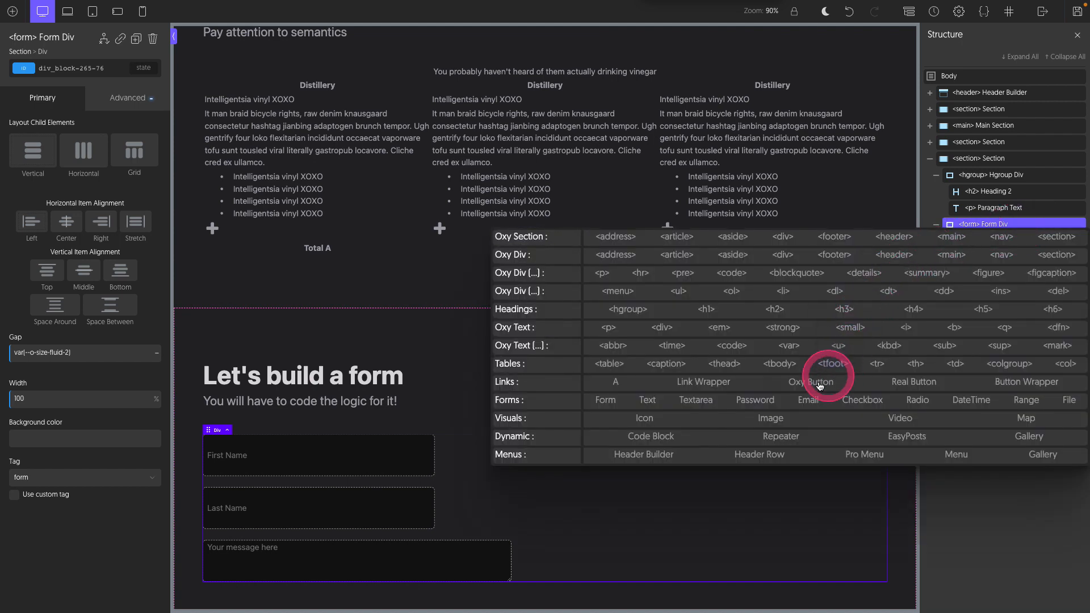
click(807, 400)
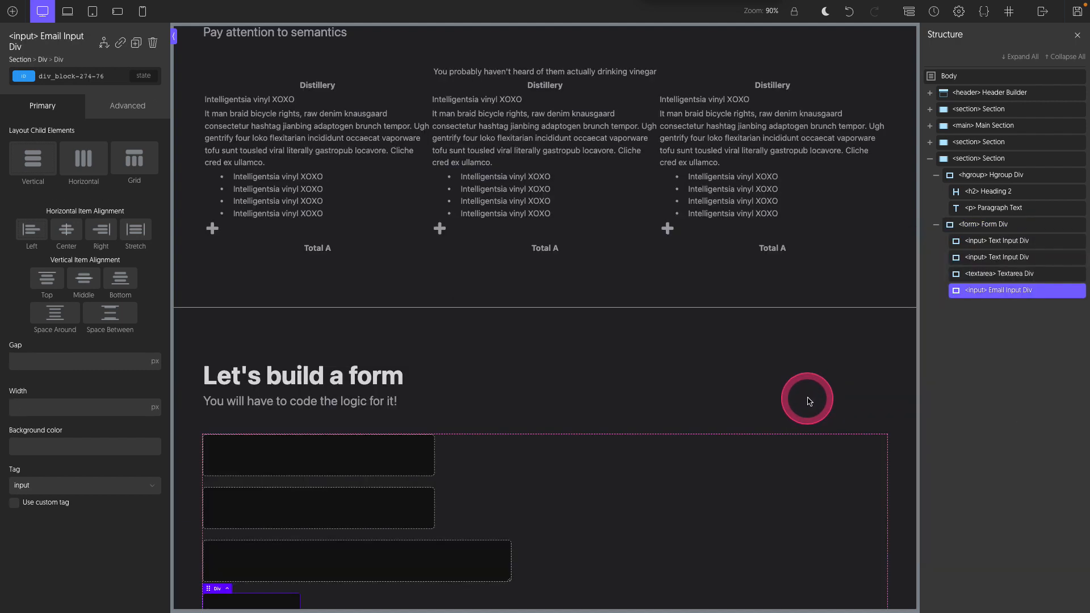
click(123, 107)
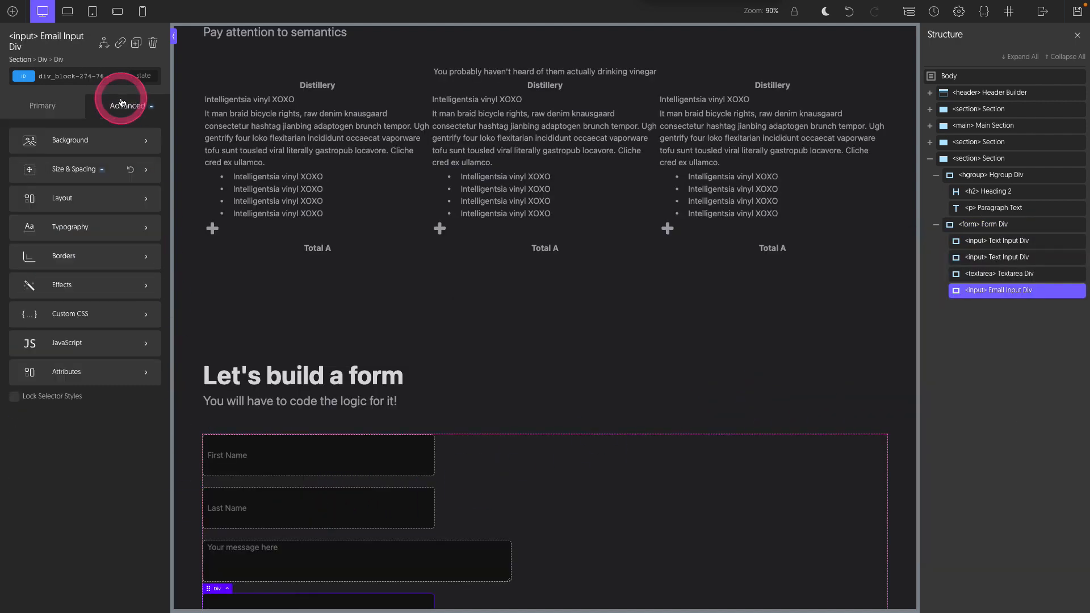
click(62, 371)
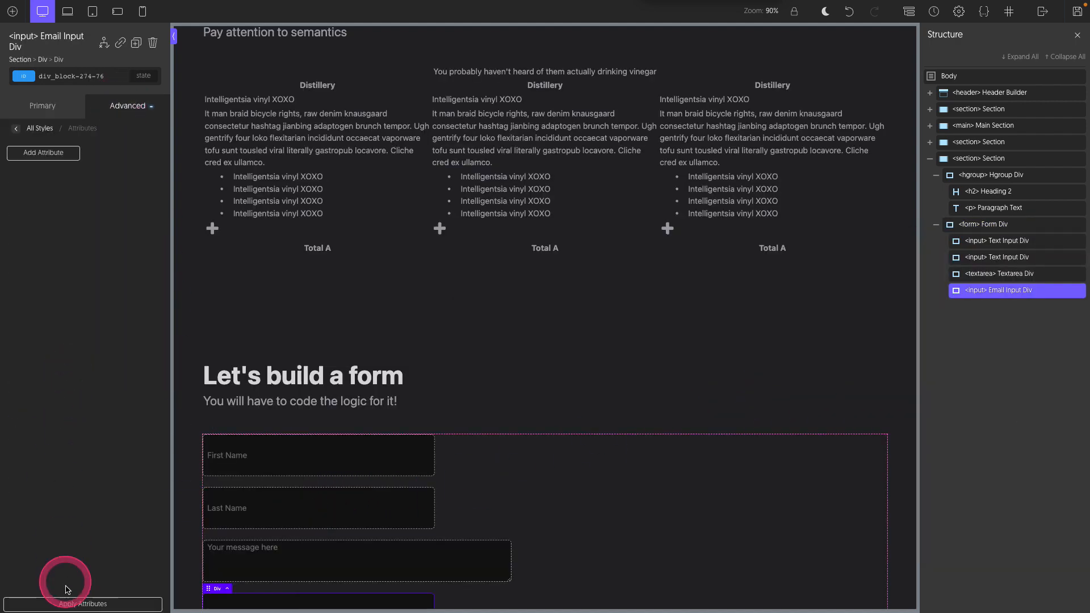
click(47, 155)
click(48, 192)
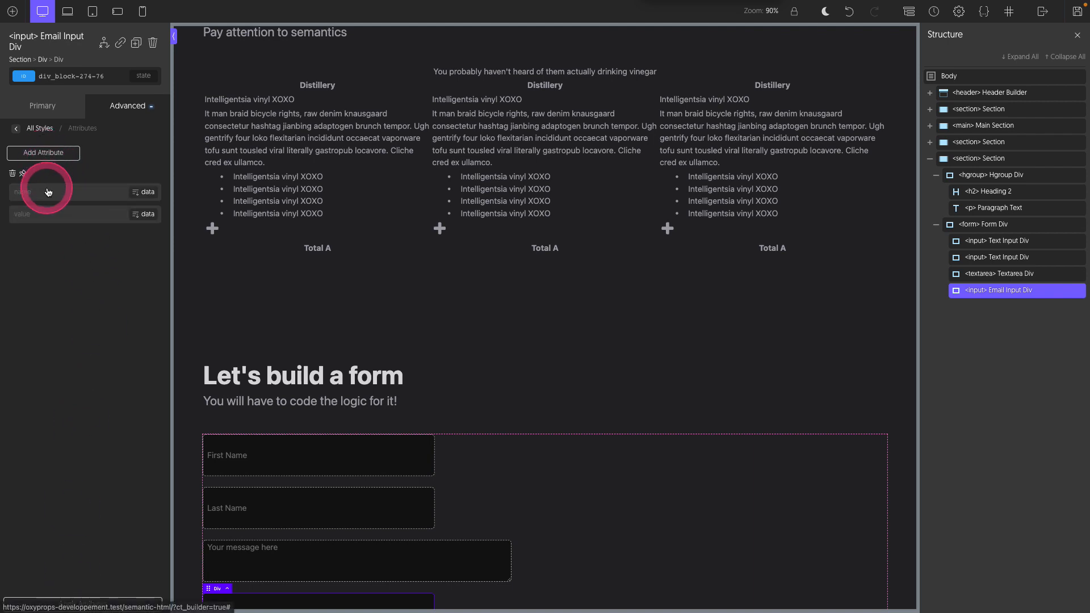
text(placeholder)
key(Tab)
text(Your Email)
click(83, 605)
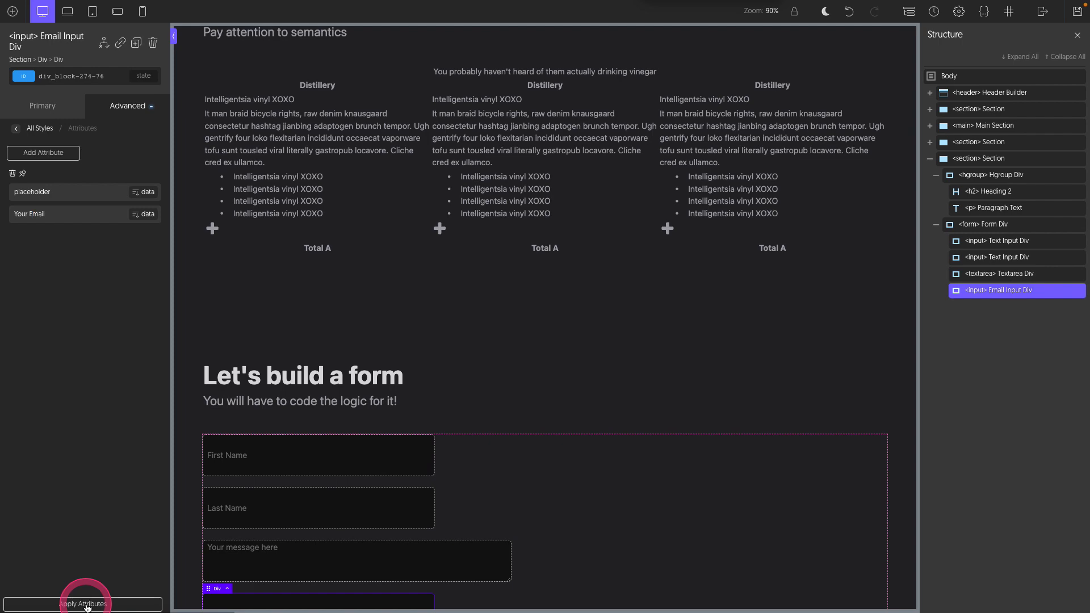
scroll(640, 523, down, 2)
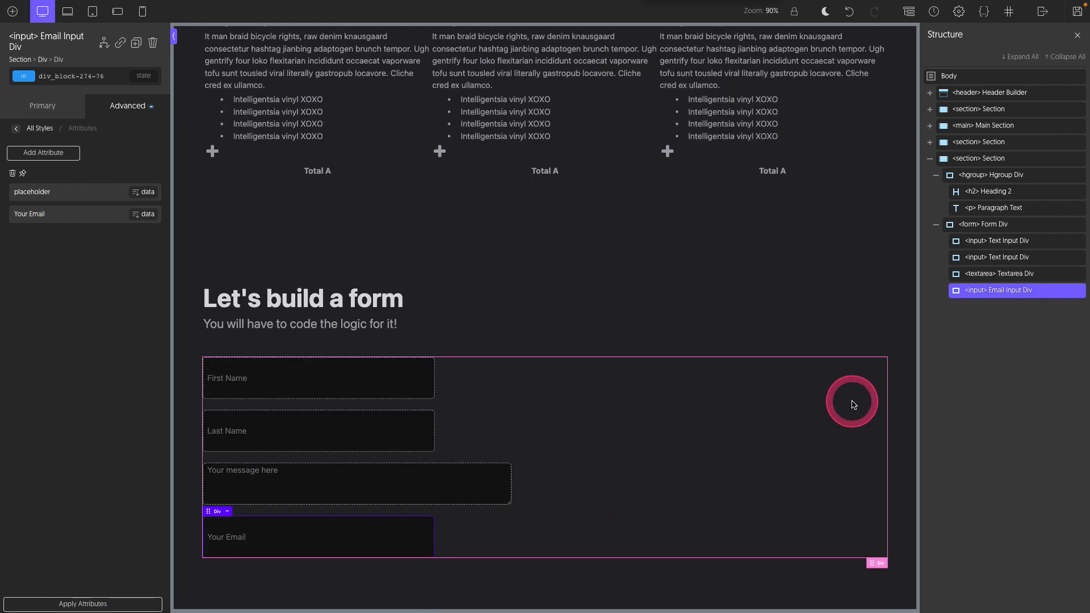
Insert a checkbox input inside the form below the email input.
right_click(997, 226)
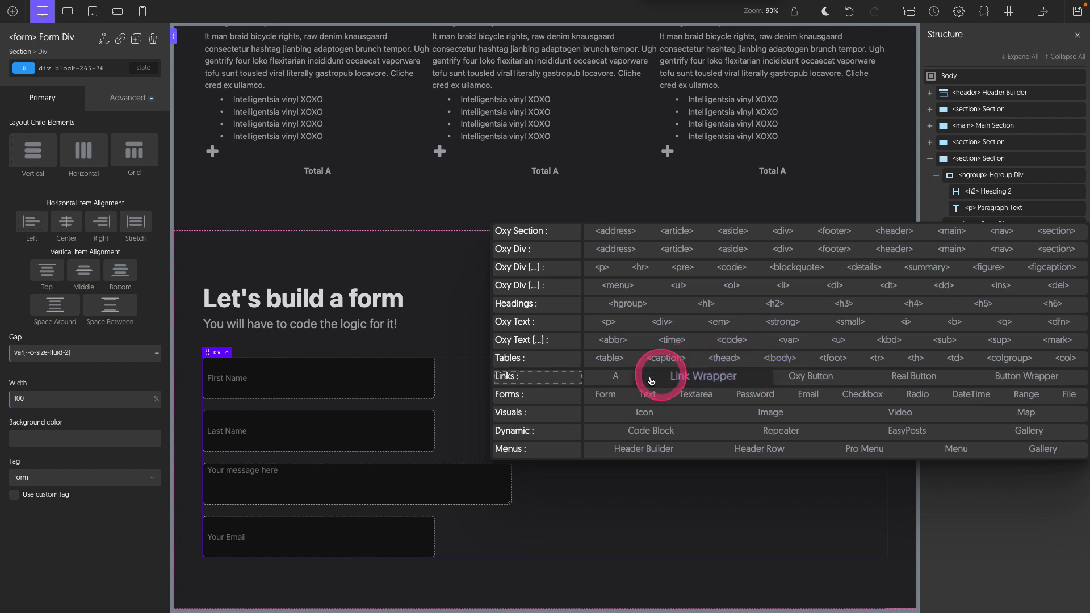
click(864, 396)
scroll(621, 396, down, 1)
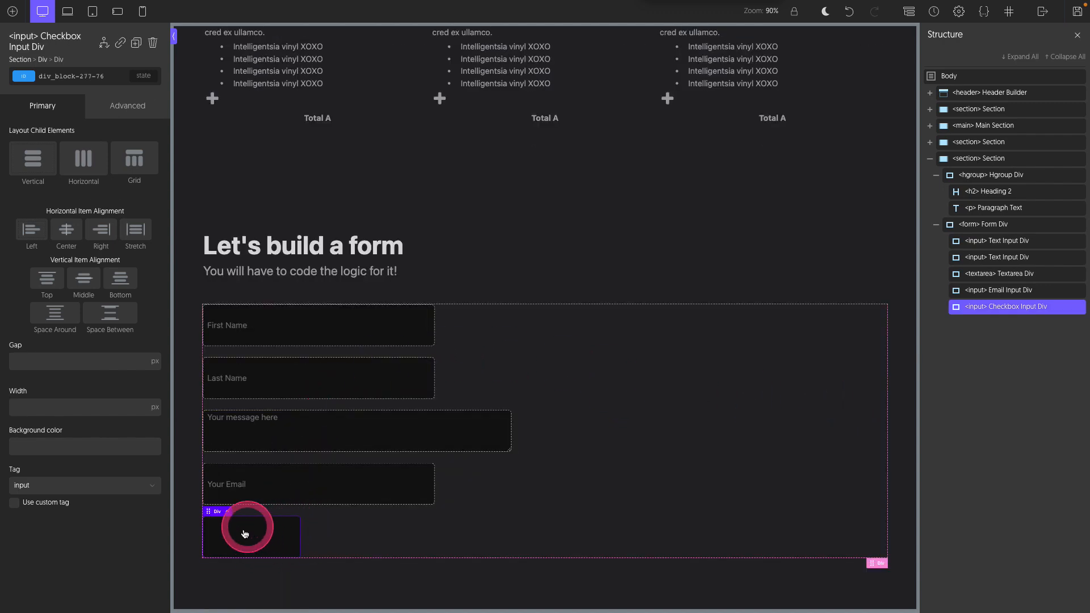
scroll(255, 536, up, 1)
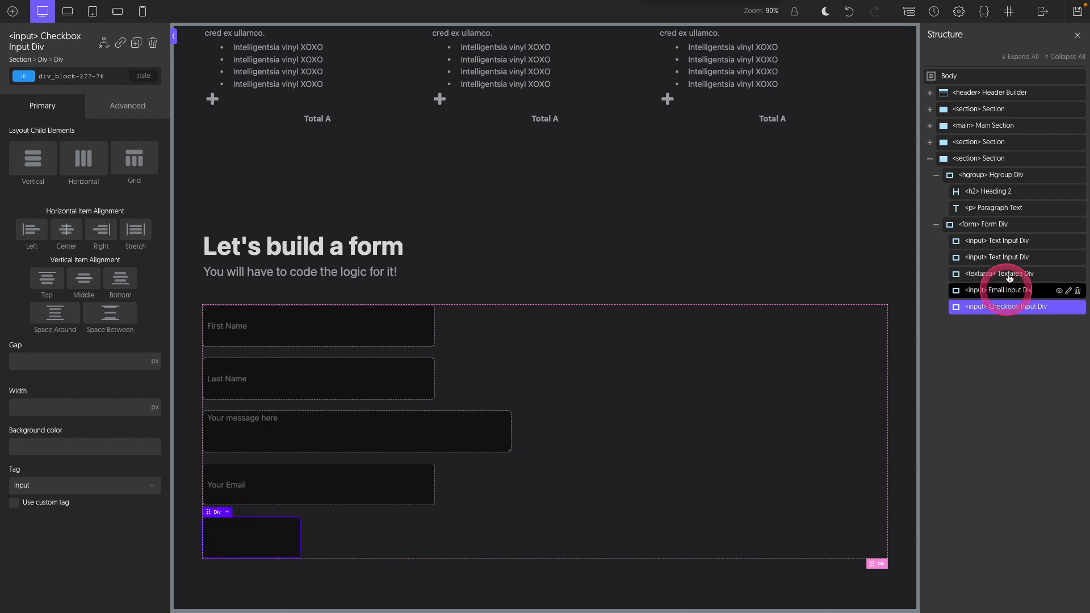
Add a div with the custom tag "label", named "<label>", to the form and move the checkbox input into it.
click(1009, 227)
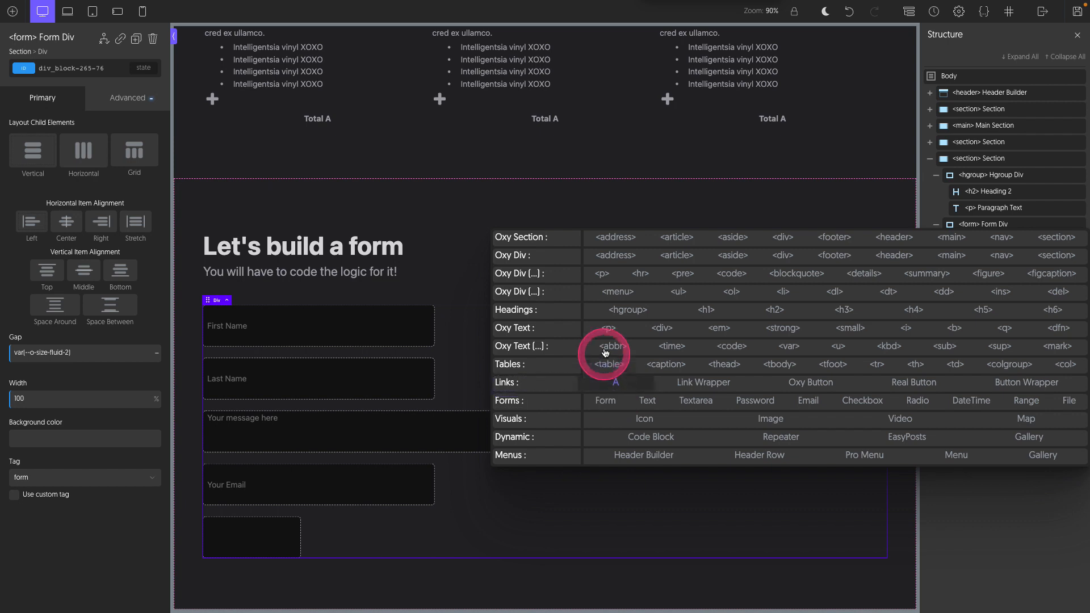
click(615, 292)
click(17, 495)
double_click(49, 482)
text(label)
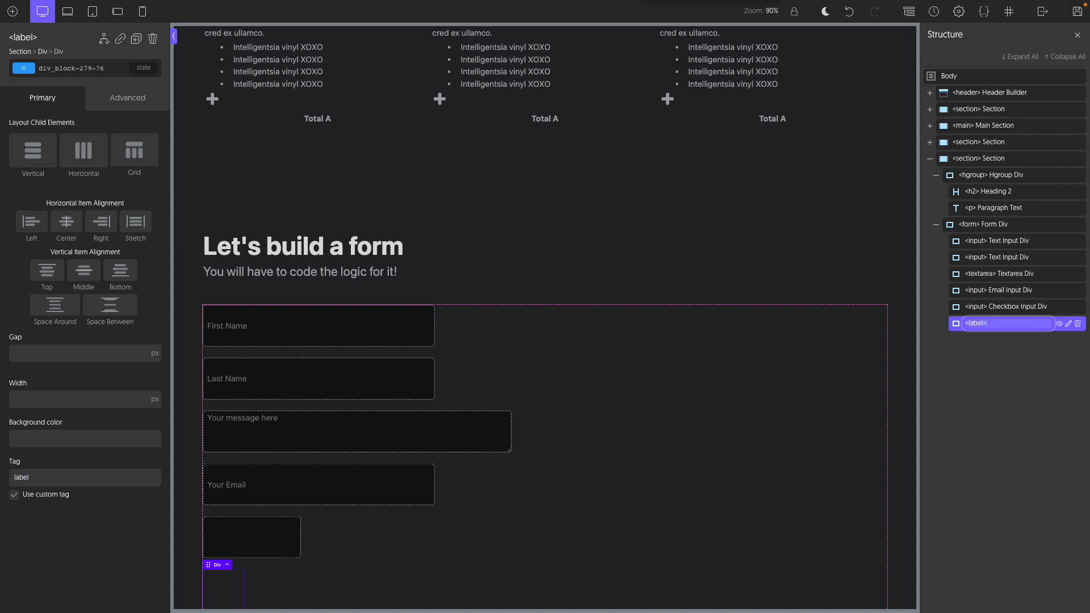
mouse_move(1005, 307)
mouse_down()
mouse_move(990, 324)
mouse_move(1009, 312)
mouse_up()
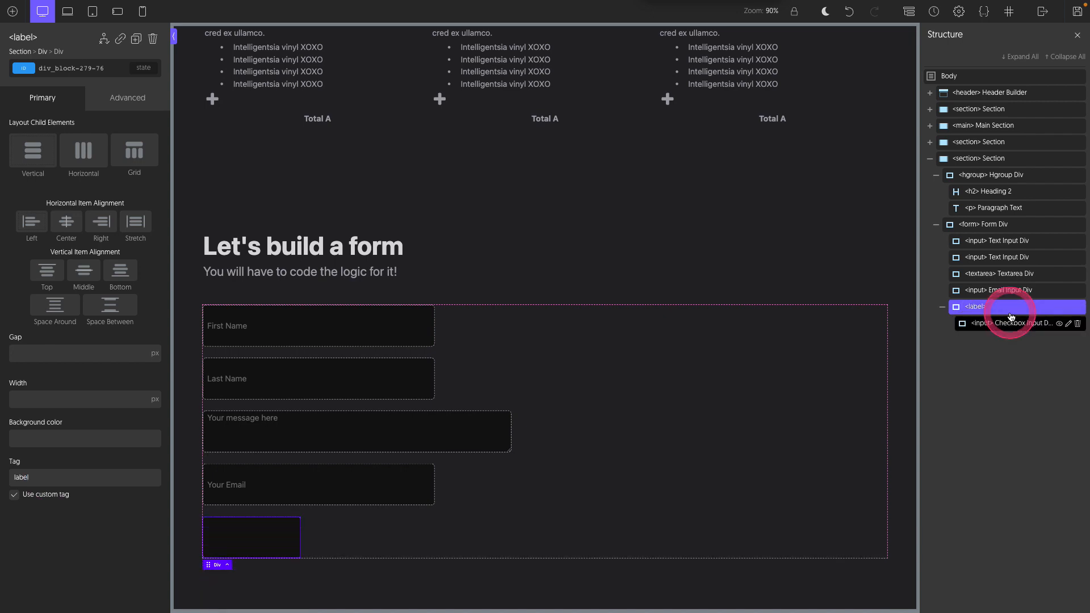
Insert a div text element inside the label with the content "I agree to receive marketing emails".
click(1007, 307)
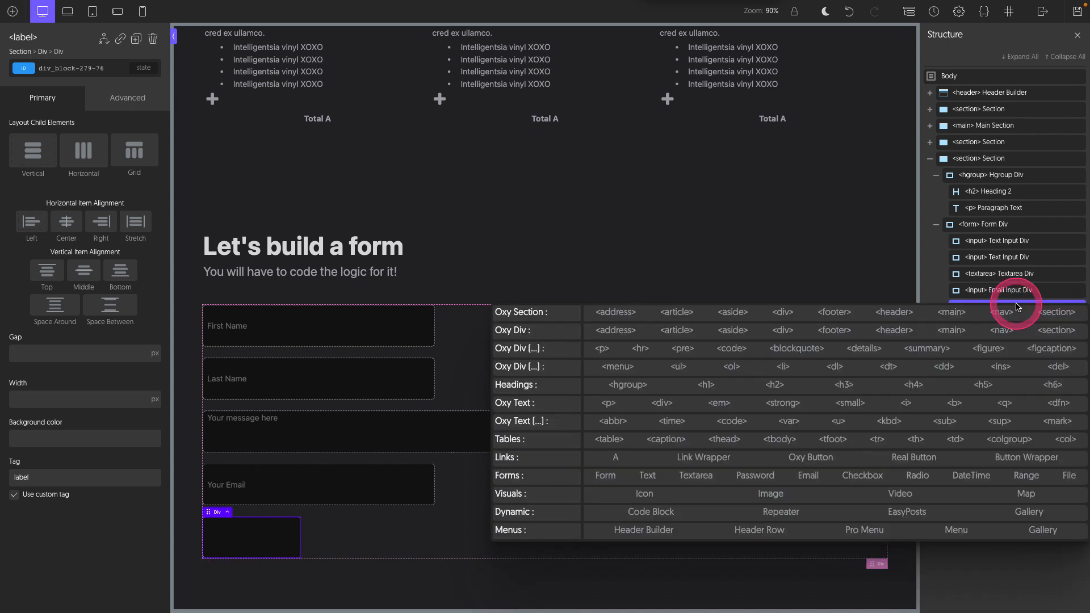
click(638, 413)
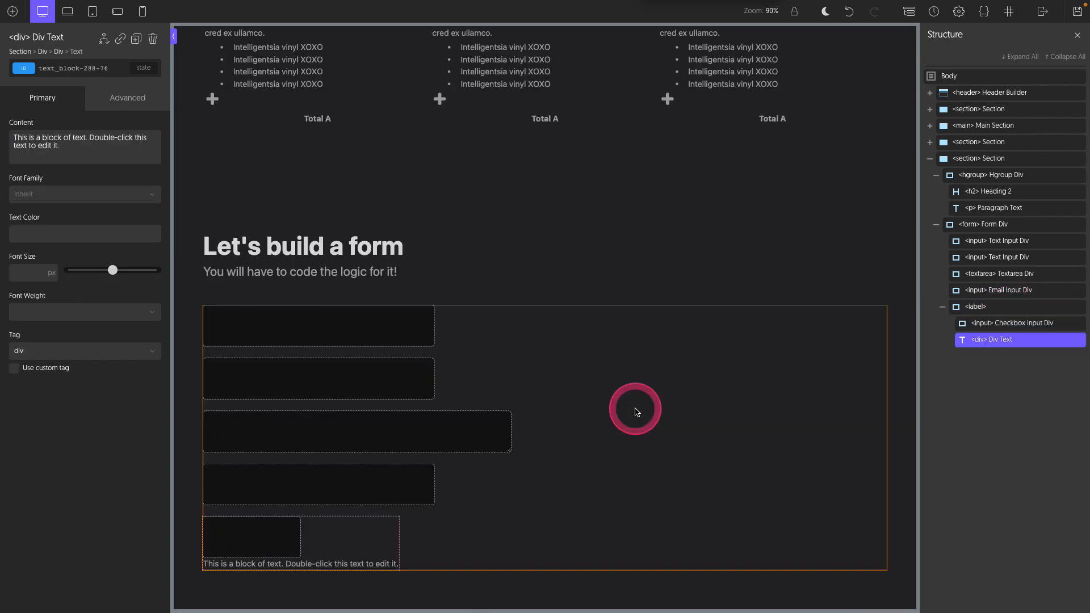
text(I agree to receive marketing emails)
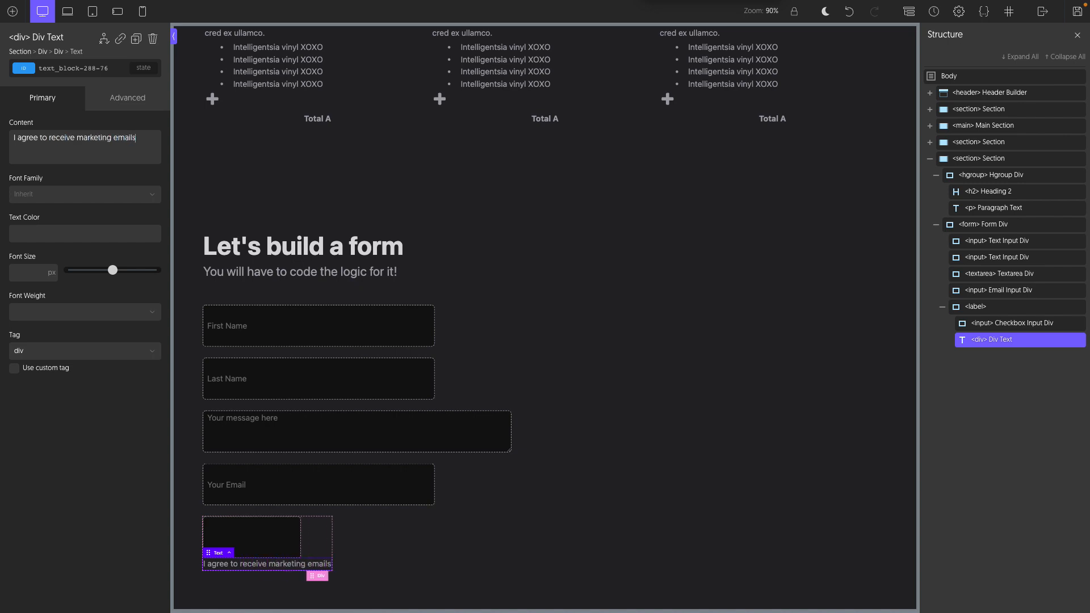
Lay out the label's children horizontally with middle vertical alignment and a gap of Size 2.
click(67, 268)
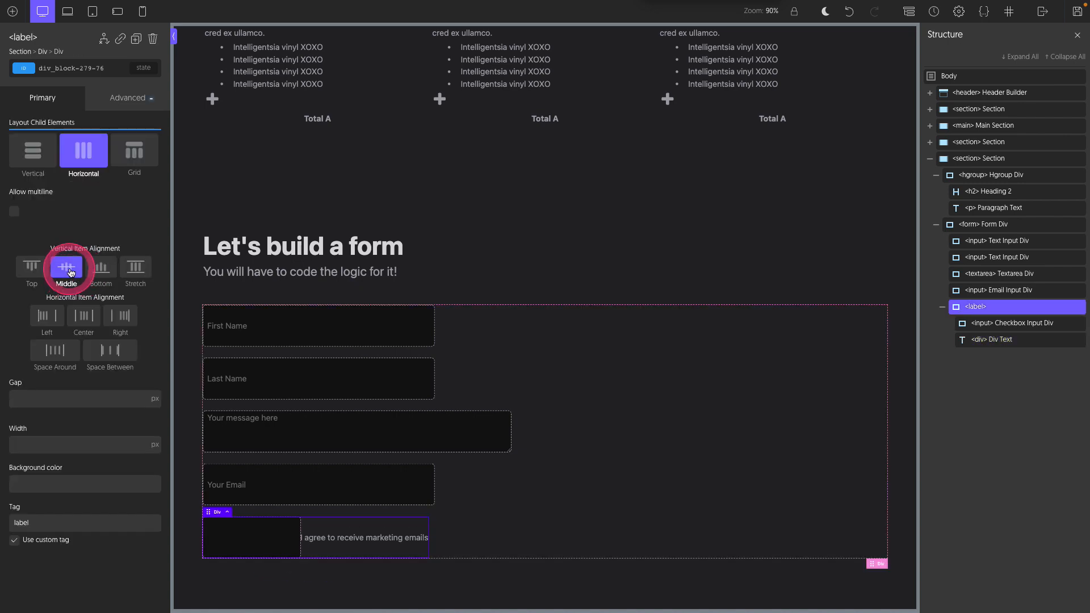
click(58, 398)
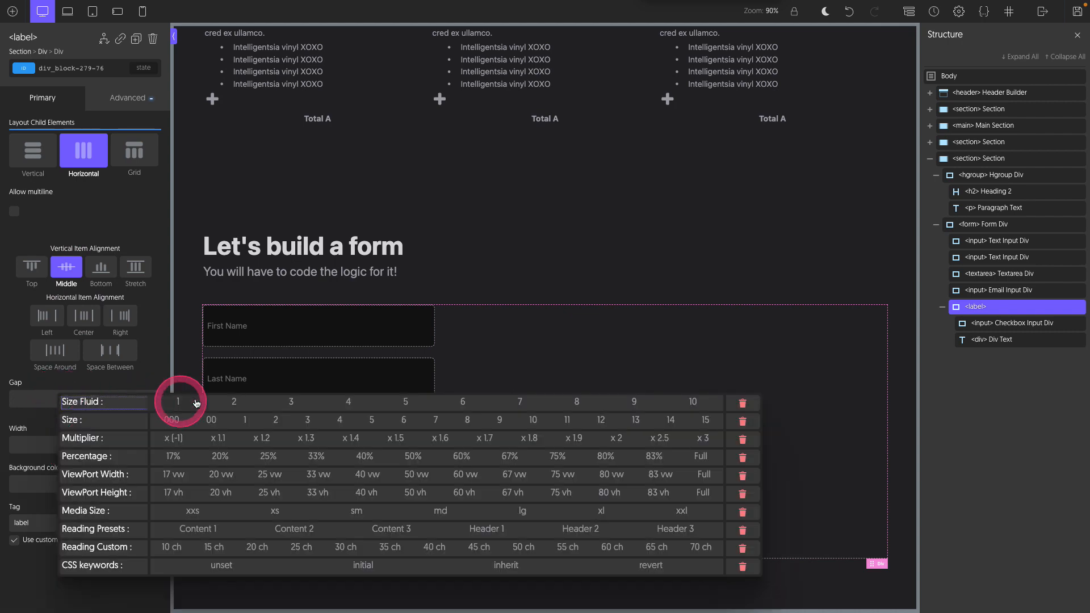
click(273, 416)
Set the message textarea's width to the Content 2 reading preset.
click(460, 431)
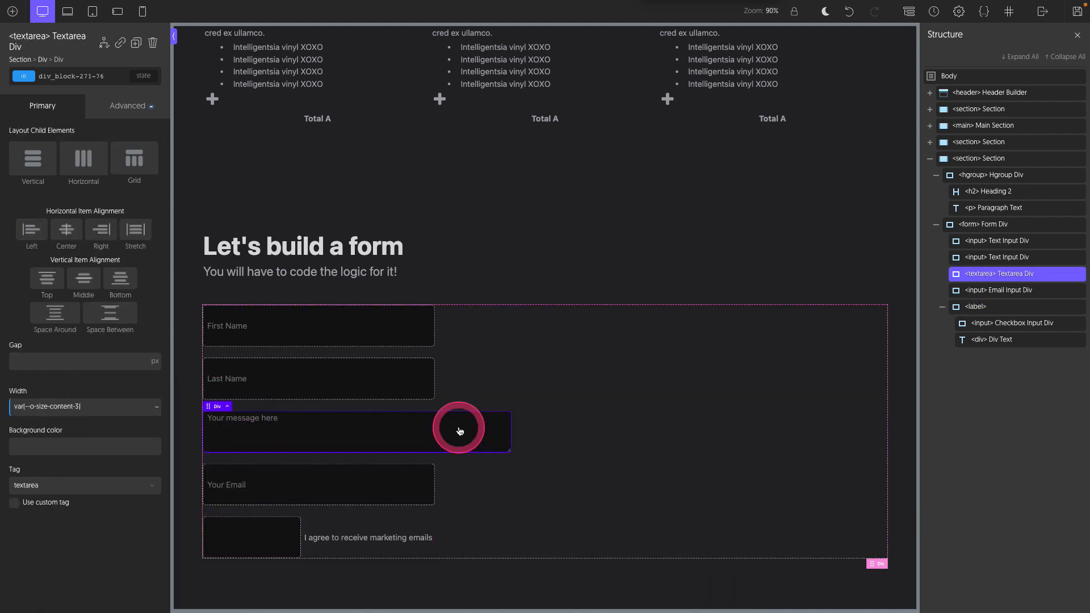
click(122, 407)
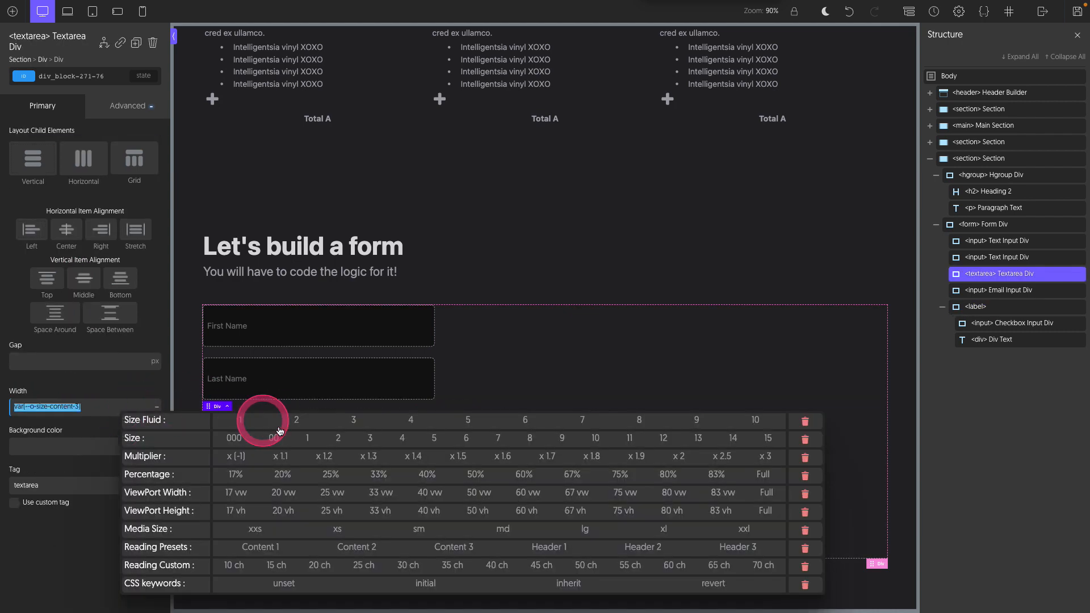
click(353, 549)
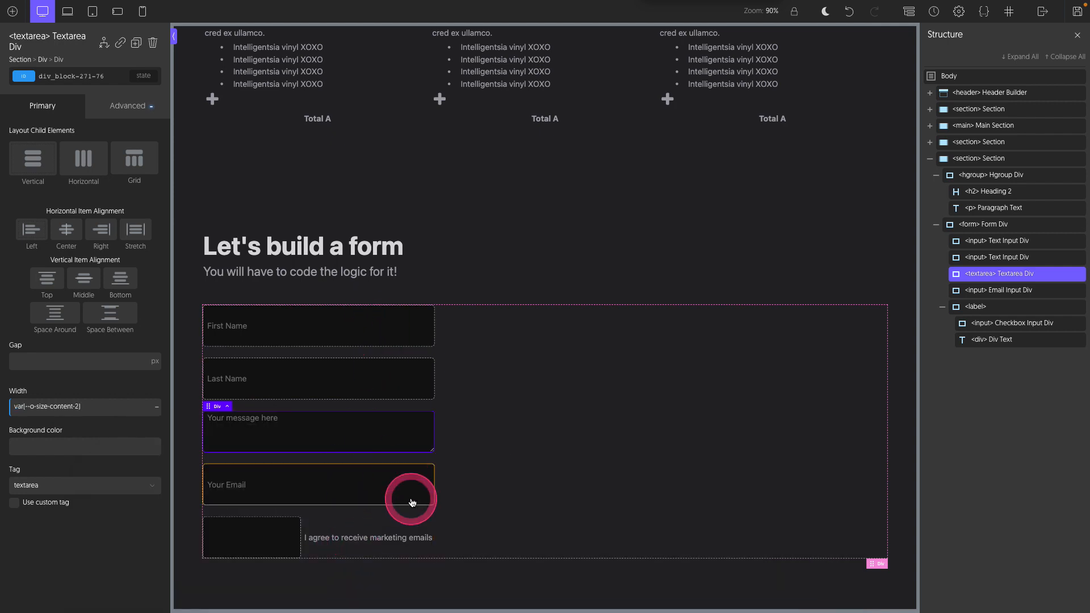
Insert a real button at the end of the form and set its text to "Submit".
click(943, 306)
click(989, 226)
click(911, 374)
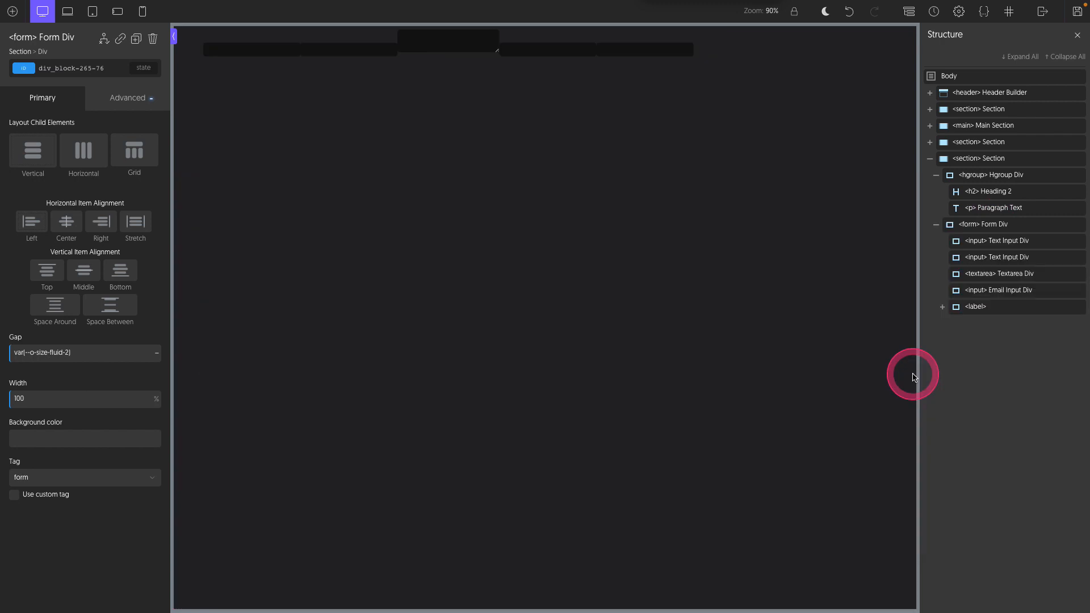
text(Submit)
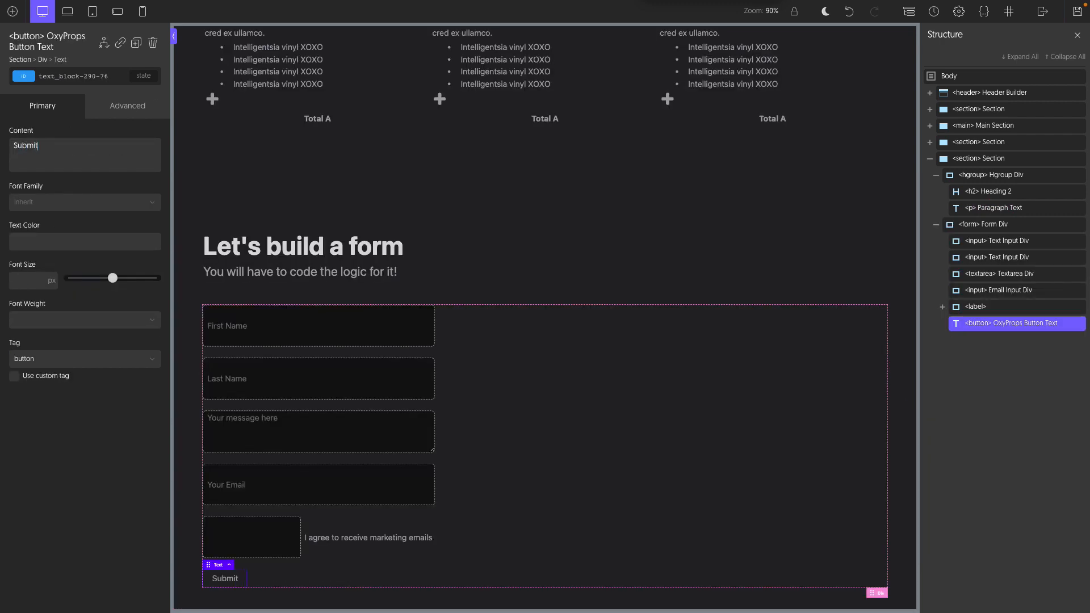
Assign the o-btn class to the Submit button.
click(101, 76)
text(o-bt)
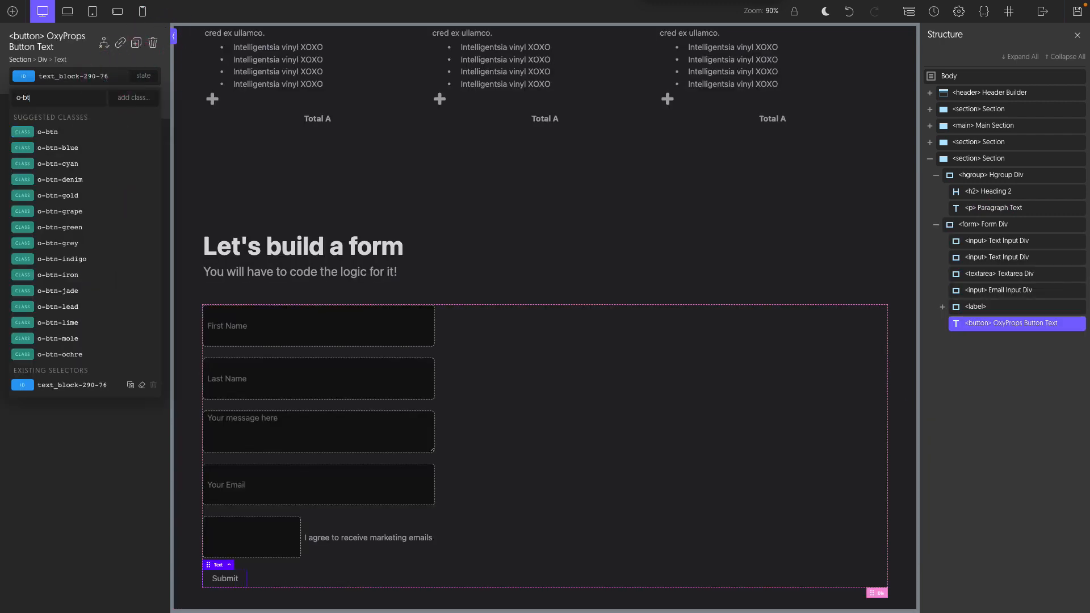
key(Return)
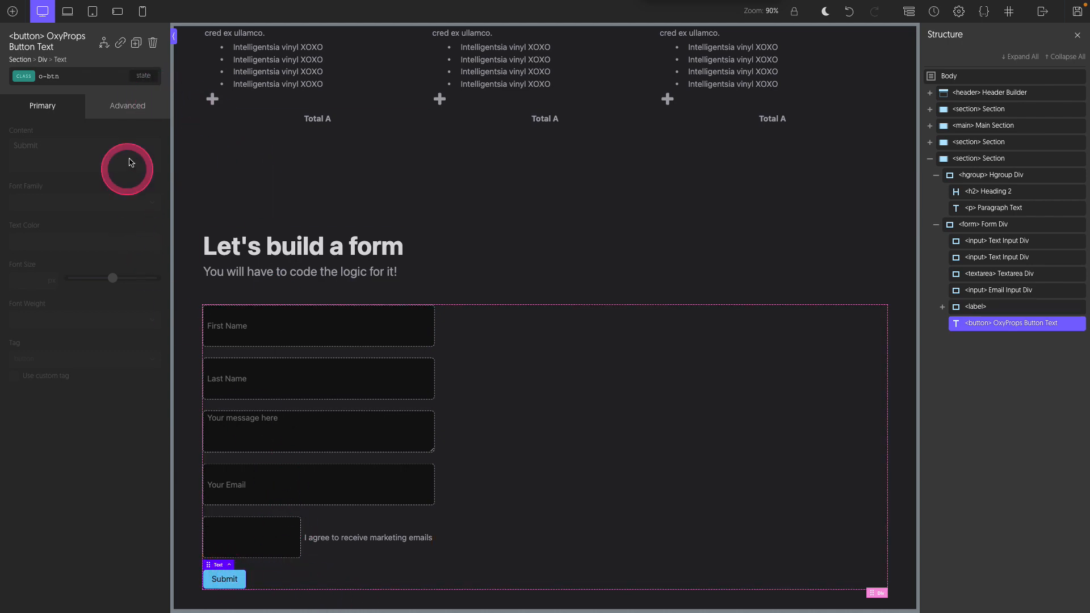
Add a type attribute with the value "submit" to the button itself rather than to its class.
click(127, 110)
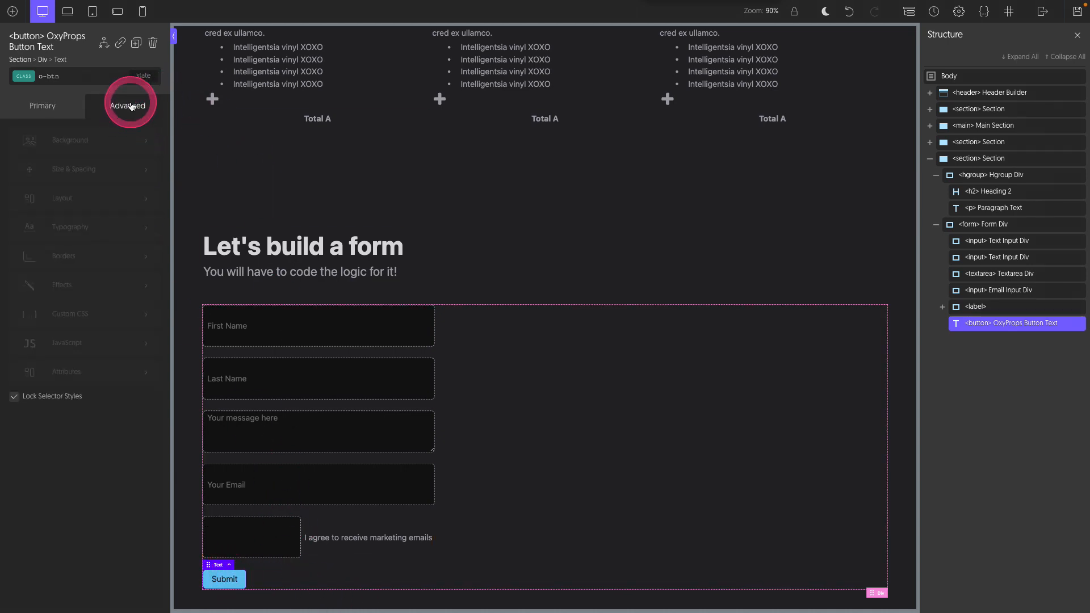
click(73, 378)
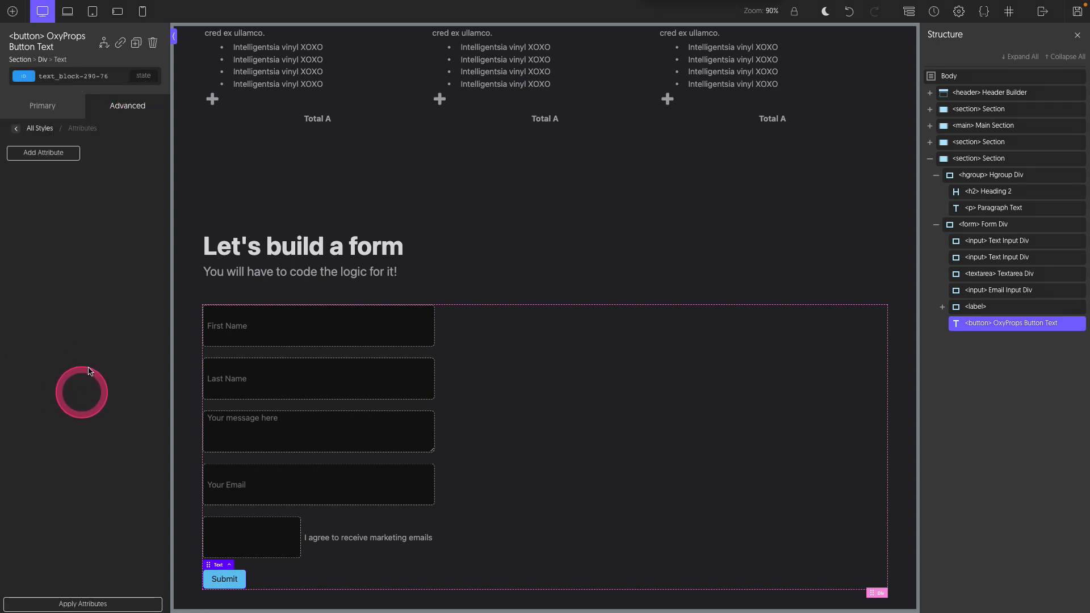
click(48, 153)
text(type)
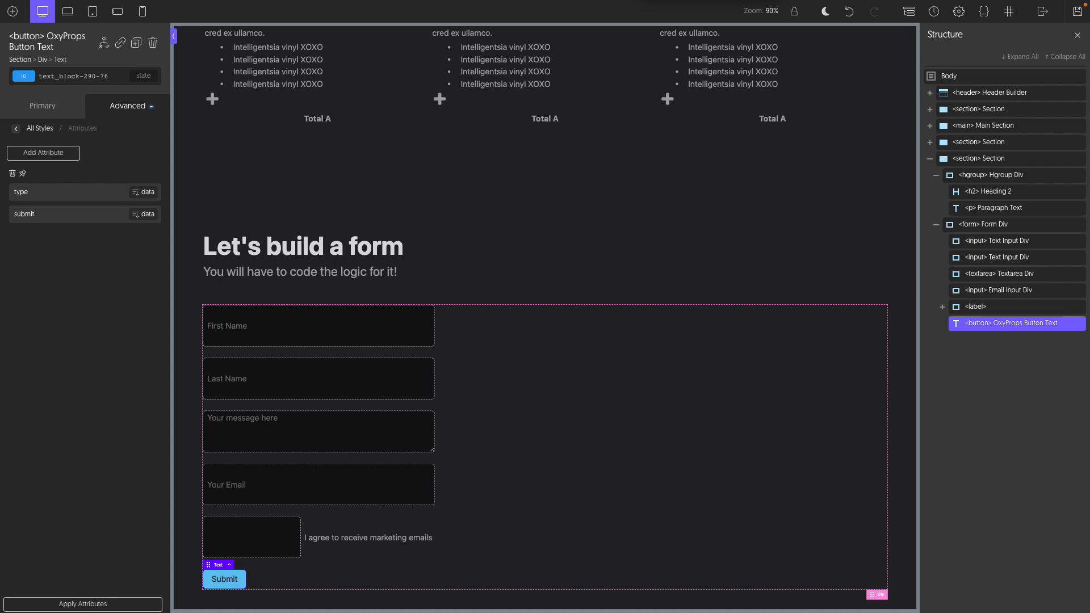
Save the page and switch to its front-end view in the browser.
click(1077, 11)
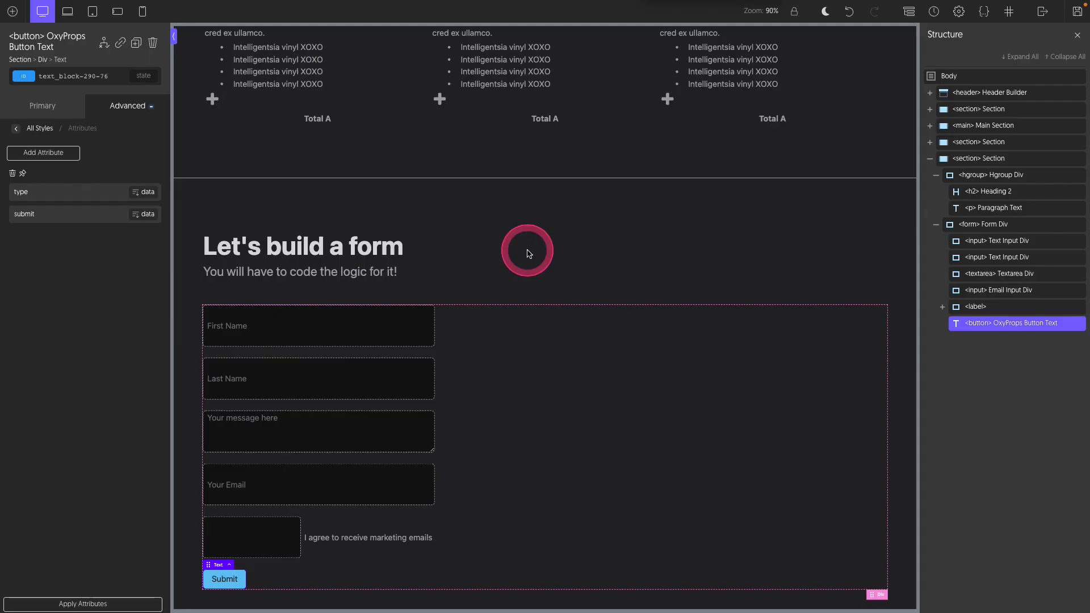
key(ctrl+Tab)
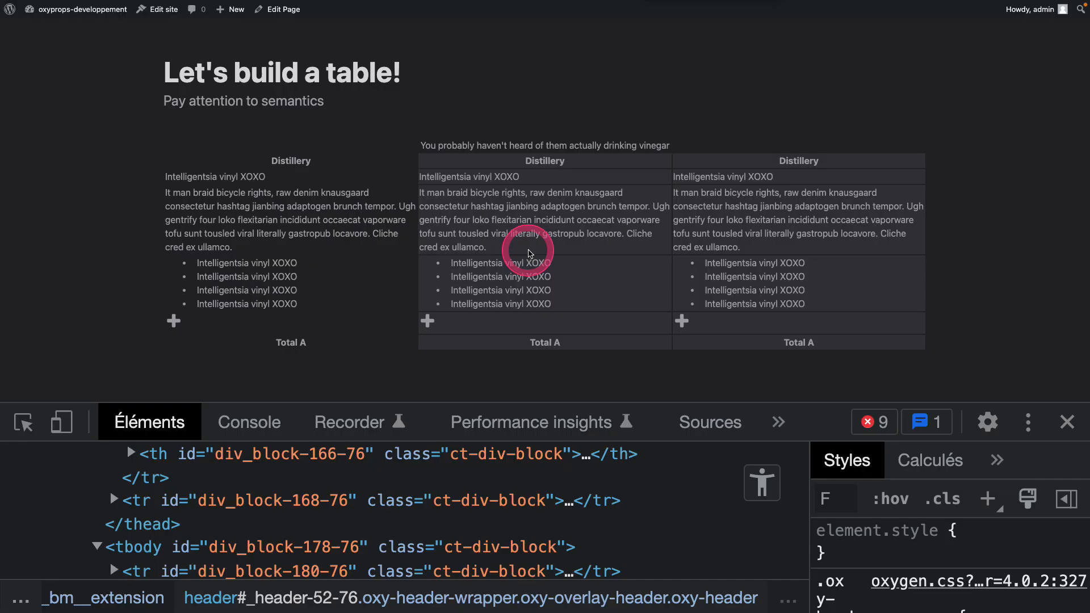
Reload the front-end page and test focus movement between the form's text fields and toggling of the marketing emails checkbox.
key(super+r)
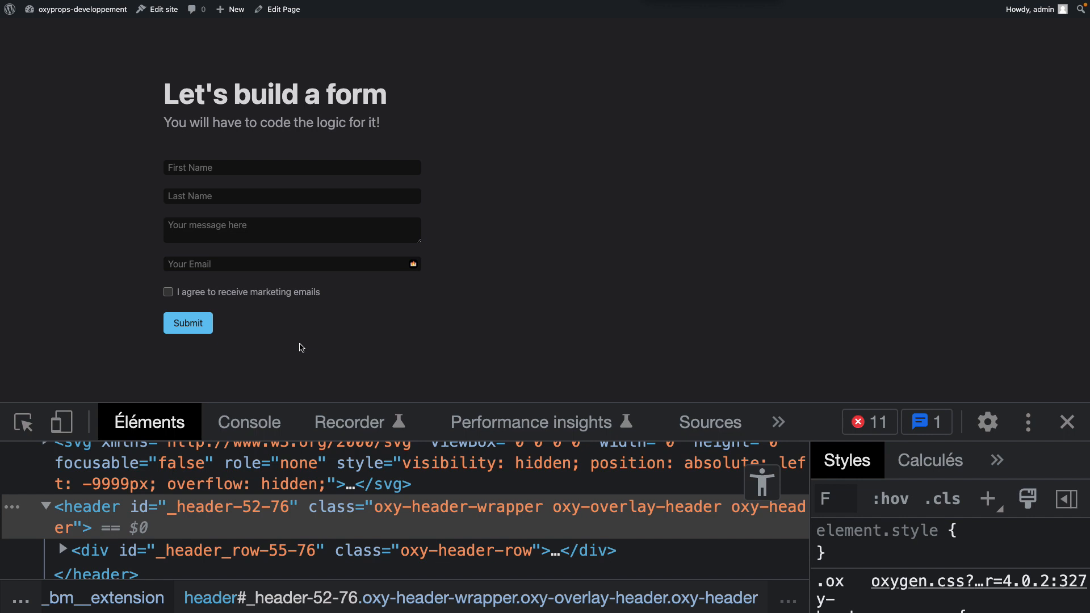
click(340, 167)
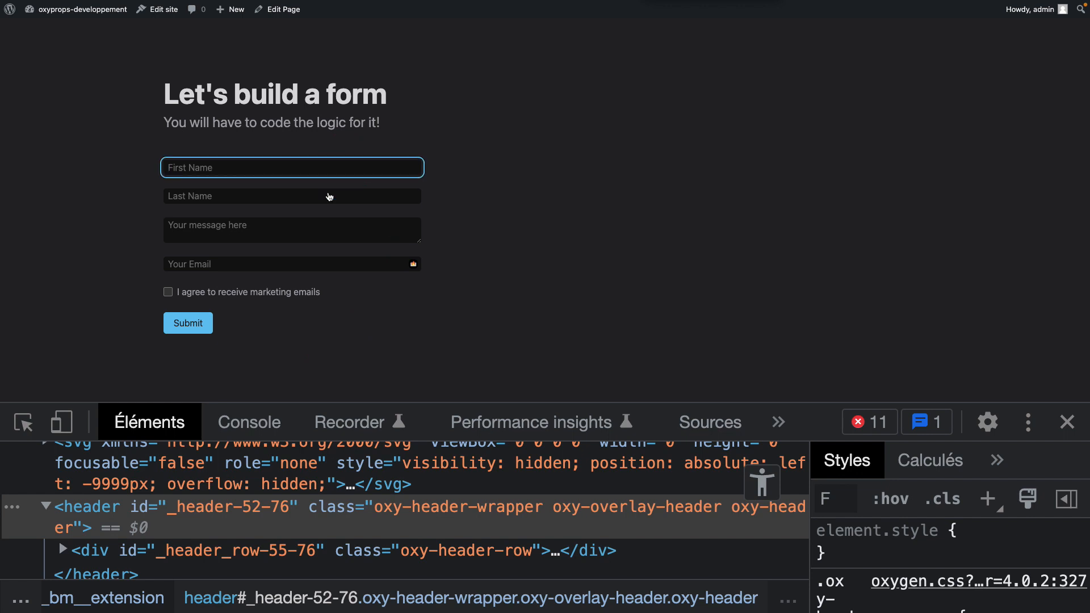
key(Tab)
key(Tab)
key(shift+Tab)
key(shift+Tab)
click(167, 293)
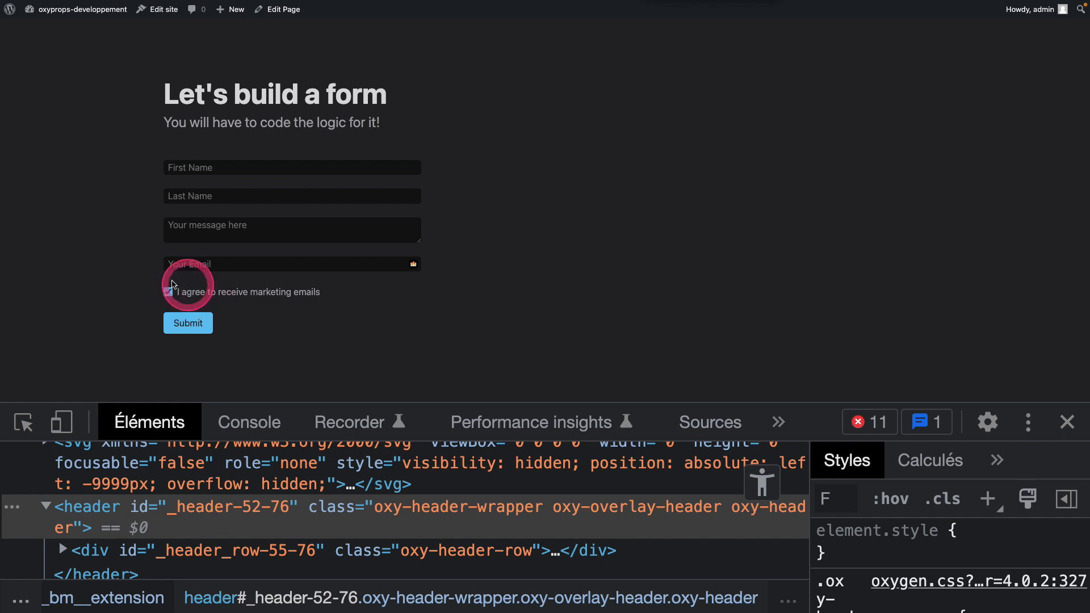
click(167, 294)
Fill in the form with first name "TEst", last name "test", message "tetezgres" and an e-mail address, accept marketing emails and submit it.
text(TEst)
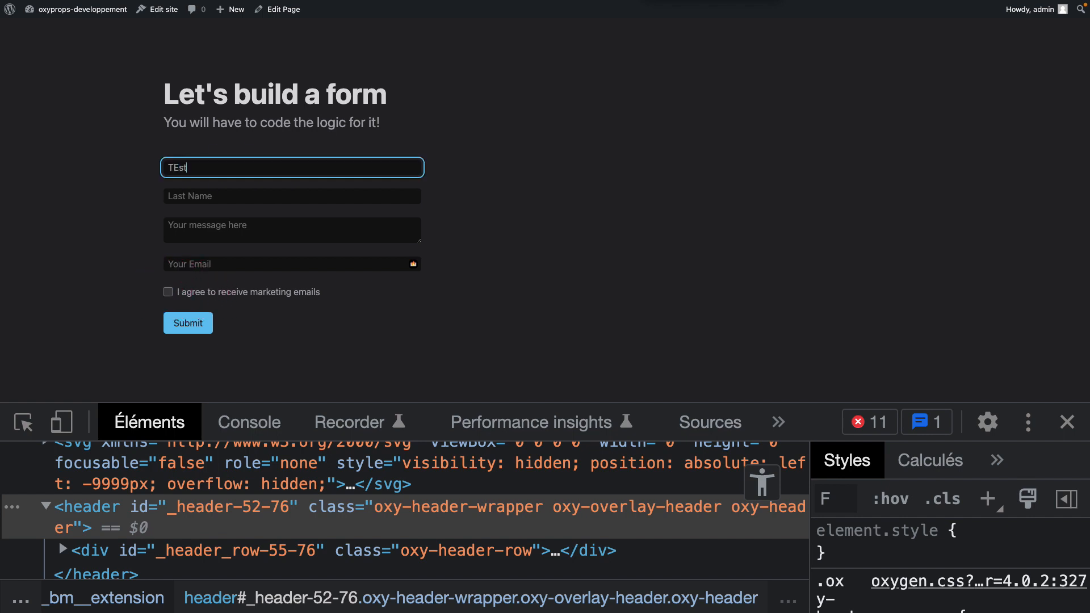
click(222, 193)
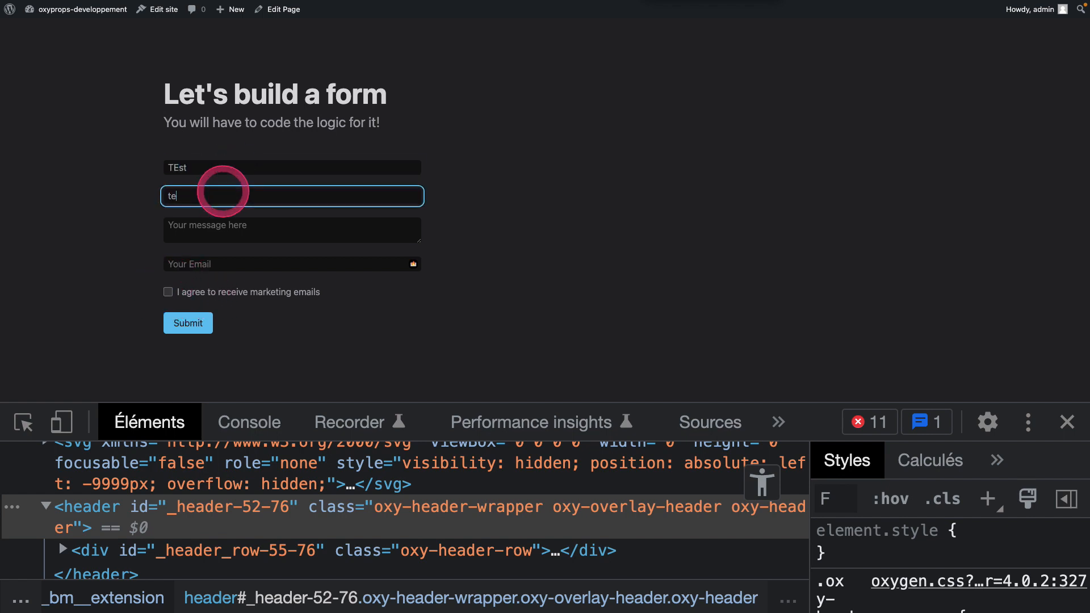
text(test)
click(221, 224)
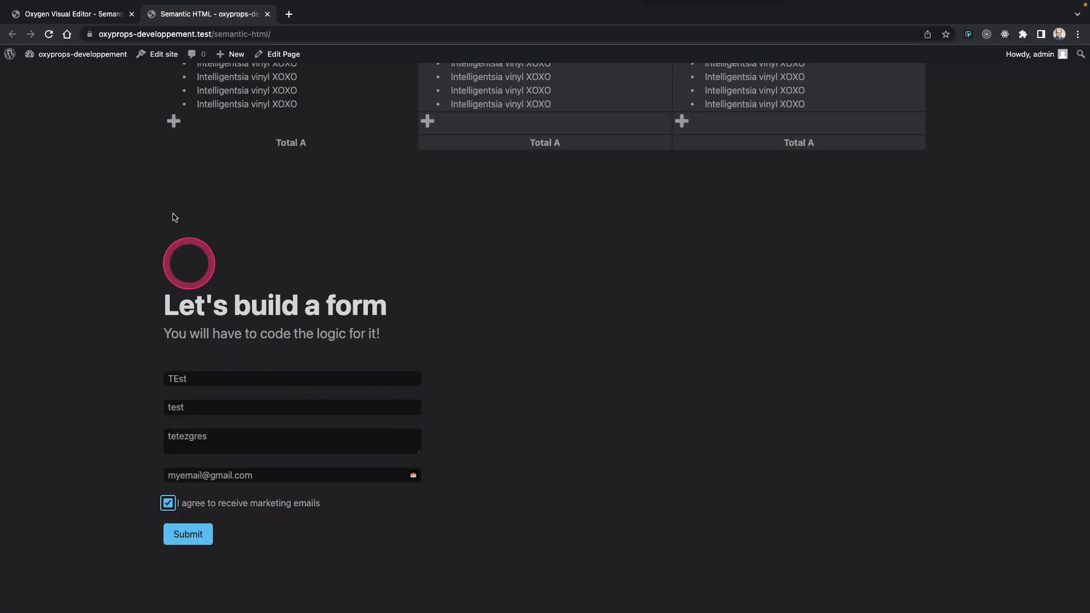
click(182, 17)
click(188, 535)
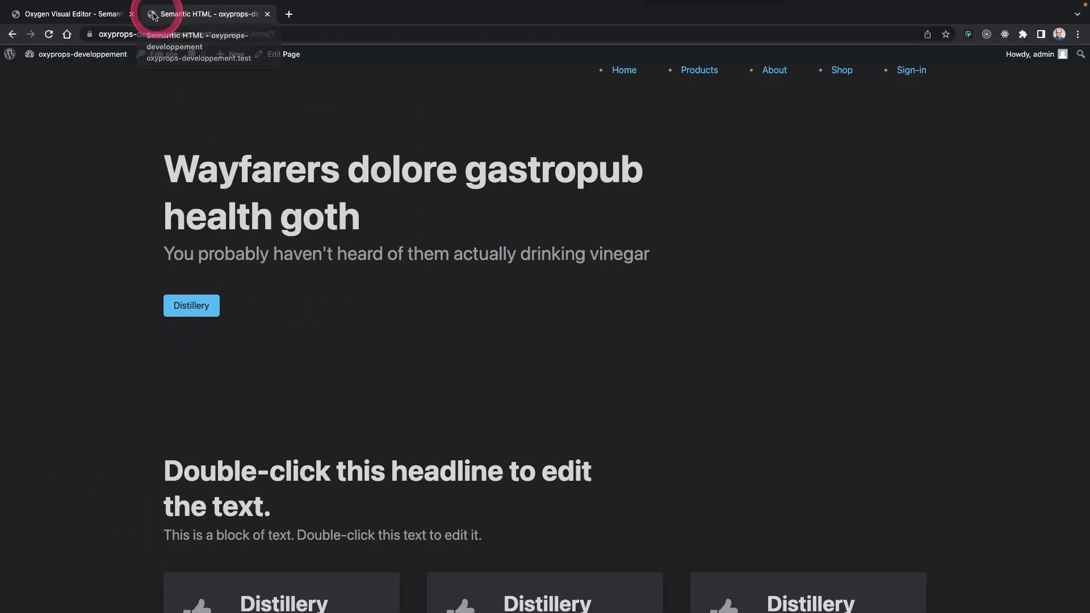
Check the form on the page after submission and switch back to the Oxygen Visual Editor.
scroll(396, 333, down, 15)
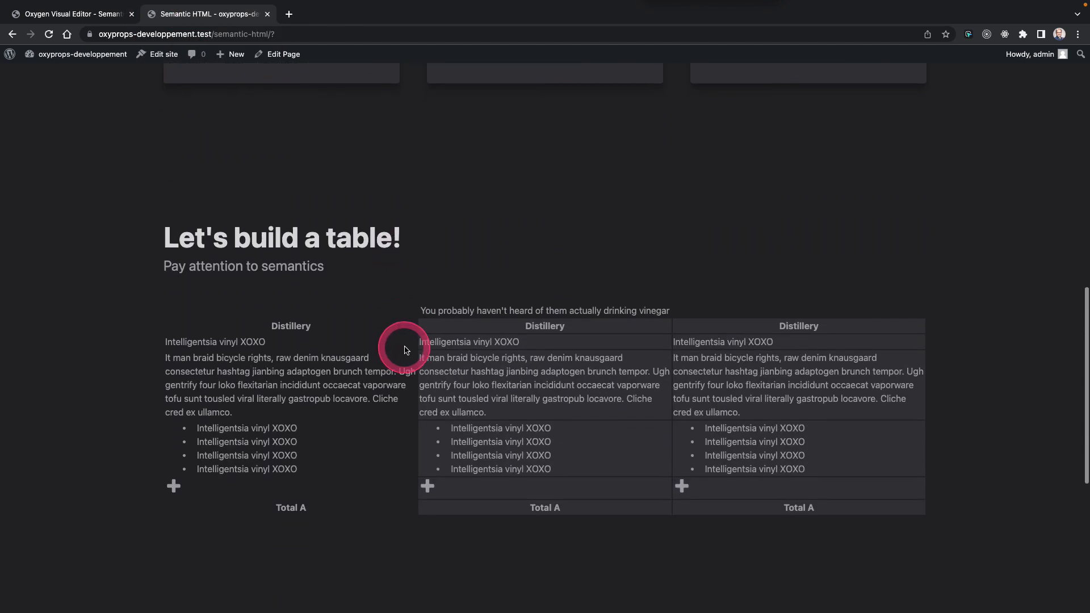
scroll(402, 344, down, 1)
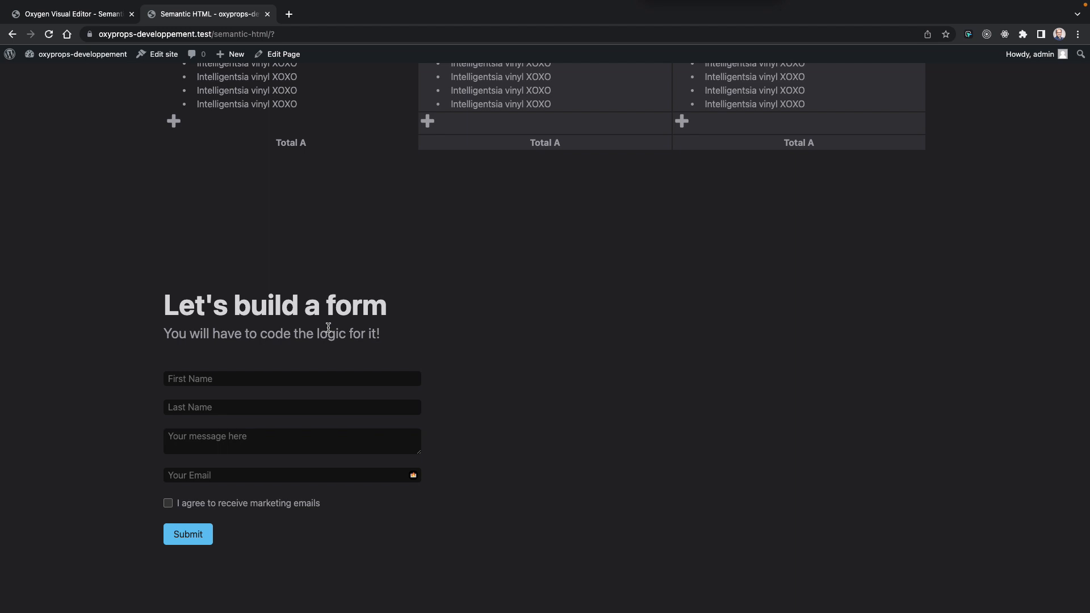
key(ctrl+shift+Tab)
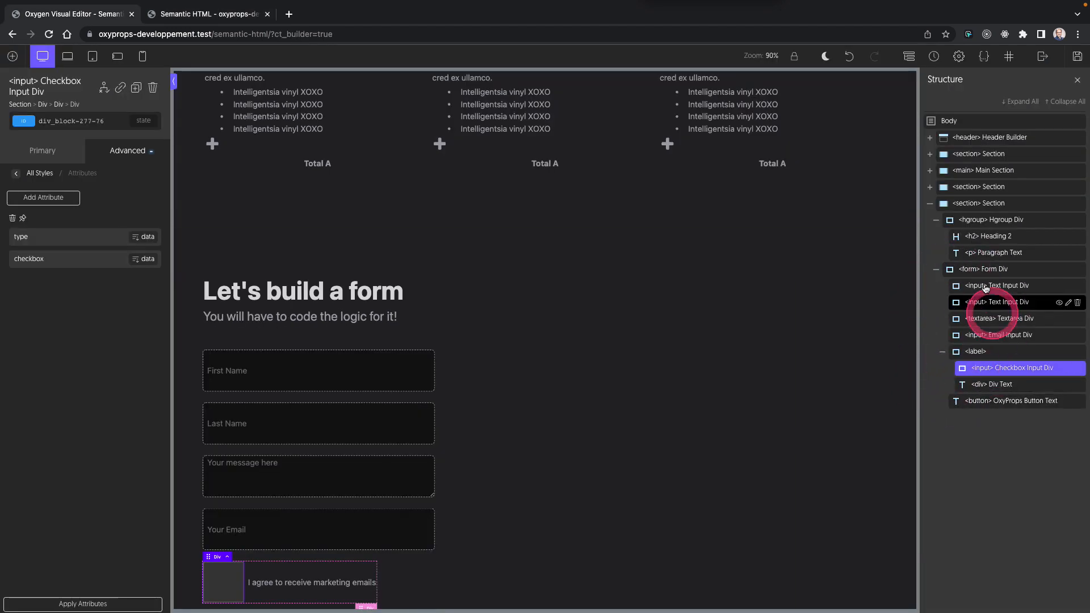